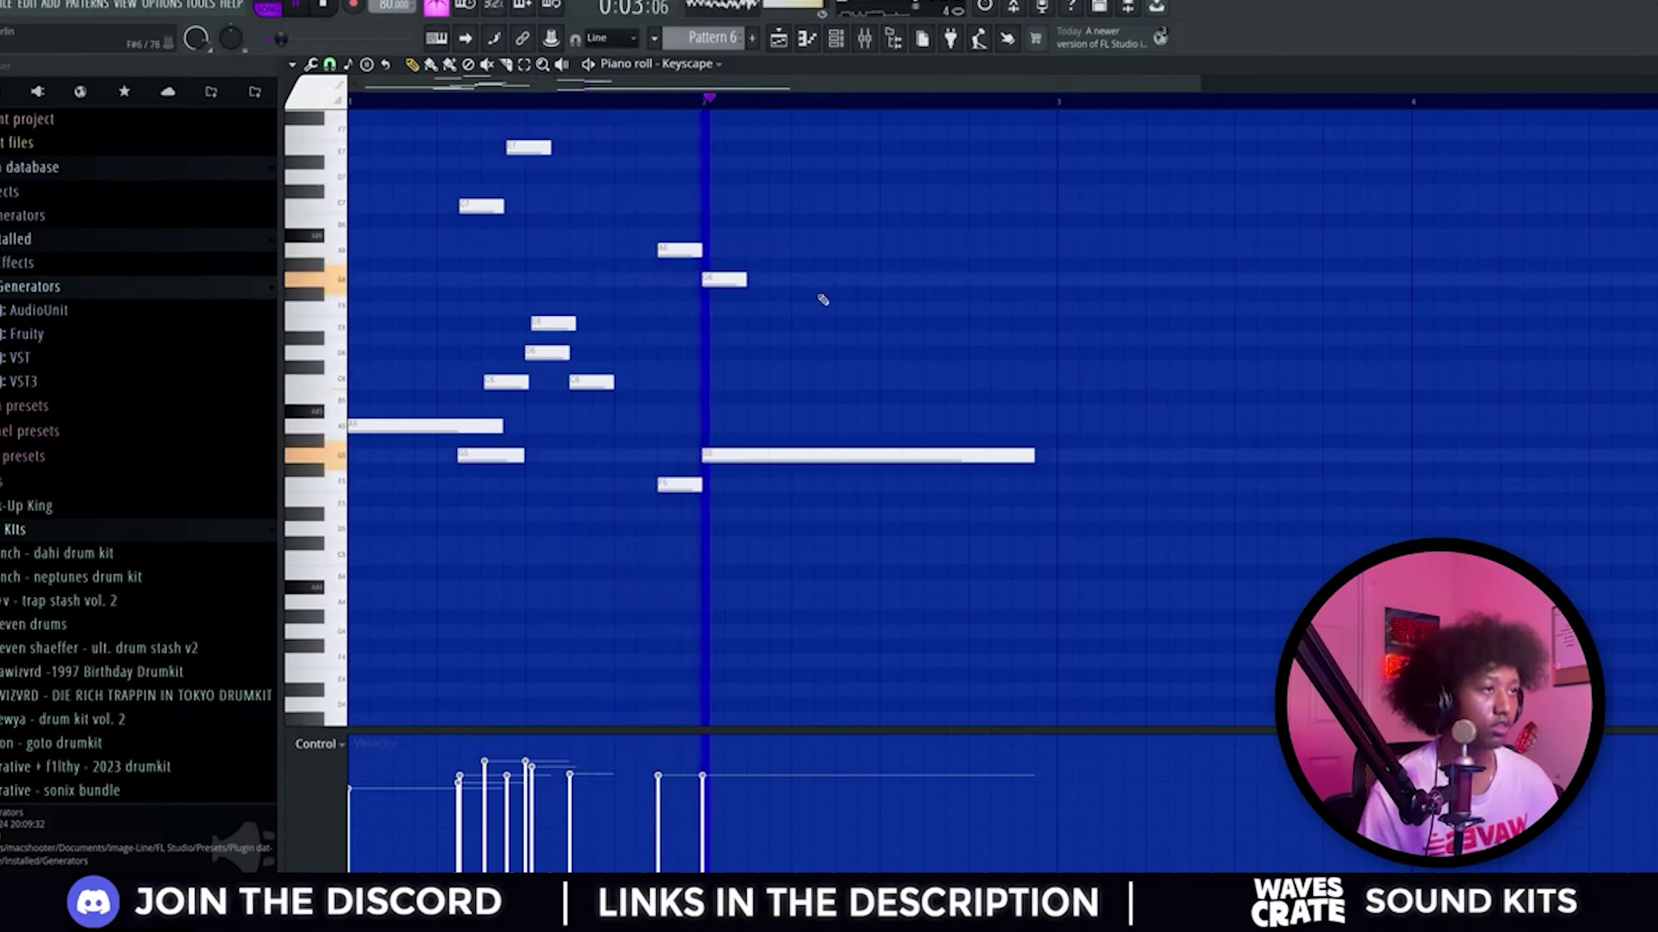
Step: Extend the Keyscape melody in Pattern 6 with further notes across bars 2 and 3, removing any unwanted note
click(882, 353)
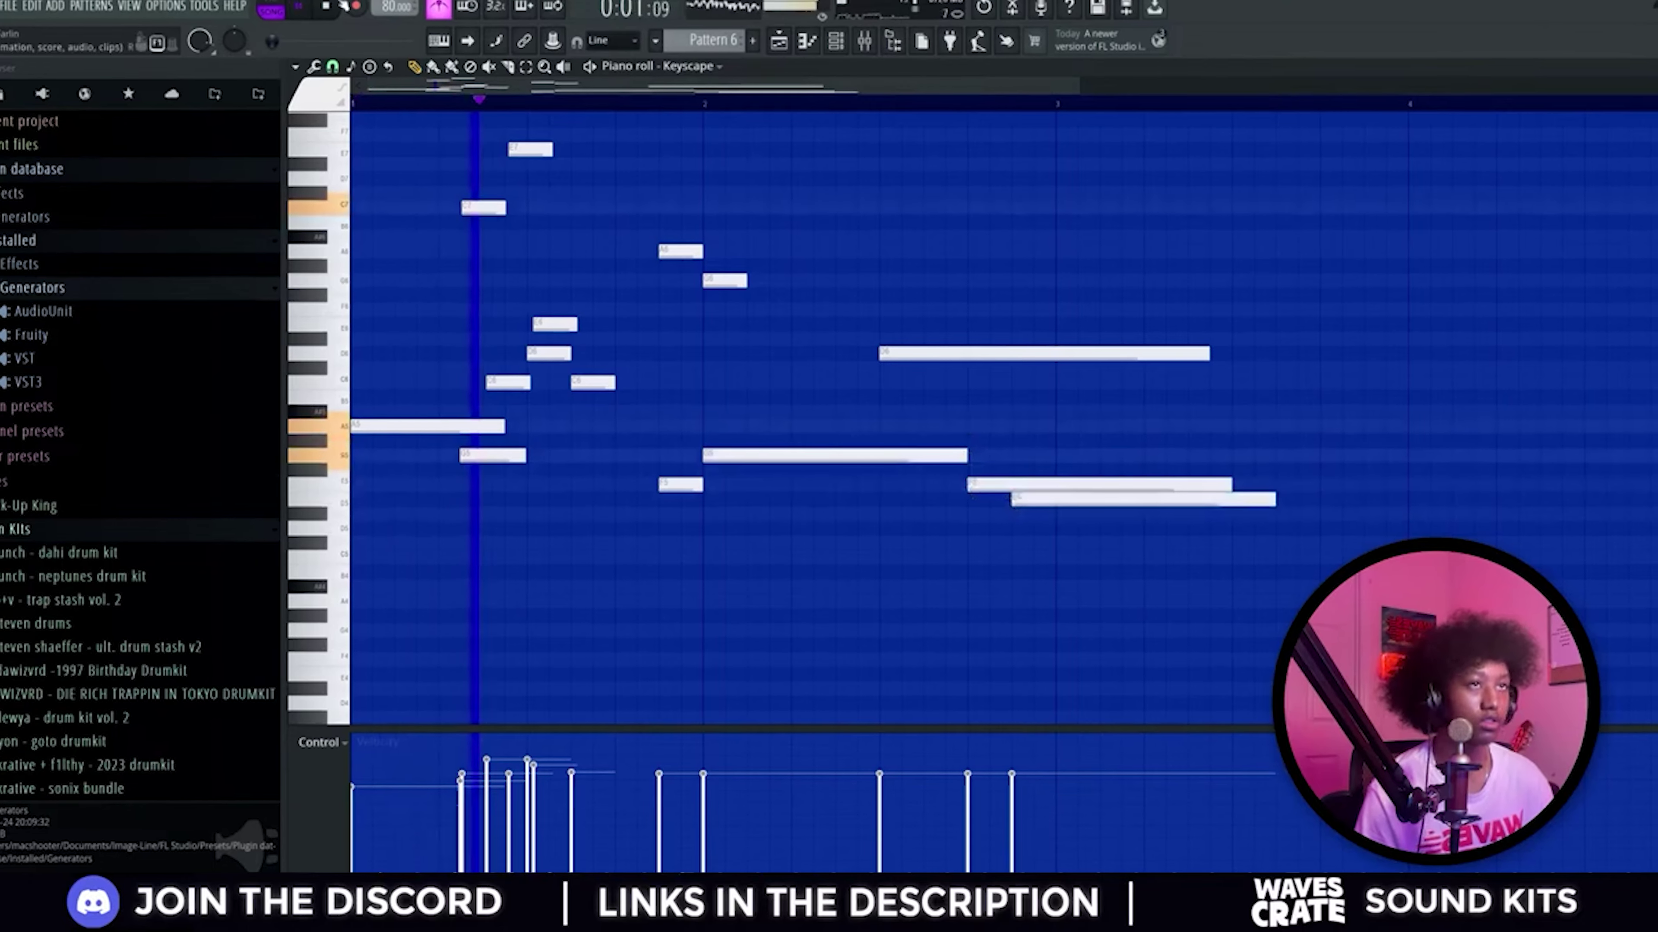
drag(1042, 353, 1048, 484)
key(Delete)
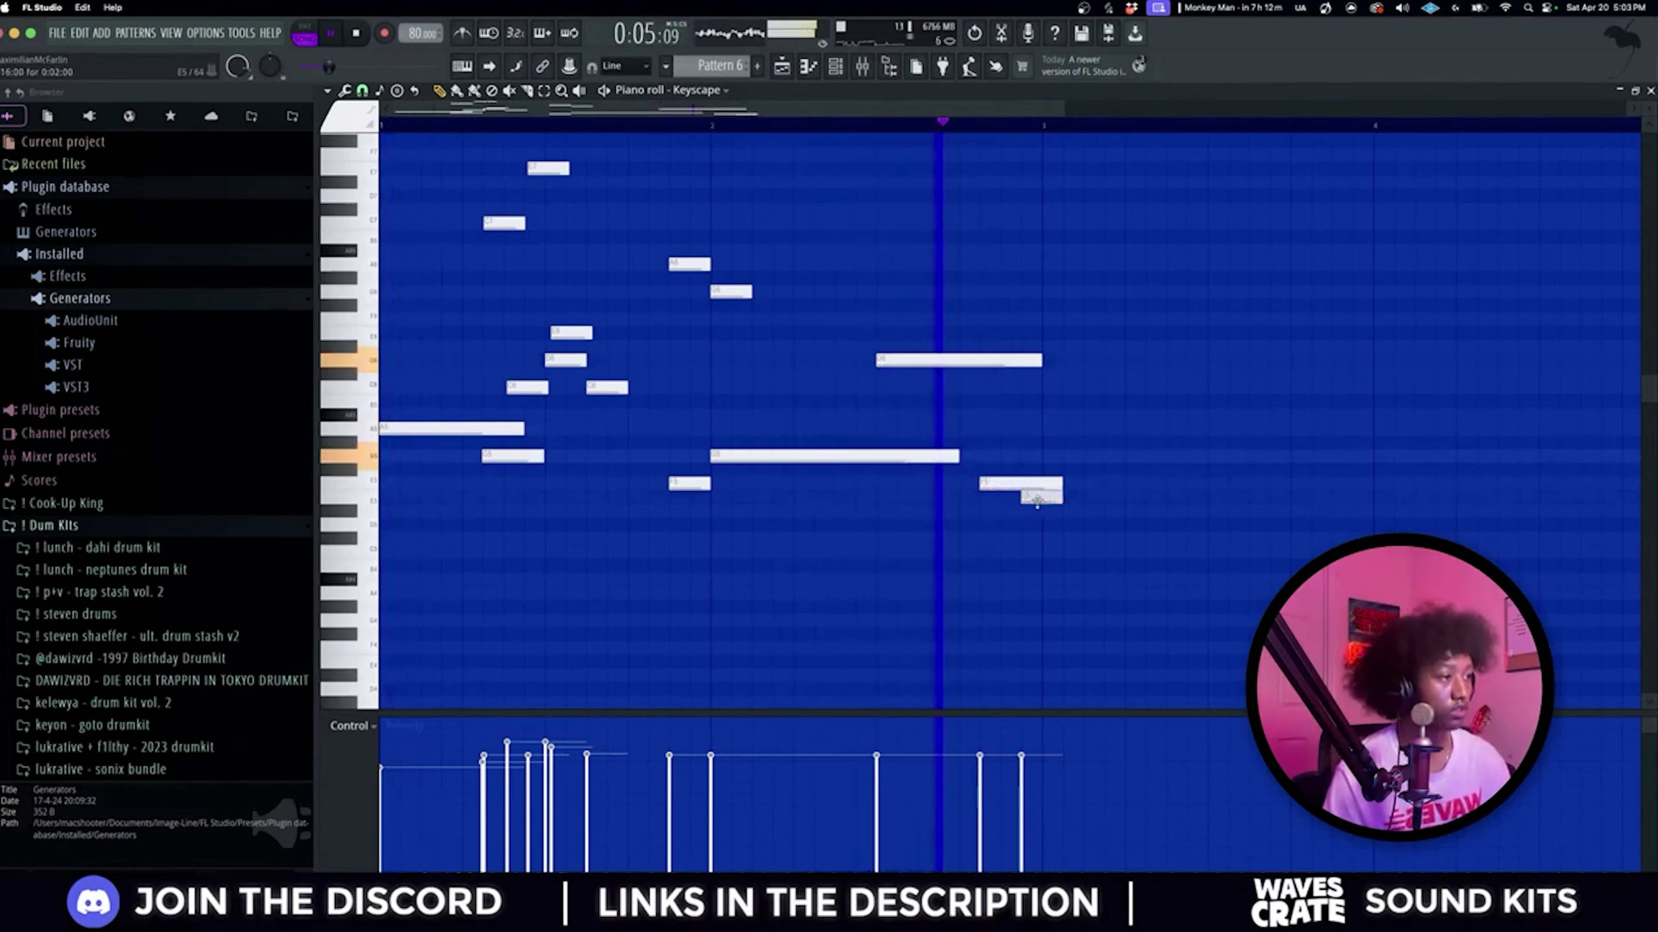
scroll(1085, 505, down, 3)
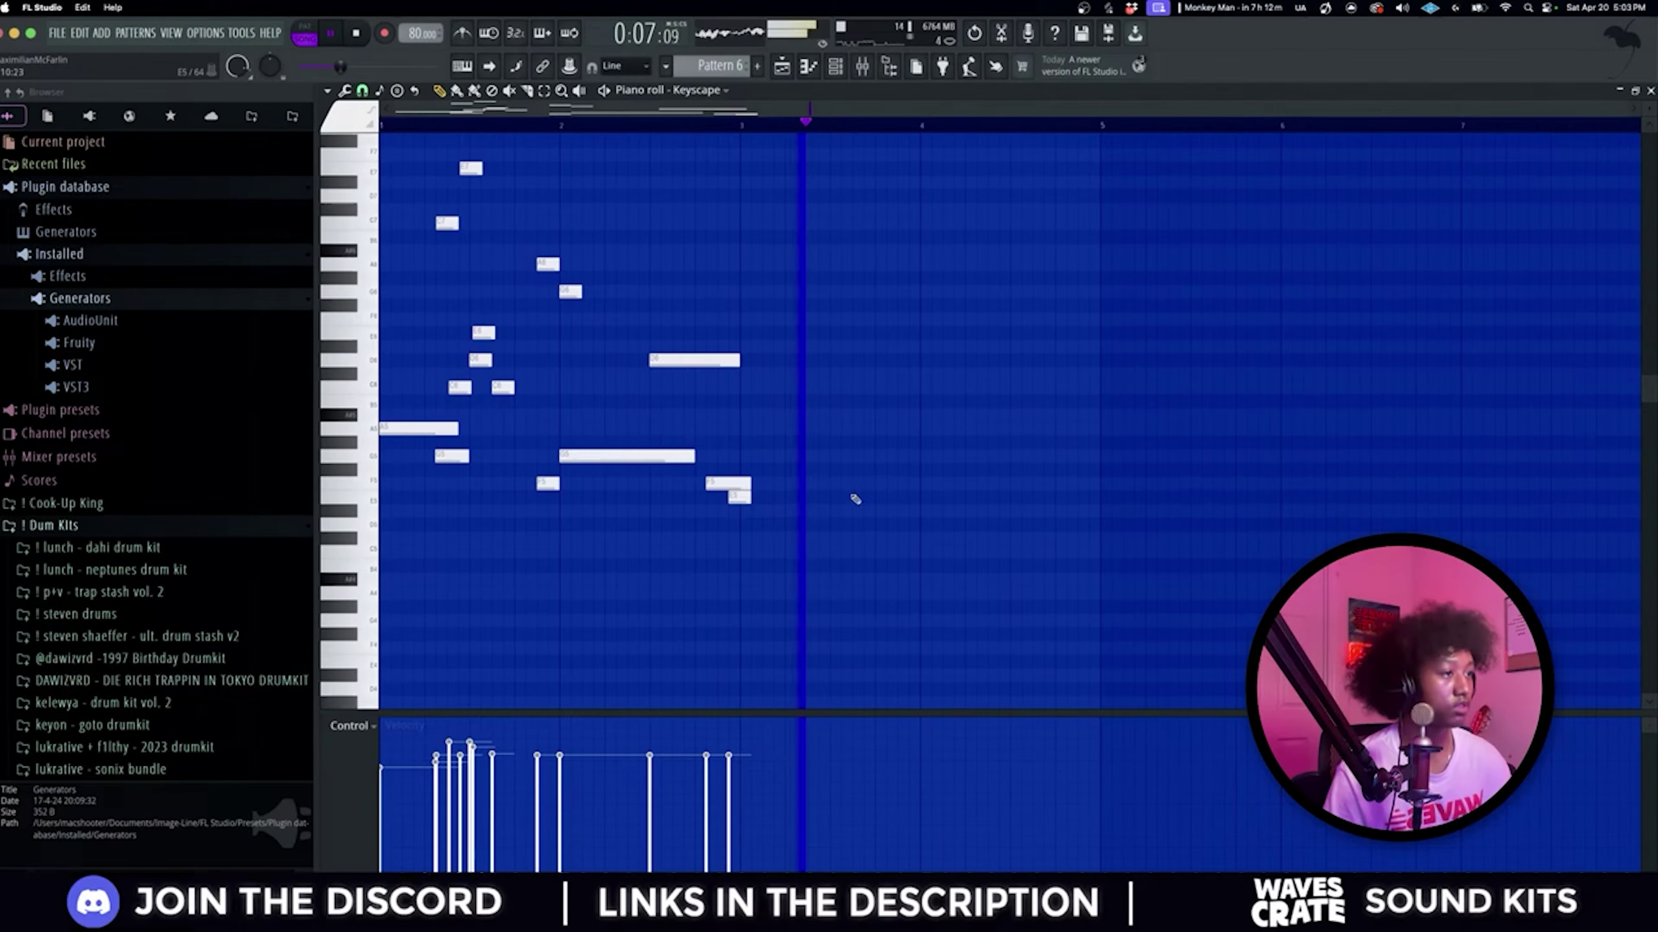
click(876, 484)
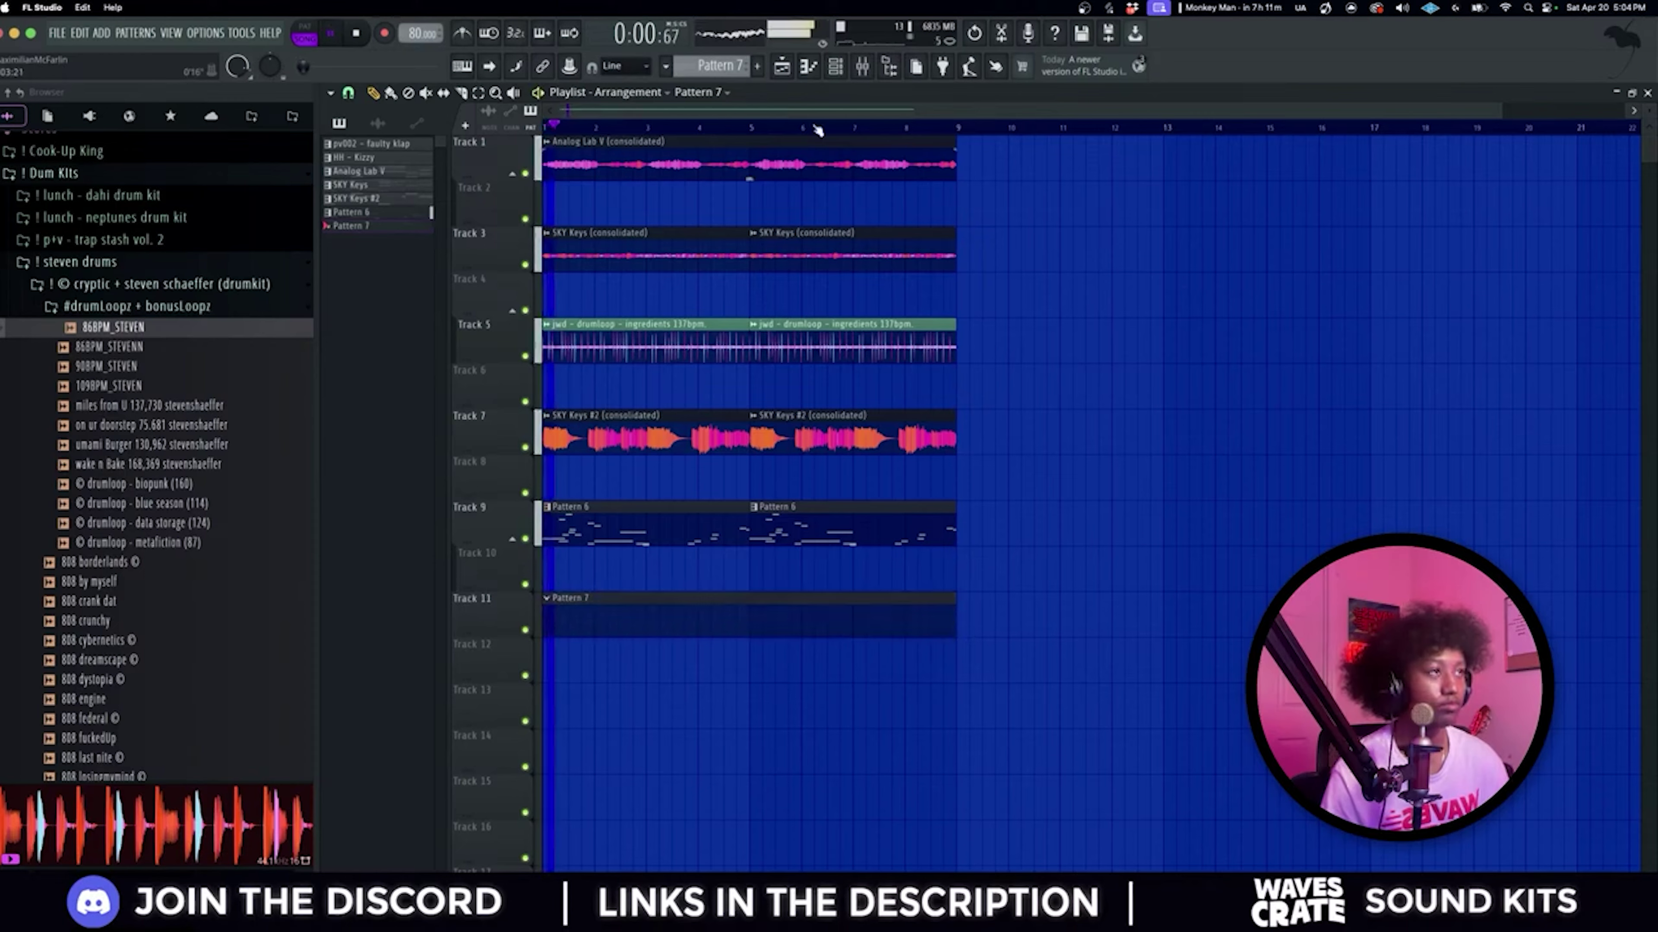
Step: Consolidate the two Pattern 6 clips on Track 9 of the playlist into a single audio clip
key(F6)
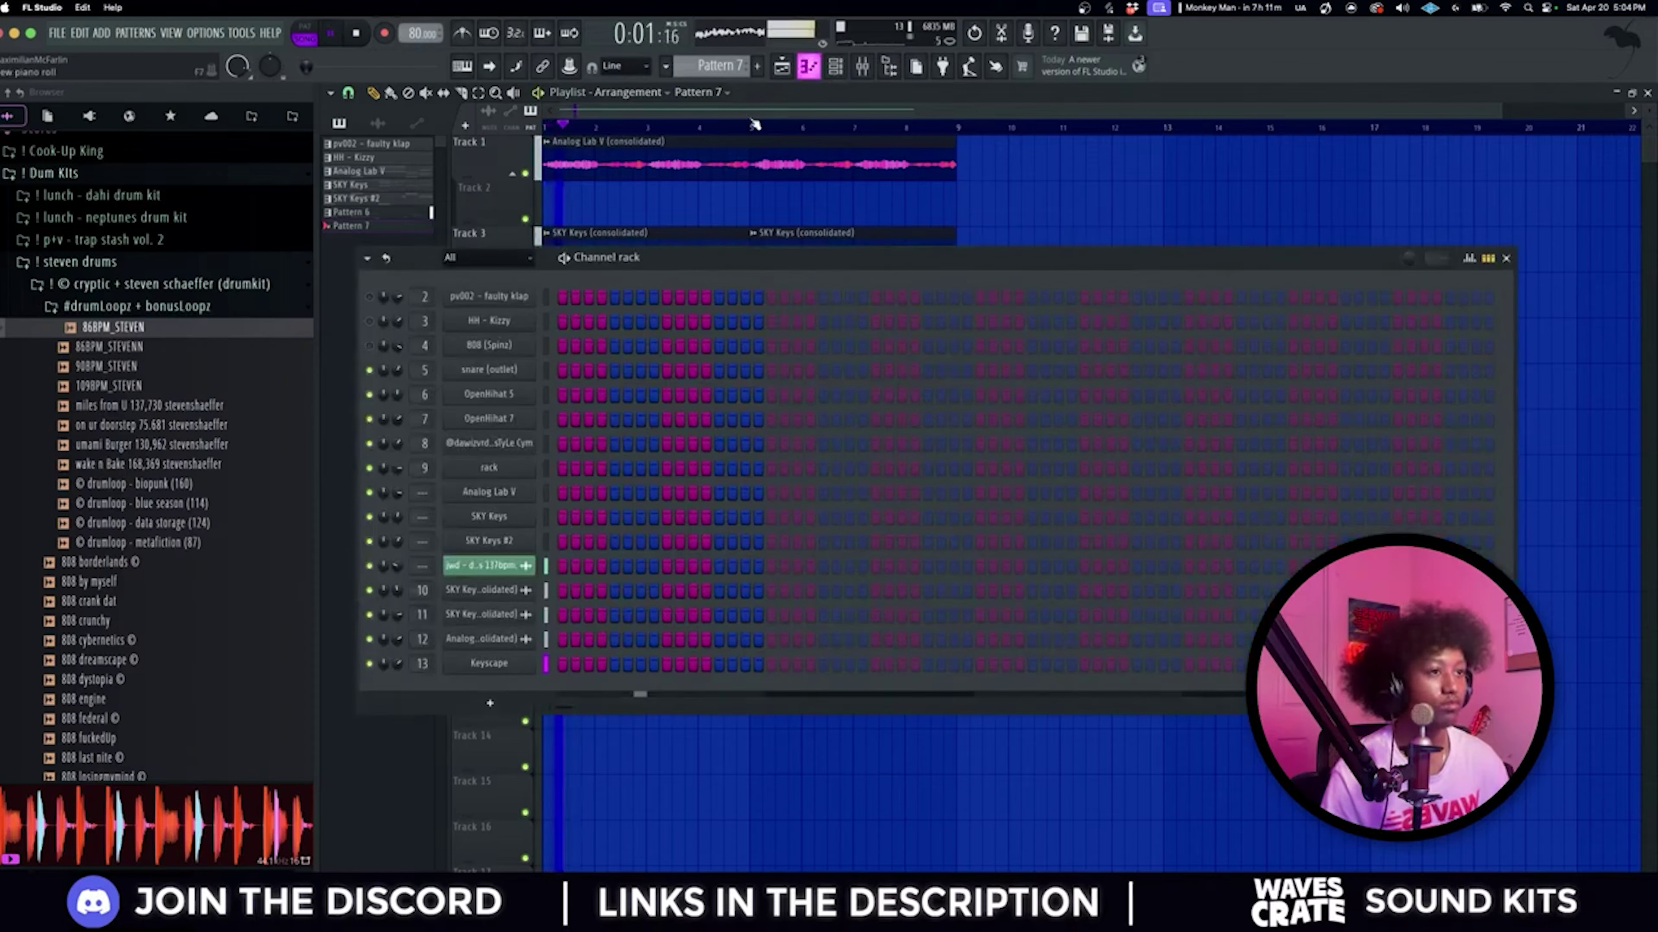
key(F6)
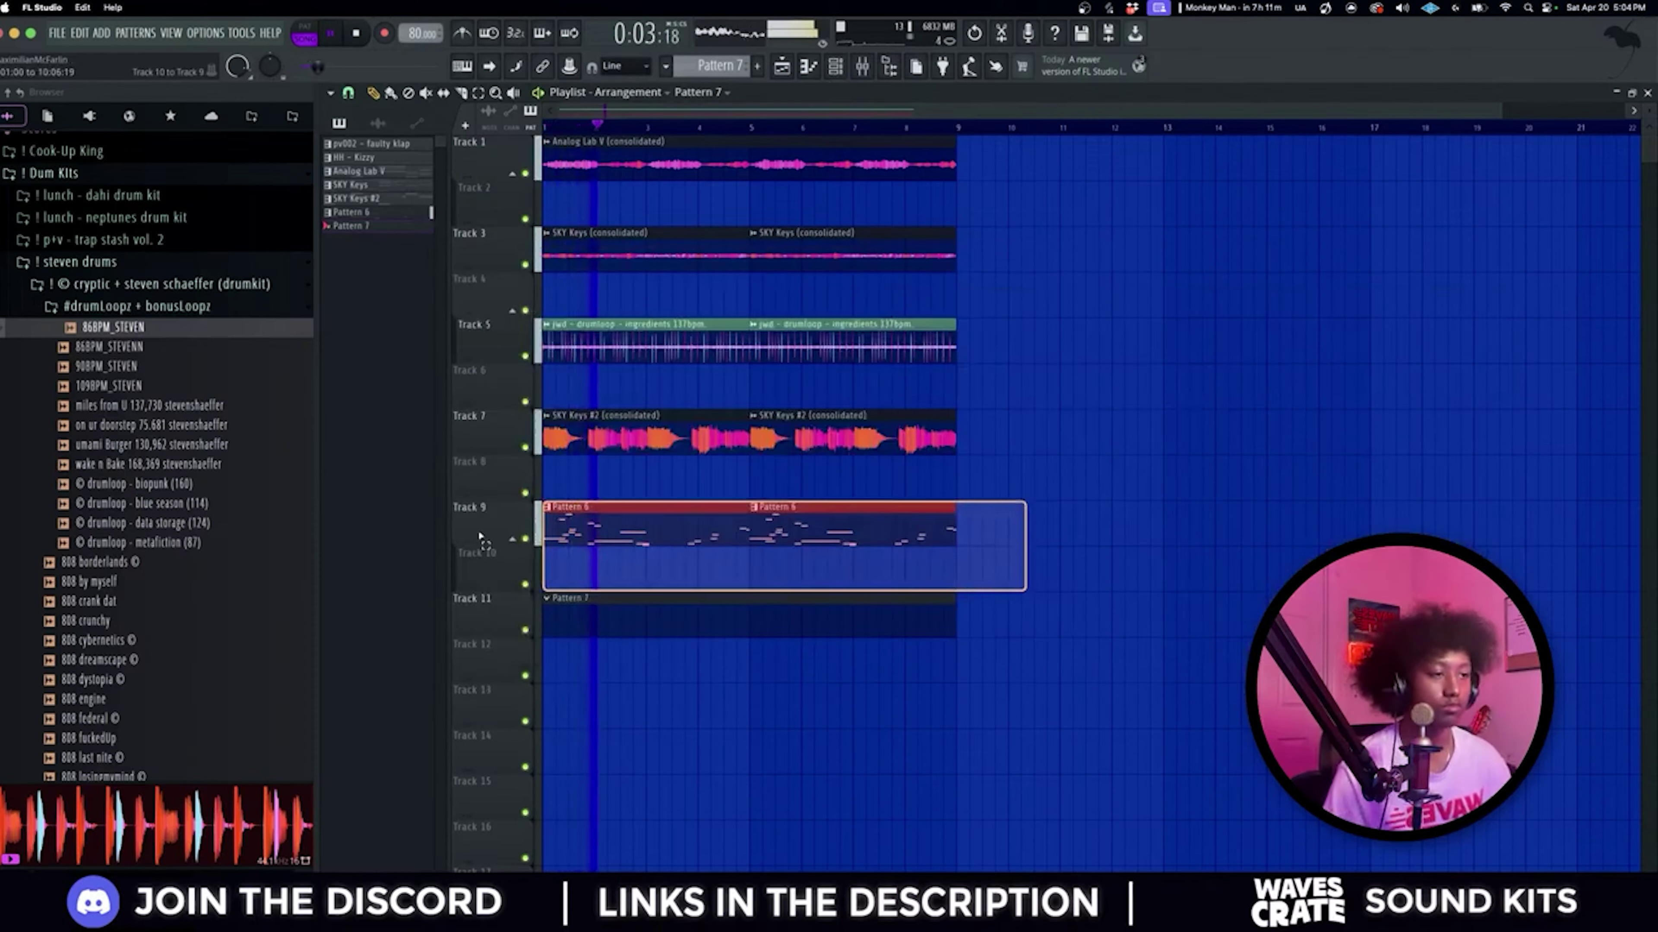
click(330, 93)
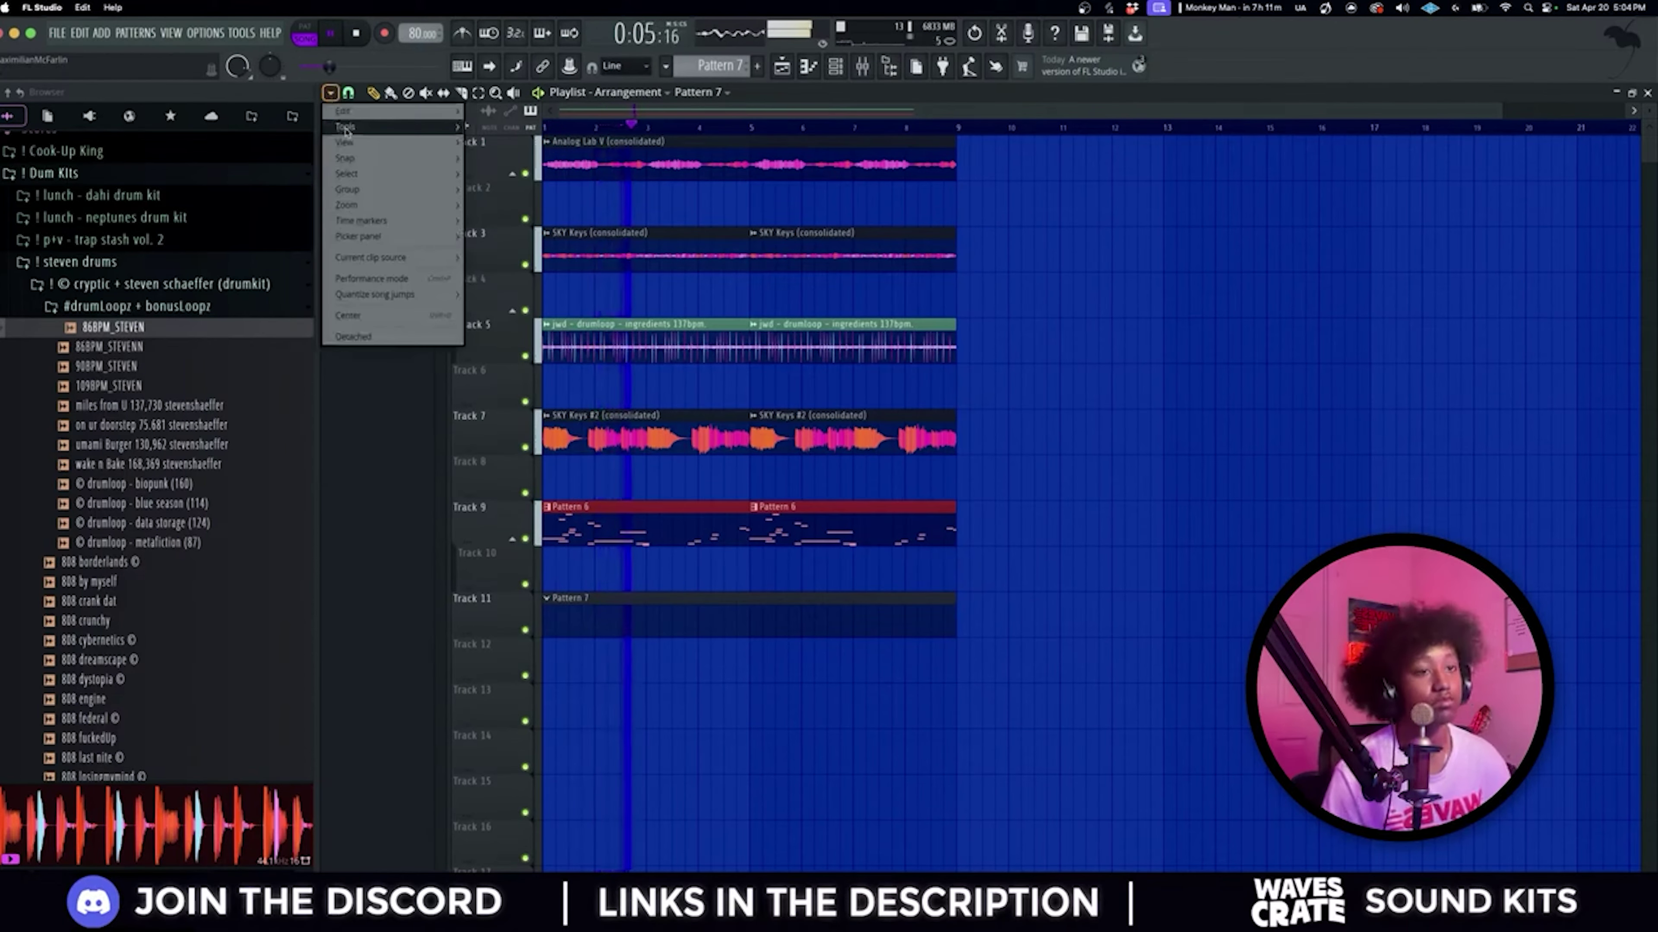
mouse_move(346, 129)
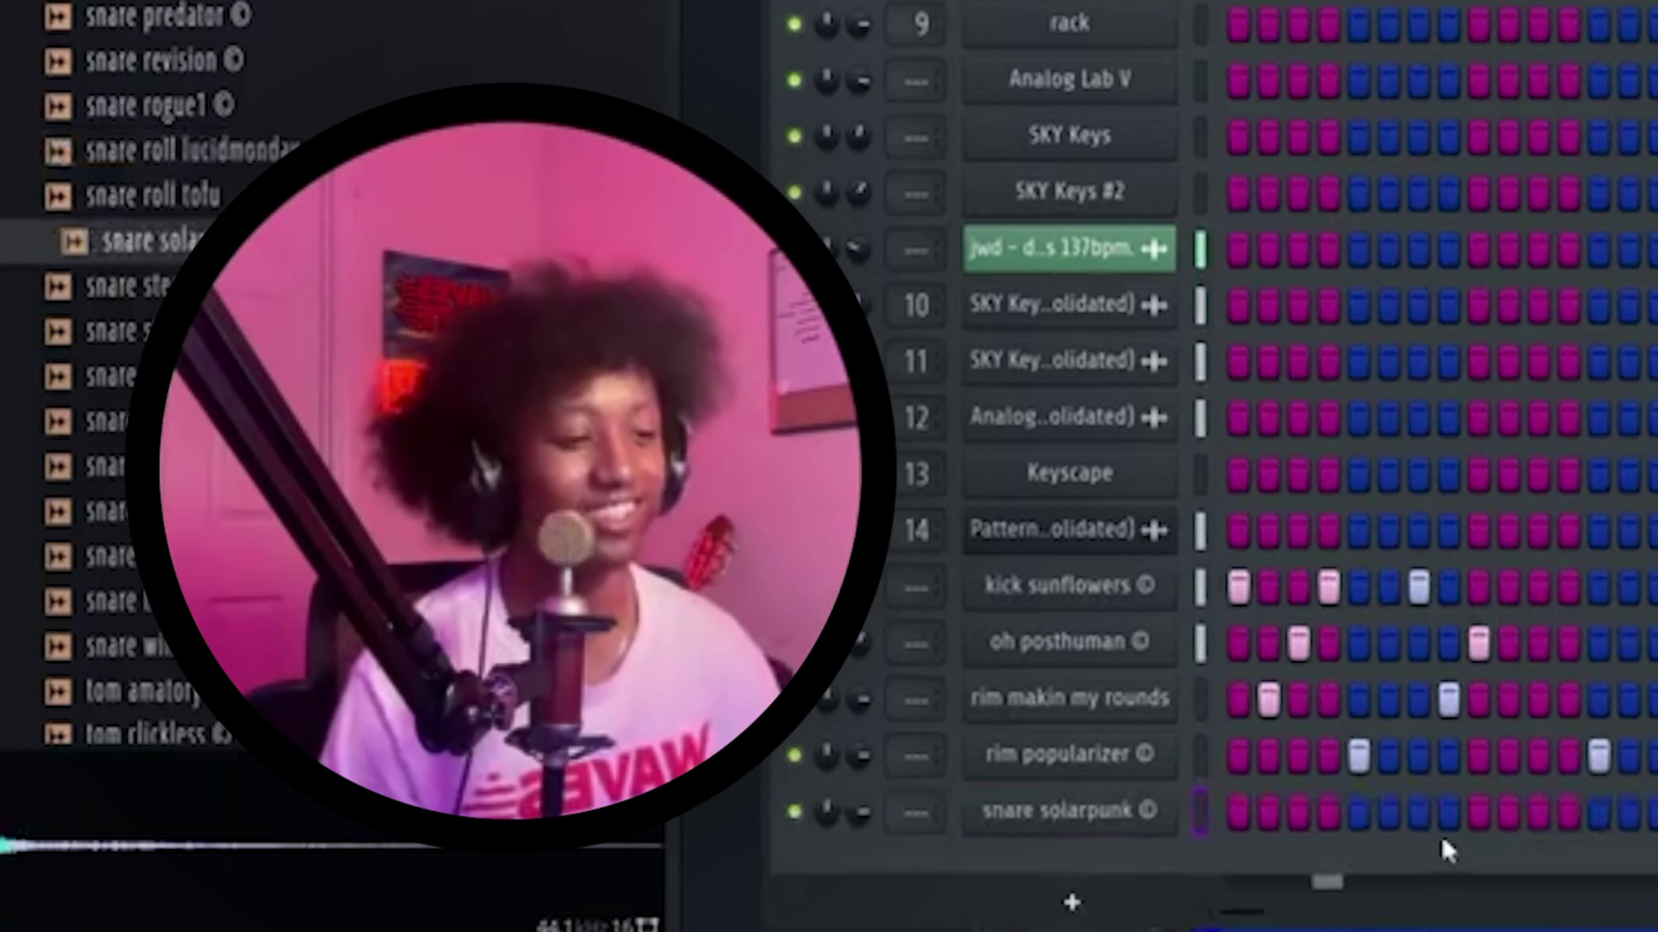
Step: Add a snare solarpunk hit on step 9 of Pattern 7
click(1544, 810)
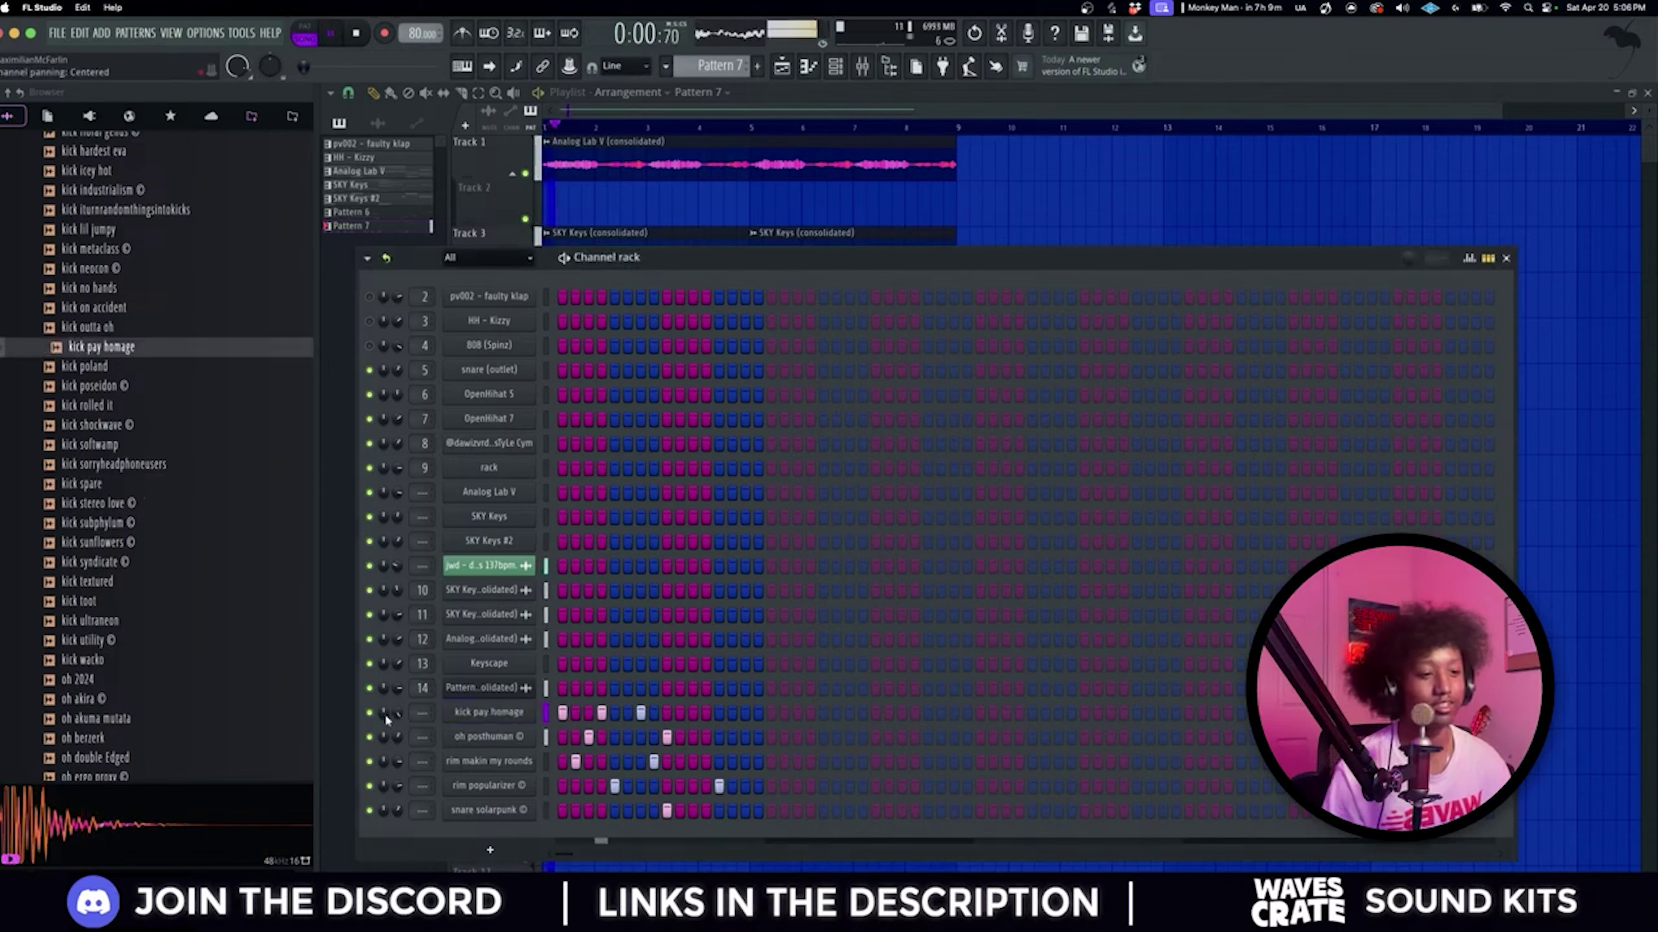
Step: Boost the gain of the kick pay homage sample to 9% in its precomputed effects
scroll(243, 628, up, 5)
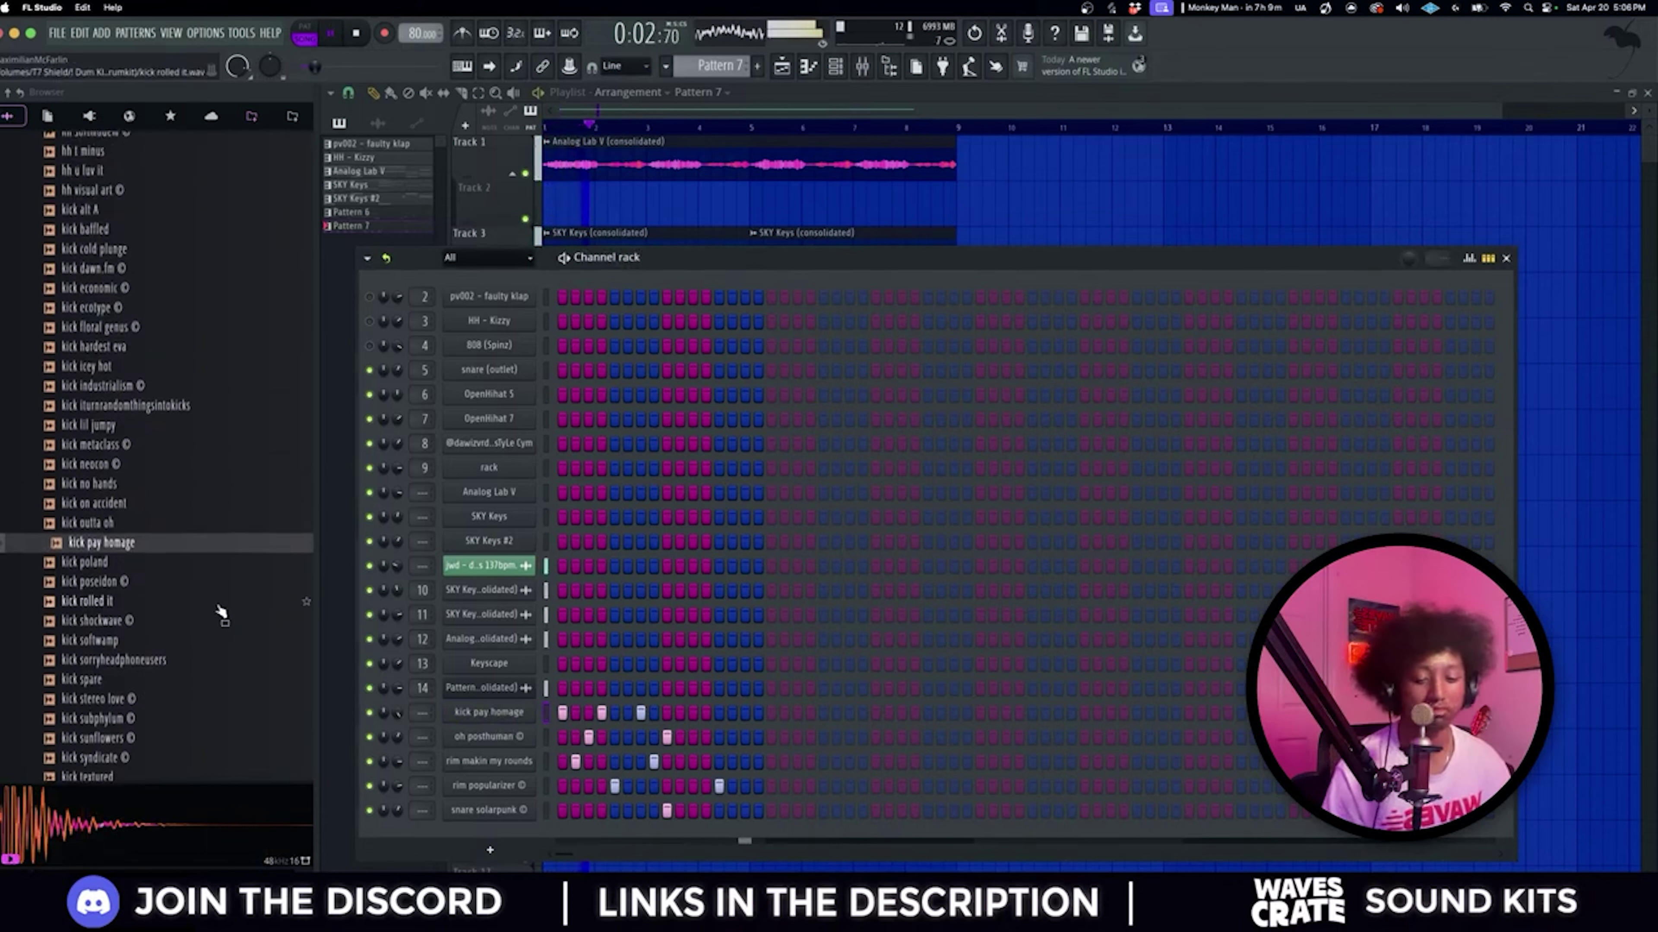
click(507, 716)
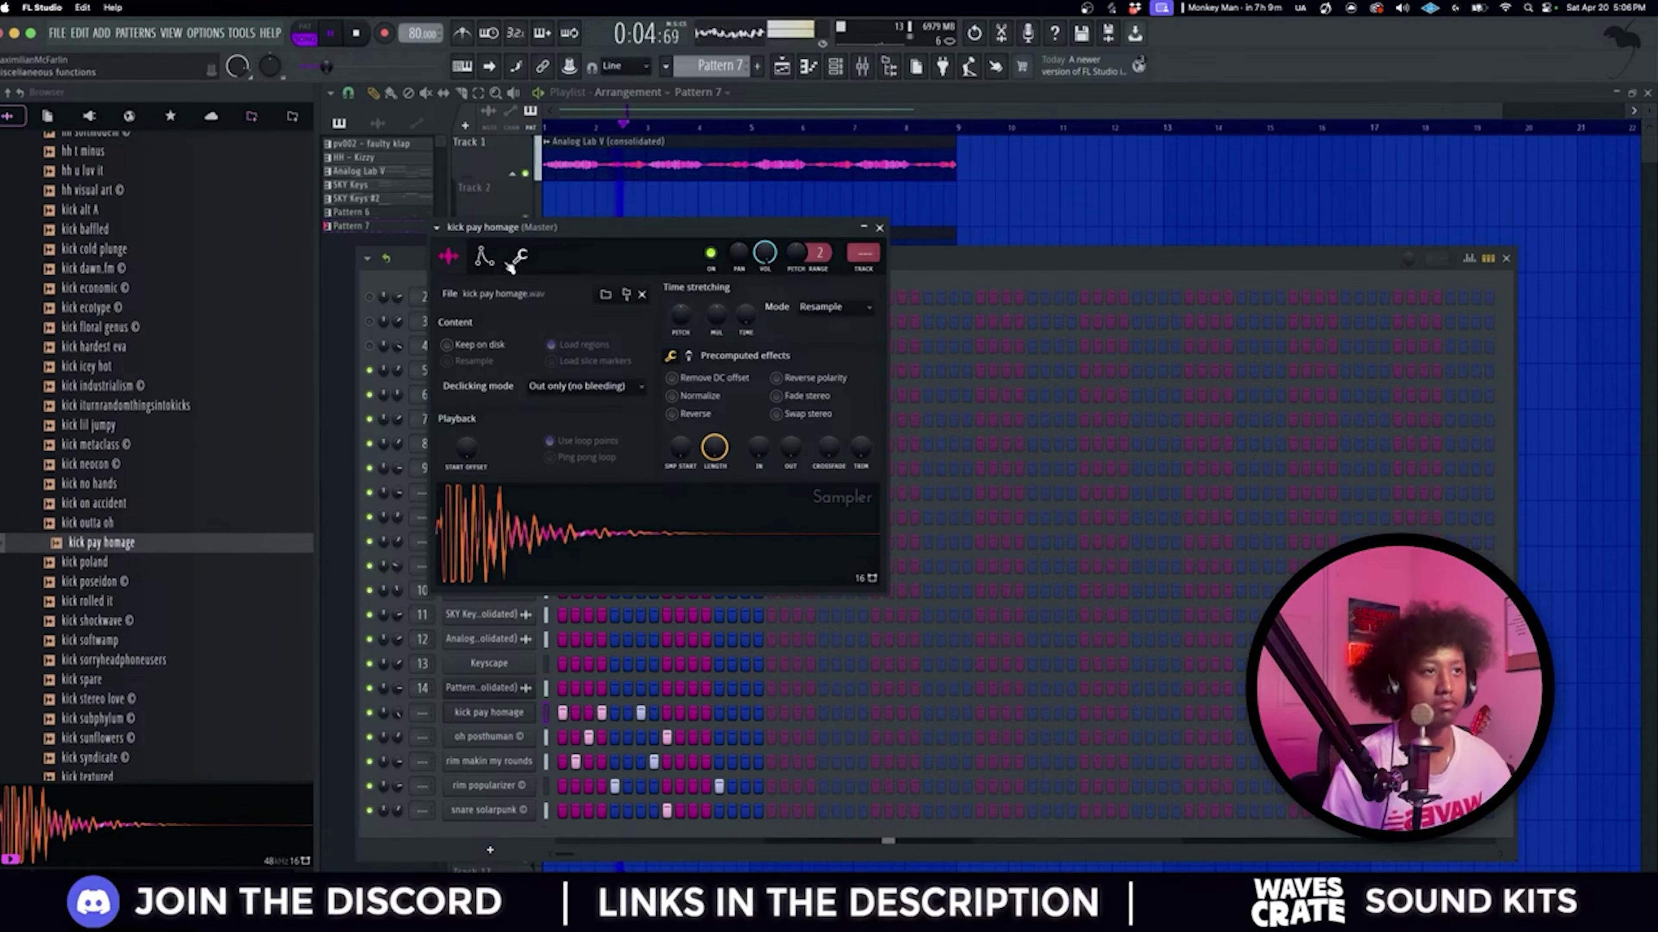
drag(682, 385, 688, 377)
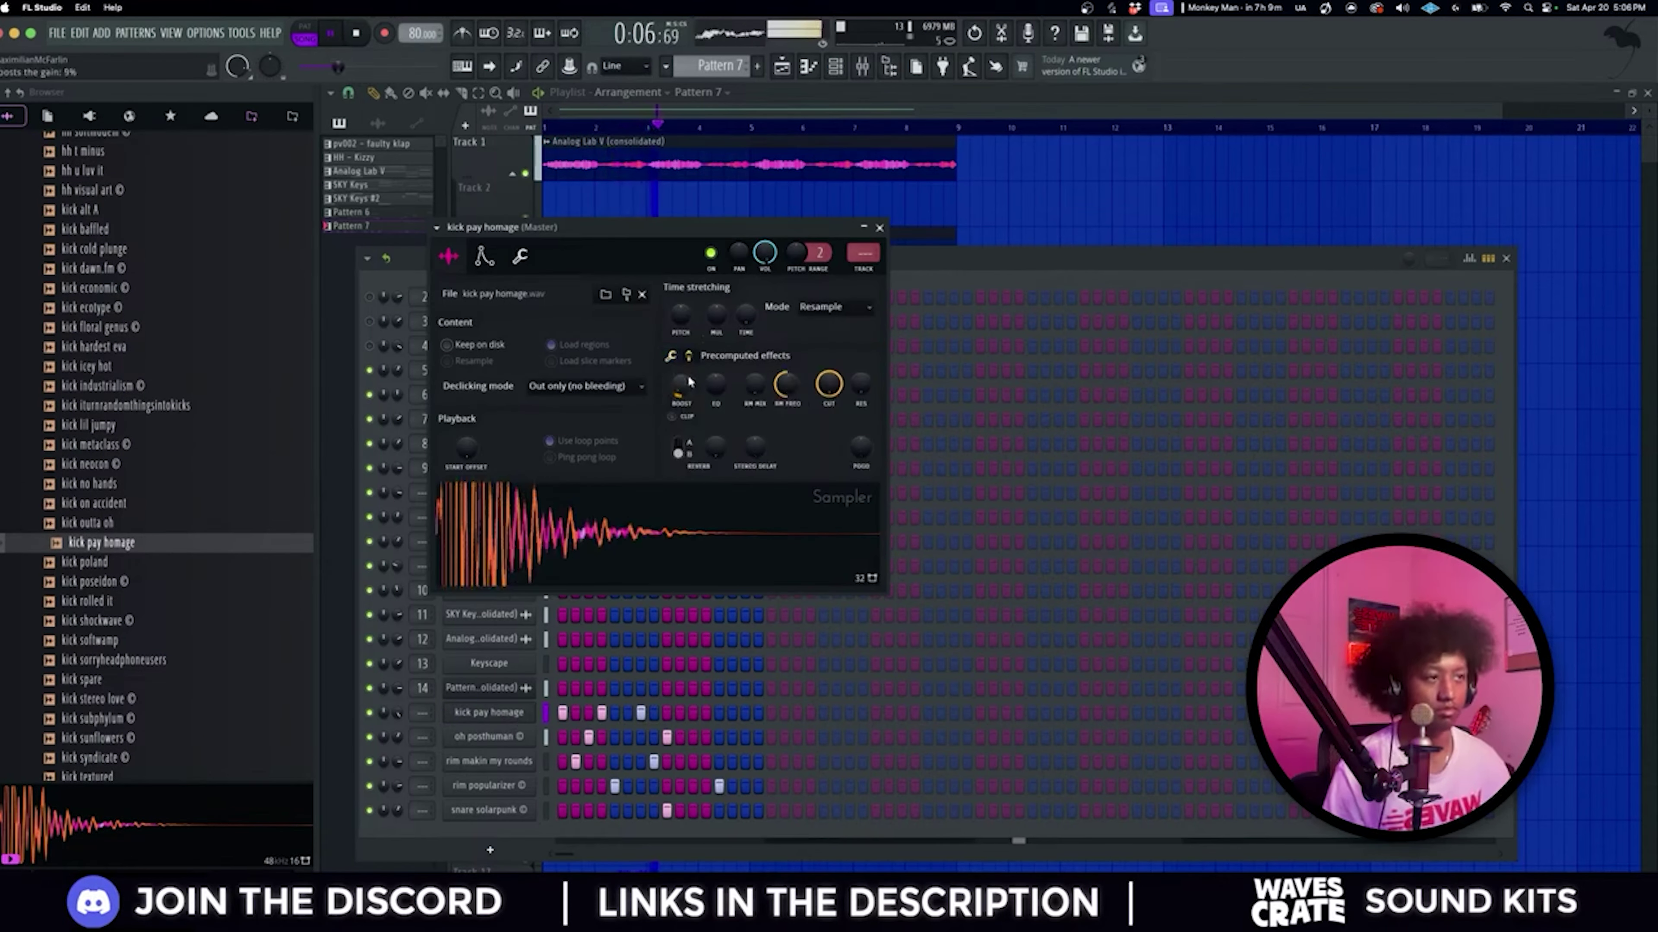
Step: Replace the kick pay homage channel's sample with kick icey hot and set its sample start offset to 3%
click(98, 385)
click(91, 365)
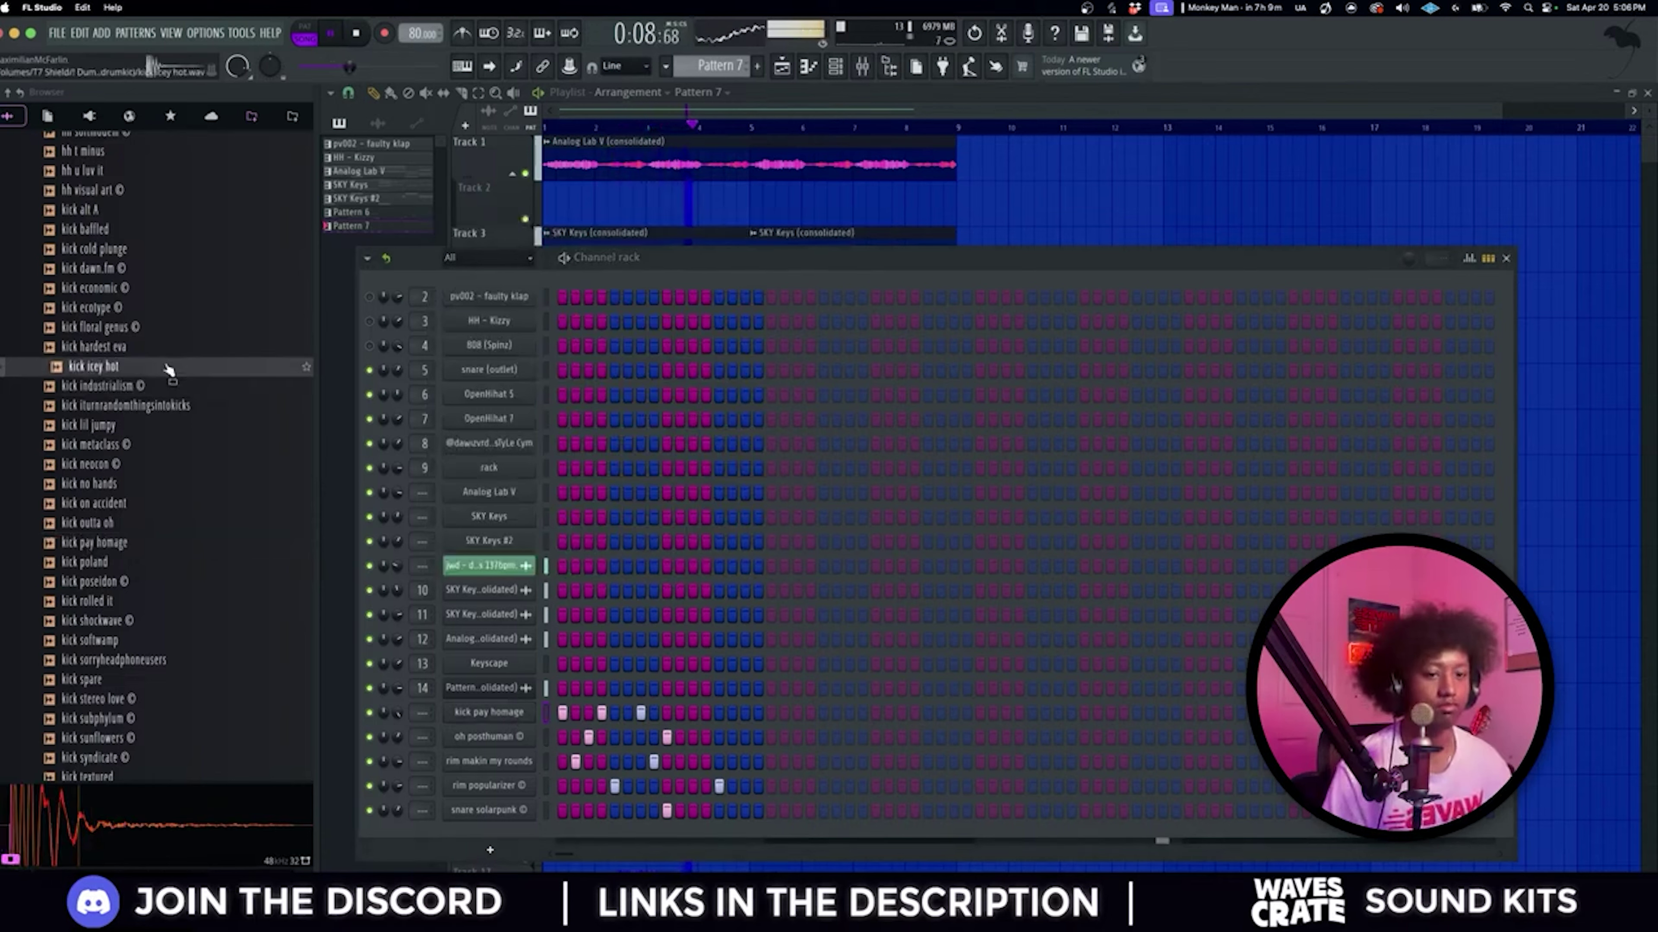
scroll(155, 437, up, 4)
drag(157, 444, 164, 467)
drag(466, 710, 466, 709)
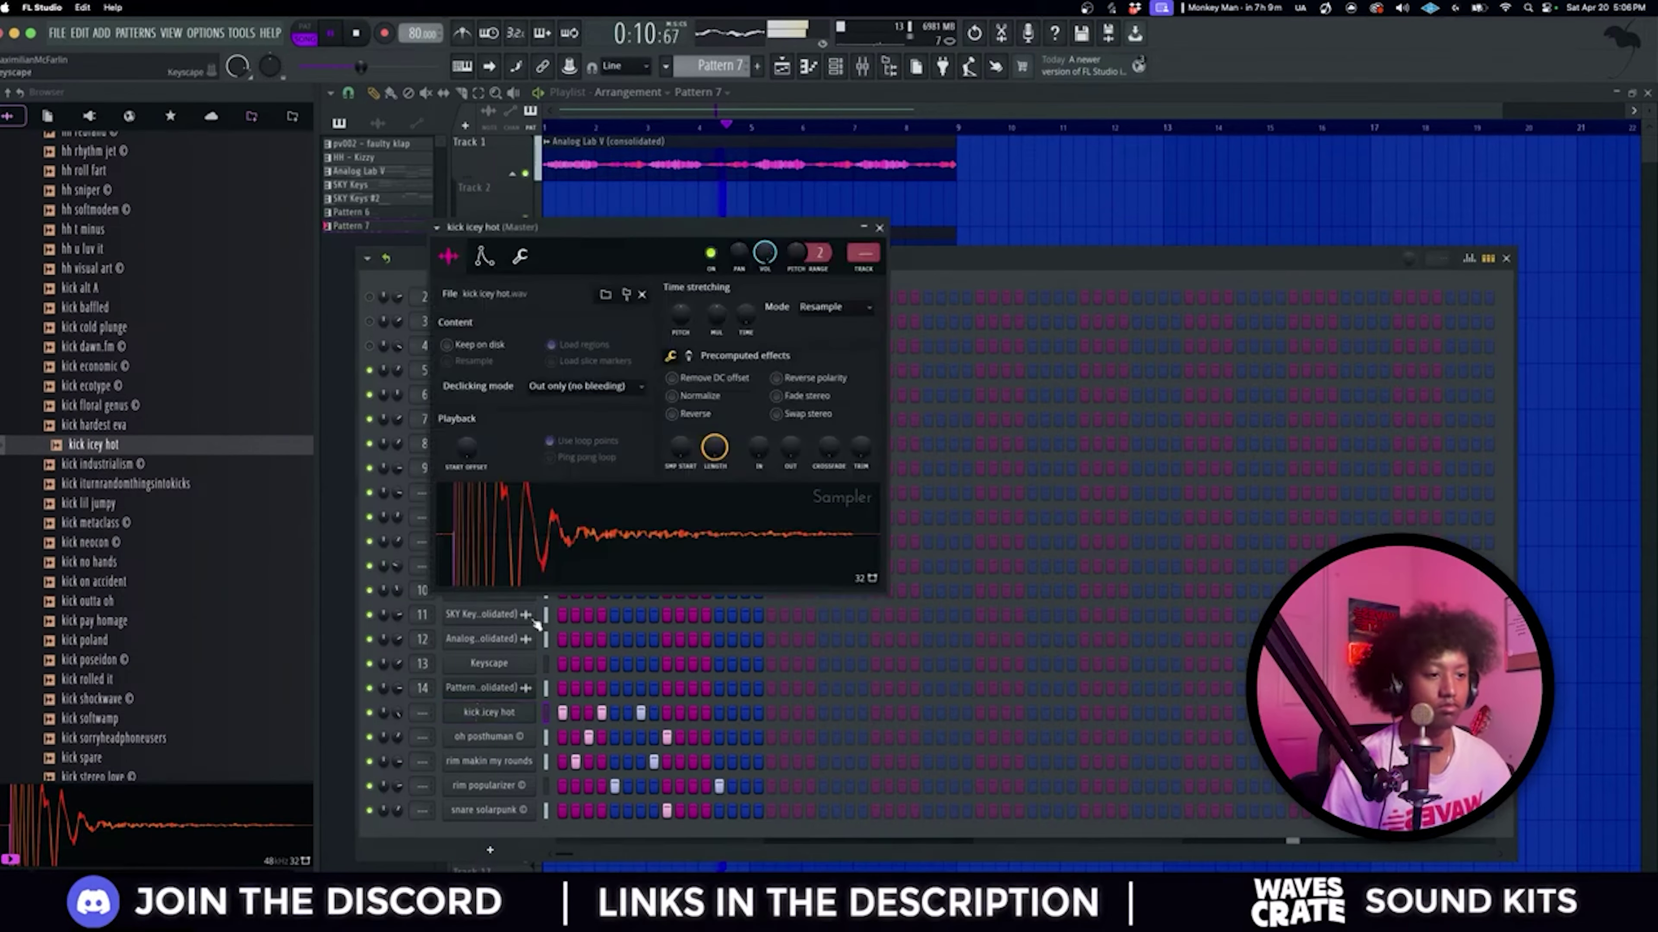
drag(663, 460, 663, 447)
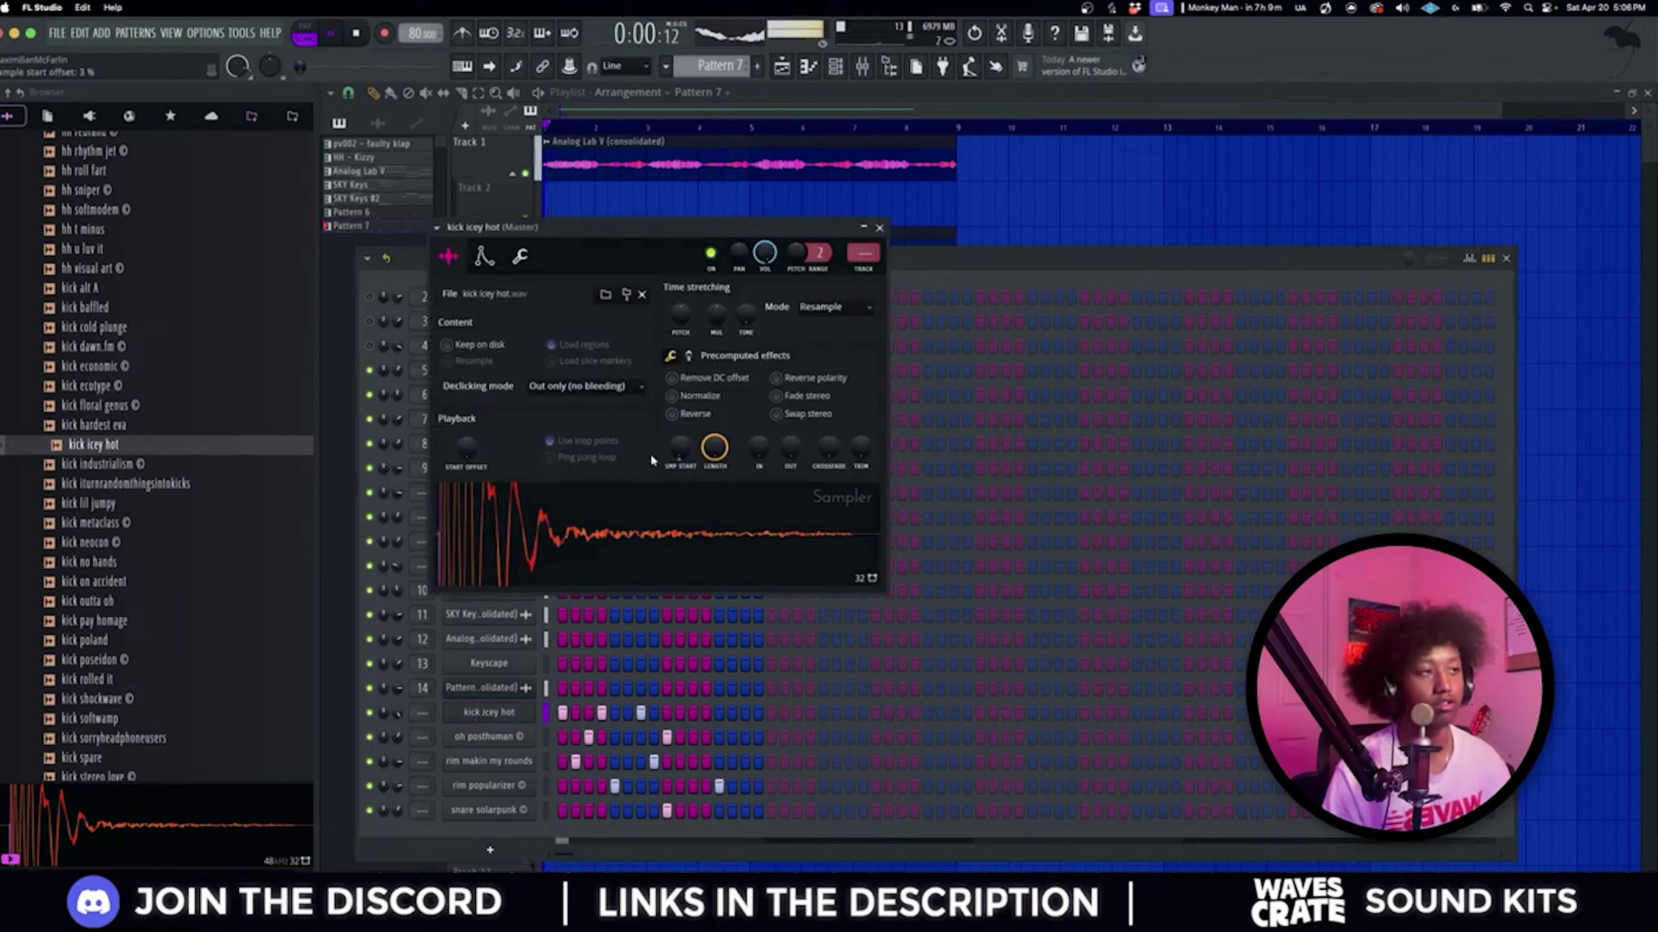
key(Escape)
key(Escape)
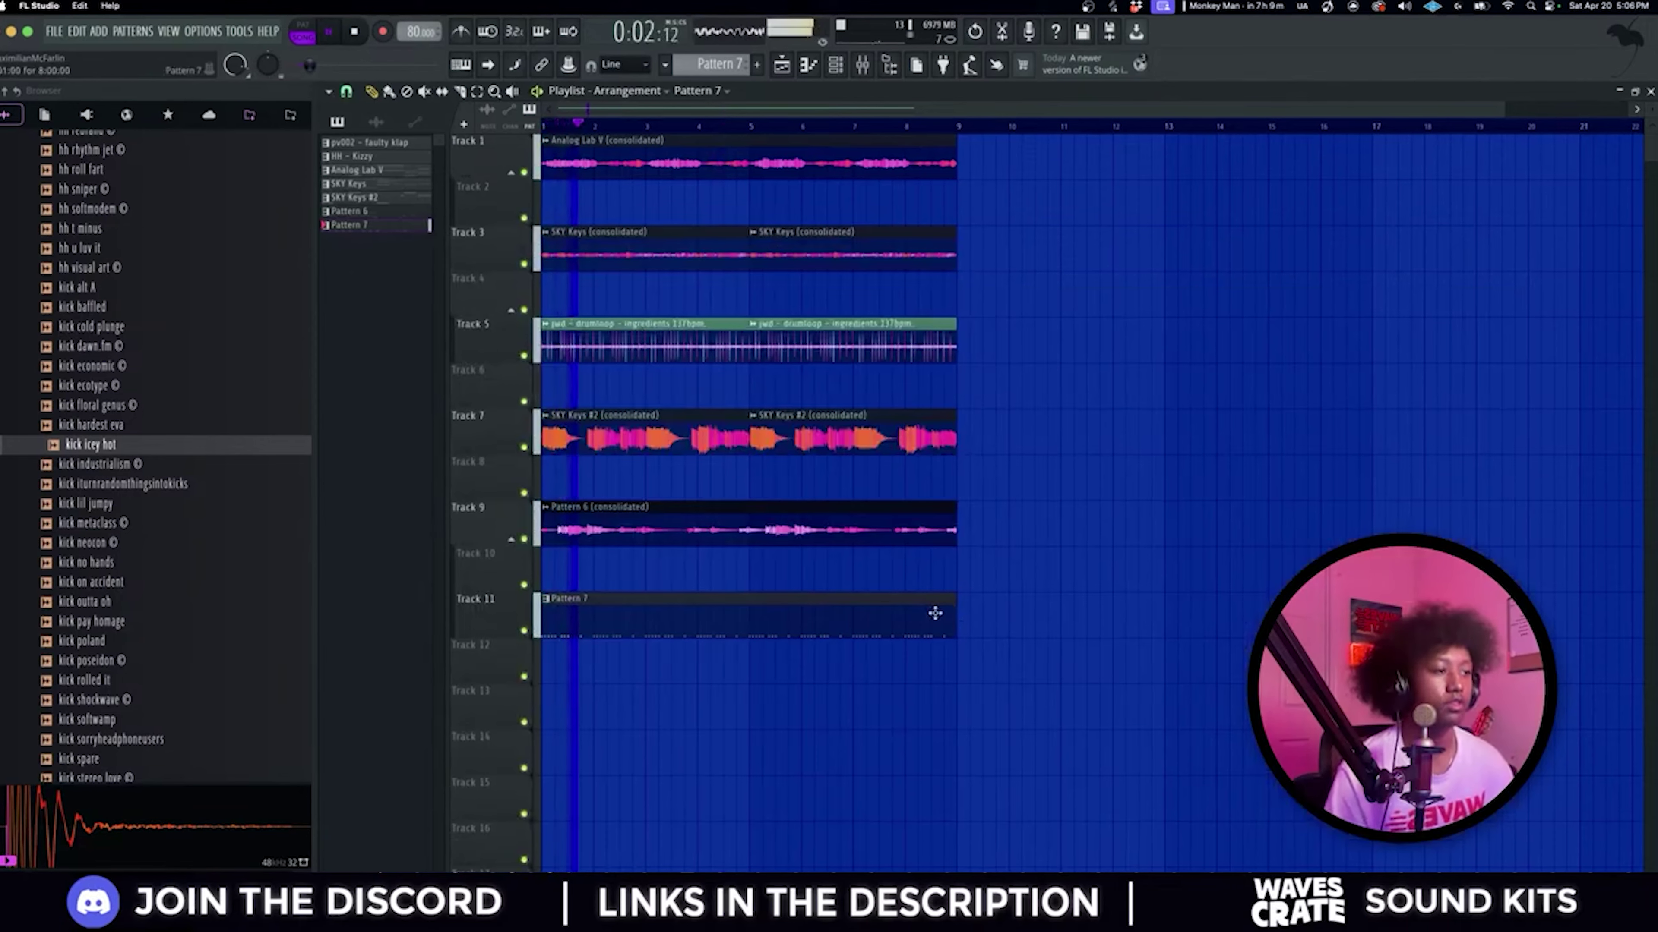
Step: Set the channel volume of the Pattern 6 (consolidated) audio clip on Track 9 to 75%
click(775, 508)
key(Escape)
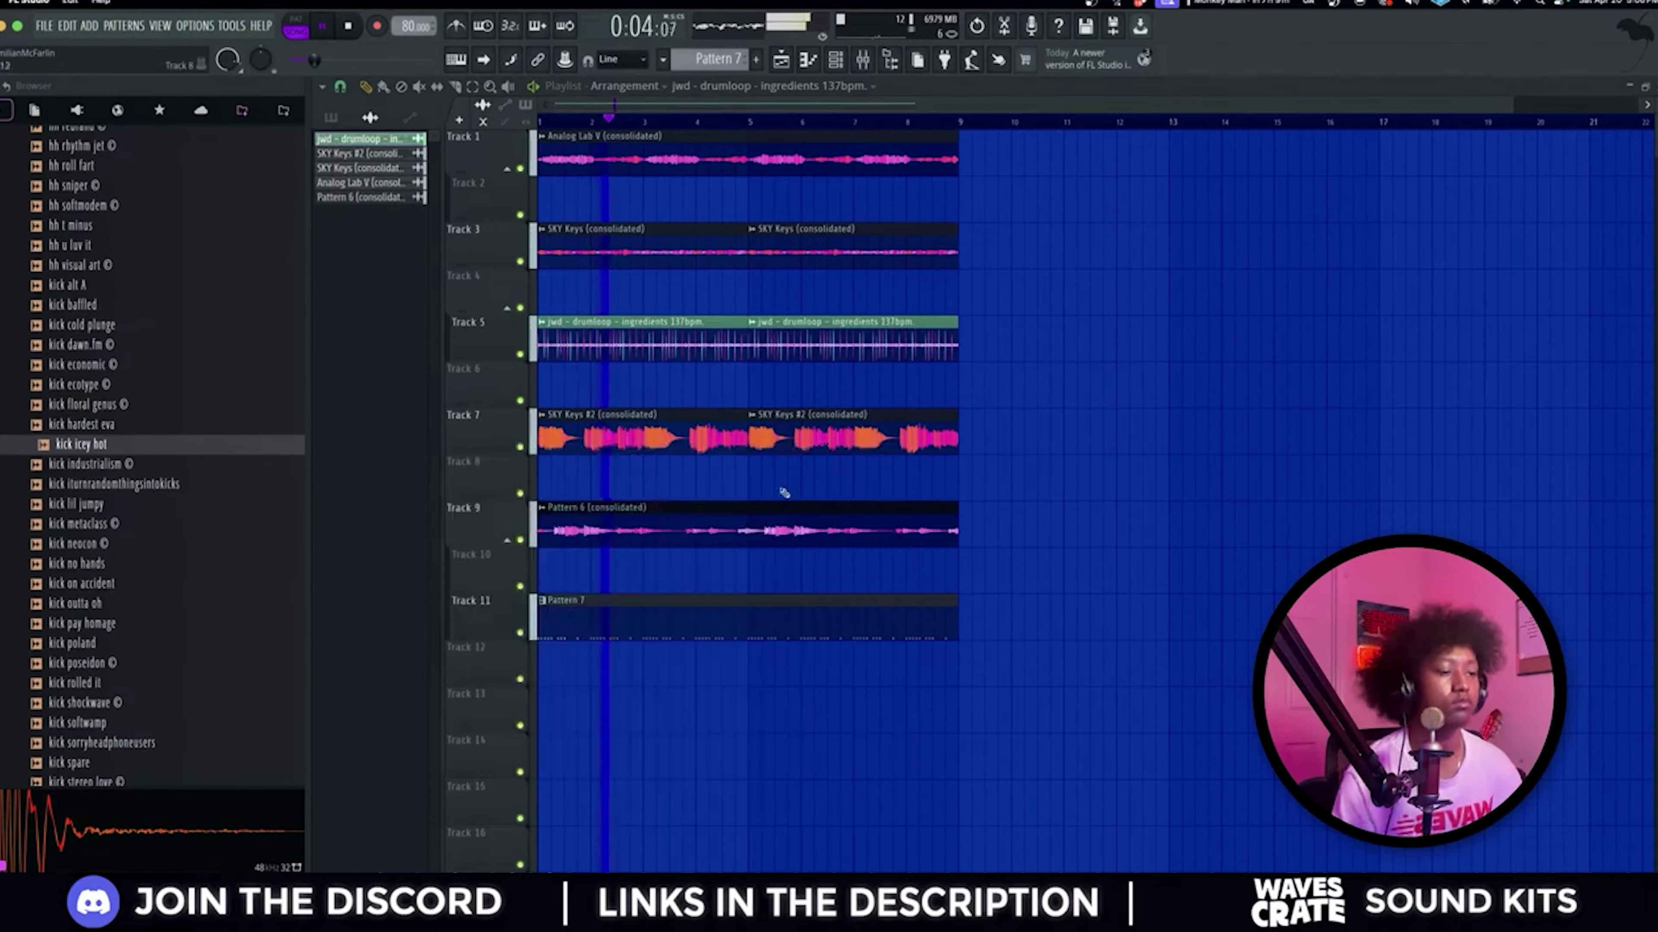
double_click(784, 508)
key(Escape)
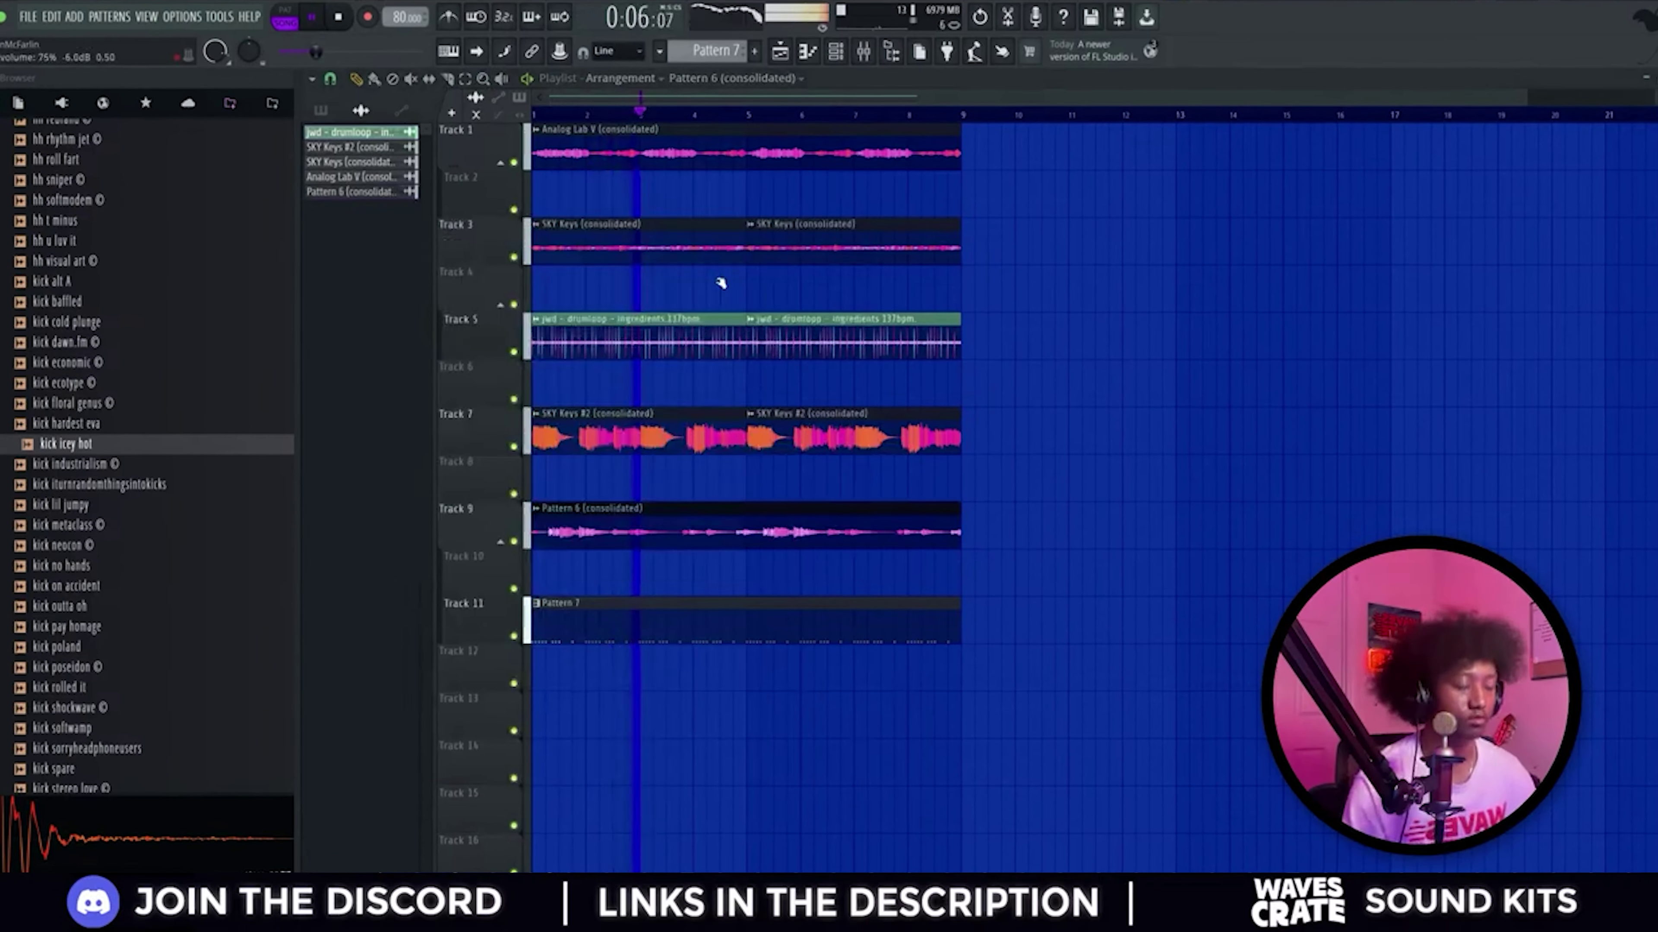
Step: Create Pattern 8 and place it on Track 13 from bar 1 to bar 9
click(754, 51)
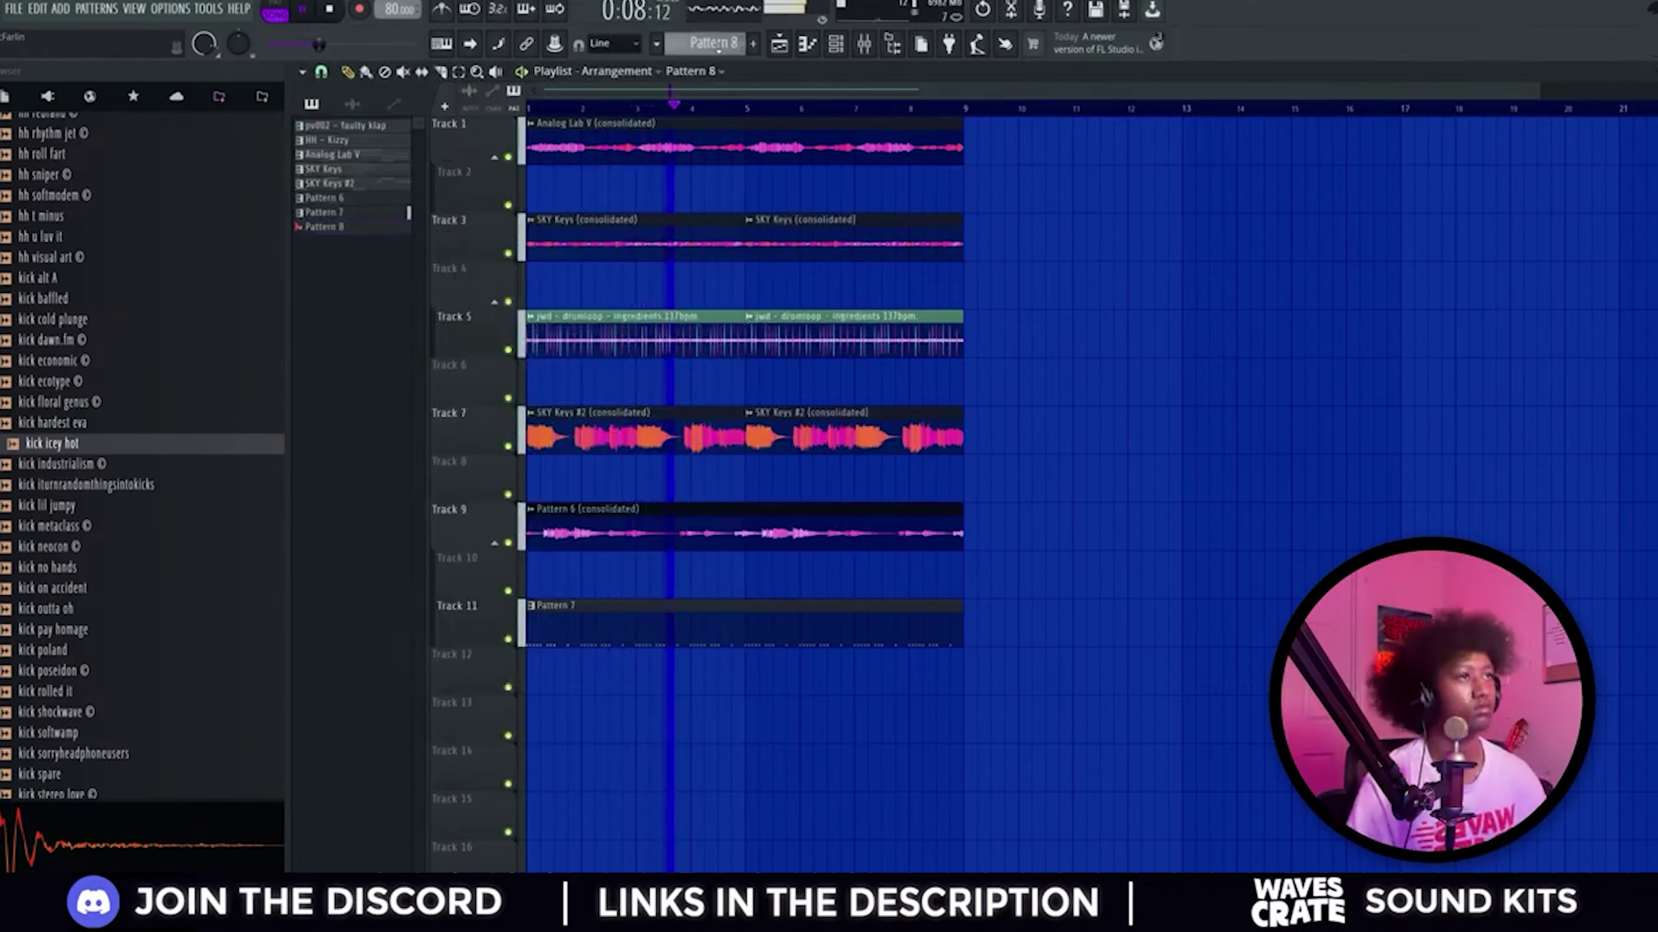
click(578, 714)
drag(581, 721, 899, 731)
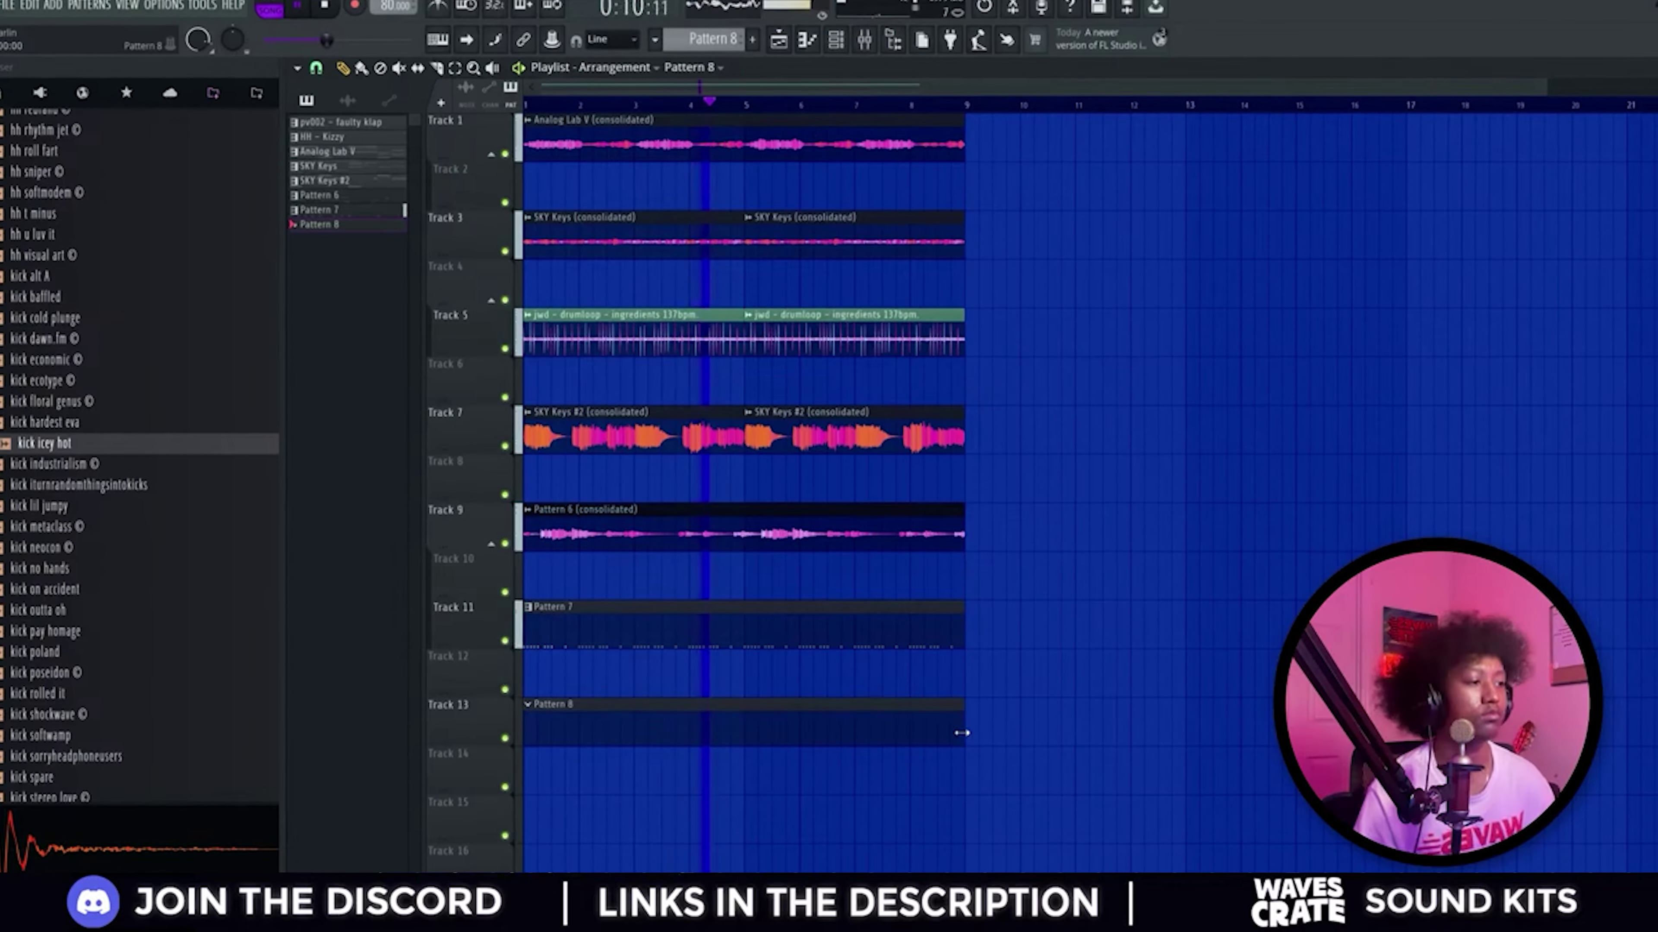
Step: Examine the sampler settings of the OpenHihat 7 channel in the channel rack
click(838, 45)
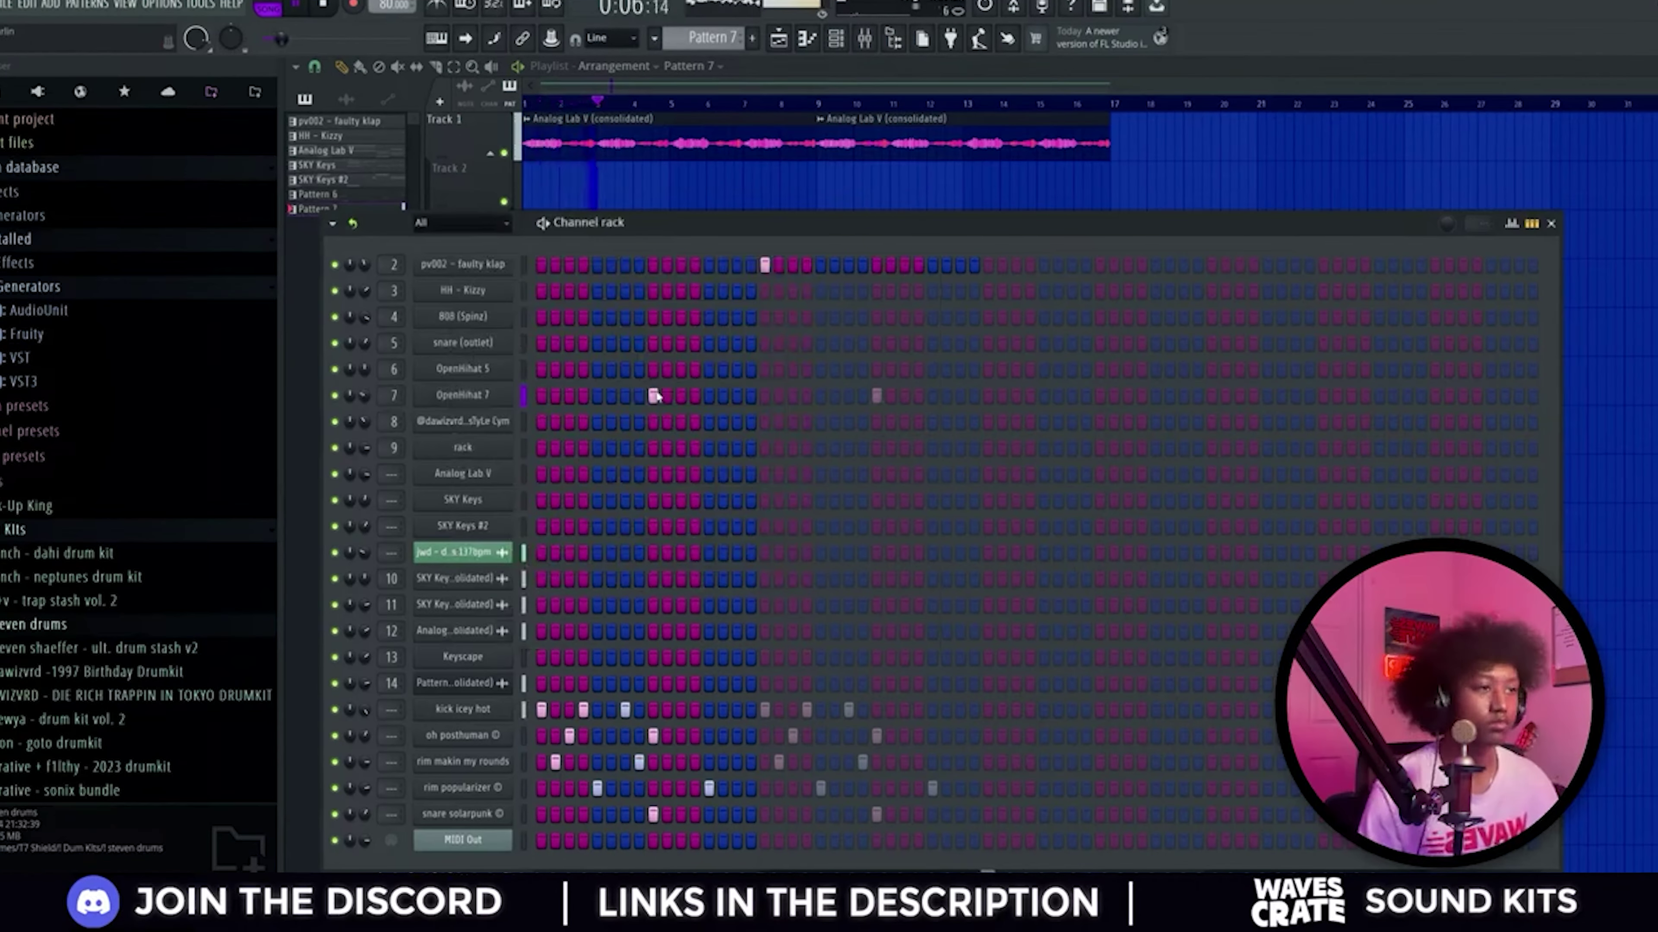
click(462, 395)
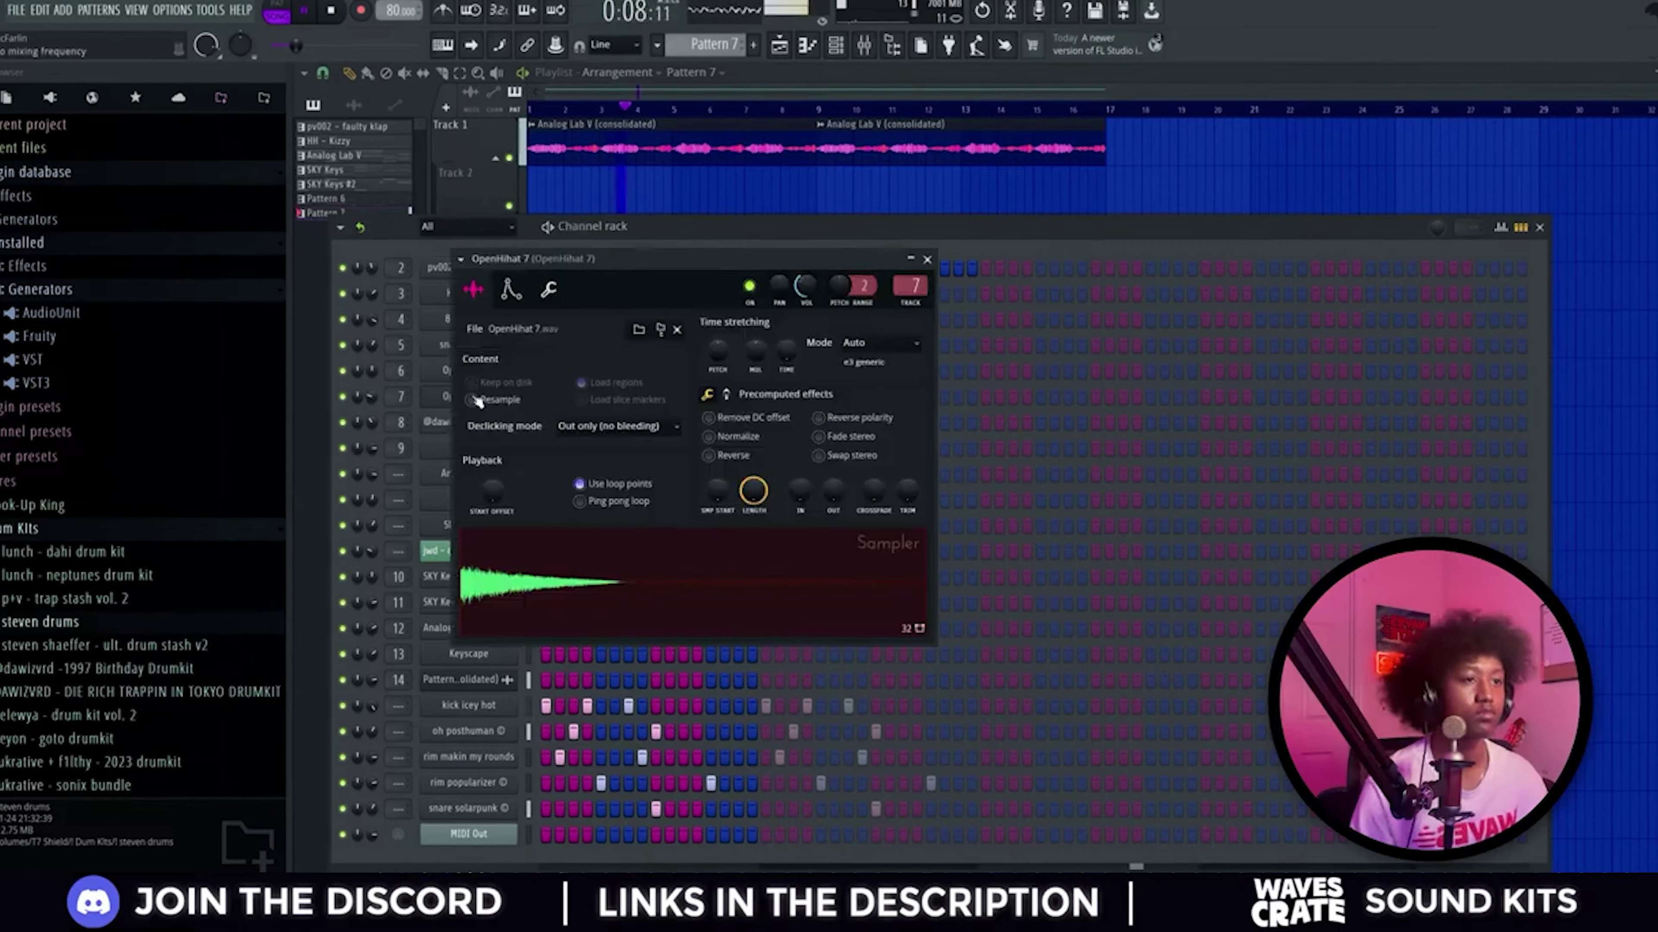
click(438, 397)
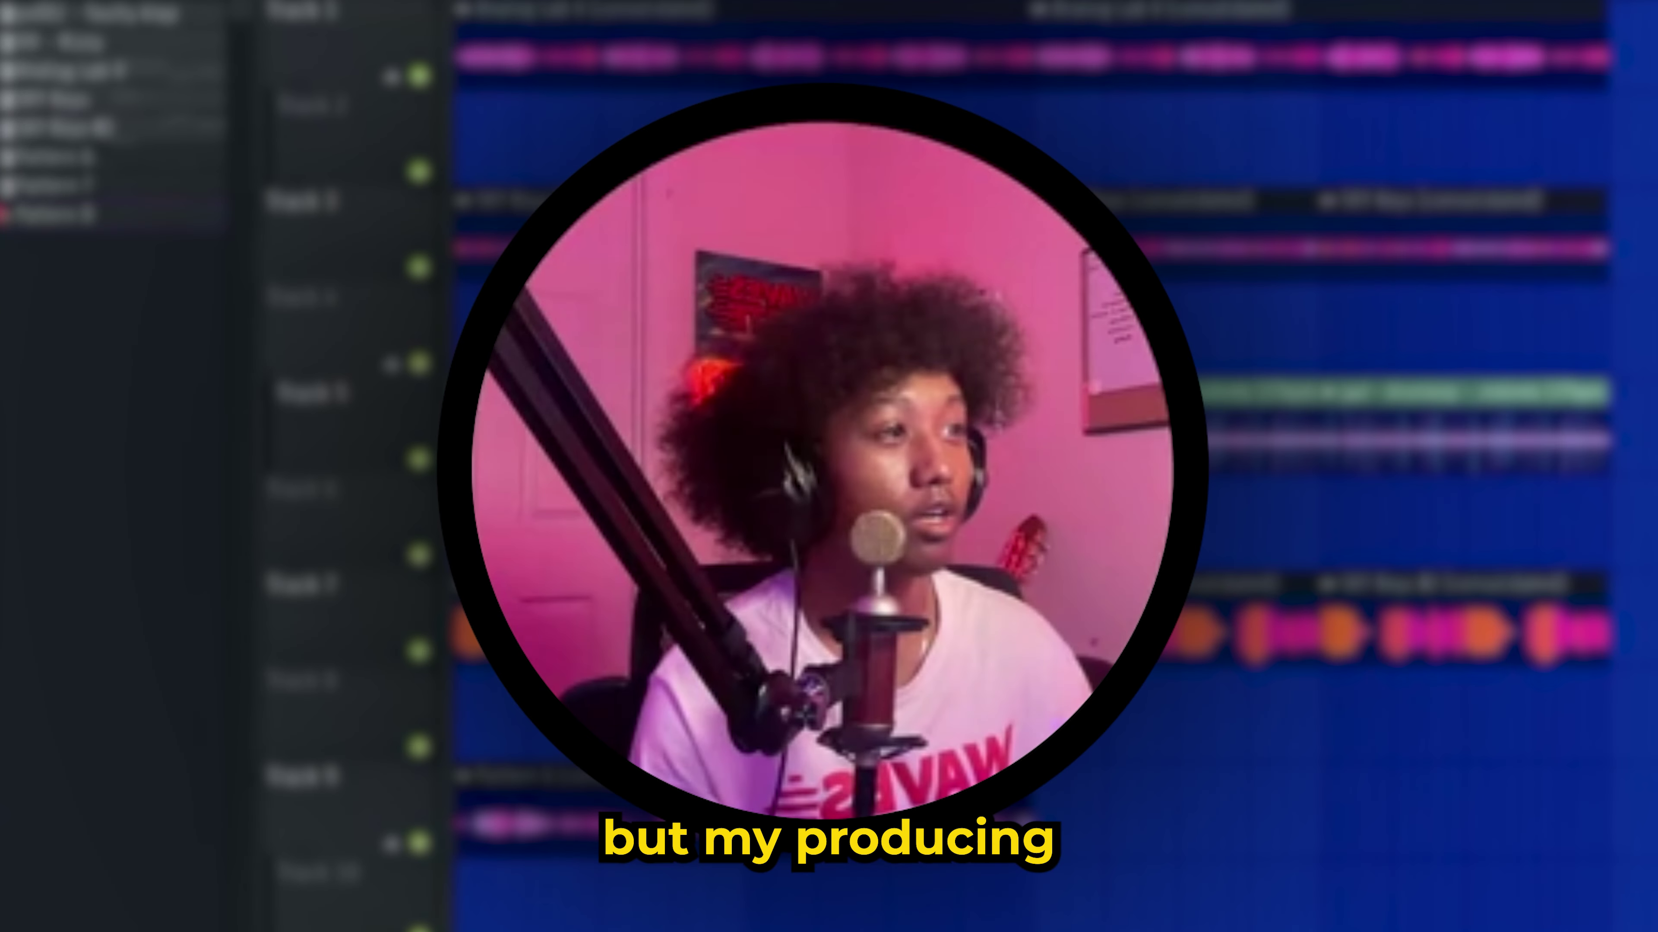
Step: Copy the first three MIDI Out notes to the end of bar 1 and lower the last two copies by an octave
key(F6)
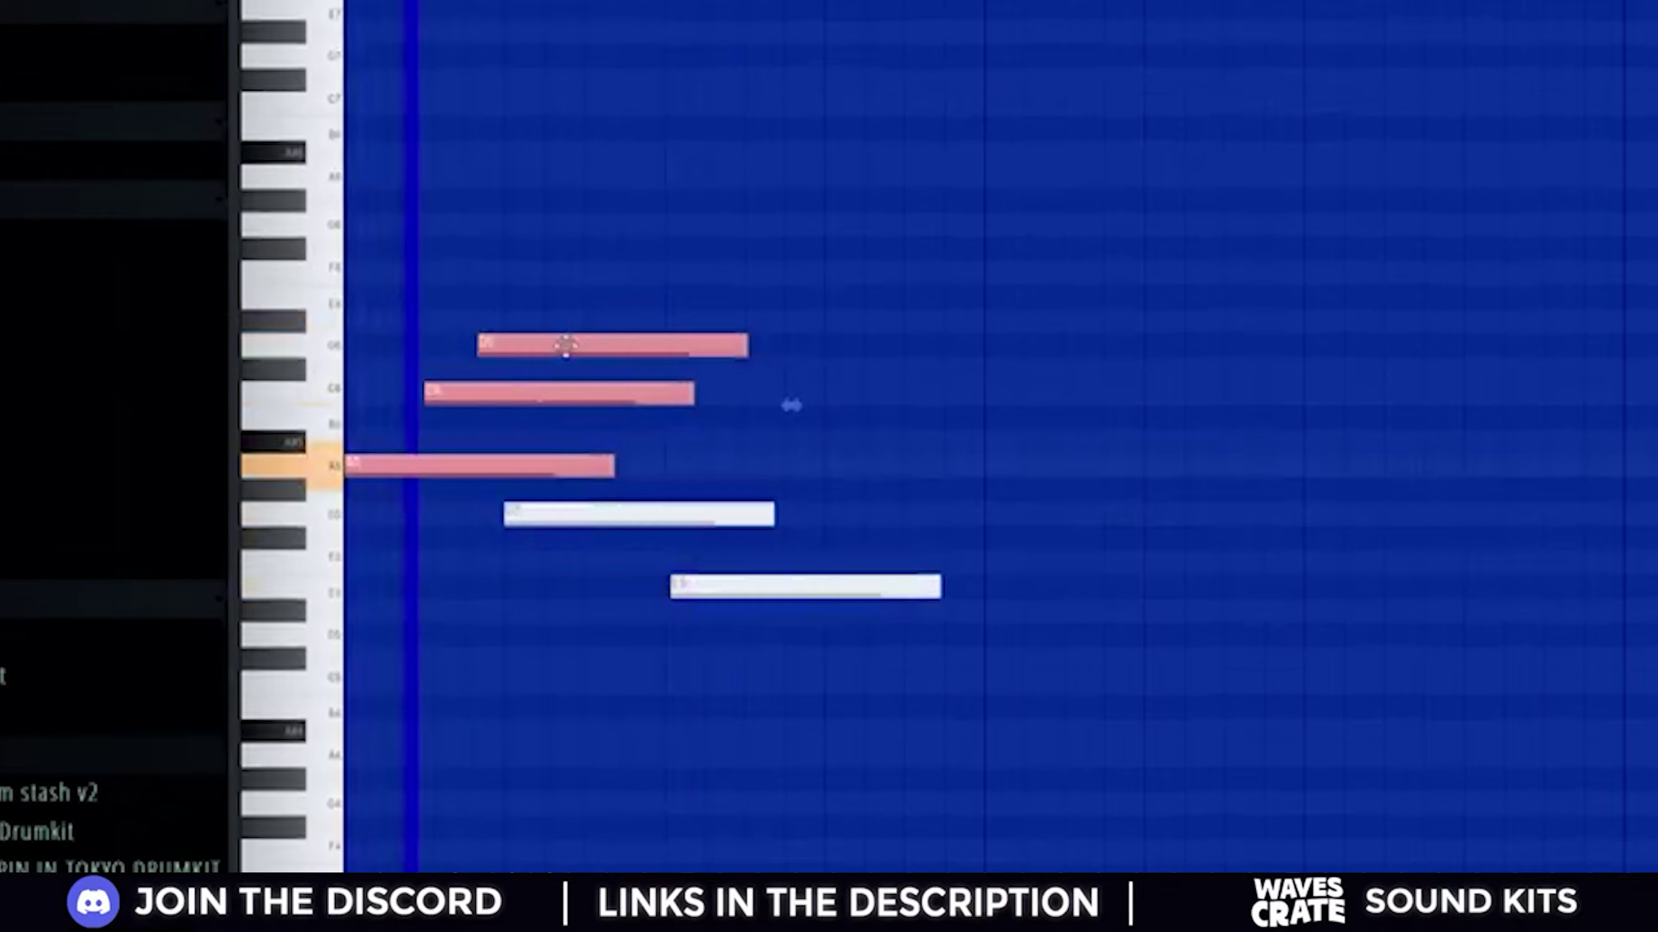
drag(562, 344, 907, 341)
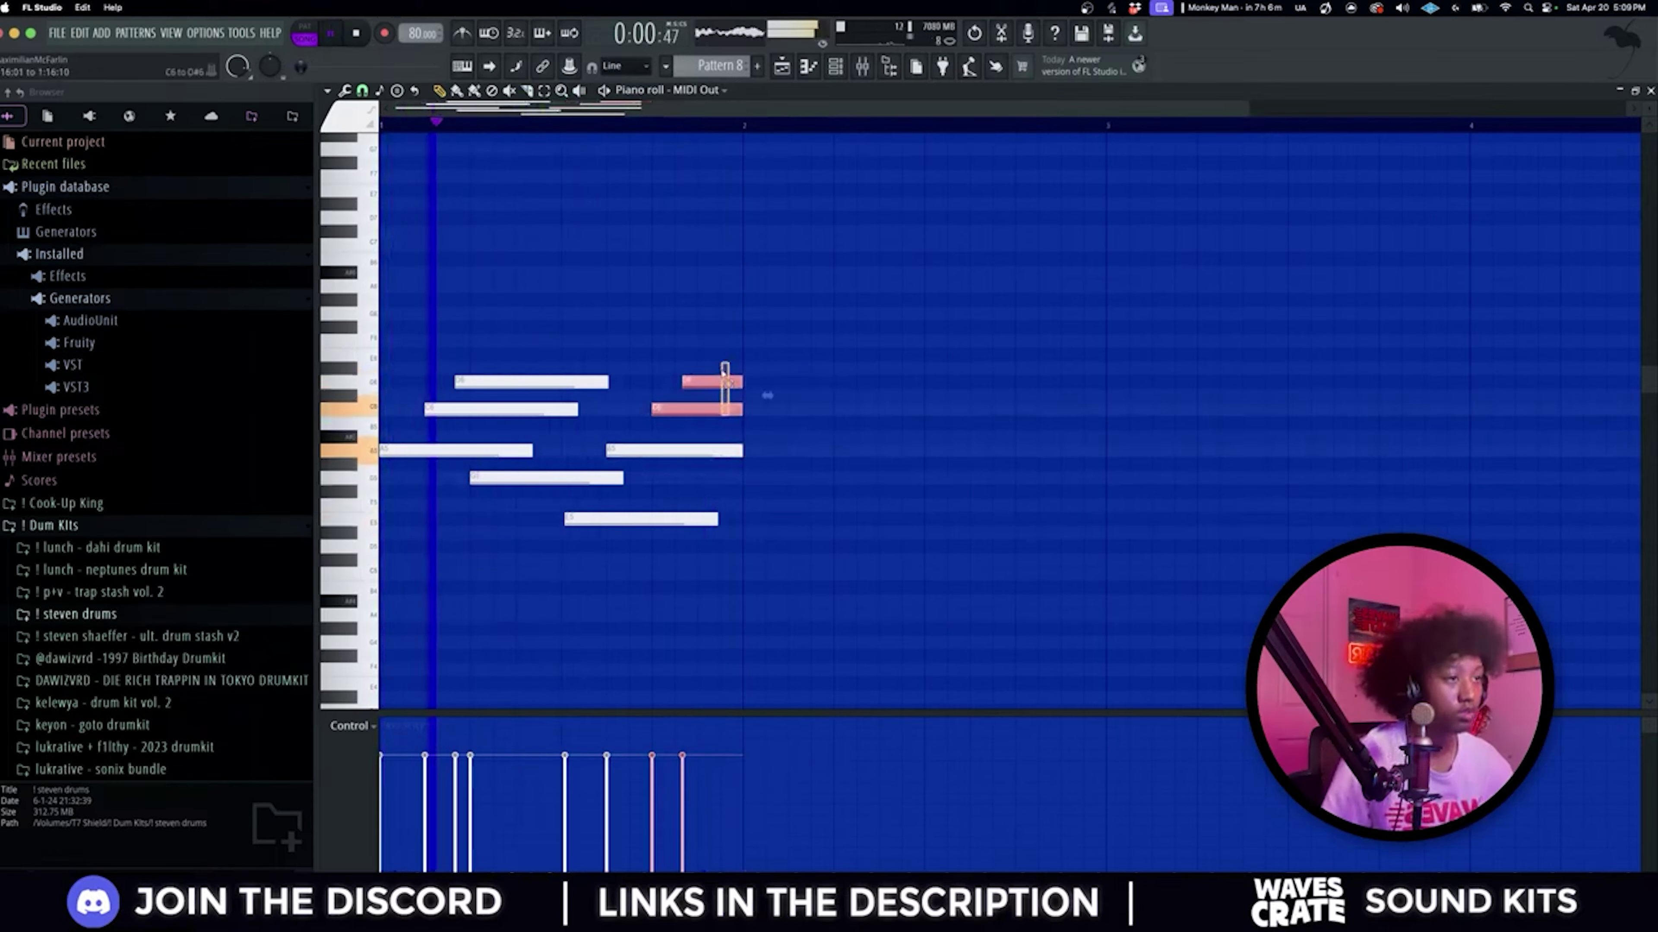
key(ctrl+Down)
Step: Duplicate the one-bar MIDI Out phrase after itself and randomize the note levels
key(ctrl+d)
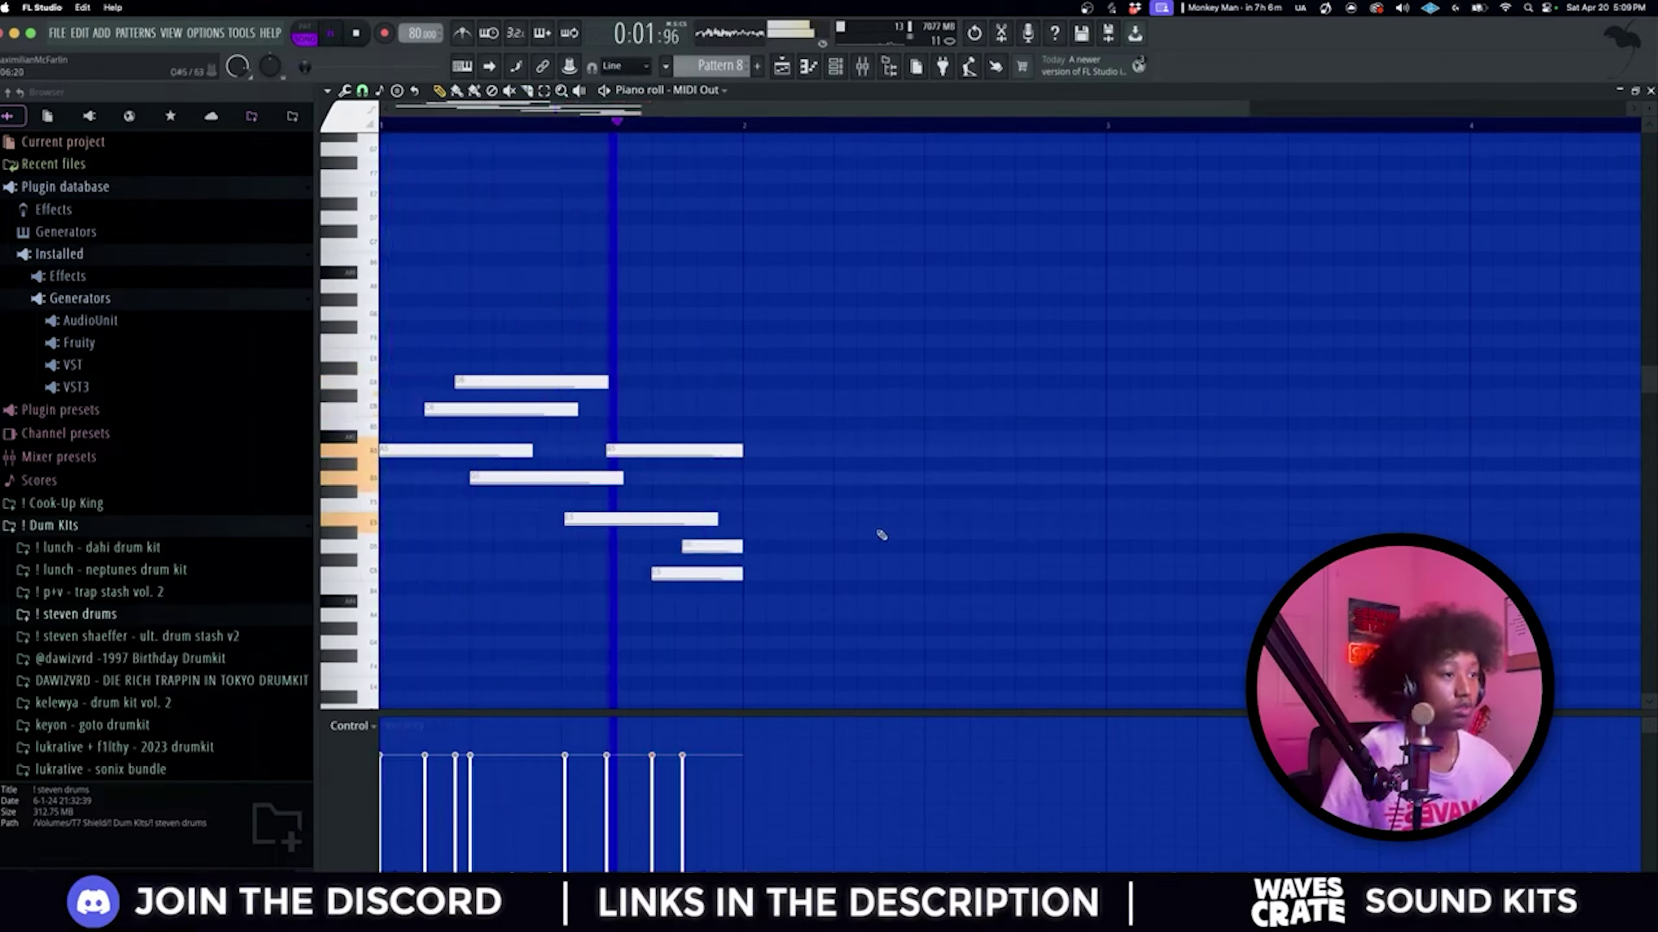
scroll(885, 515, down, 2)
key(alt+r)
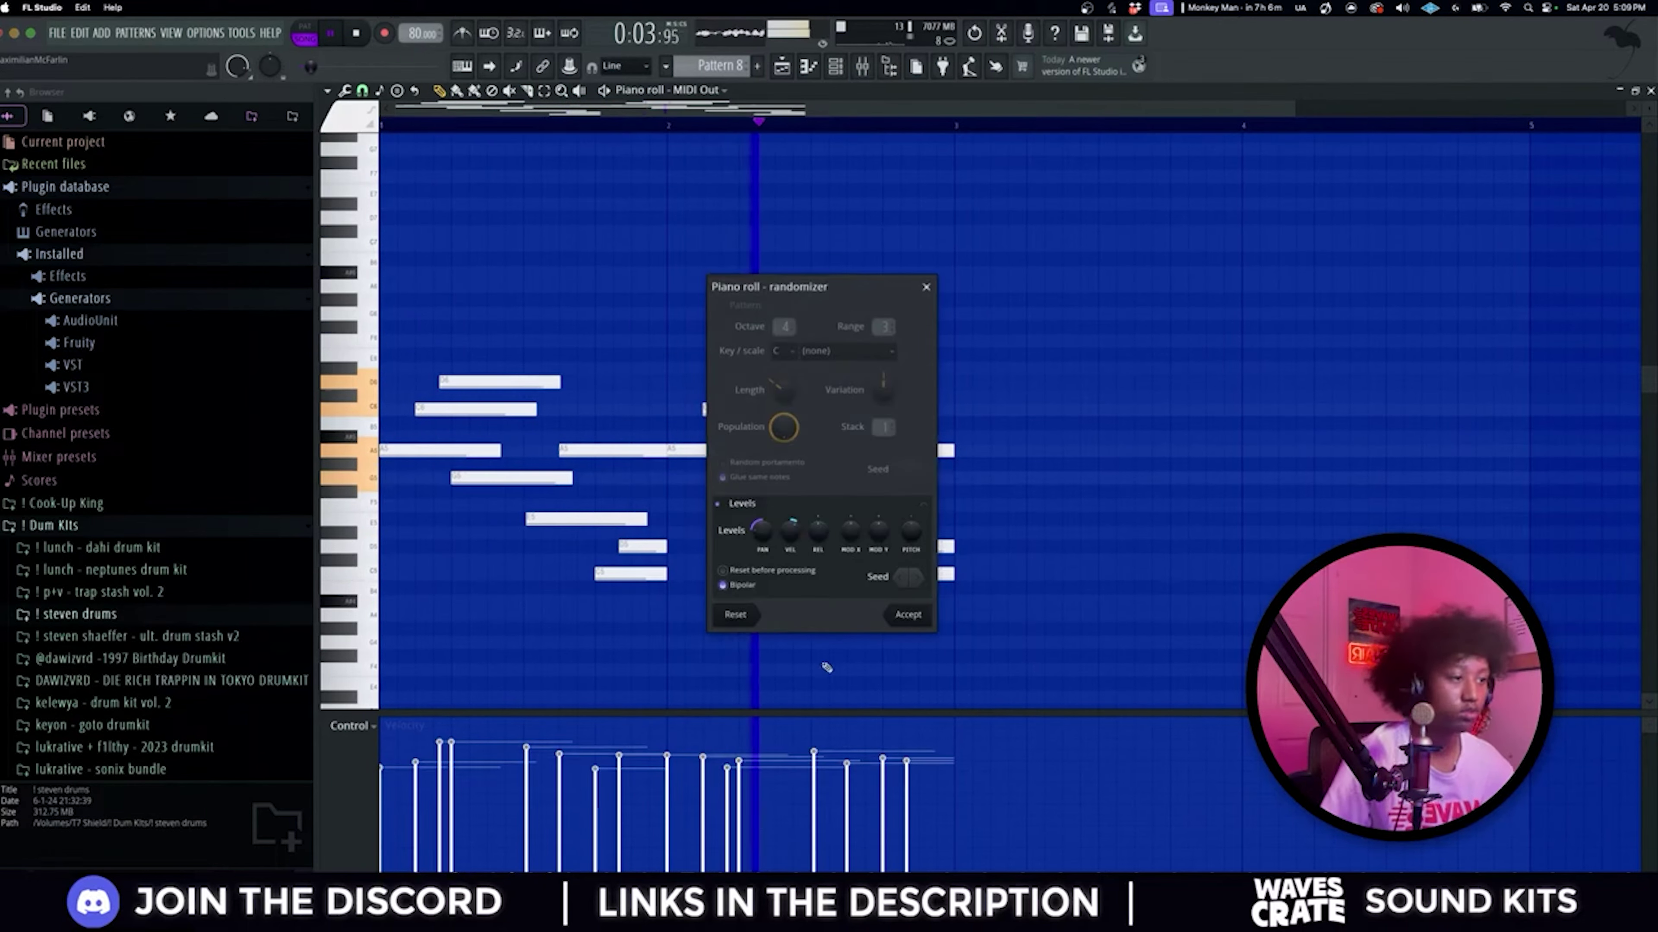
click(906, 614)
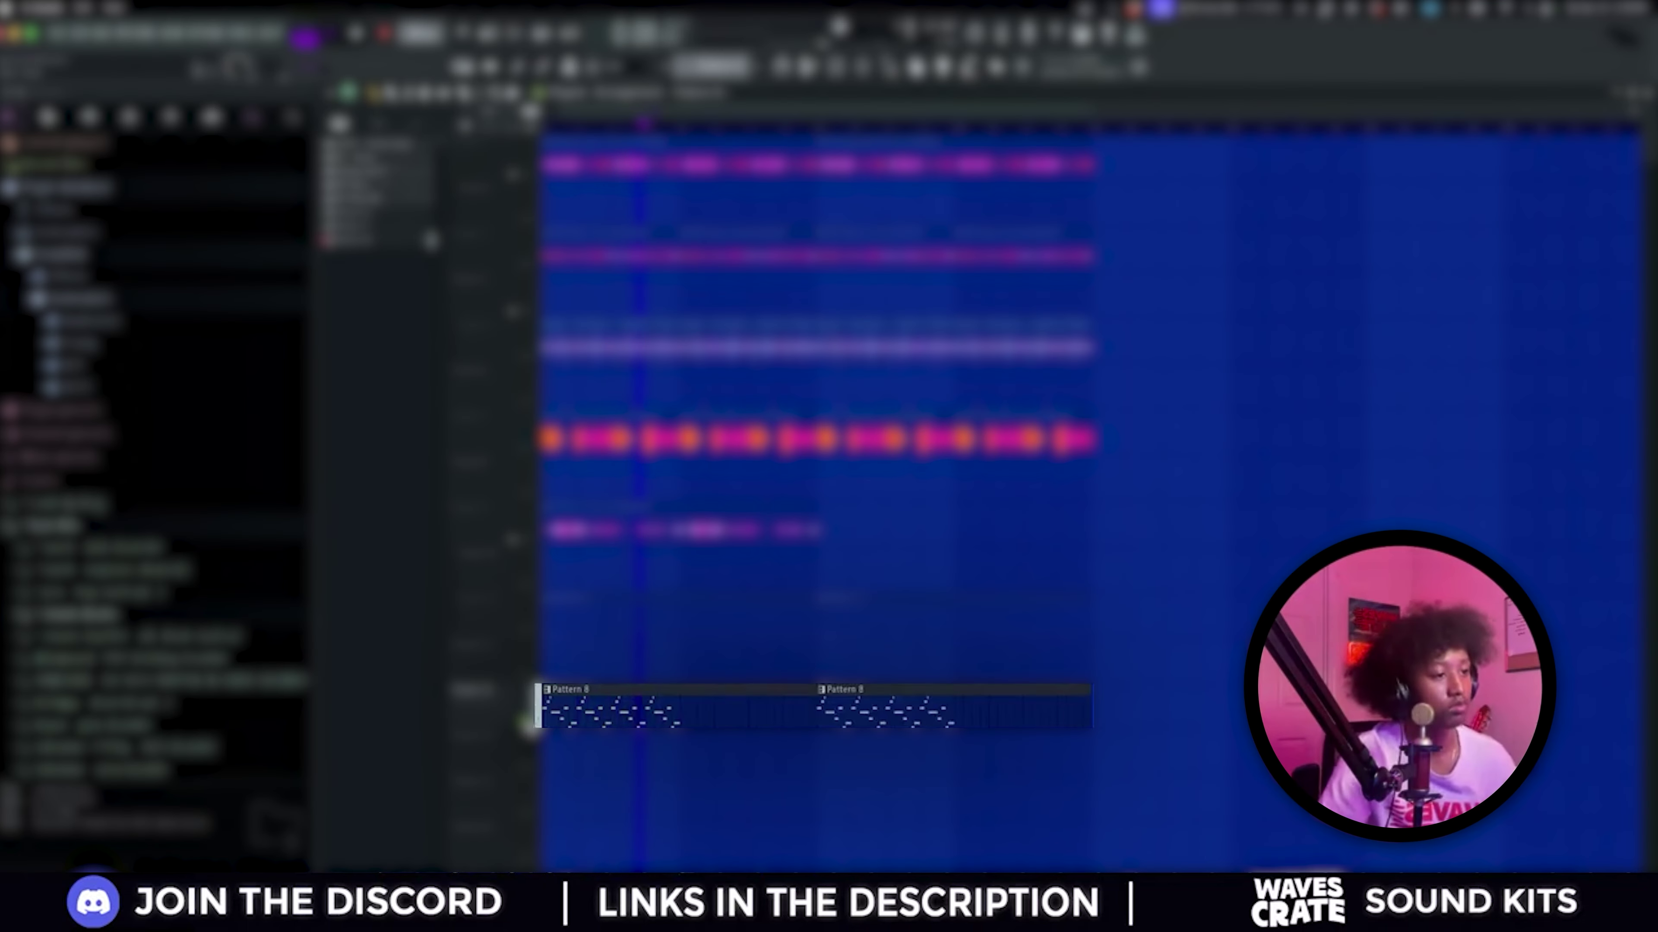
Step: Record the Pattern 8 melody from mixer Insert 15 as an audio clip on Track 13
key(F9)
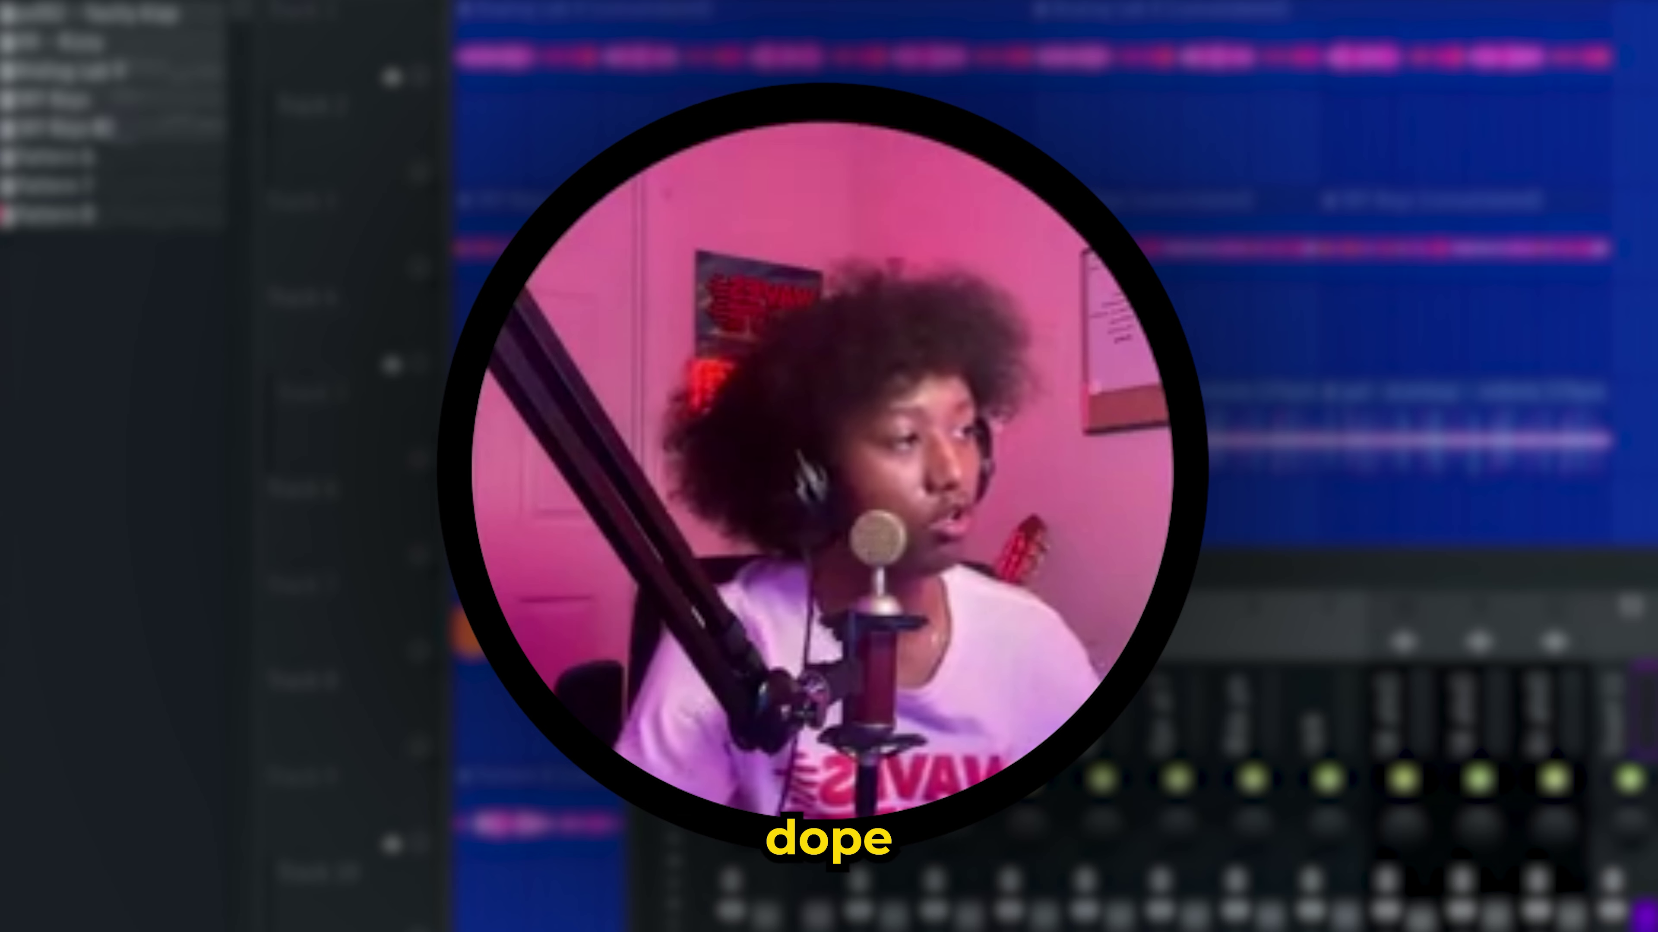
key(F9)
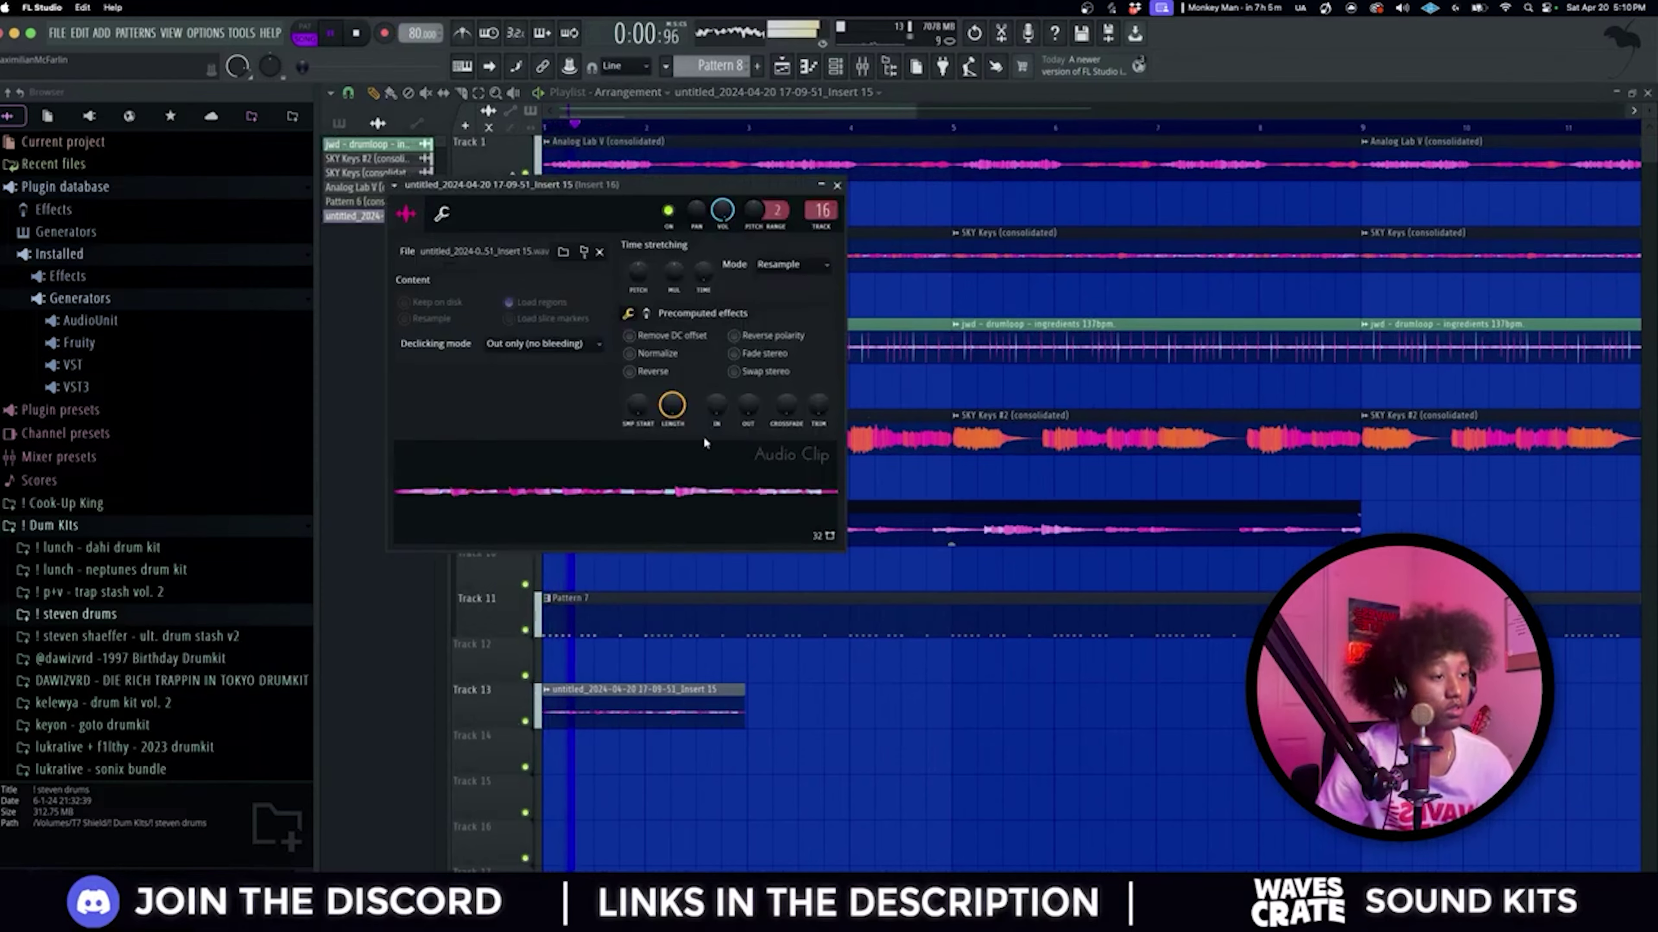
key(Escape)
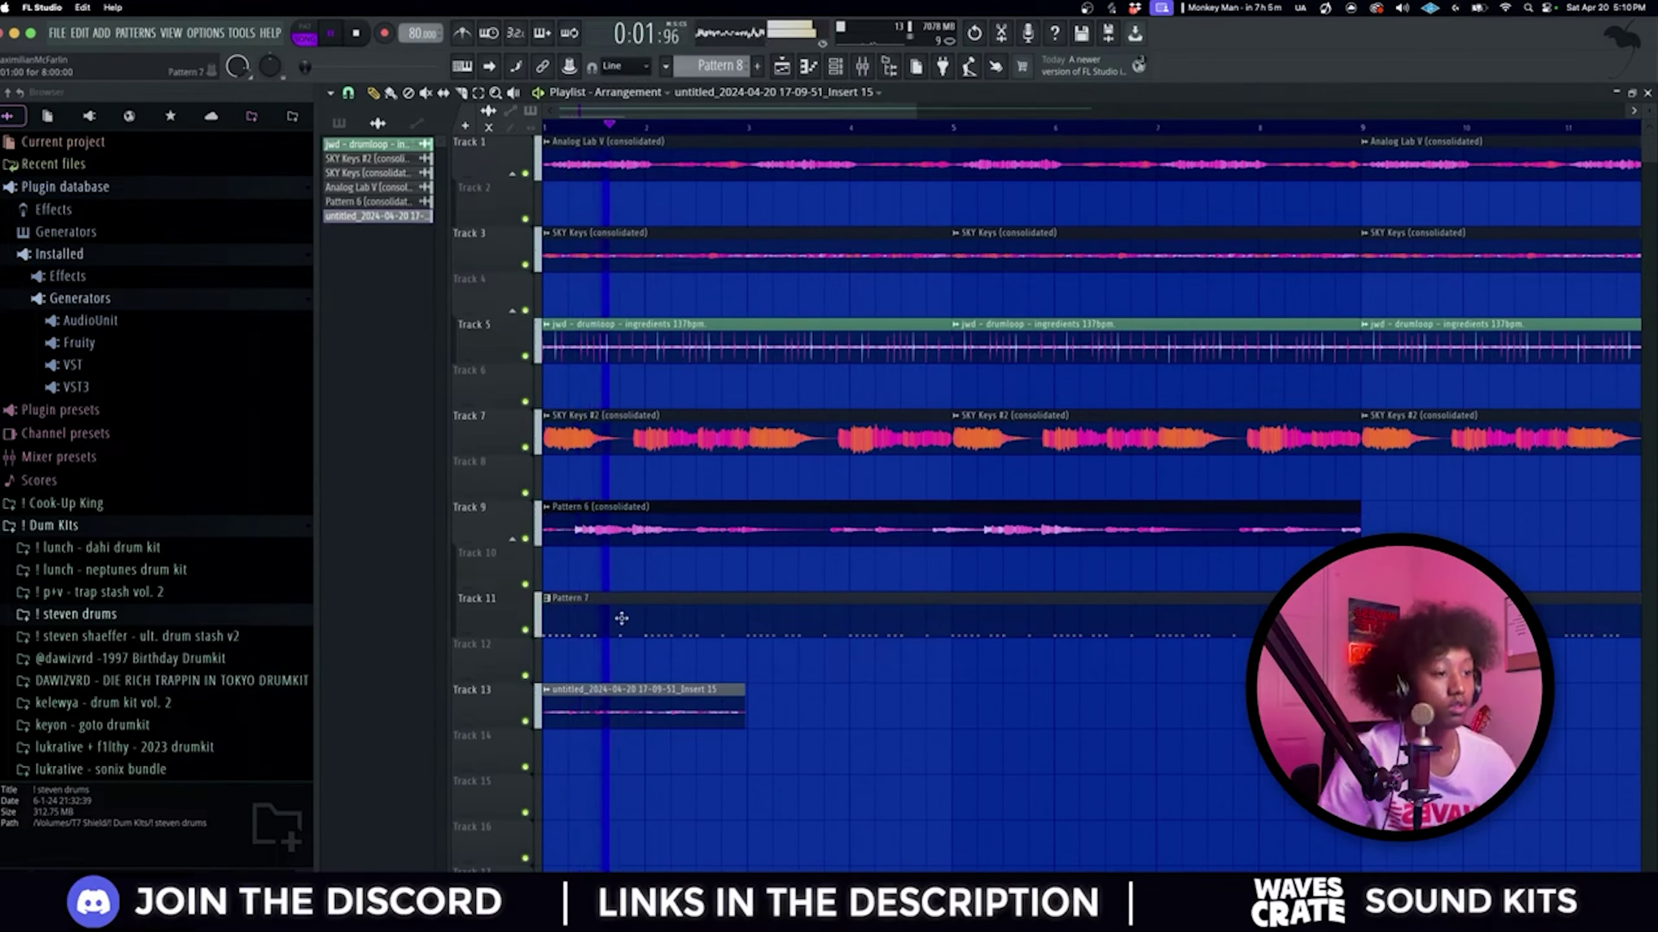
Step: Duplicate the recorded Insert 15 audio clip on Track 13 directly after itself
scroll(837, 709, up, 5)
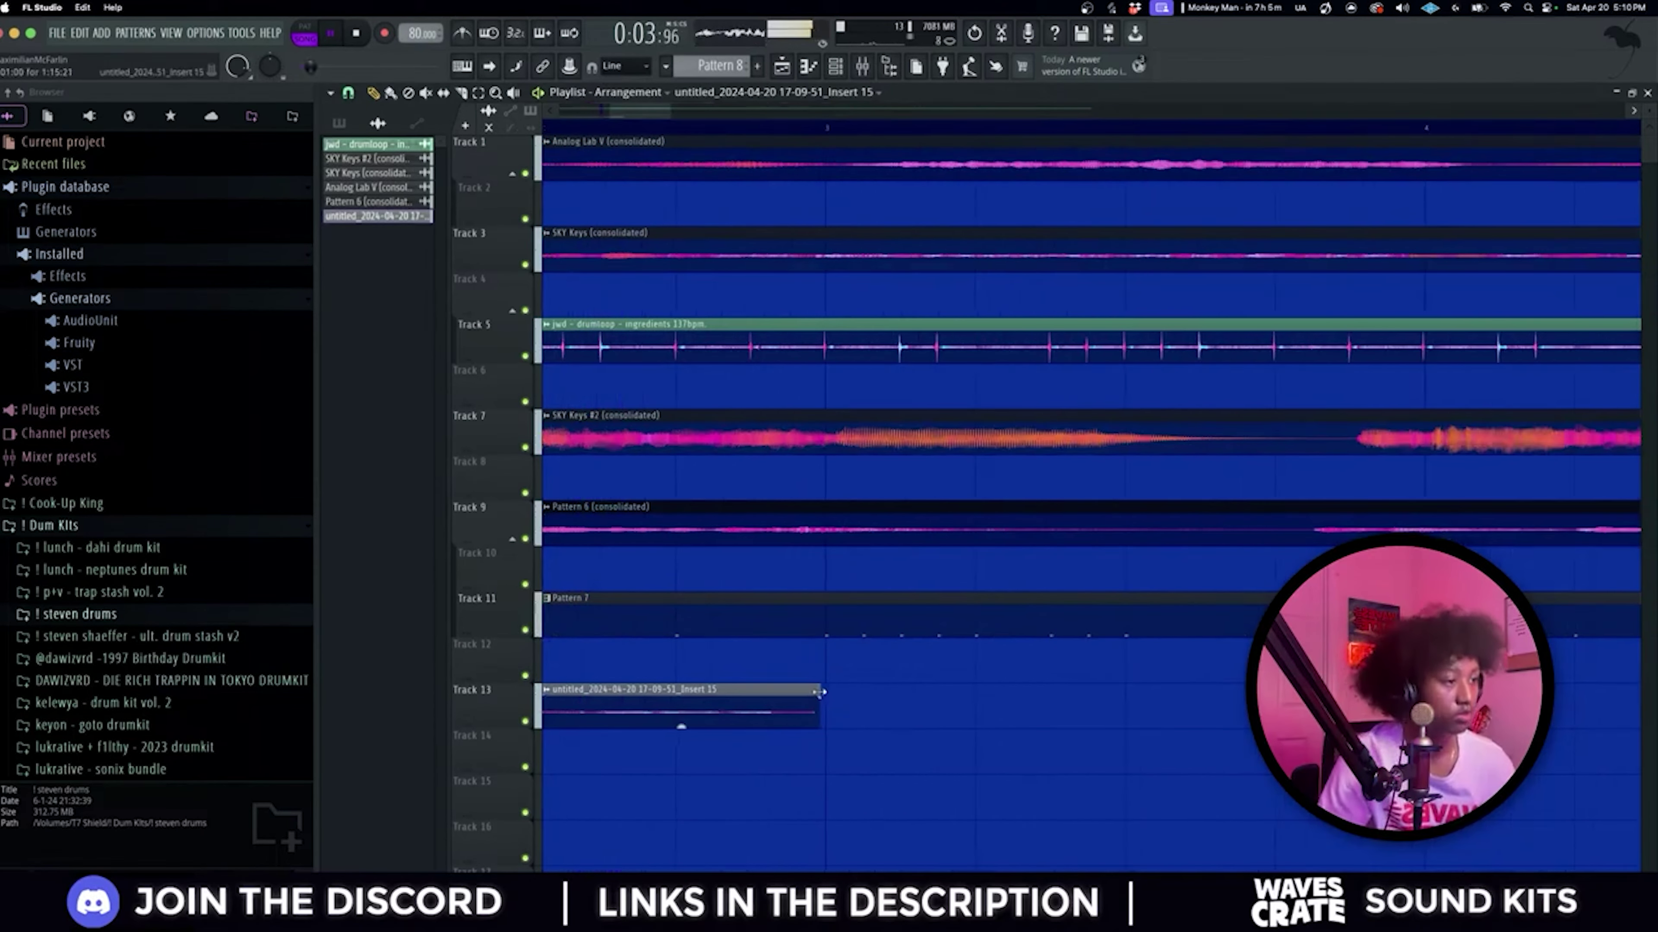
key(ctrl+b)
scroll(824, 692, down, 5)
Step: Load the Apocalypse Delay preset in the Portal effect on Insert 16, the recorded clip's mixer track
double_click(718, 692)
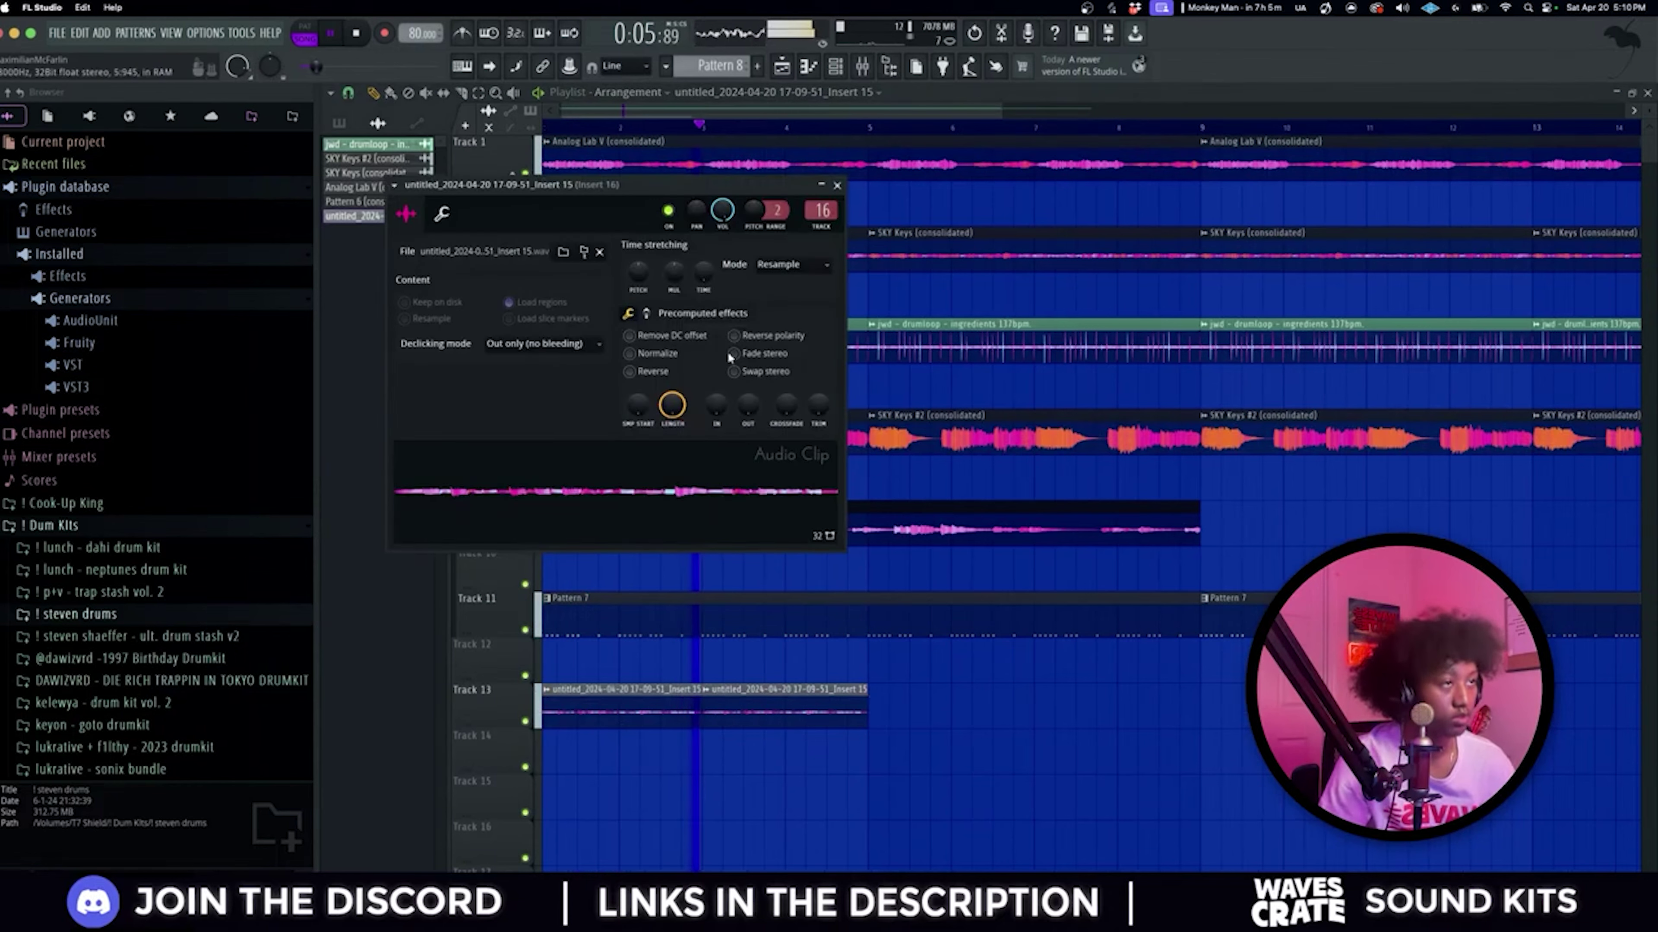
key(F9)
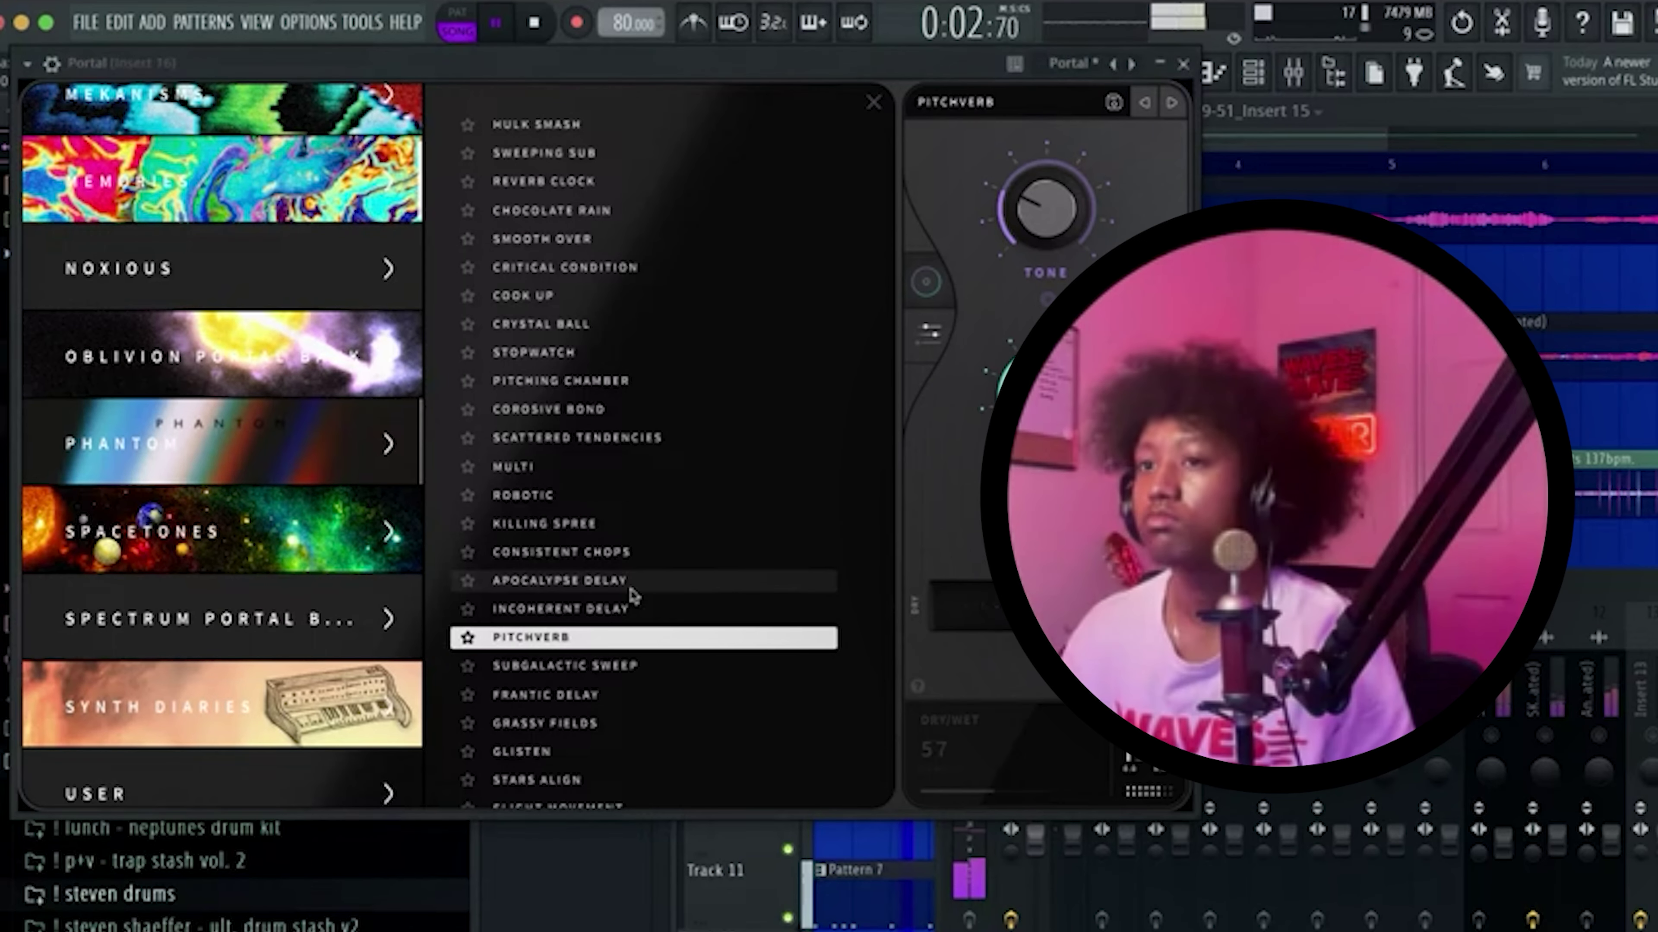
click(628, 586)
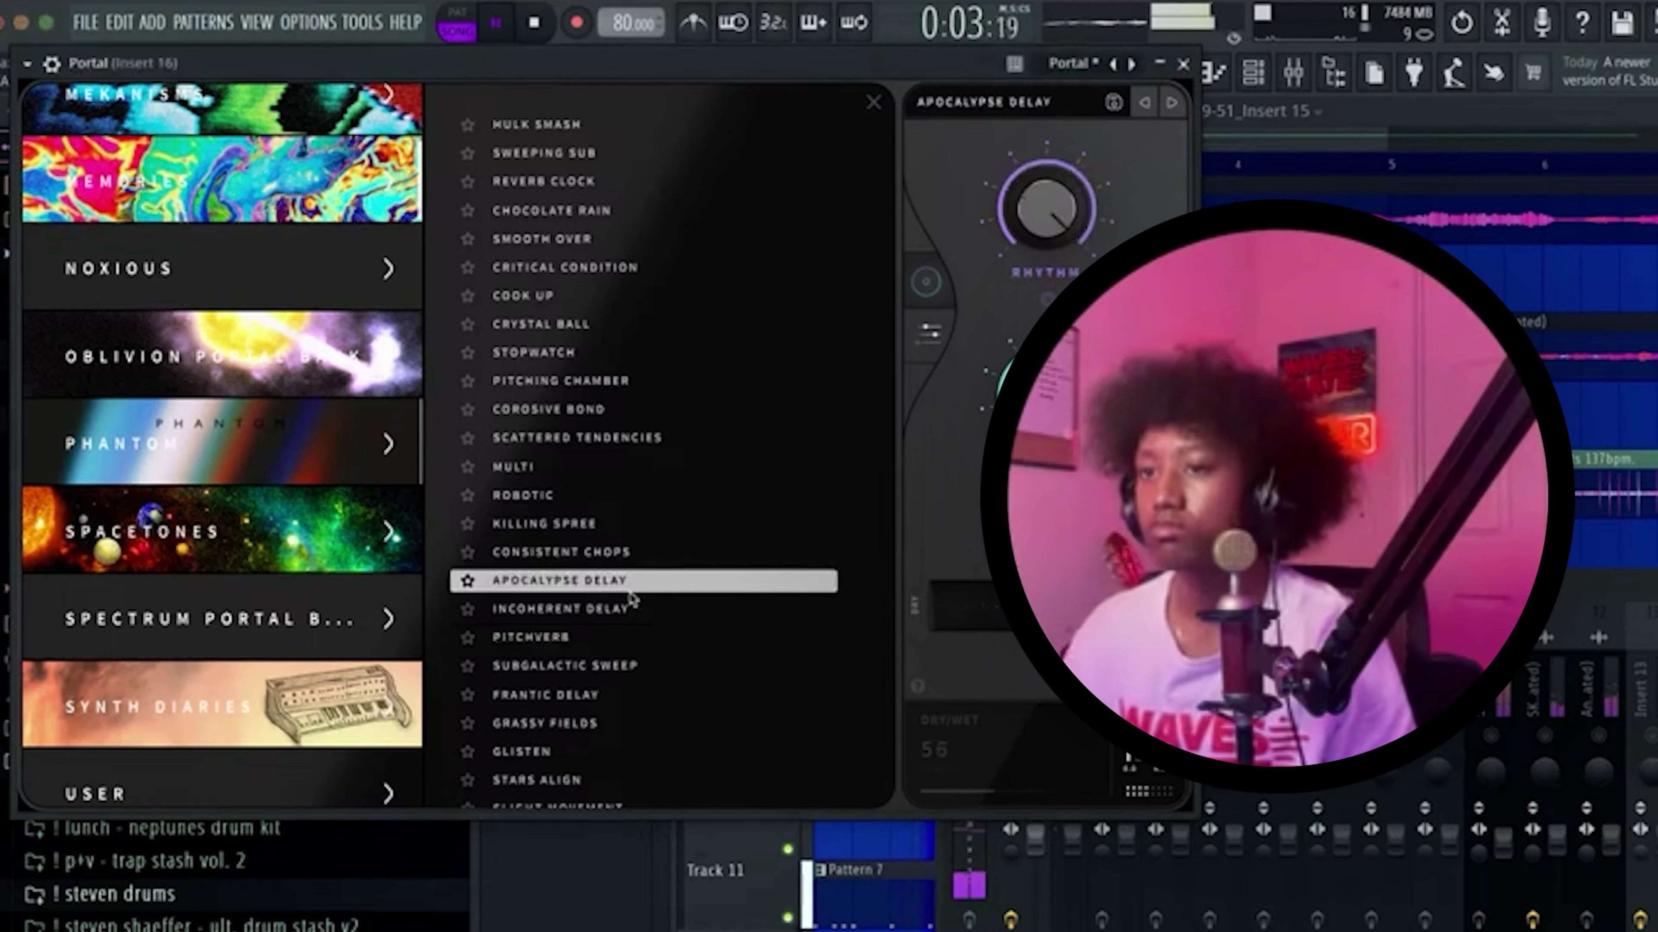
Step: Audition the Slight Movement and Heartbeat presets in Portal on Insert 16 and choose another preset further along the list
scroll(630, 597, down, 3)
click(744, 555)
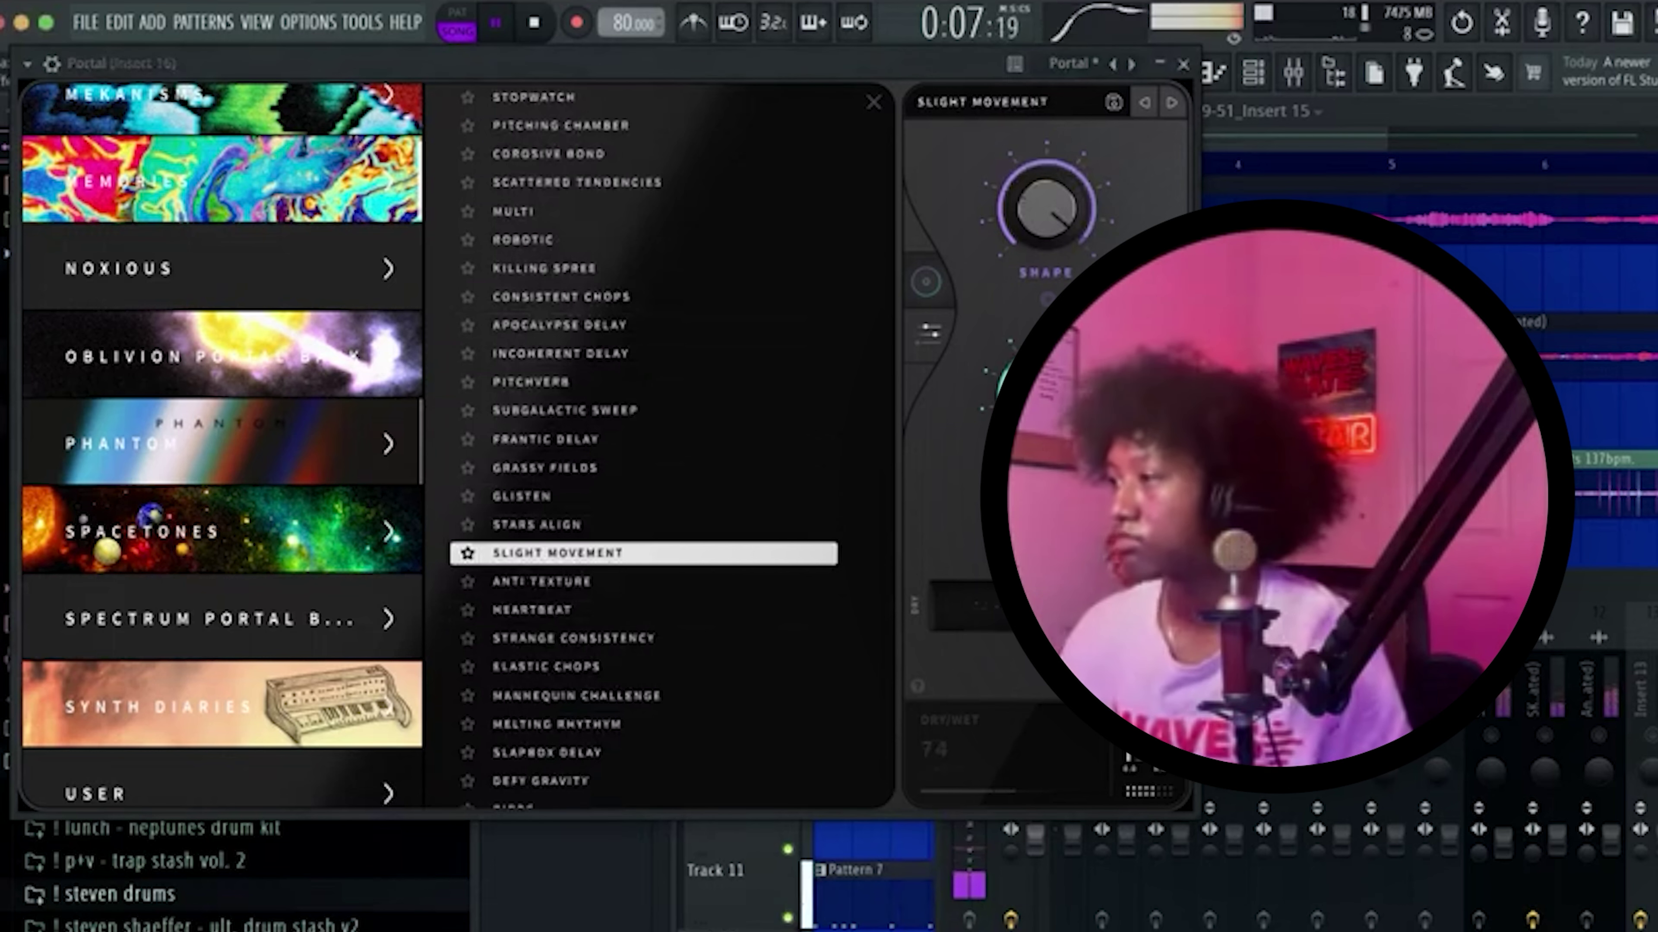
click(652, 612)
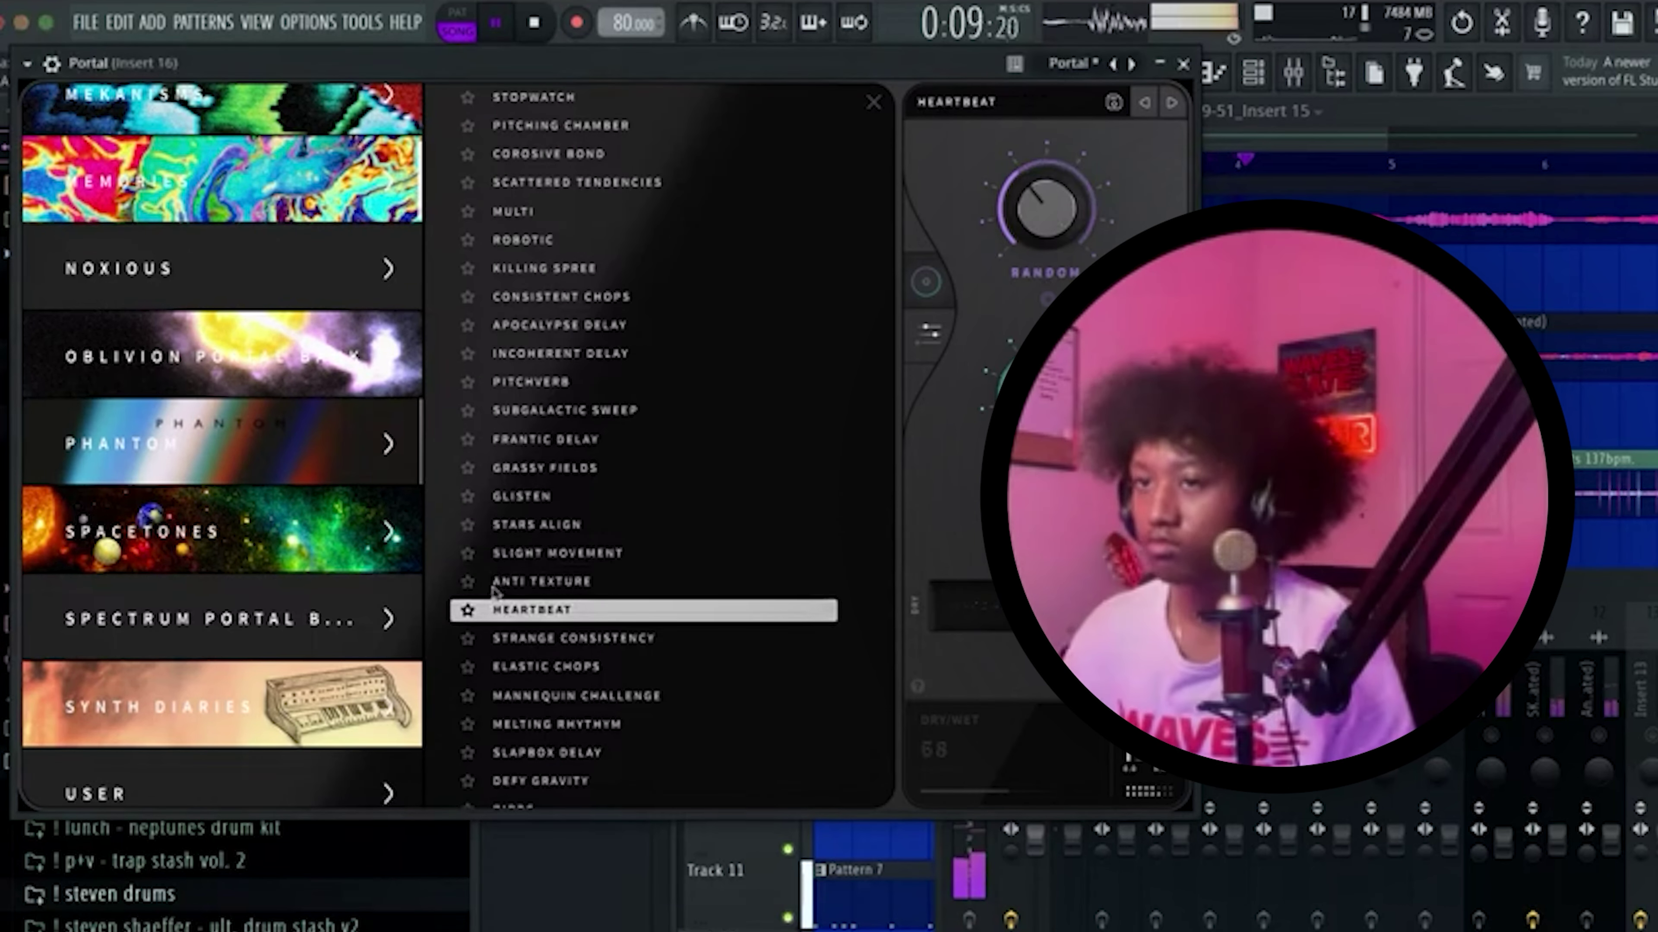
scroll(240, 567, down, 3)
scroll(591, 493, down, 5)
click(588, 495)
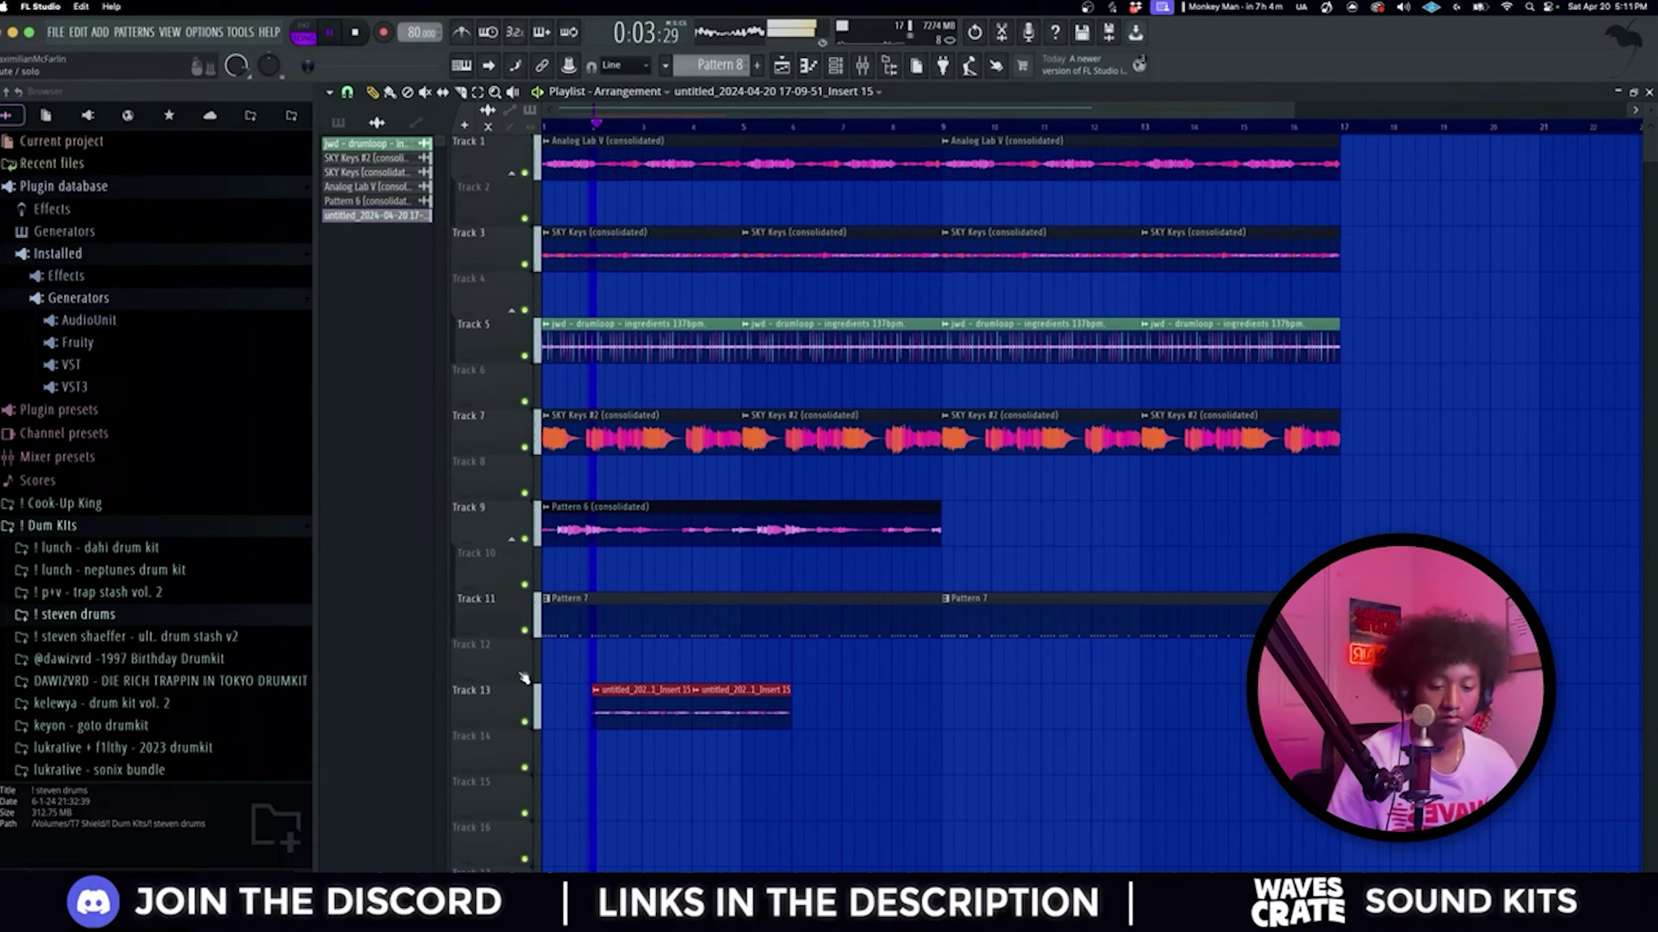
Step: Repeat the faded Insert 15 audio clip on Track 13 every four bars, giving four copies starting at bar 2
scroll(532, 684, up, 2)
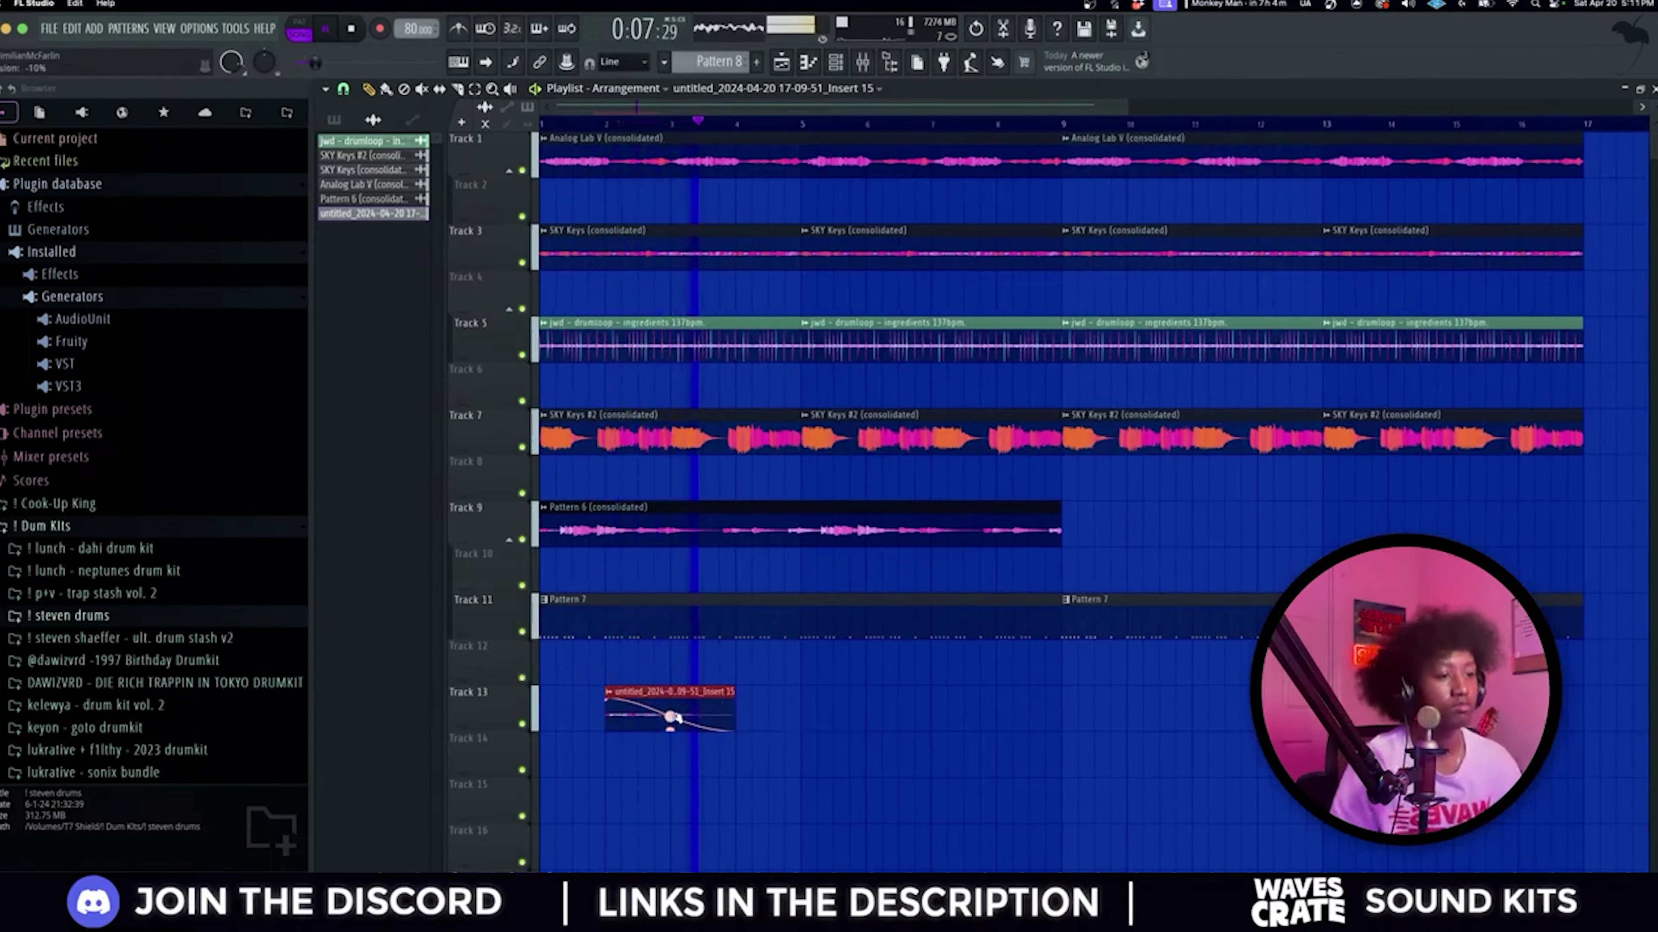
drag(669, 713, 944, 693)
scroll(912, 697, down, 3)
drag(816, 731, 631, 703)
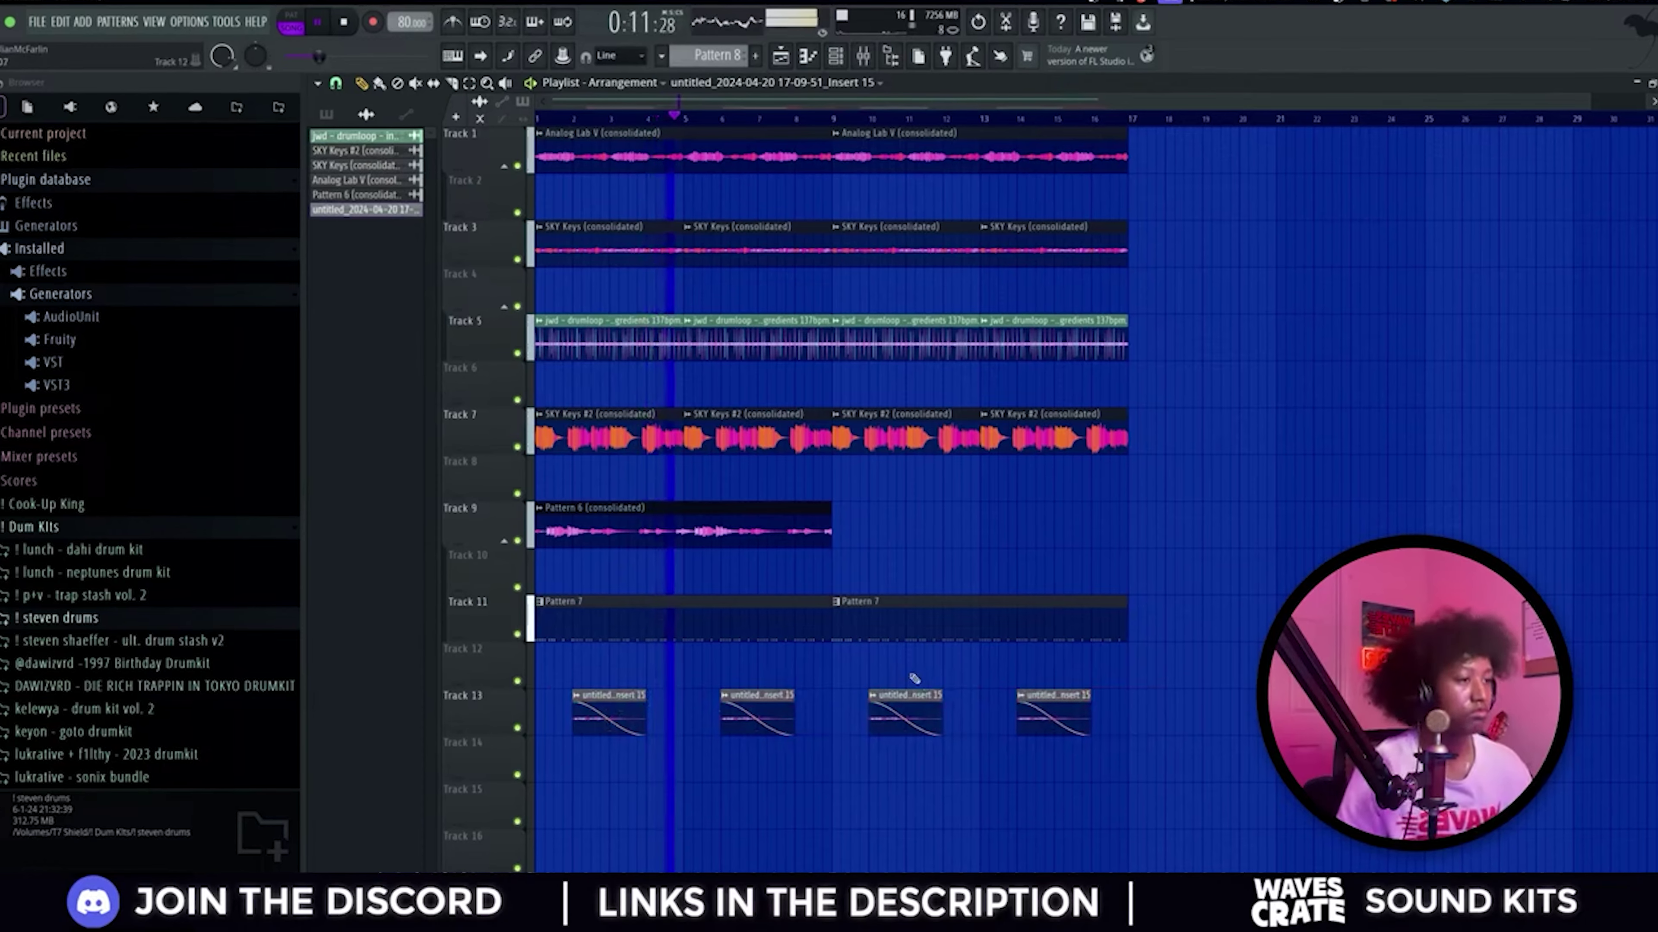
scroll(811, 690, down, 1)
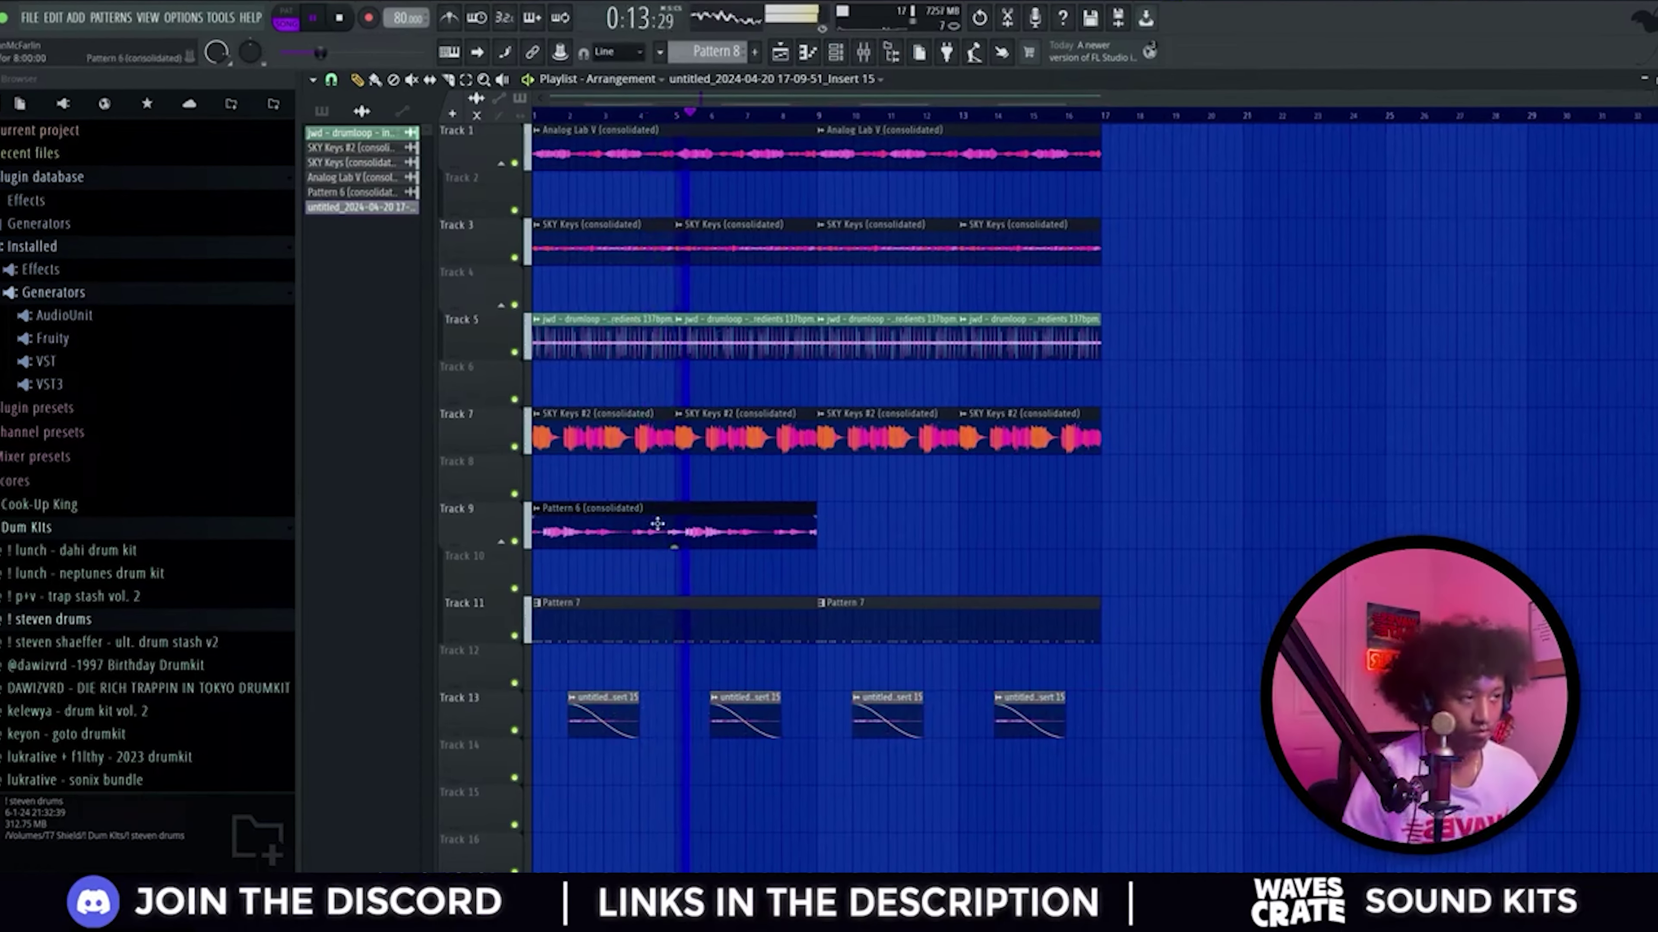
Step: Set the reversed Insert 15 clip's channel volume to 79% and shift its four copies on Track 13 one bar later
double_click(765, 708)
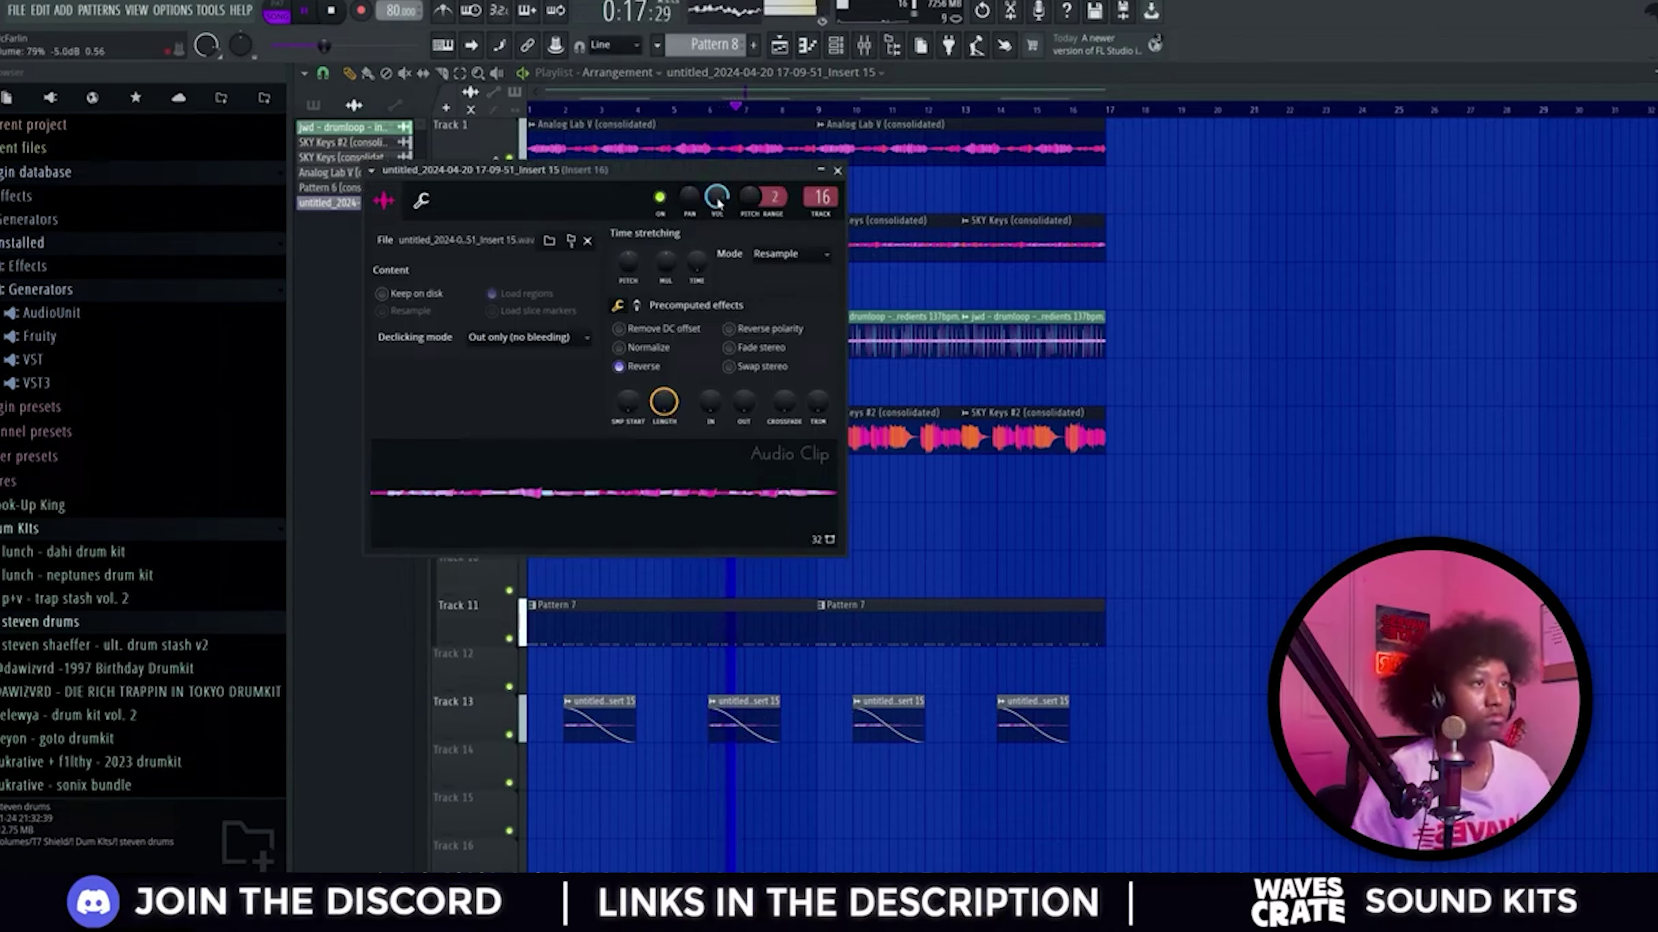
key(Escape)
drag(1087, 646, 651, 702)
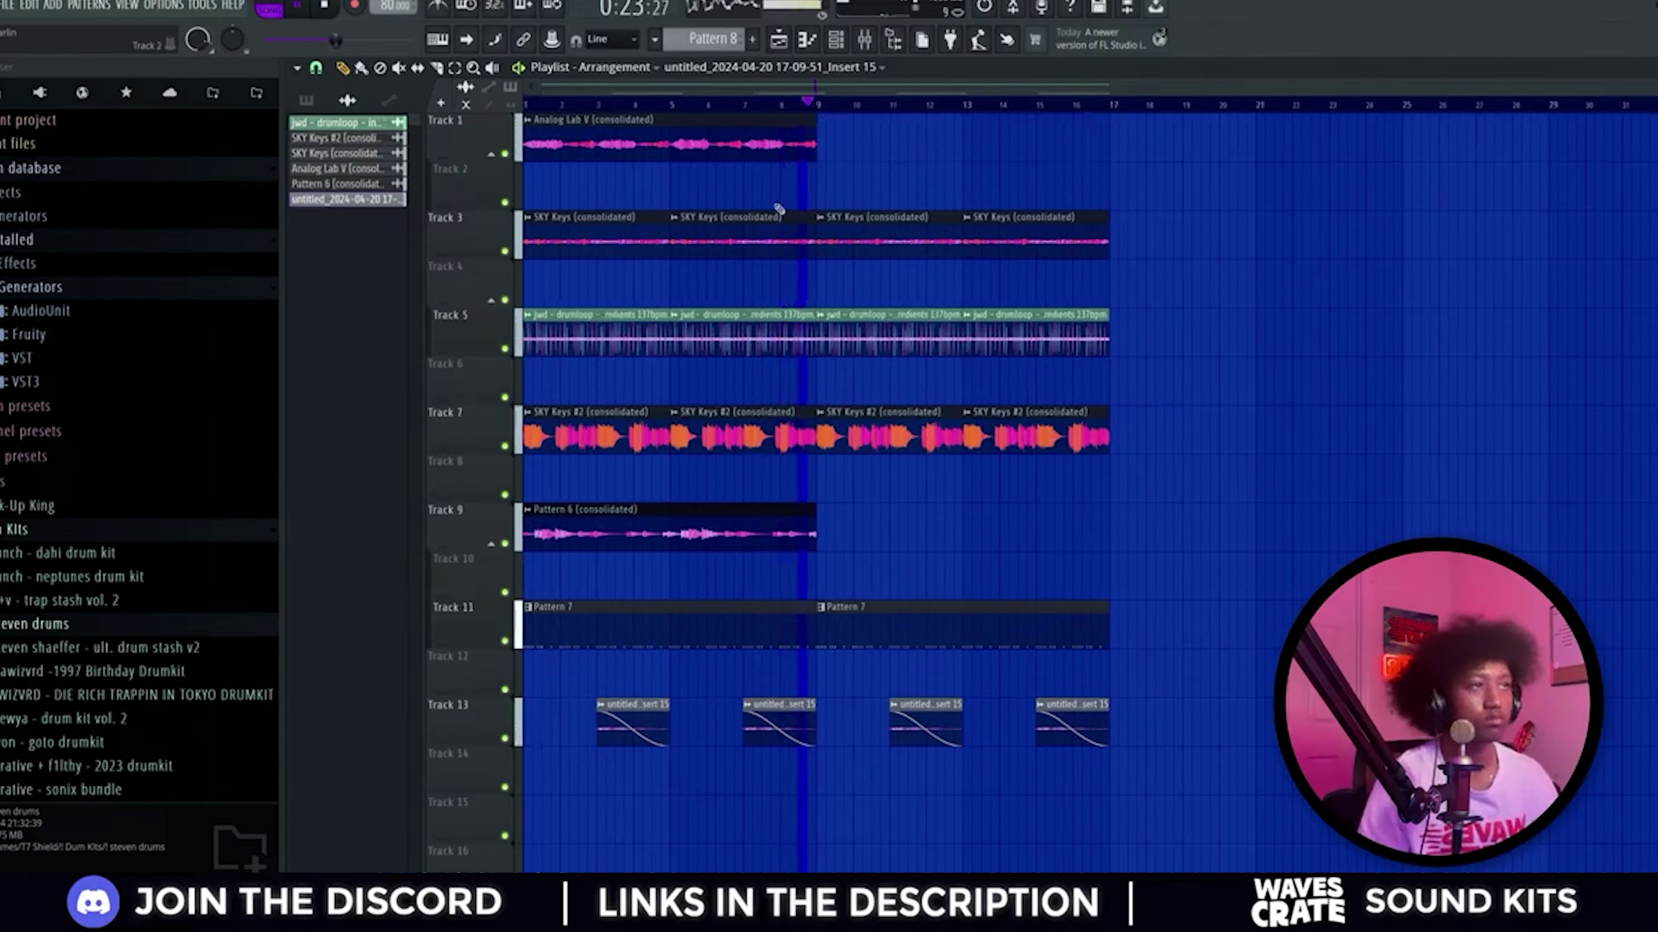
Step: Stretch the TEXTURE 18 (DMIN) clip on Track 14 to four bars, set its volume to 54% and repeat it at bar 13
scroll(50, 505, down, 7)
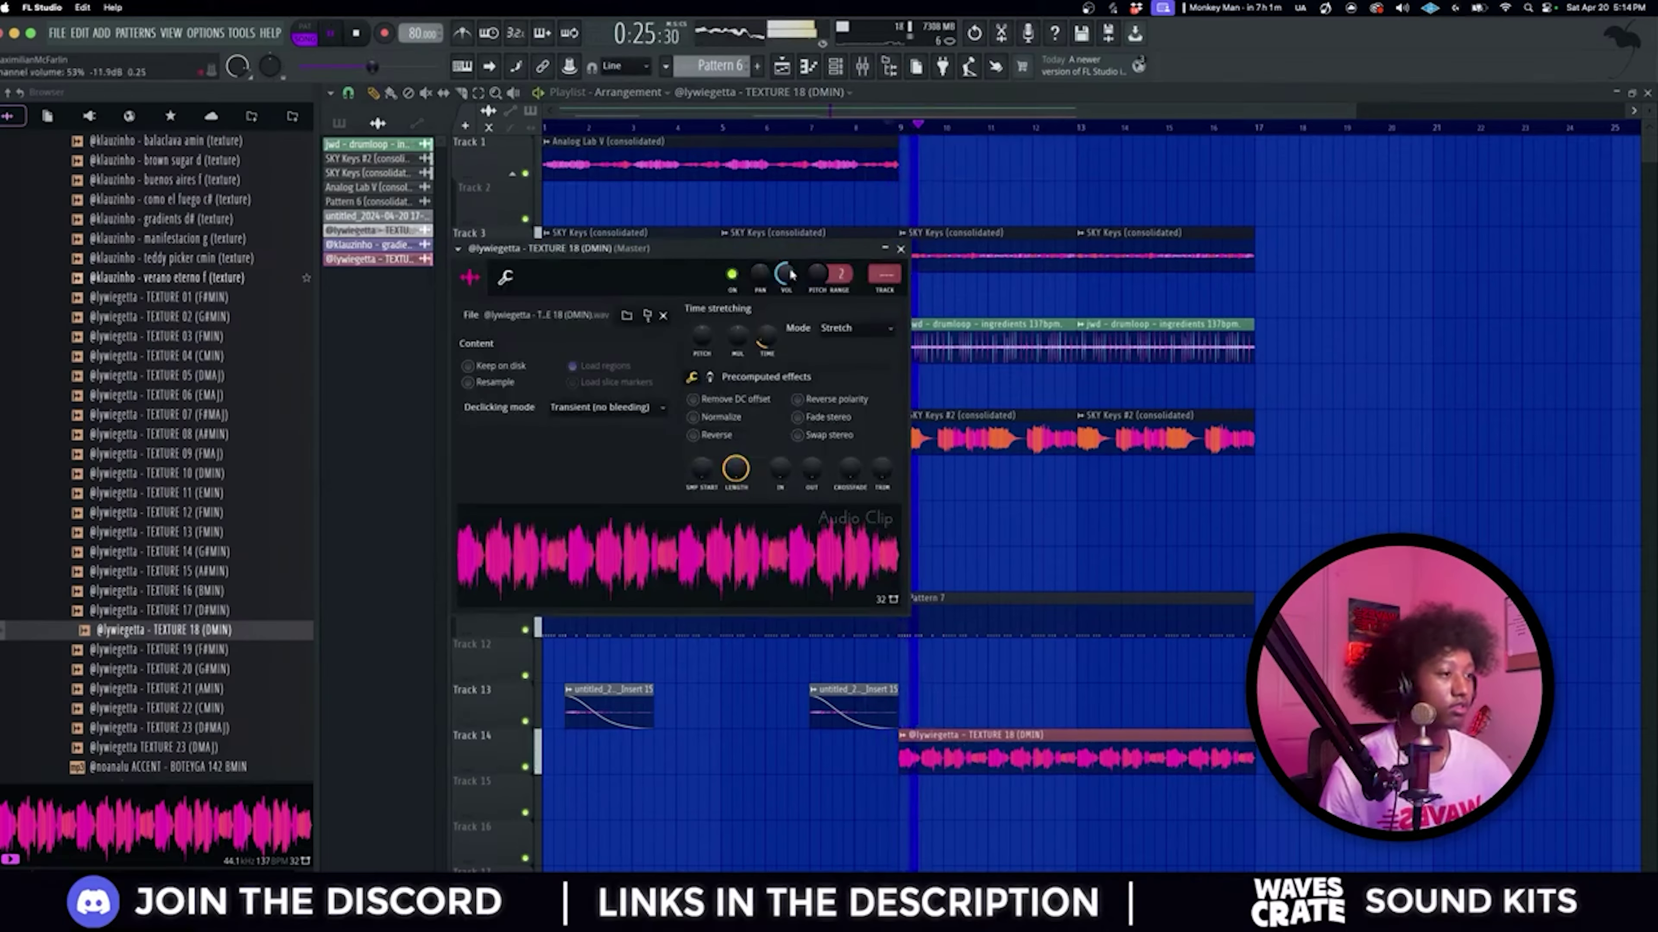
drag(767, 336, 767, 343)
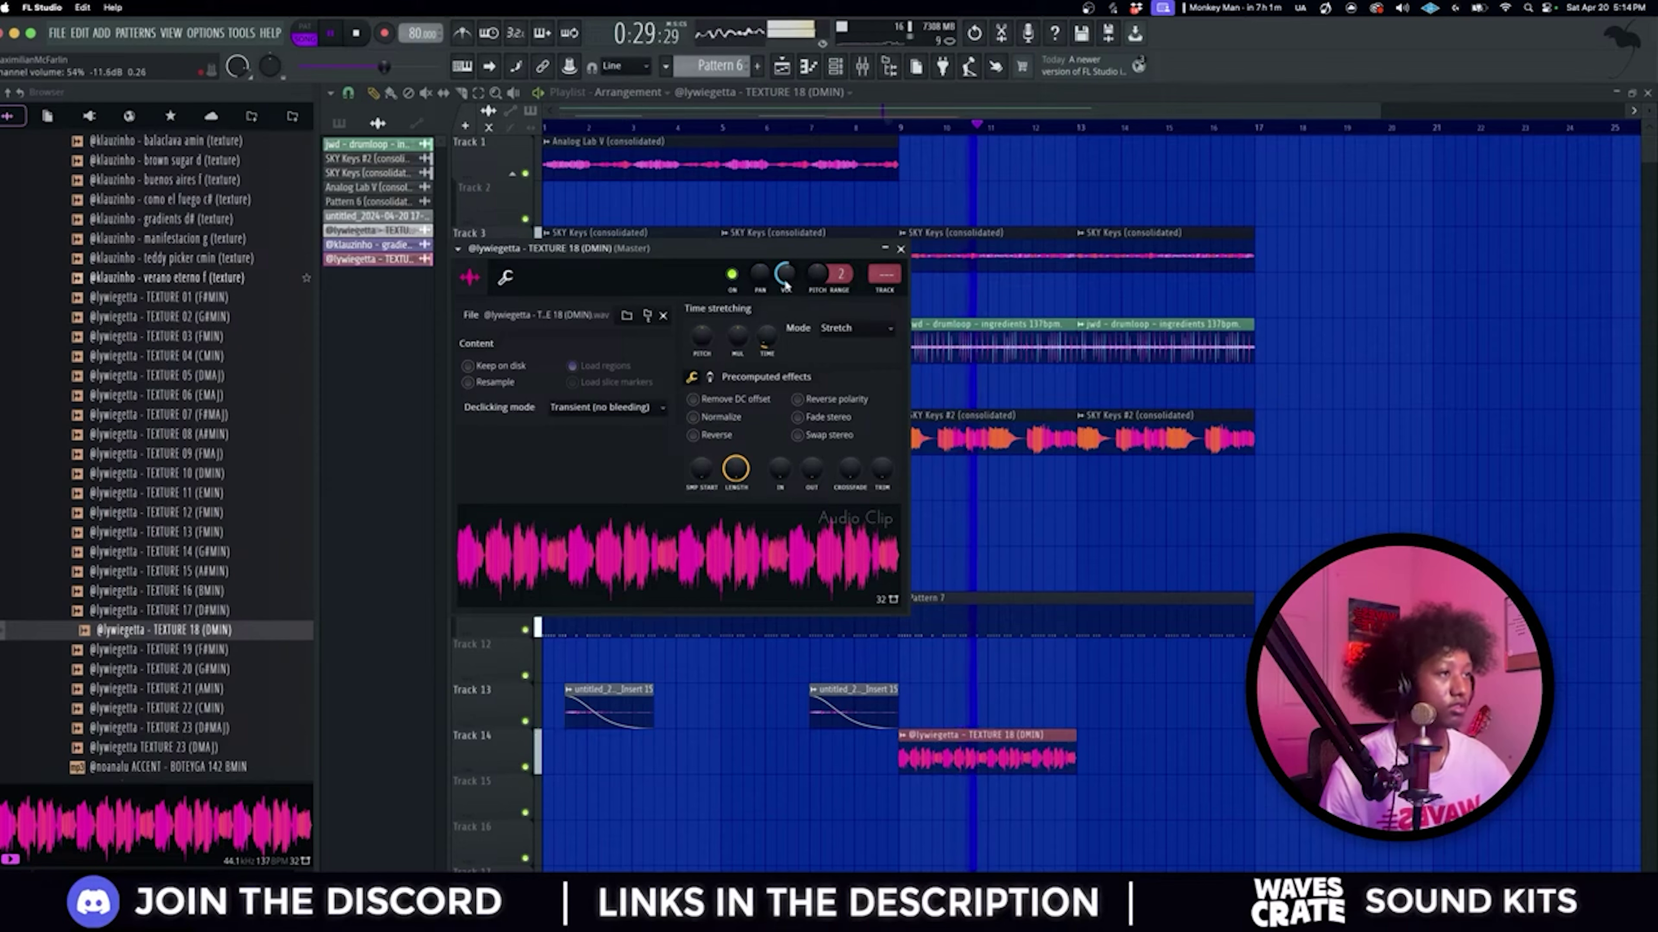
click(900, 248)
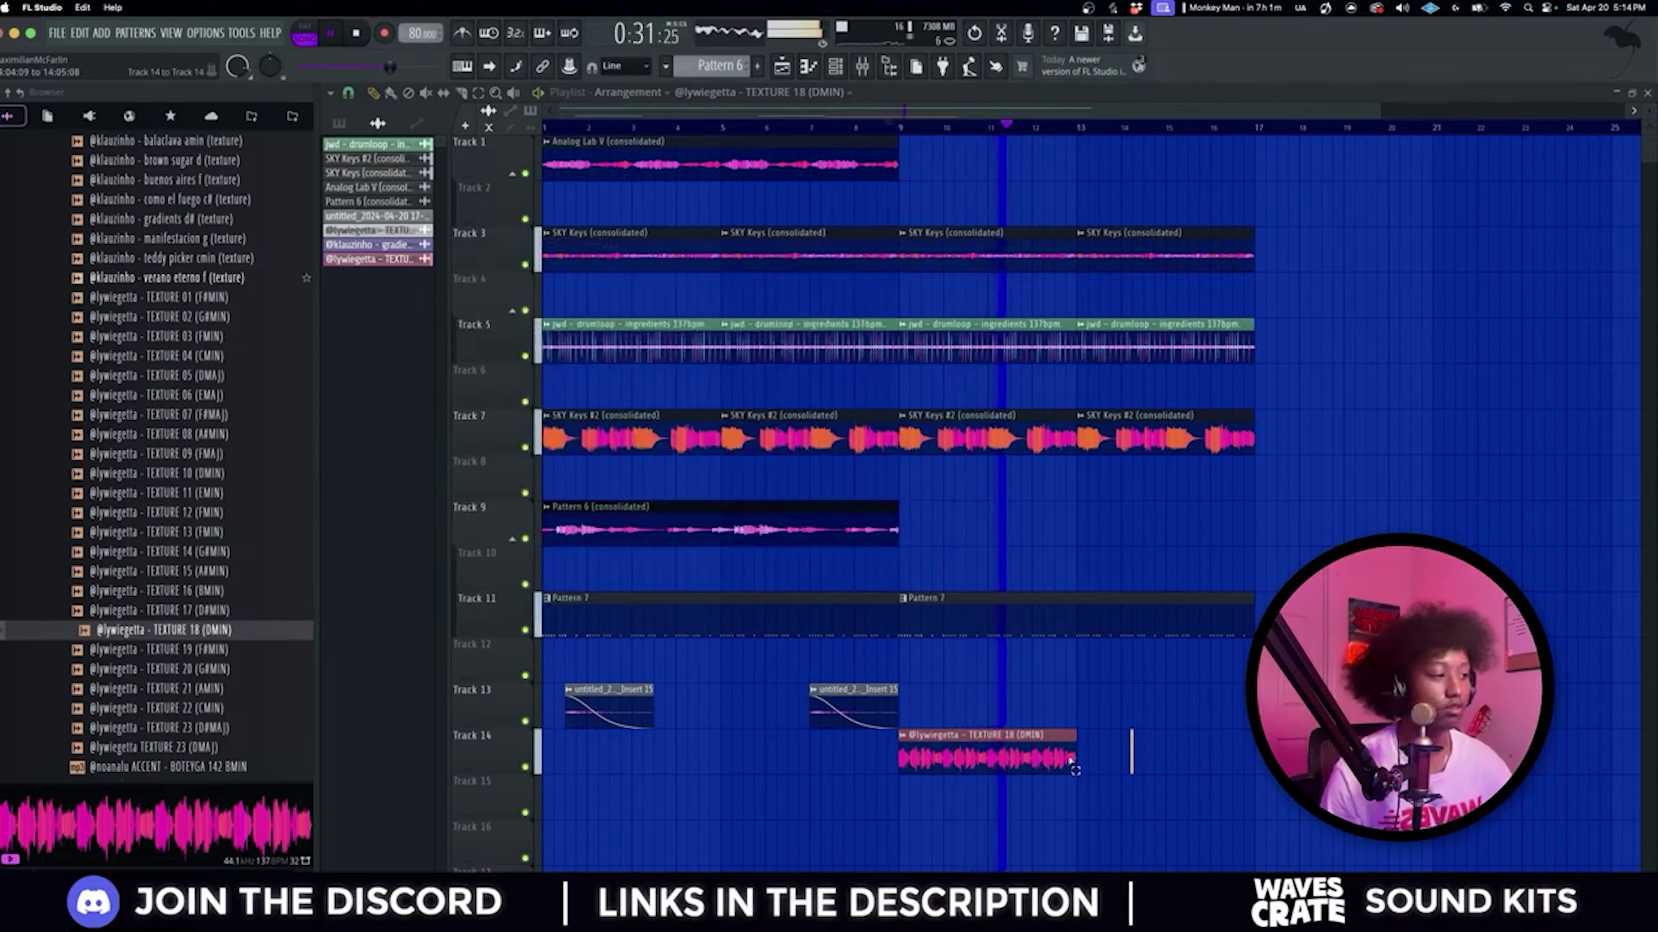
click(1097, 754)
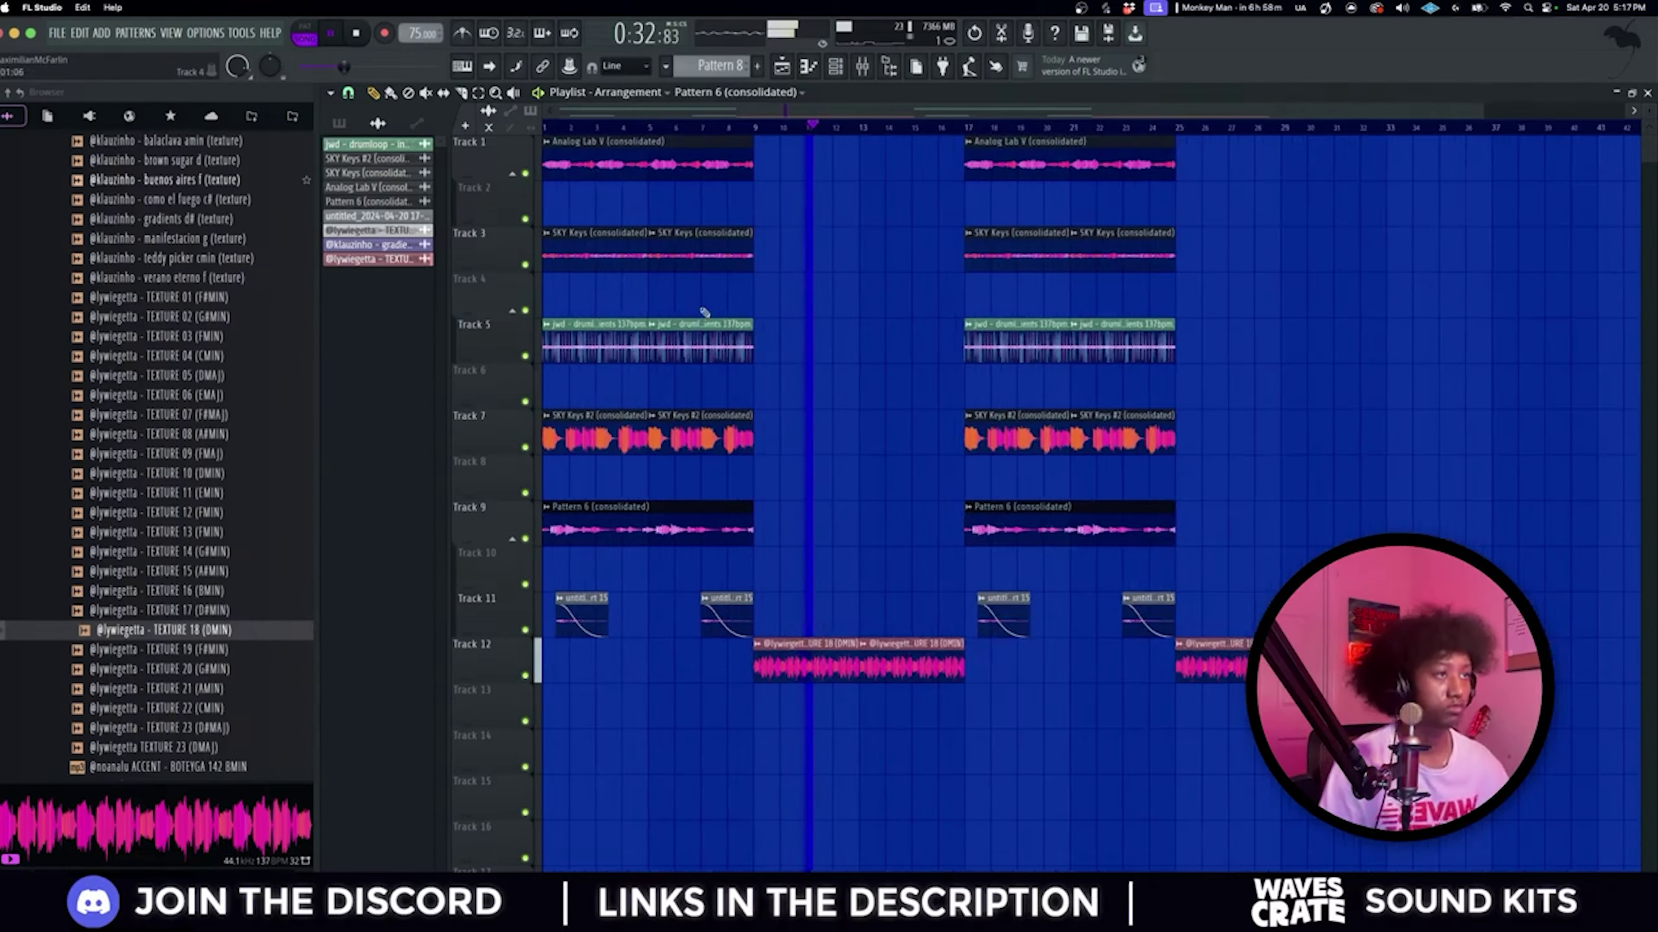
Step: Add a SKY Keys (consolidated) clip on Track 3 at bar 13, leading into the section that starts at bar 17
click(879, 127)
scroll(858, 155, up, 2)
scroll(951, 285, up, 2)
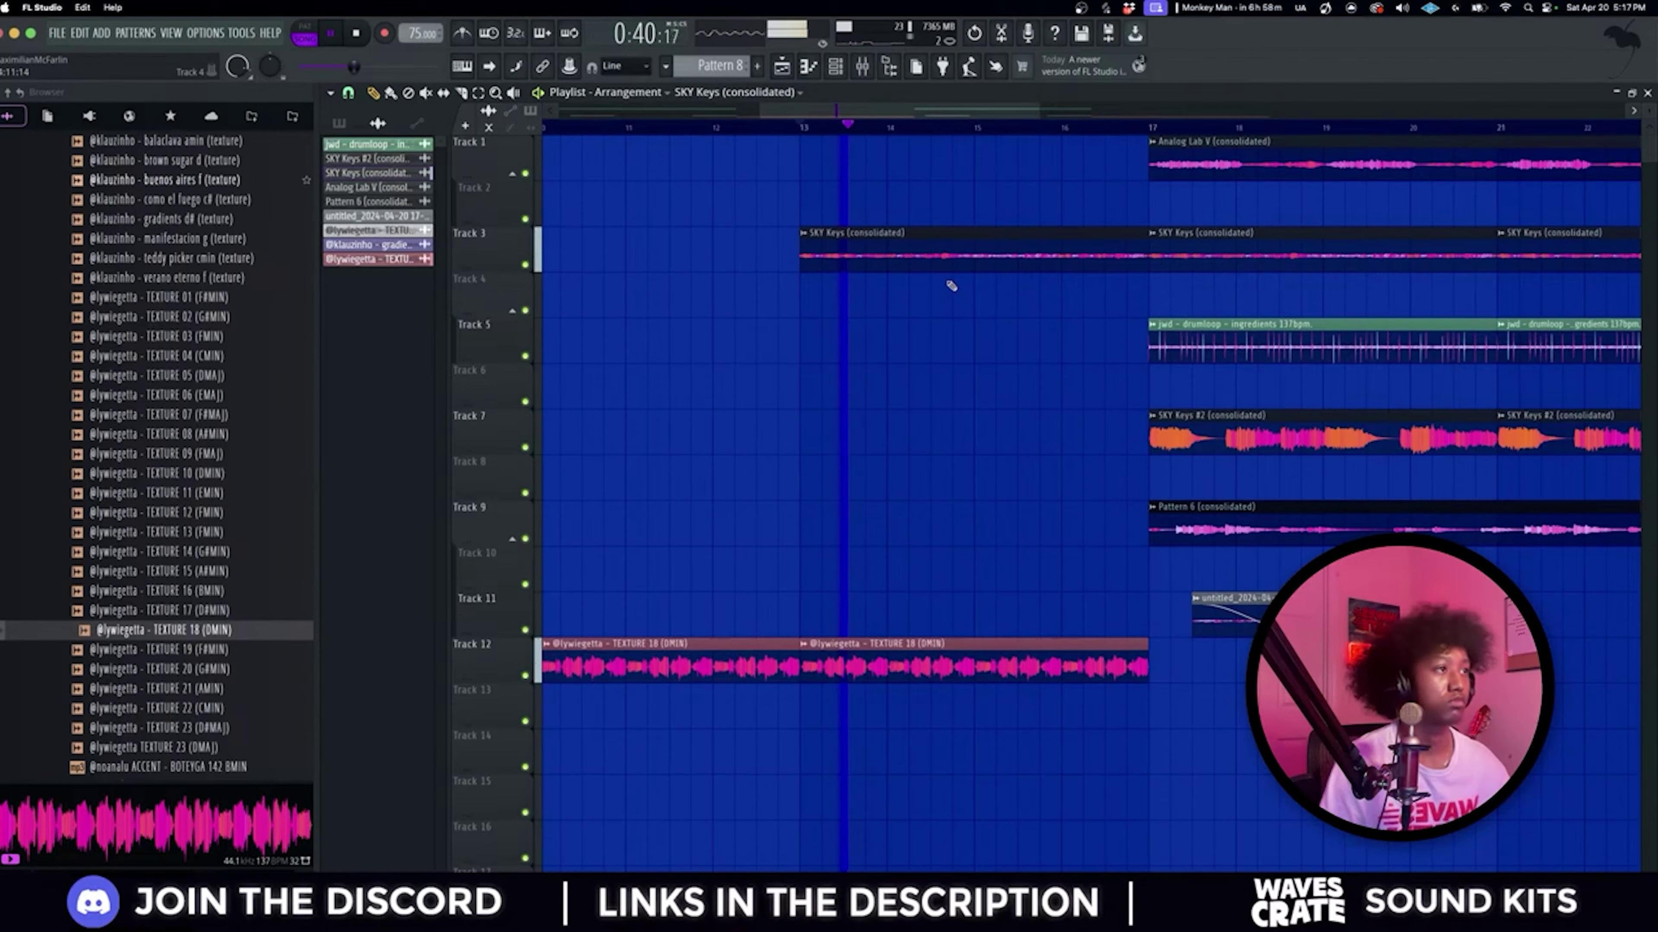
scroll(951, 285, down, 2)
double_click(848, 244)
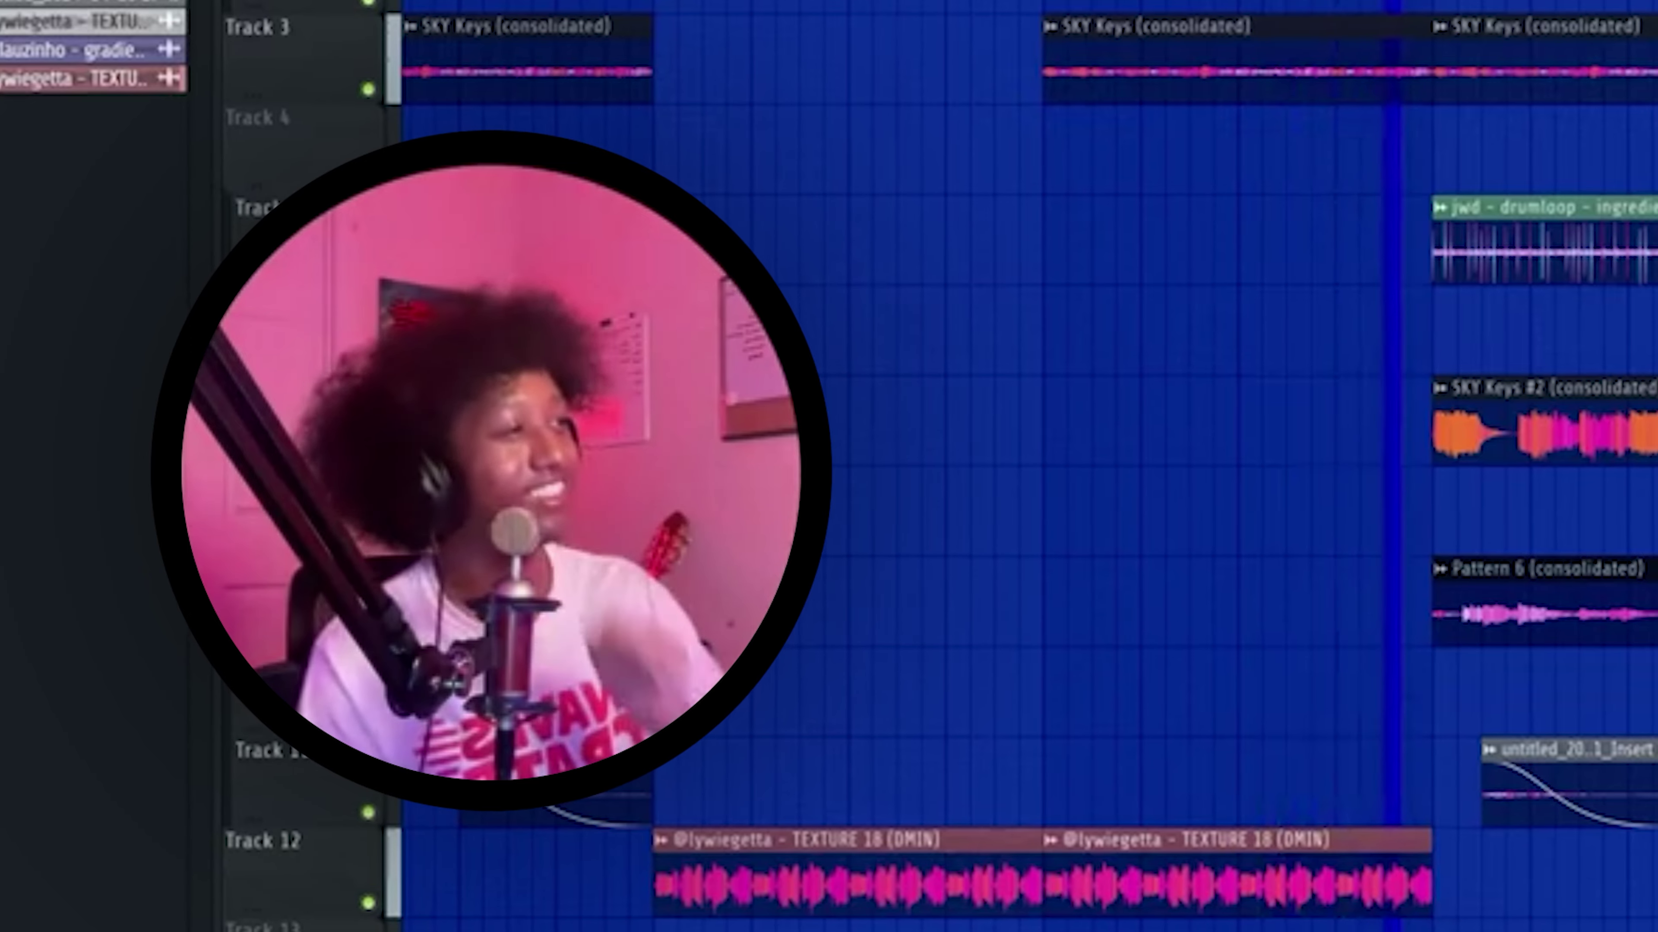
key(ctrl+b)
key(ctrl+b)
key(ctrl+b)
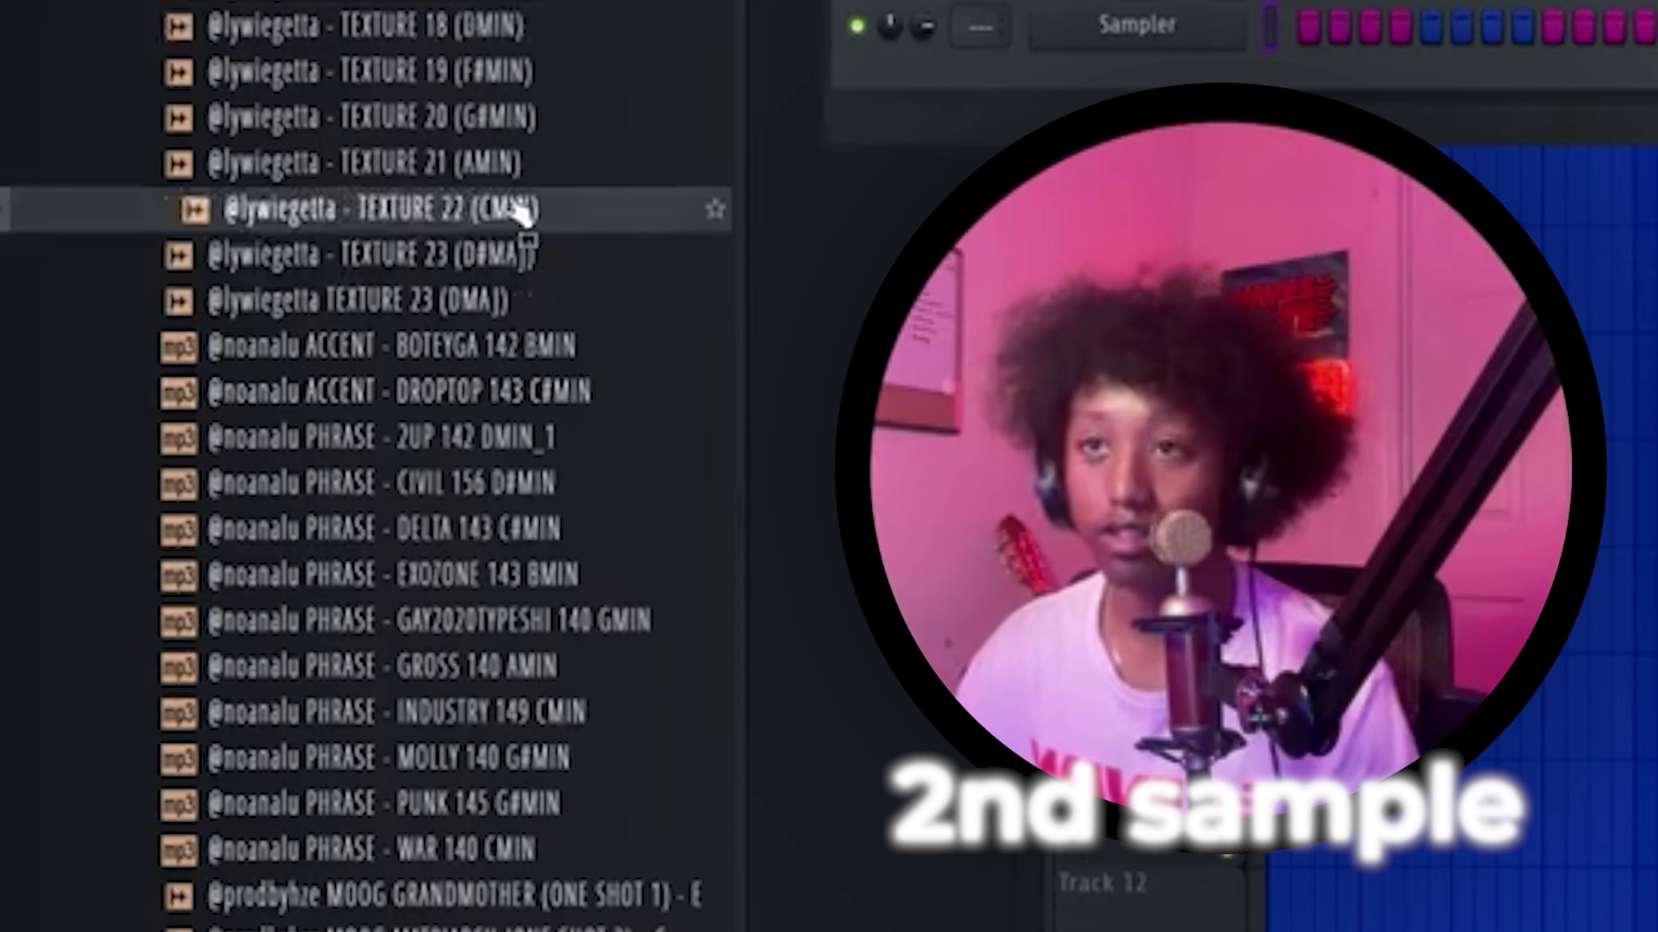
Step: Place the TEXTURE 22 (CMIN) sample at the start of Track 1 and shift its pitch by -200 cents
drag(522, 211, 526, 157)
scroll(526, 160, up, 3)
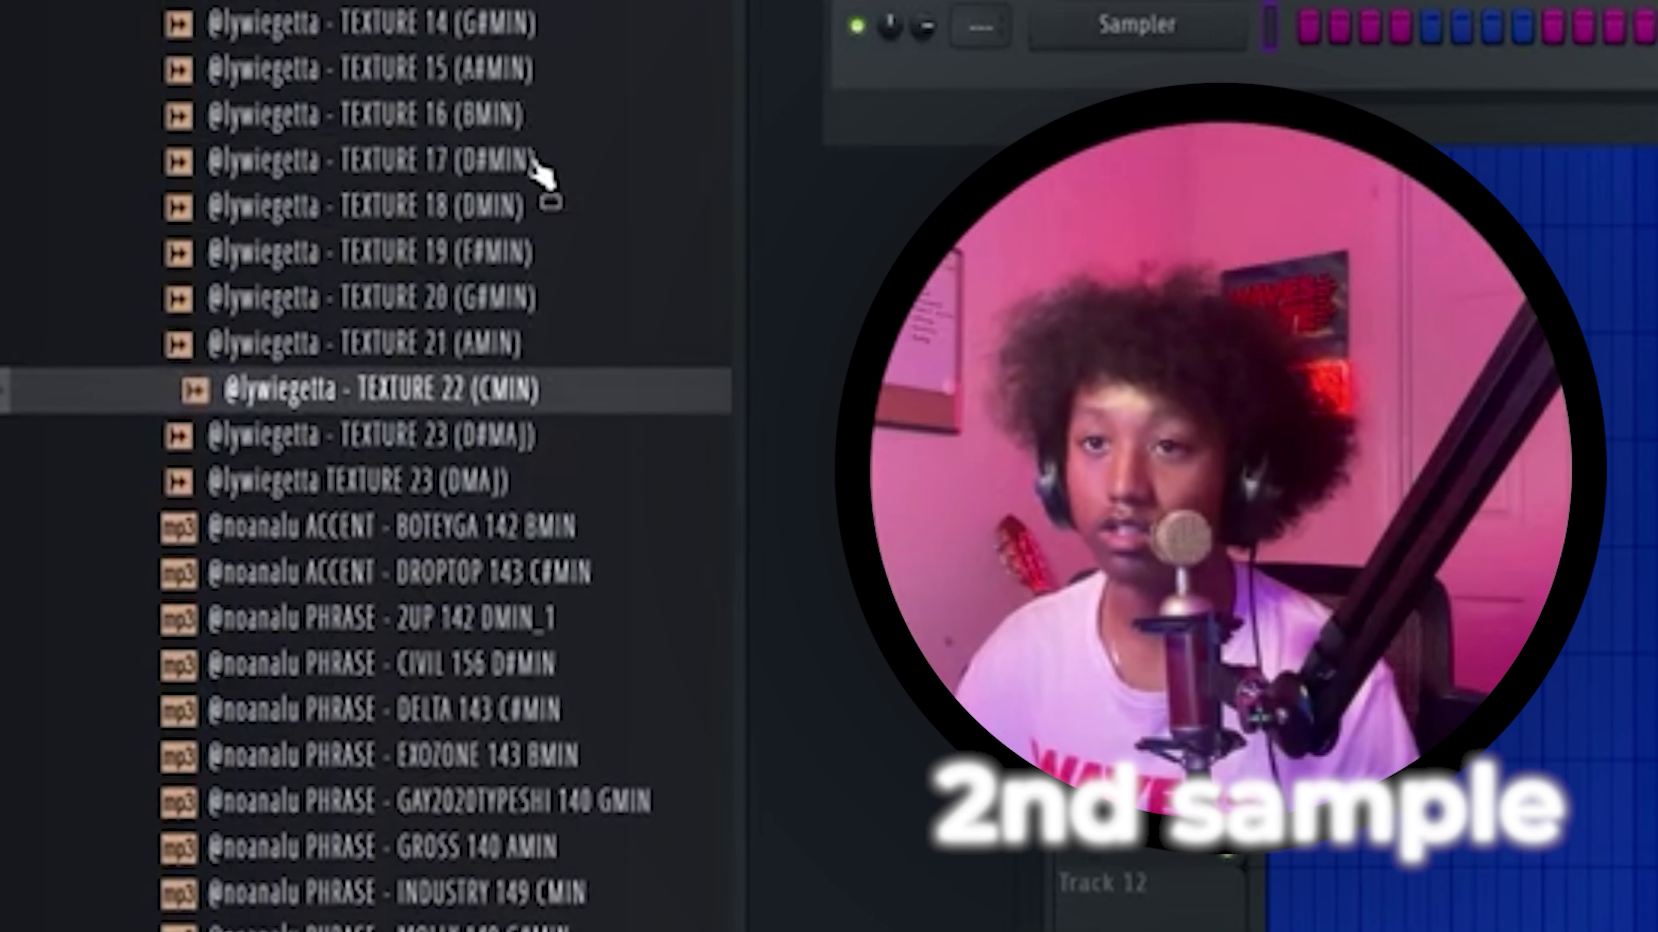
key(F6)
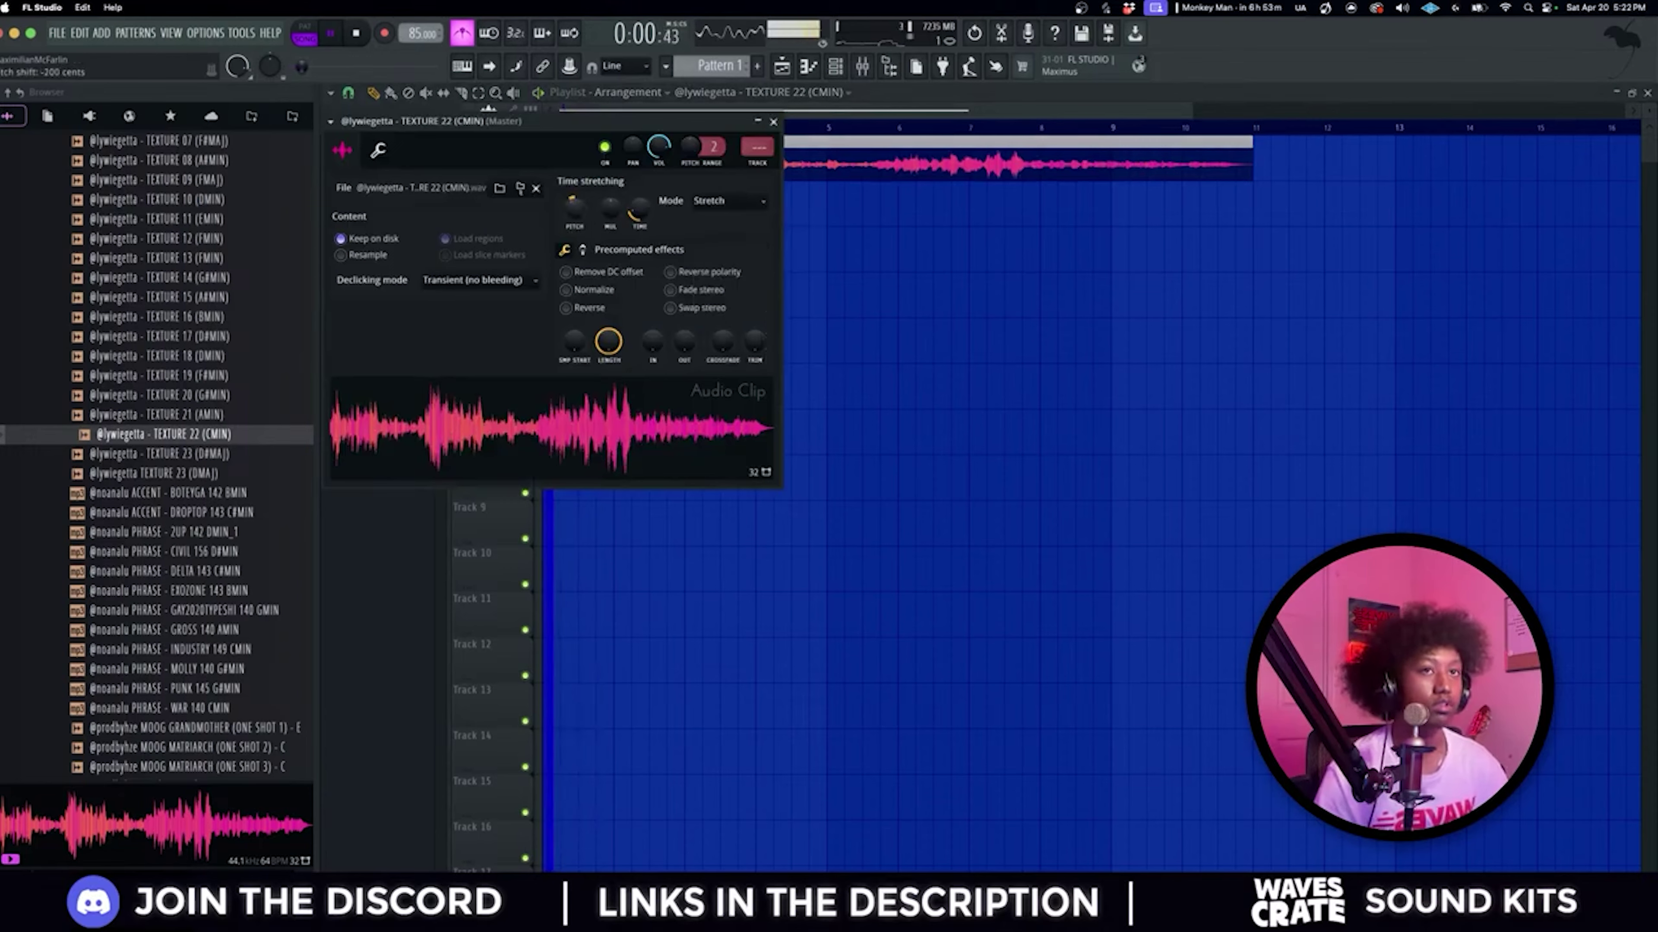
key(Escape)
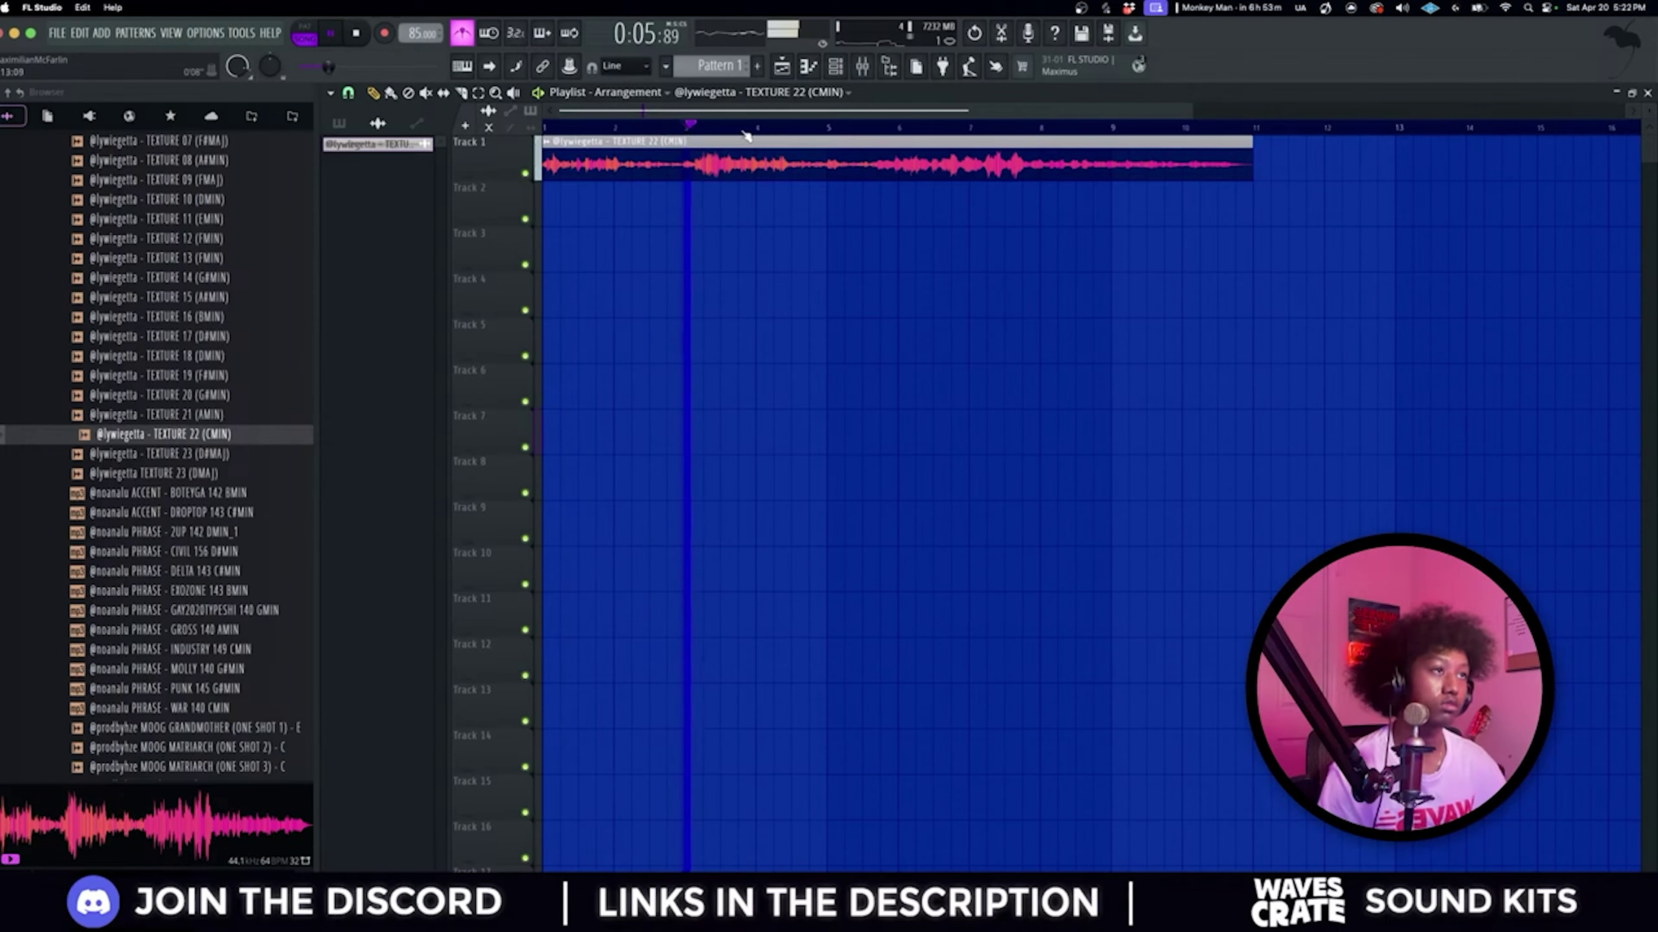
Step: Keep a two-bar section of the TEXTURE 22 (CMIN) clip at the start of Track 1 and set the longer clip aside on Track 5
mouse_move(746, 135)
mouse_down()
mouse_move(788, 134)
mouse_move(770, 137)
mouse_up()
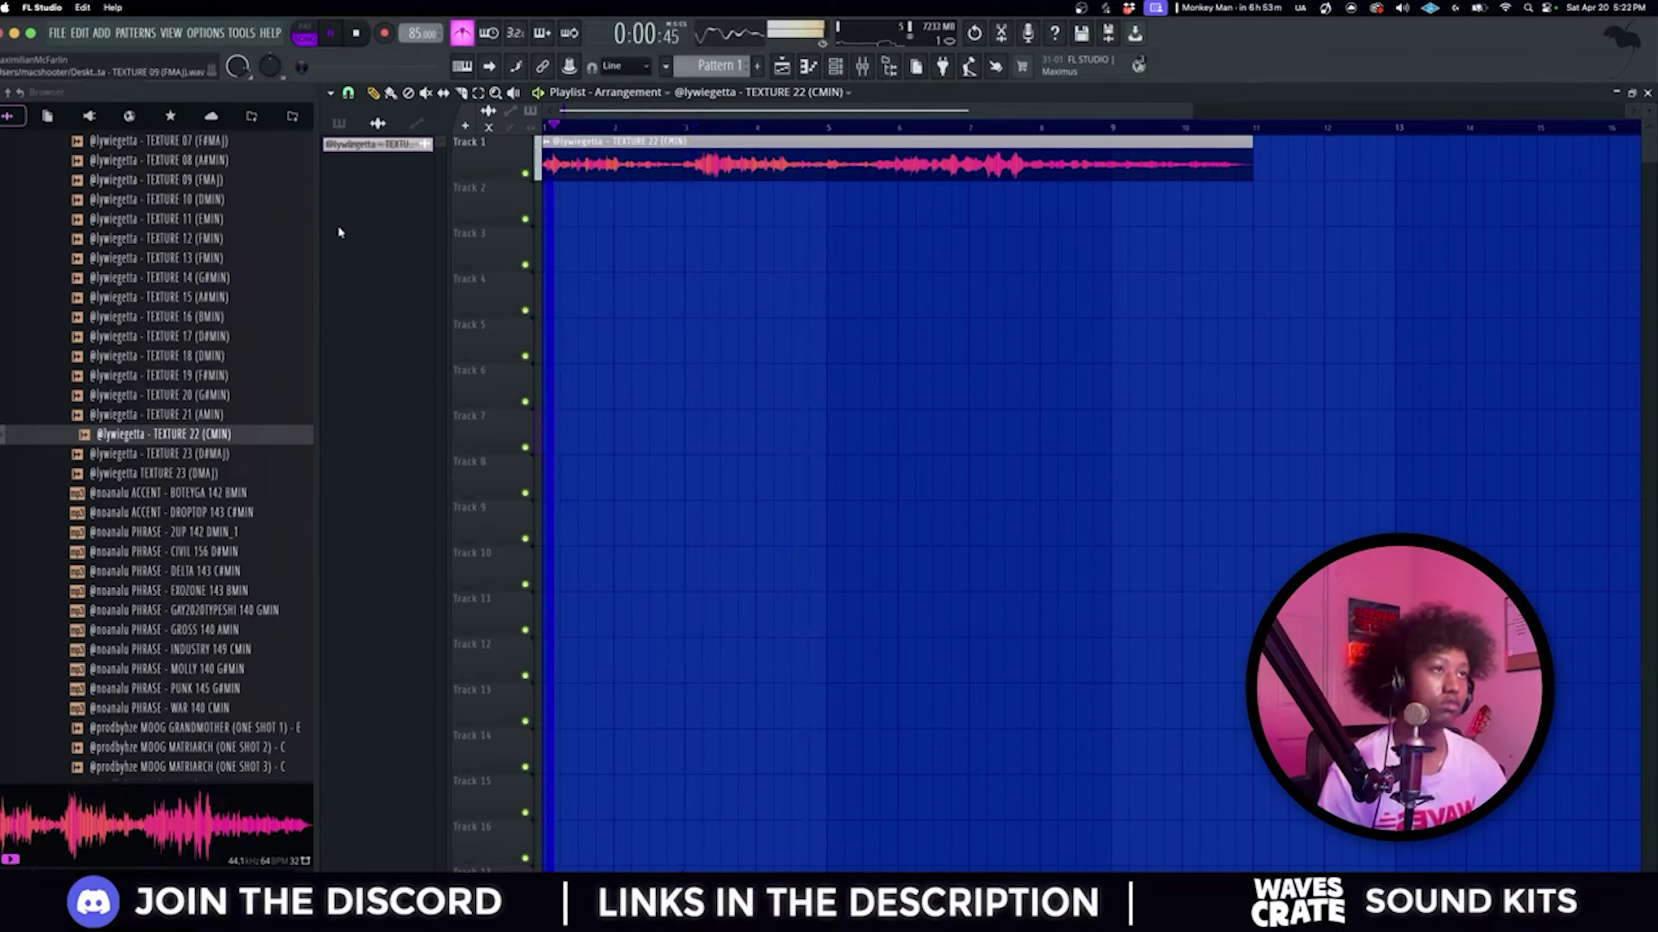
scroll(527, 337, up, 1)
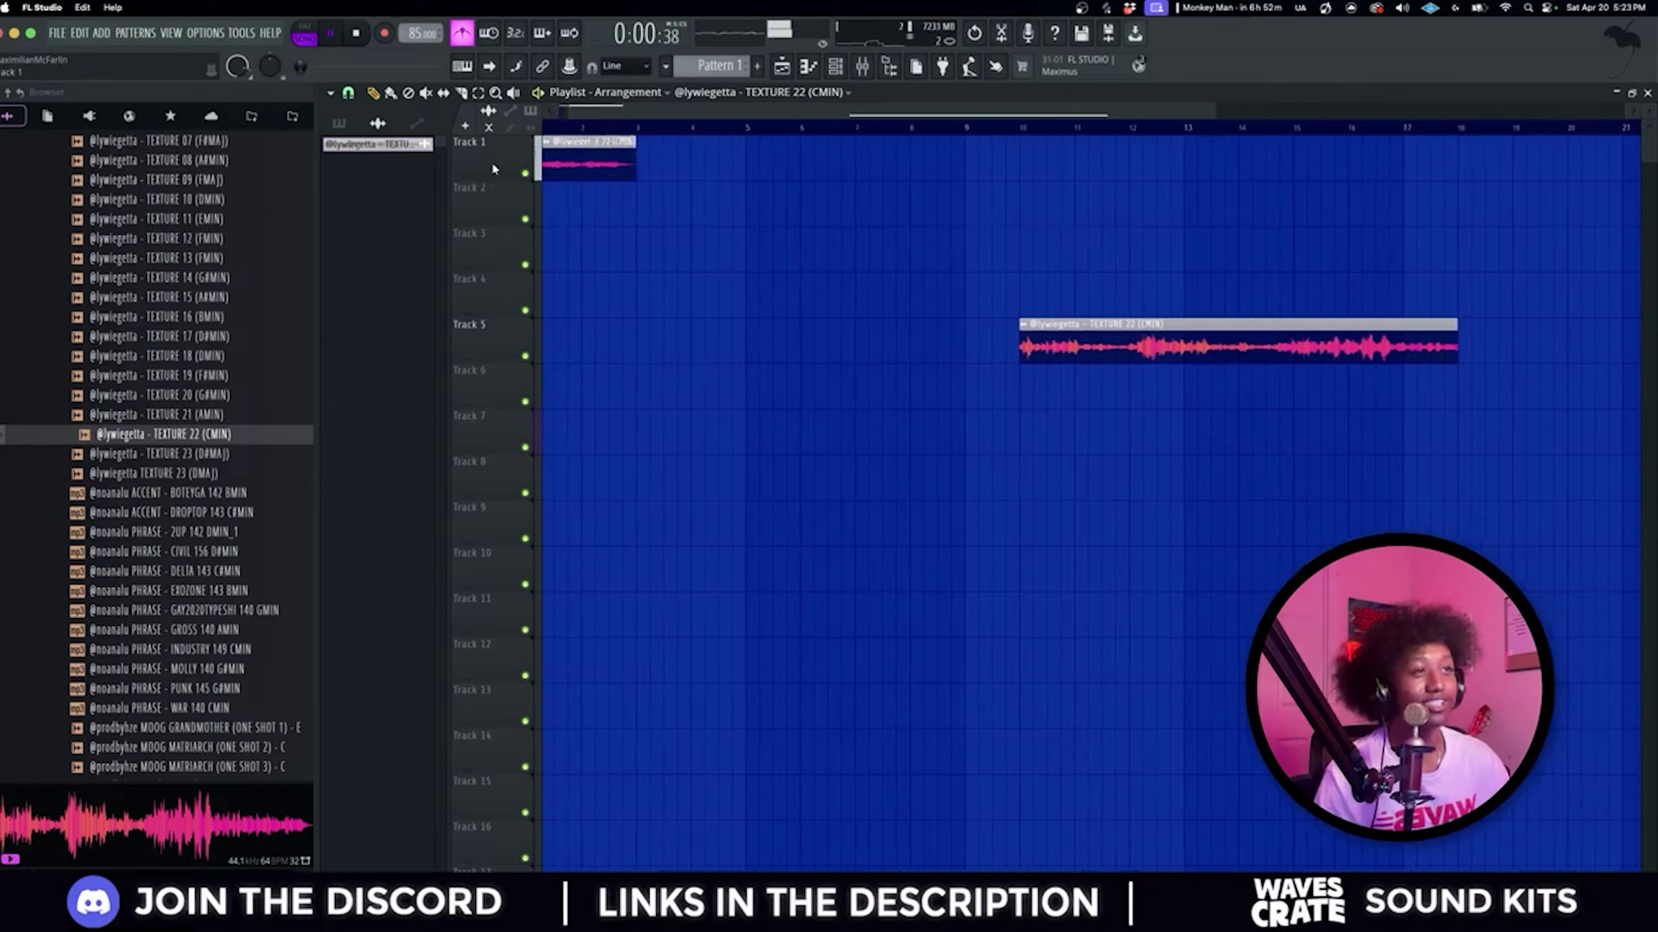
key(space)
scroll(666, 167, up, 3)
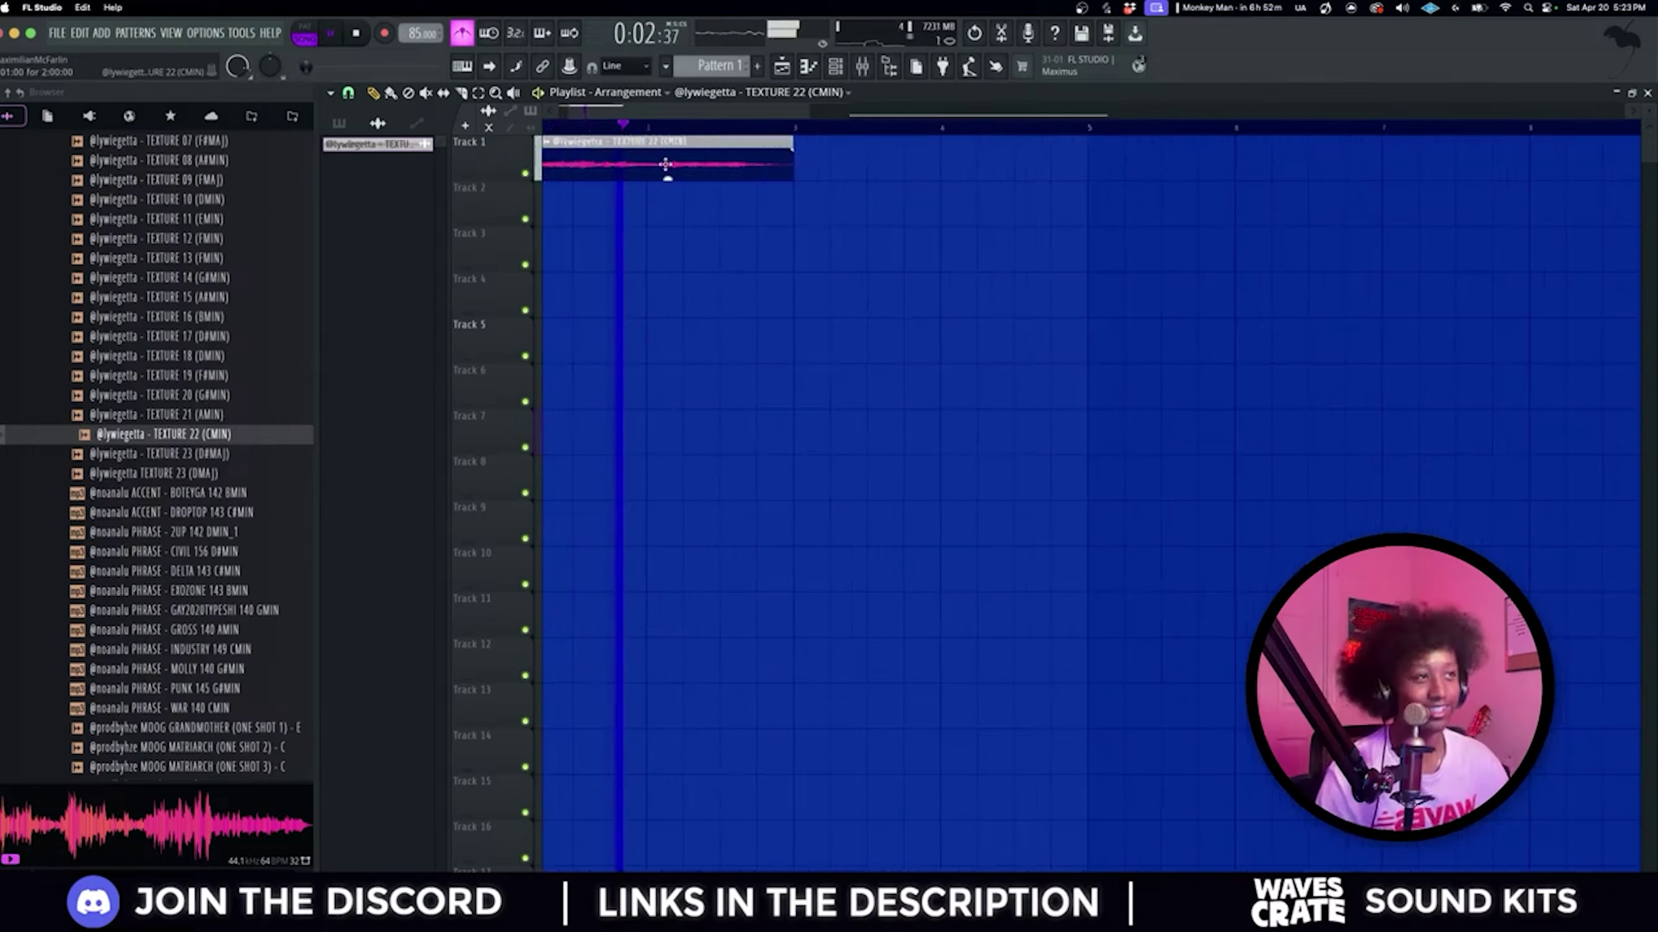
scroll(665, 205, down, 1)
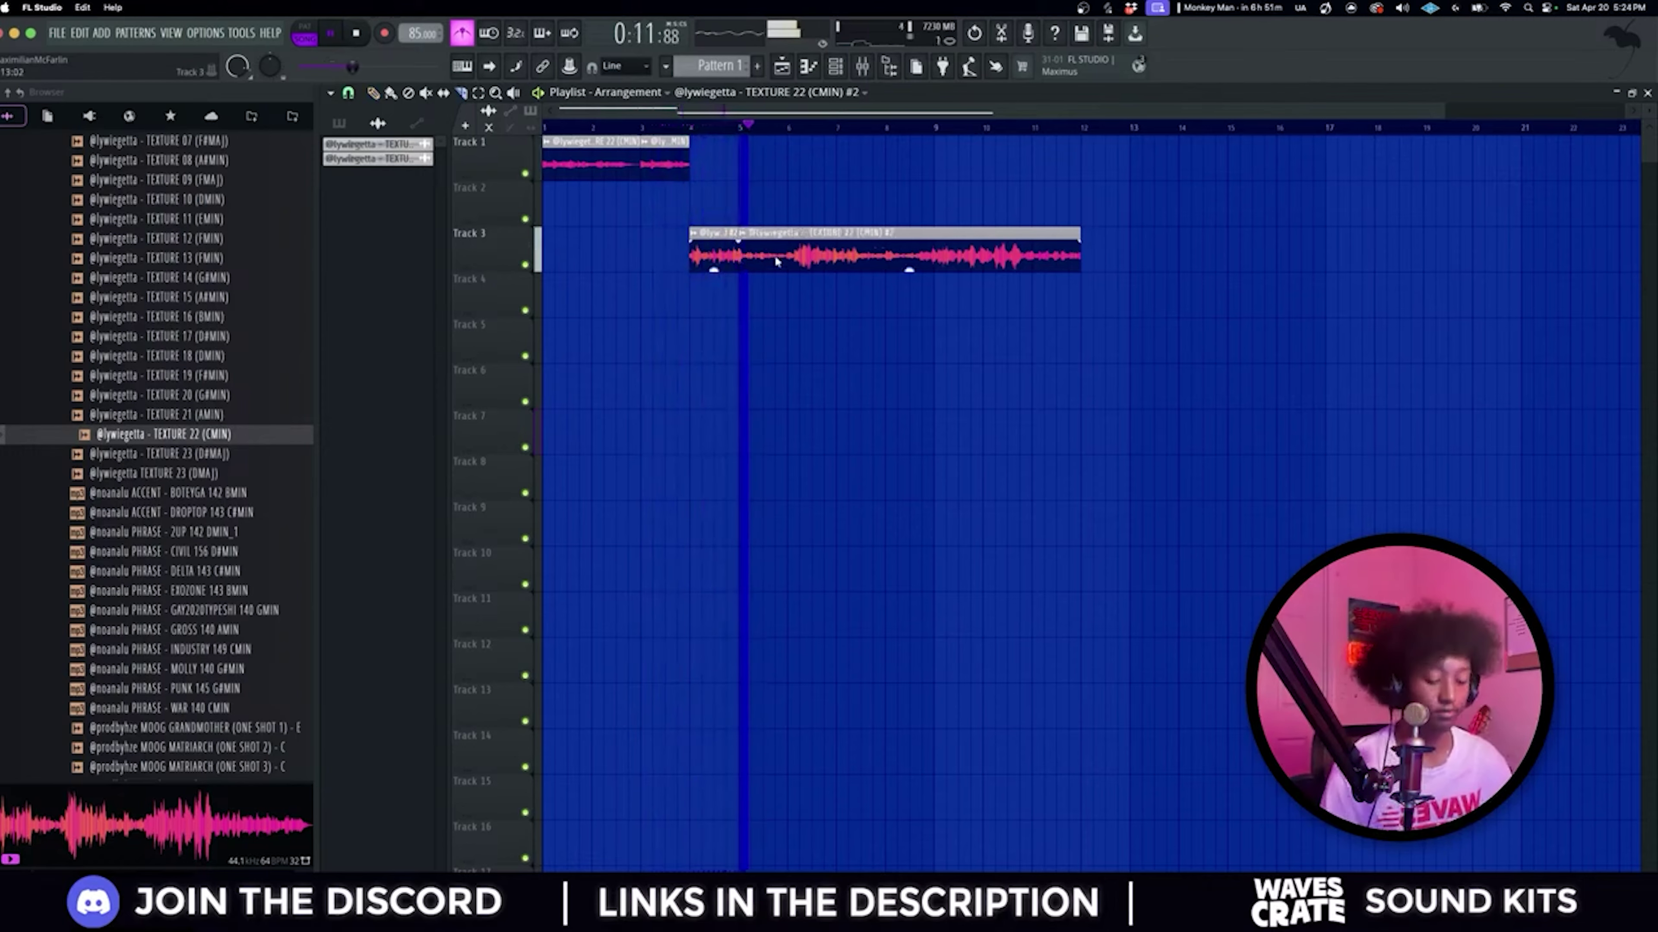
Step: Play back the chopped sample and move the TEXTURE 22 (CMIN) #2 clips from Track 3 up to Track 2
key(space)
key(space)
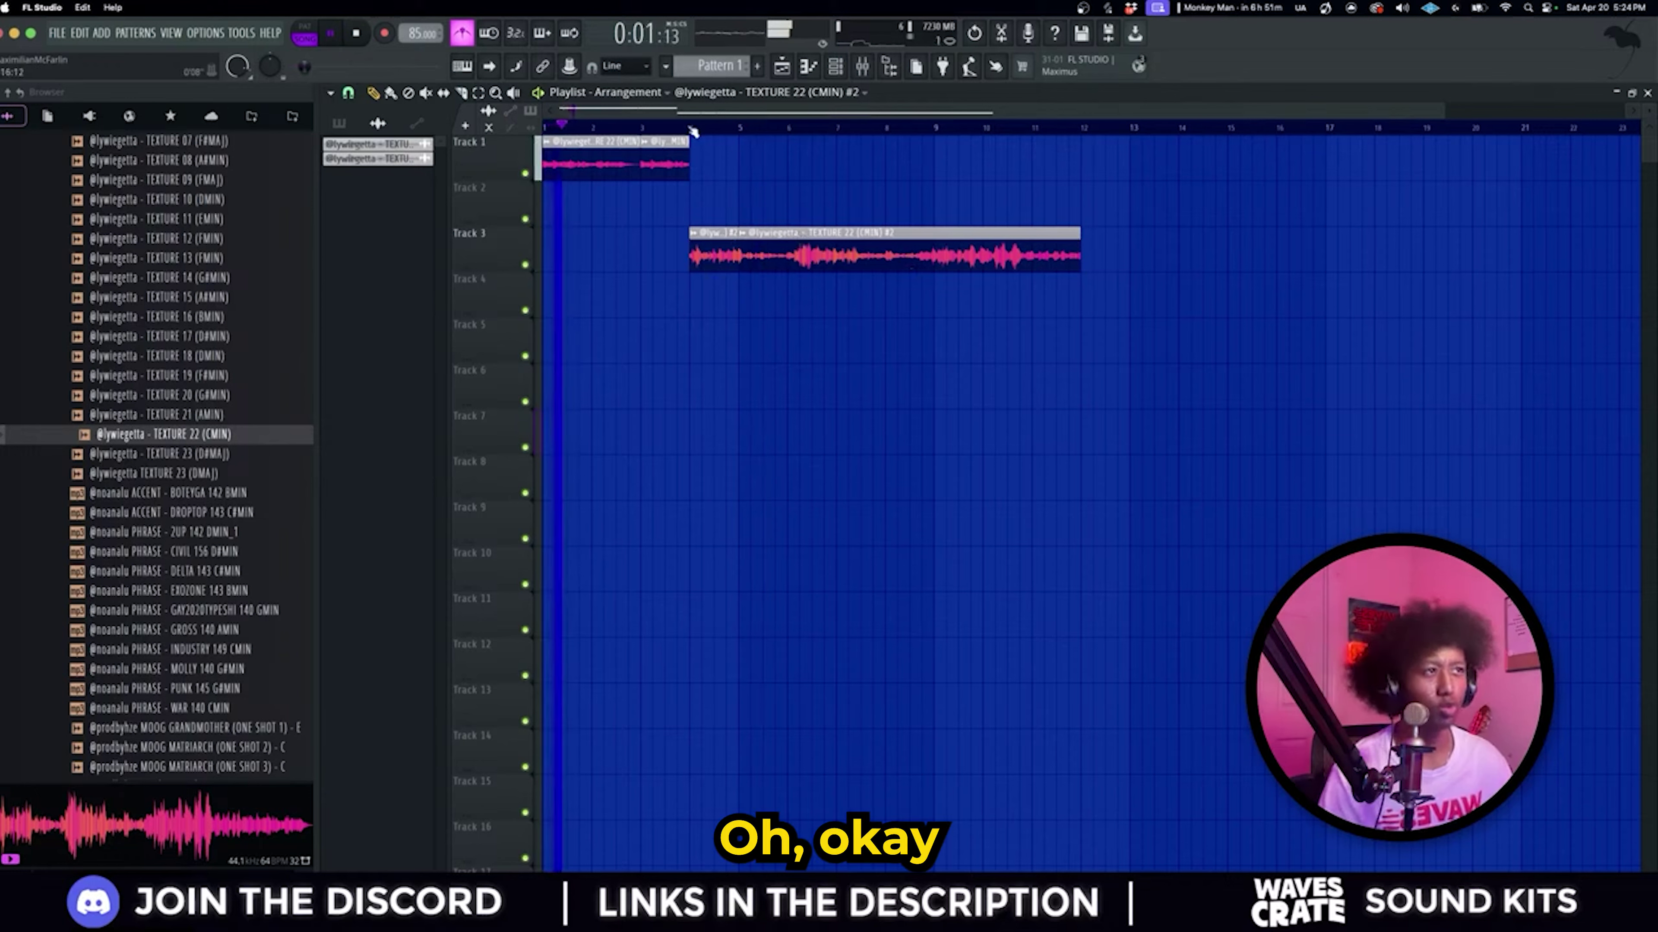
key(space)
drag(798, 241, 799, 196)
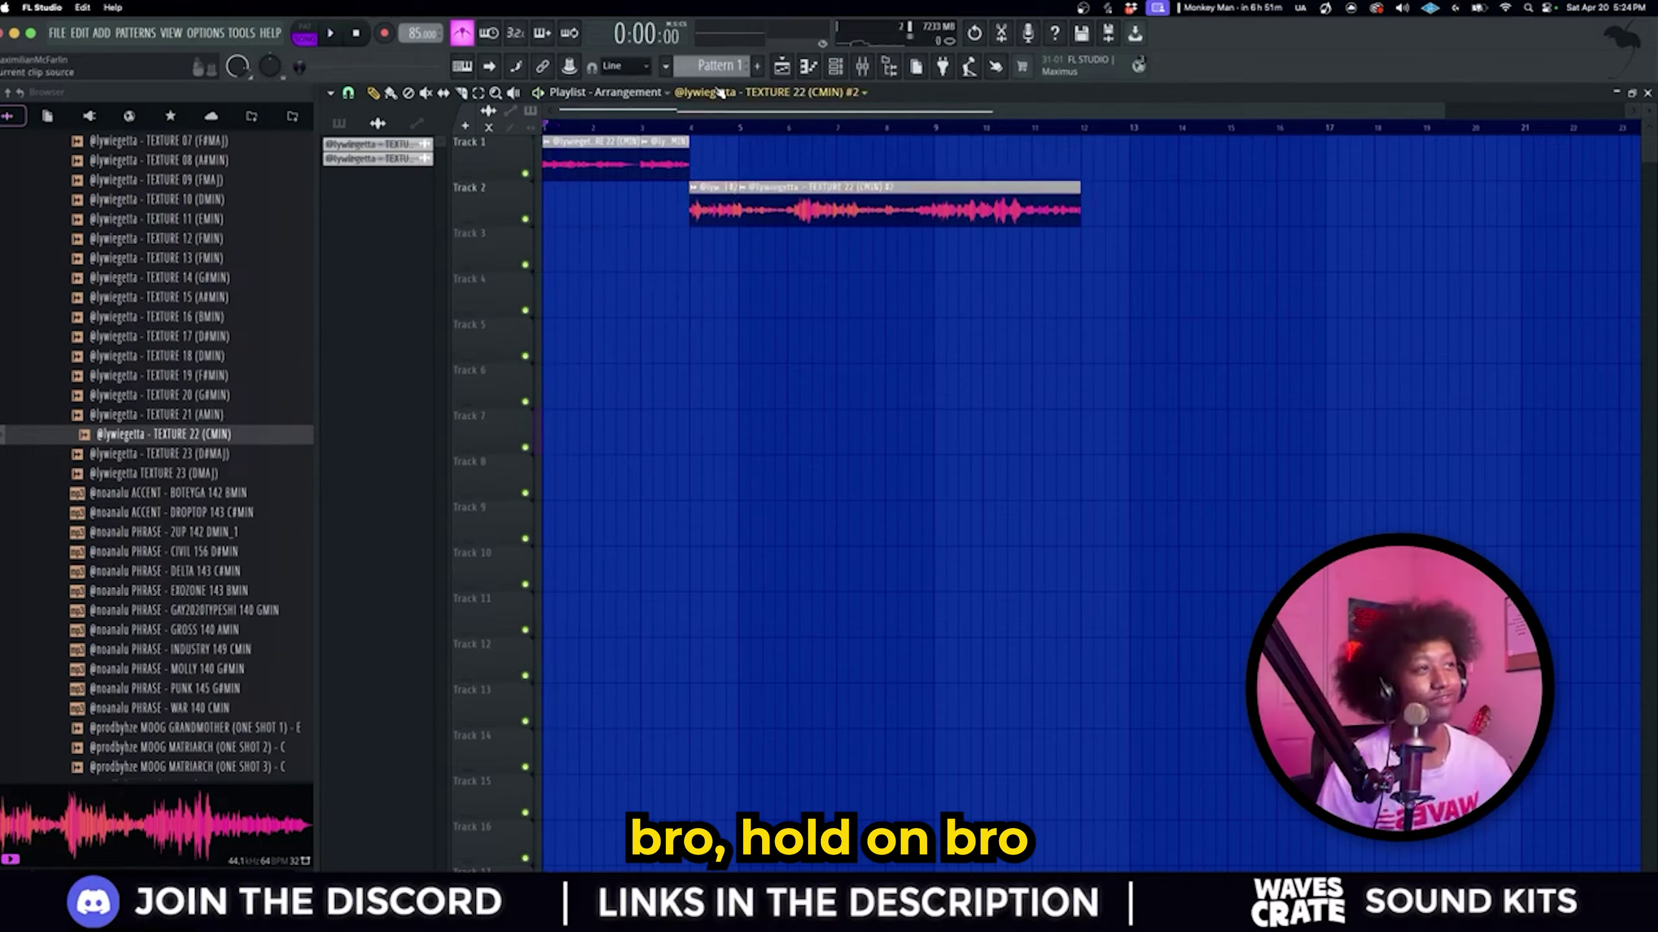
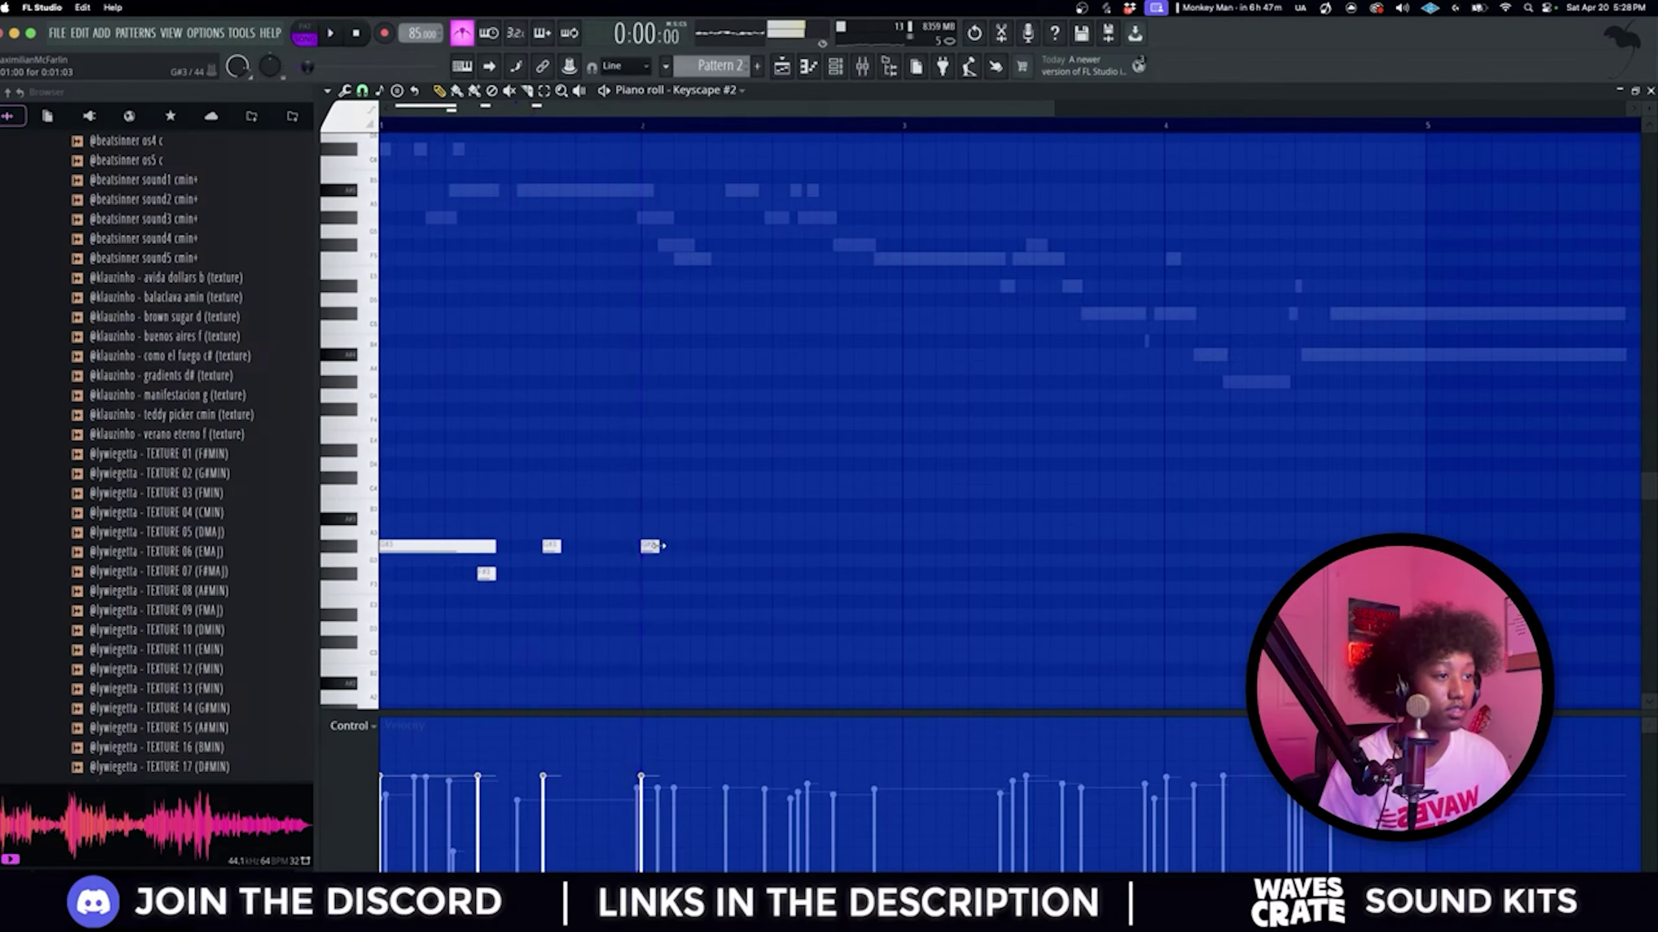
Step: Continue the low Keyscape #2 part in Pattern 2 with long G#3 notes at bars 2 and 3
scroll(809, 544, down, 2)
click(819, 546)
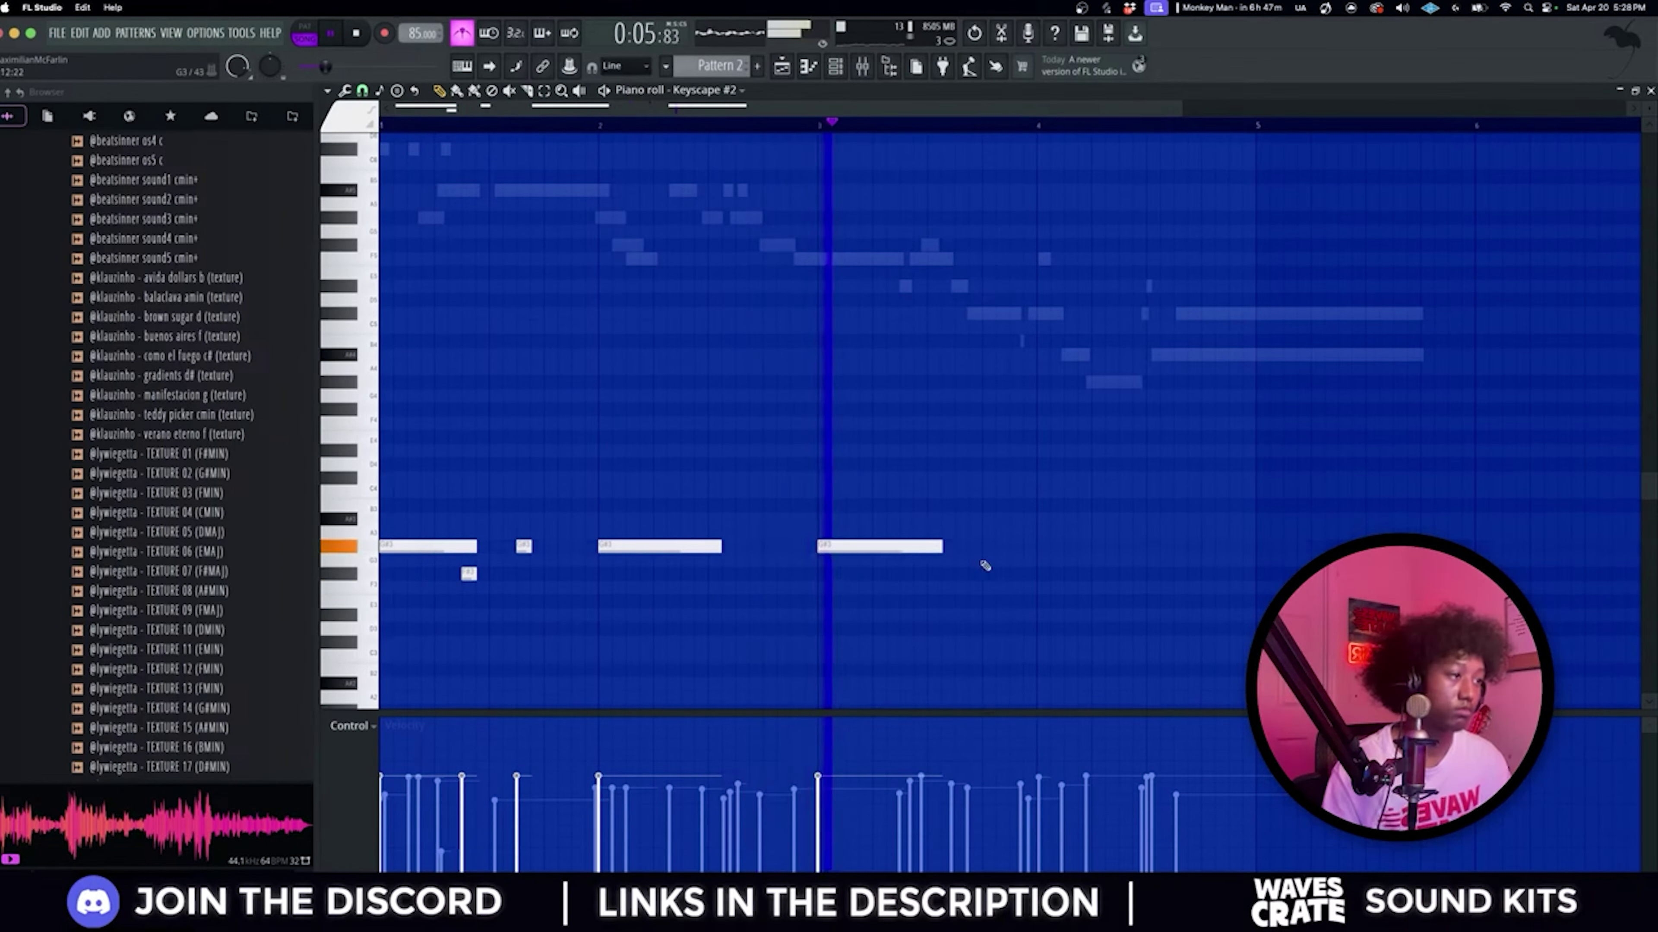
scroll(1099, 547, down, 1)
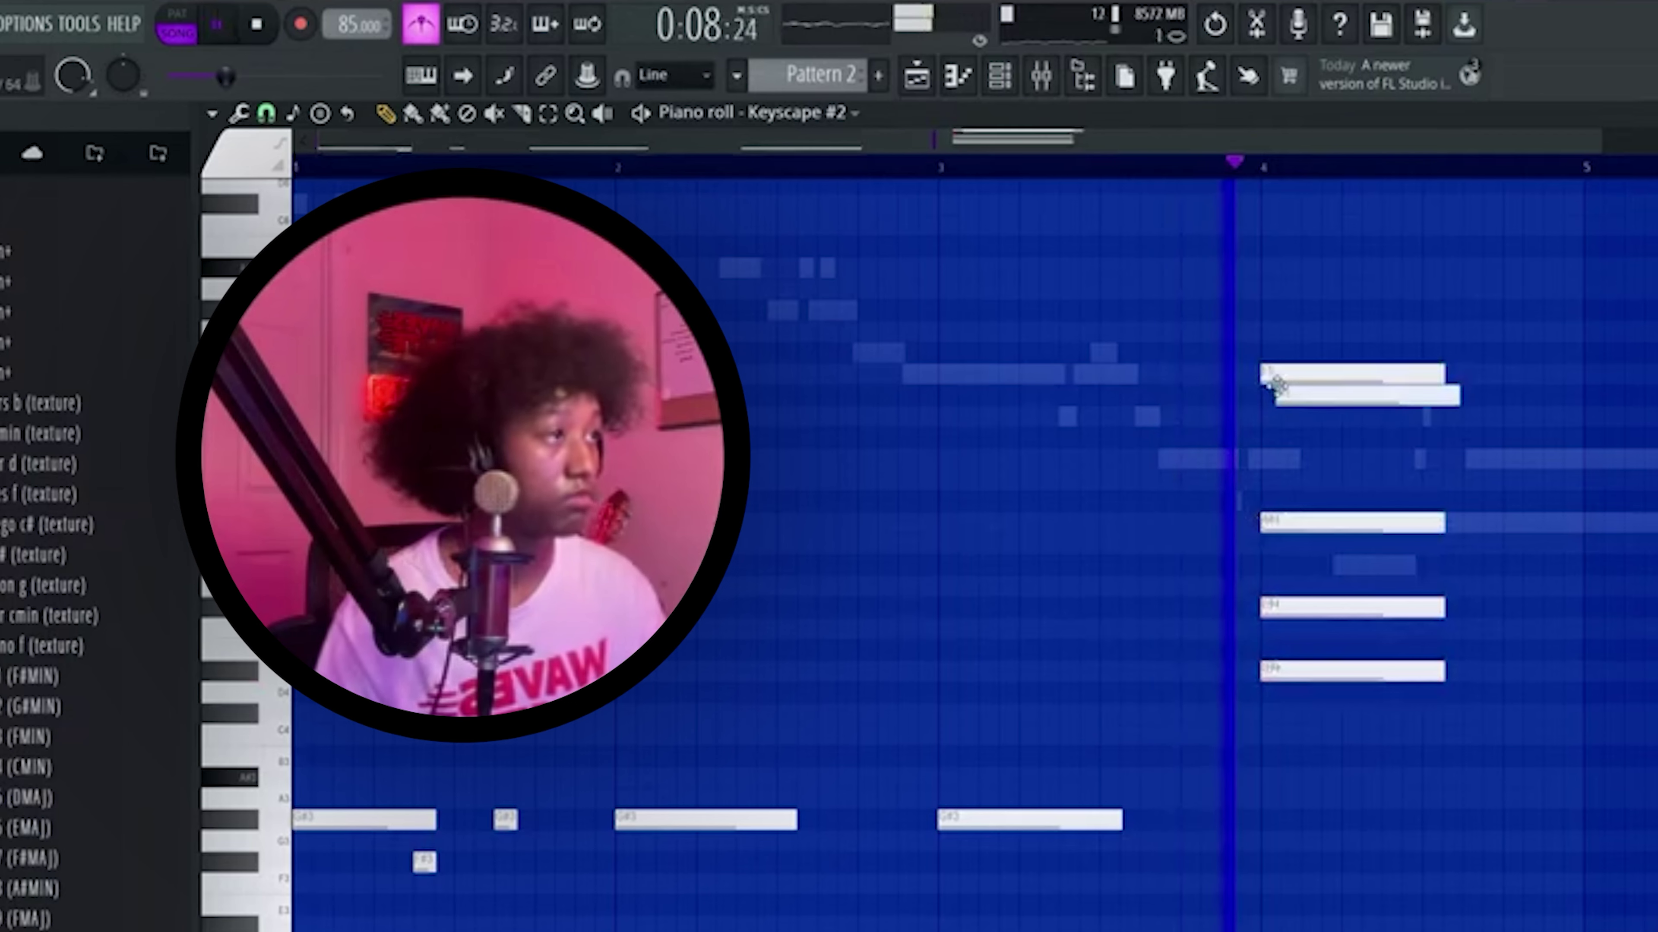
Step: Strum the four-note Keyscape #2 chord at bar 4 with a slight start-time offset between its notes
drag(1318, 686, 1330, 330)
key(space)
key(alt+s)
key(space)
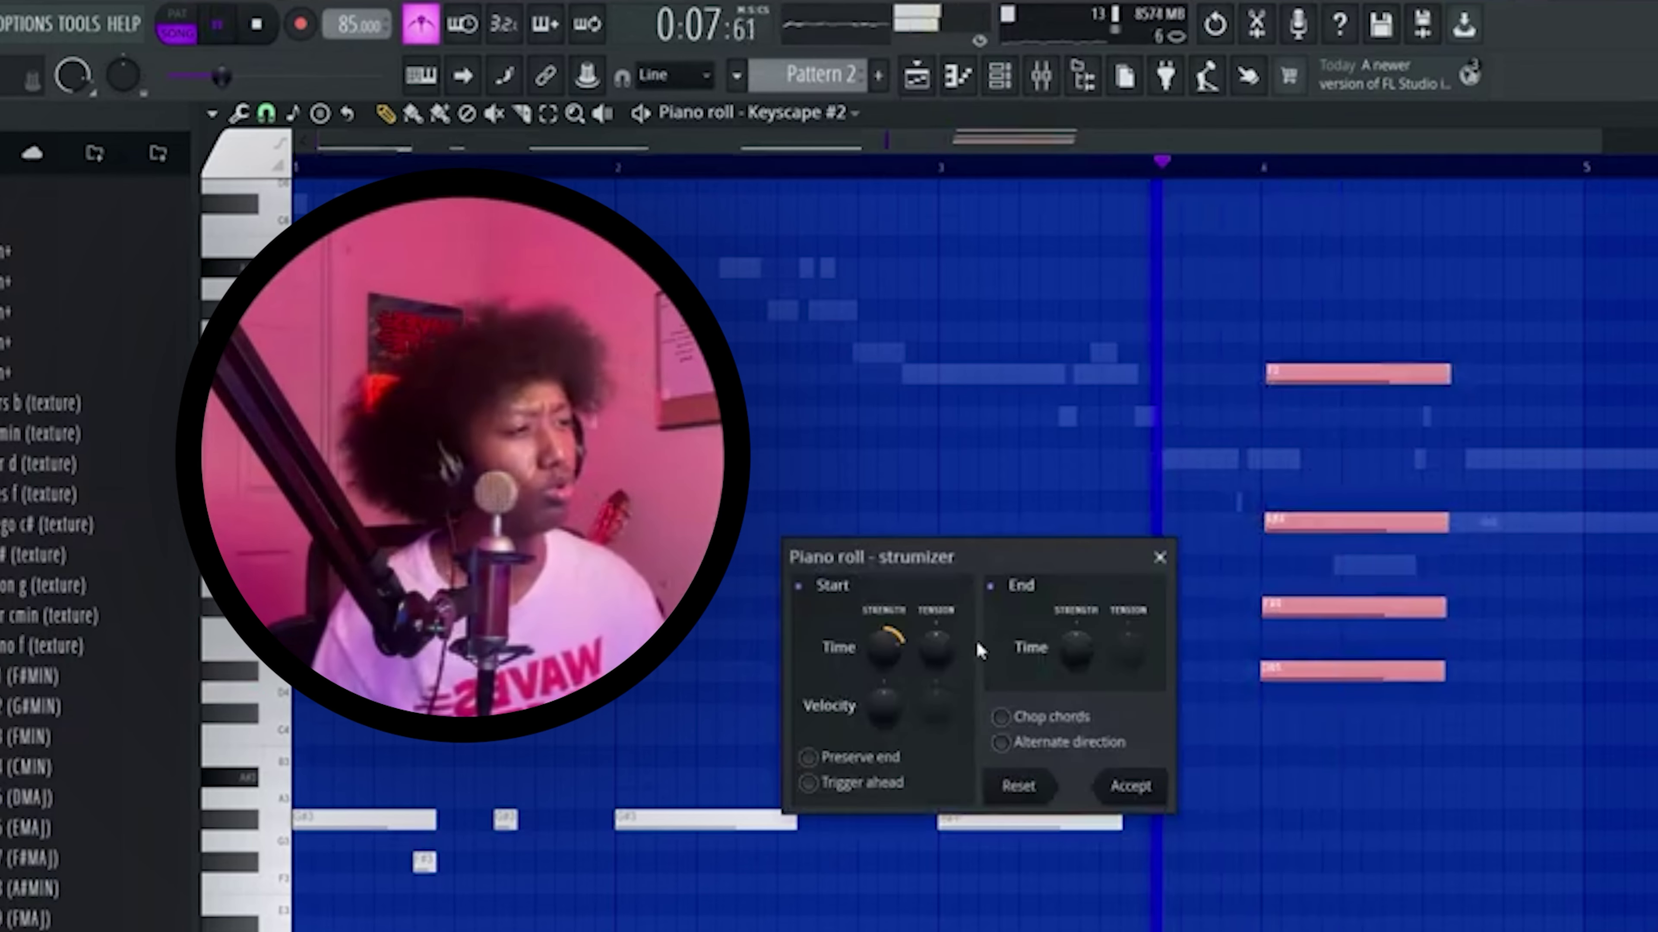
drag(885, 646, 884, 627)
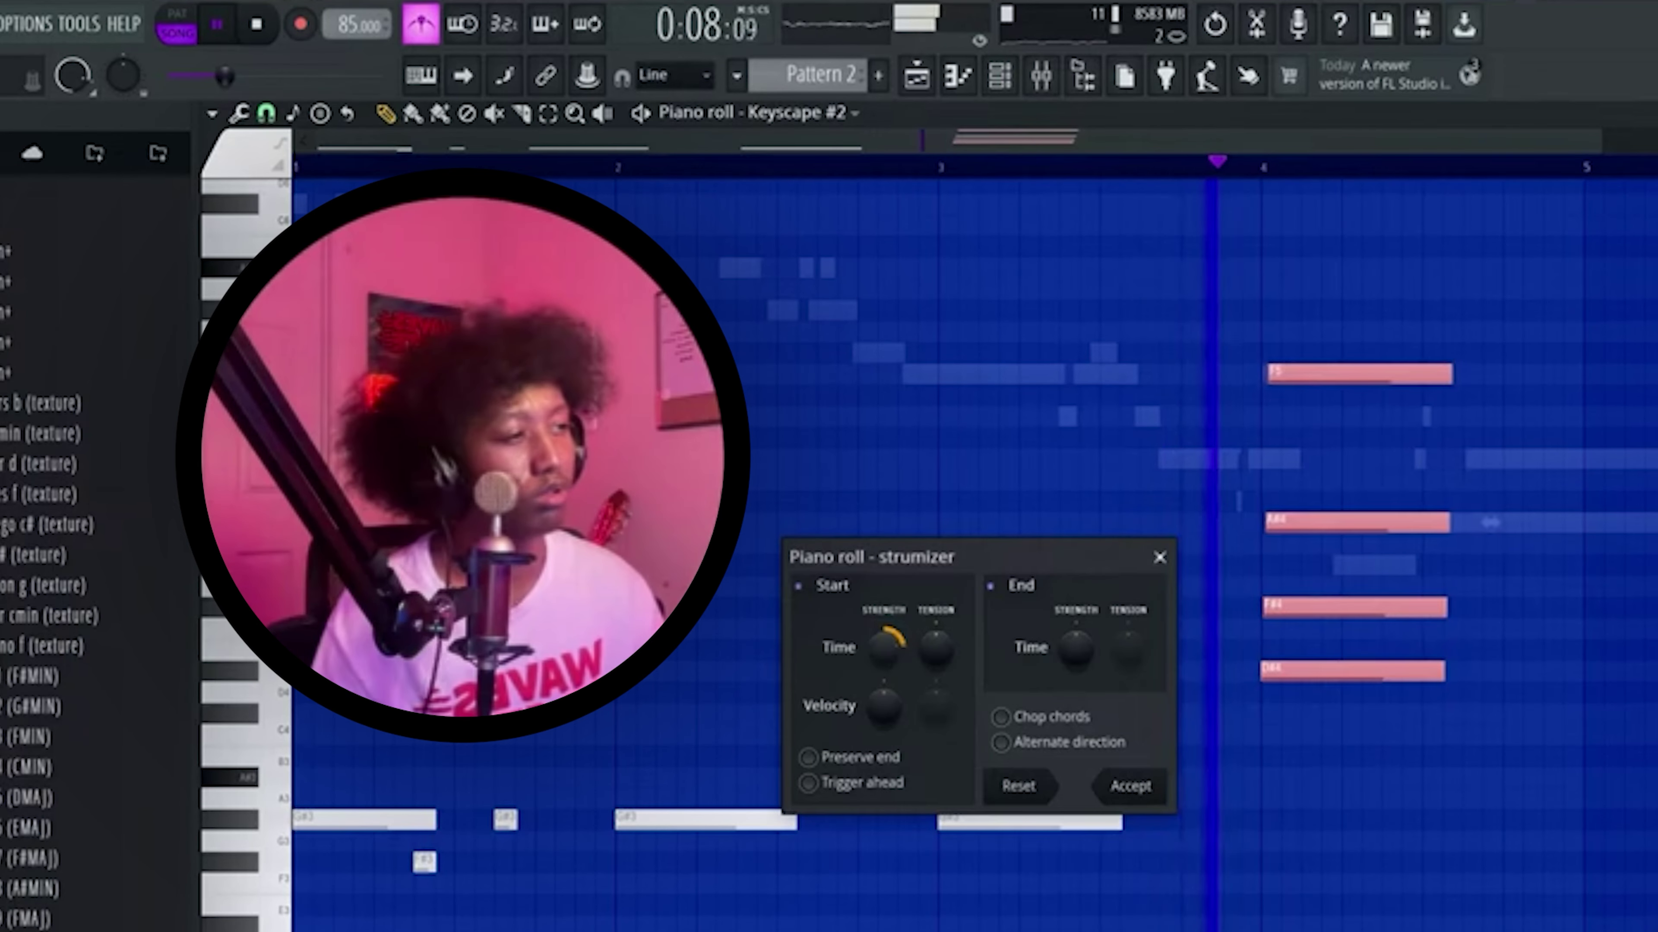
click(1130, 786)
key(space)
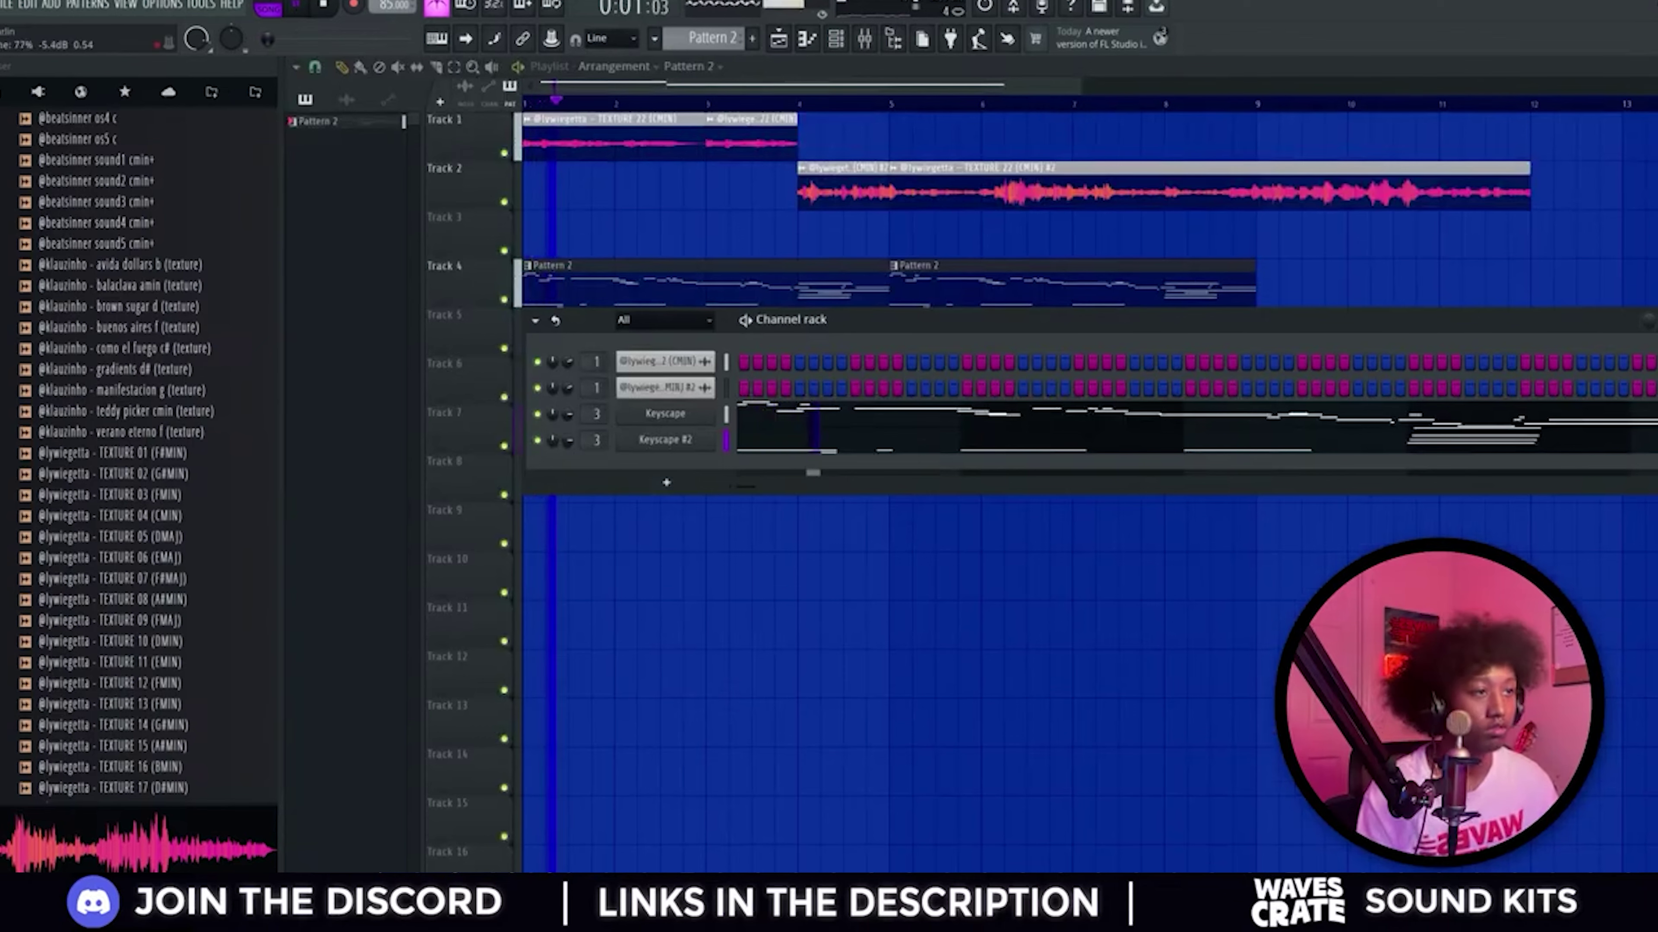
key(F6)
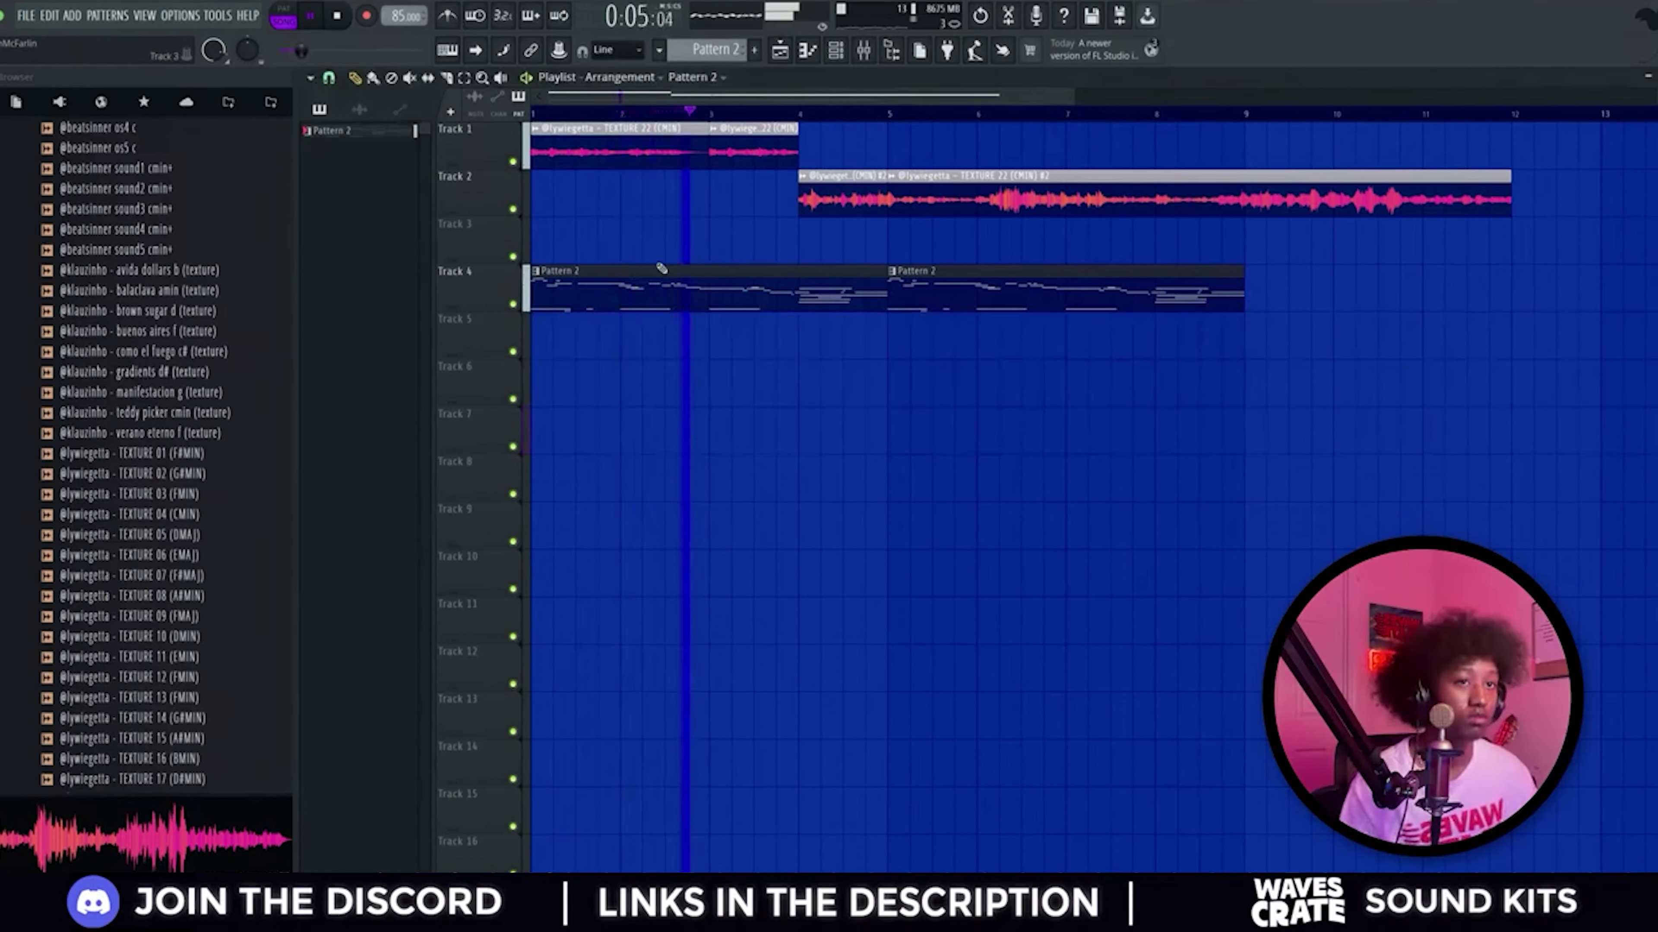
click(838, 68)
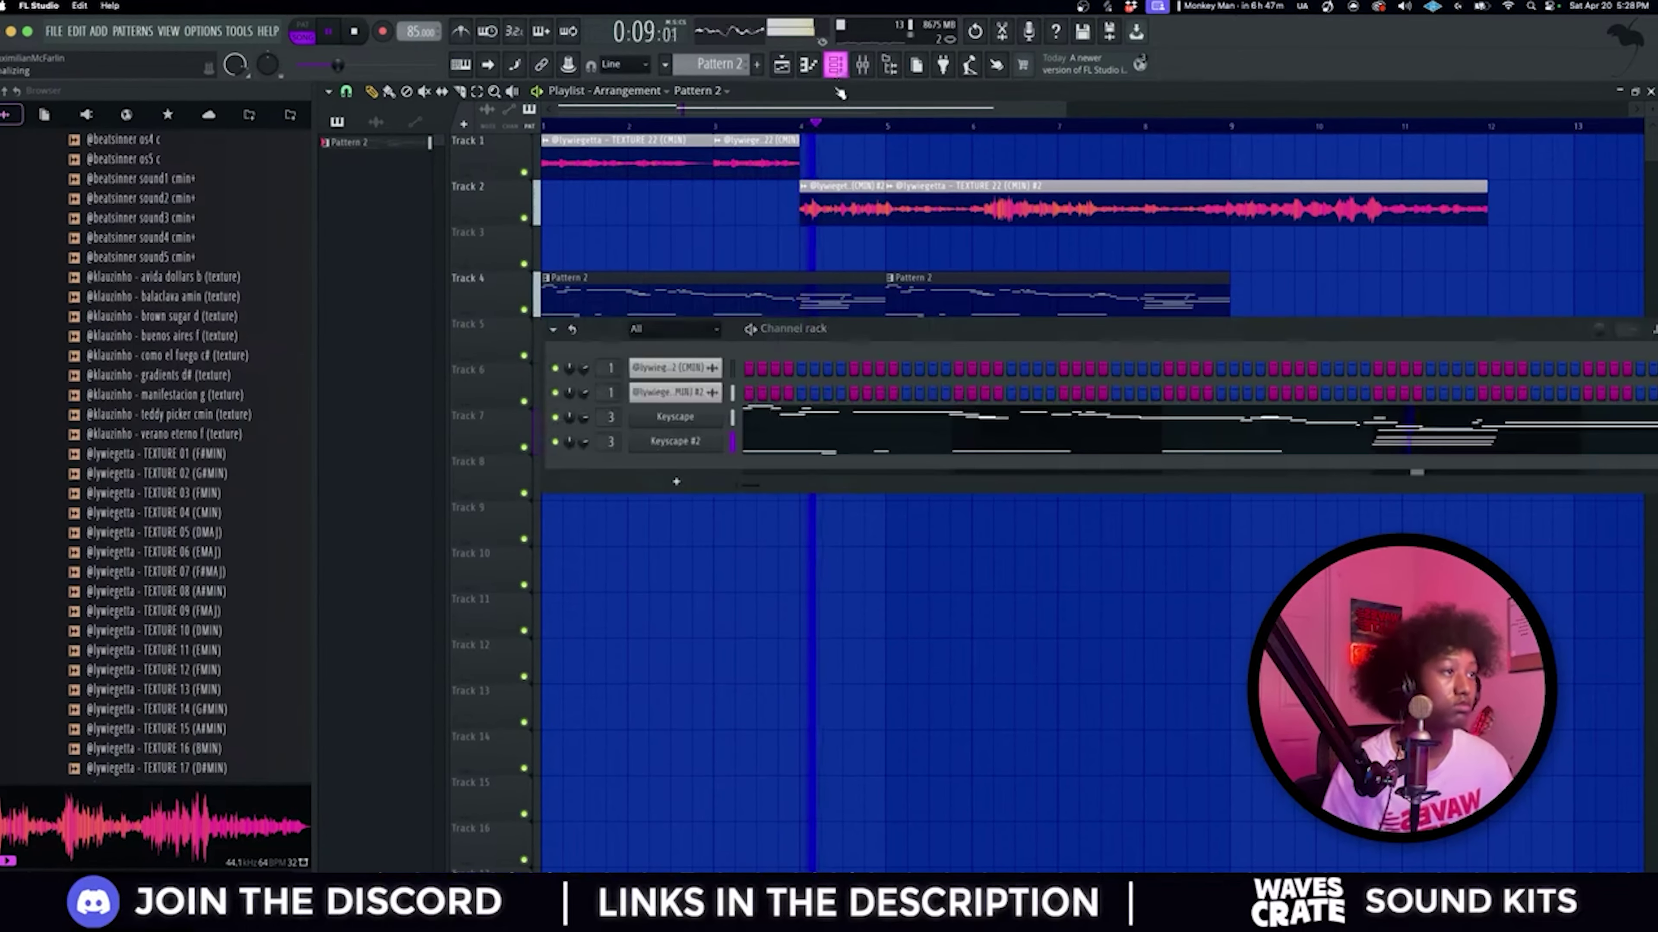
key(F6)
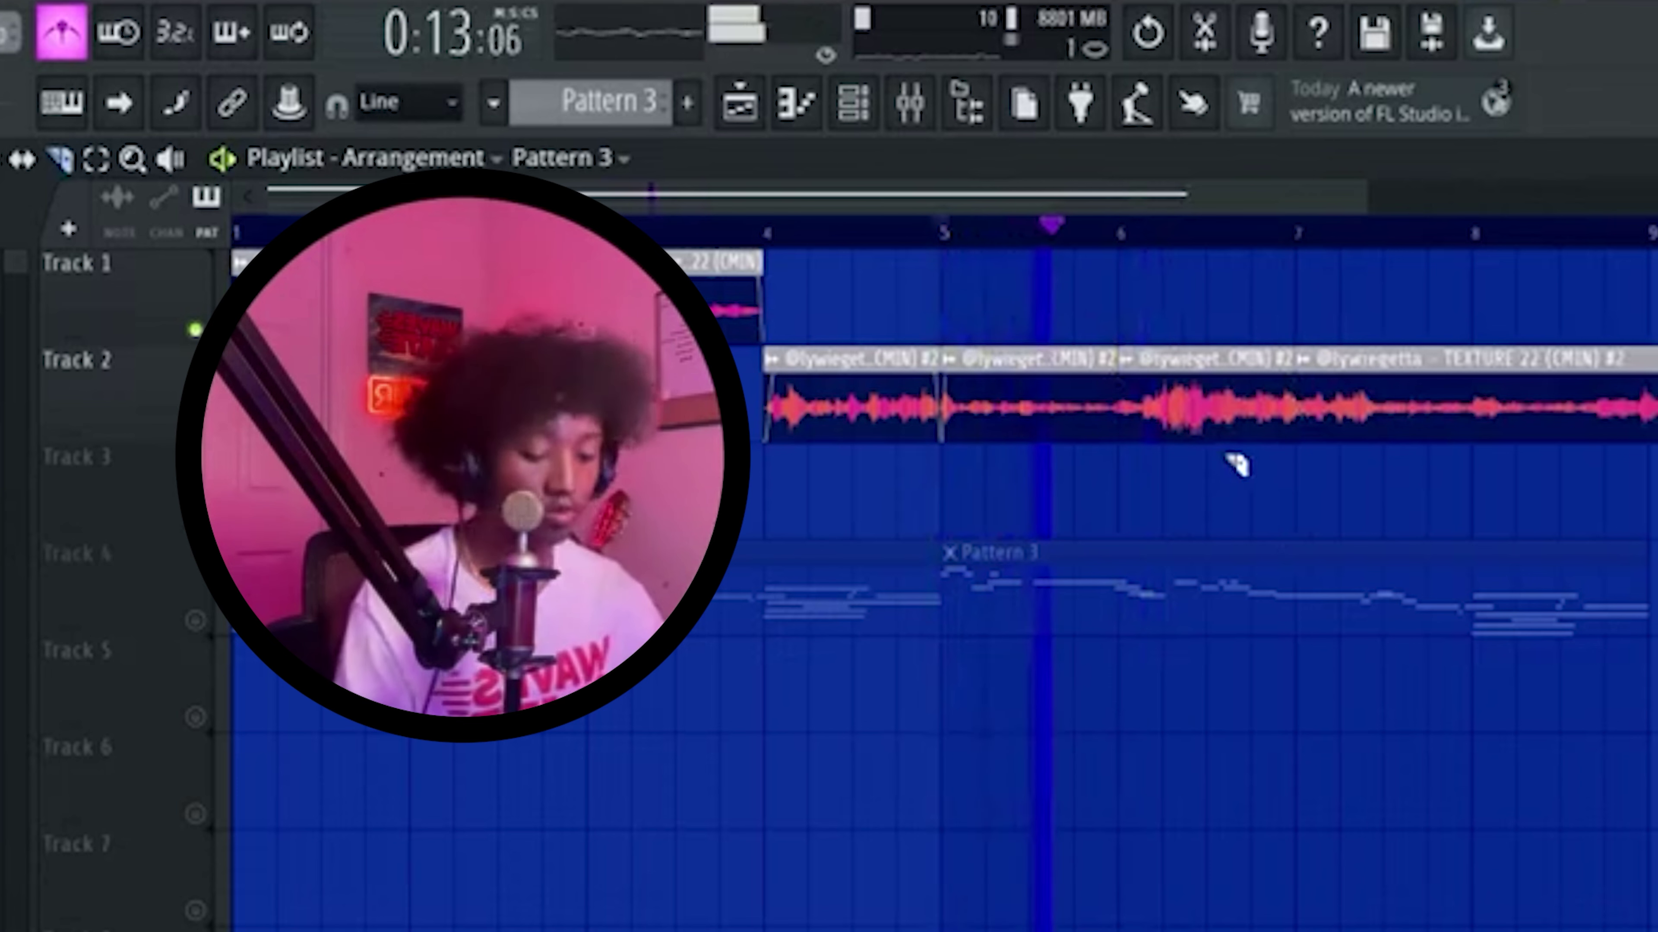
Step: Delete the TEXTURE 22 (CMIN) #2 slice at bar 6 on Track 2 and move the following slice one bar earlier
right_click(1235, 418)
drag(1371, 418, 1192, 407)
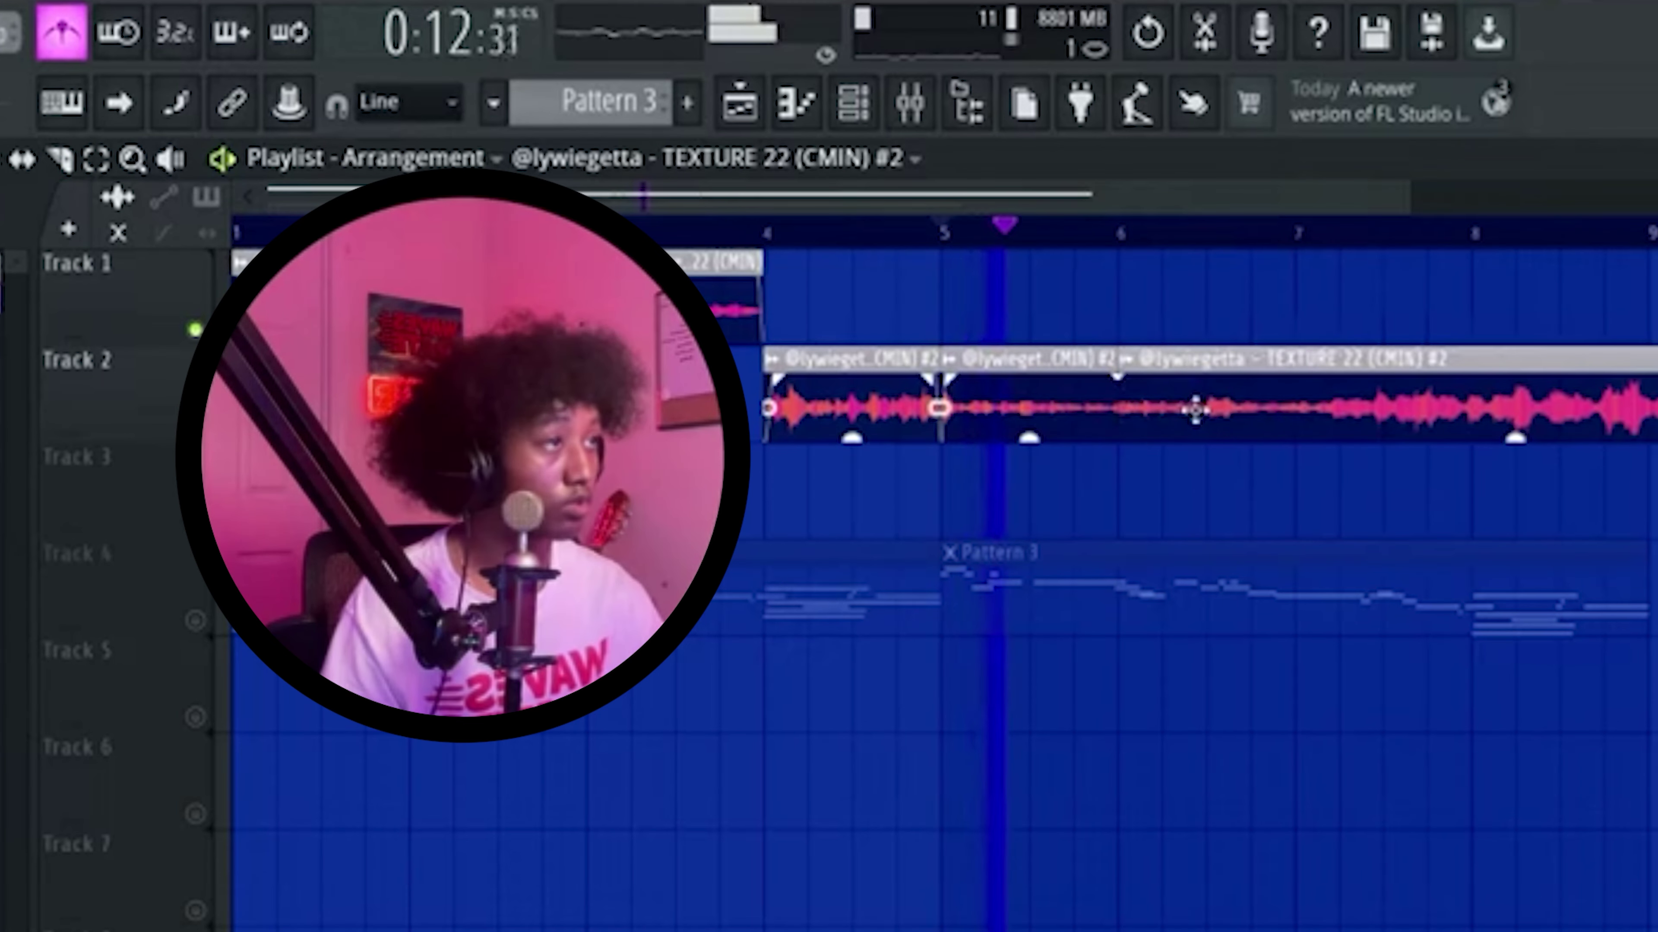
click(1293, 444)
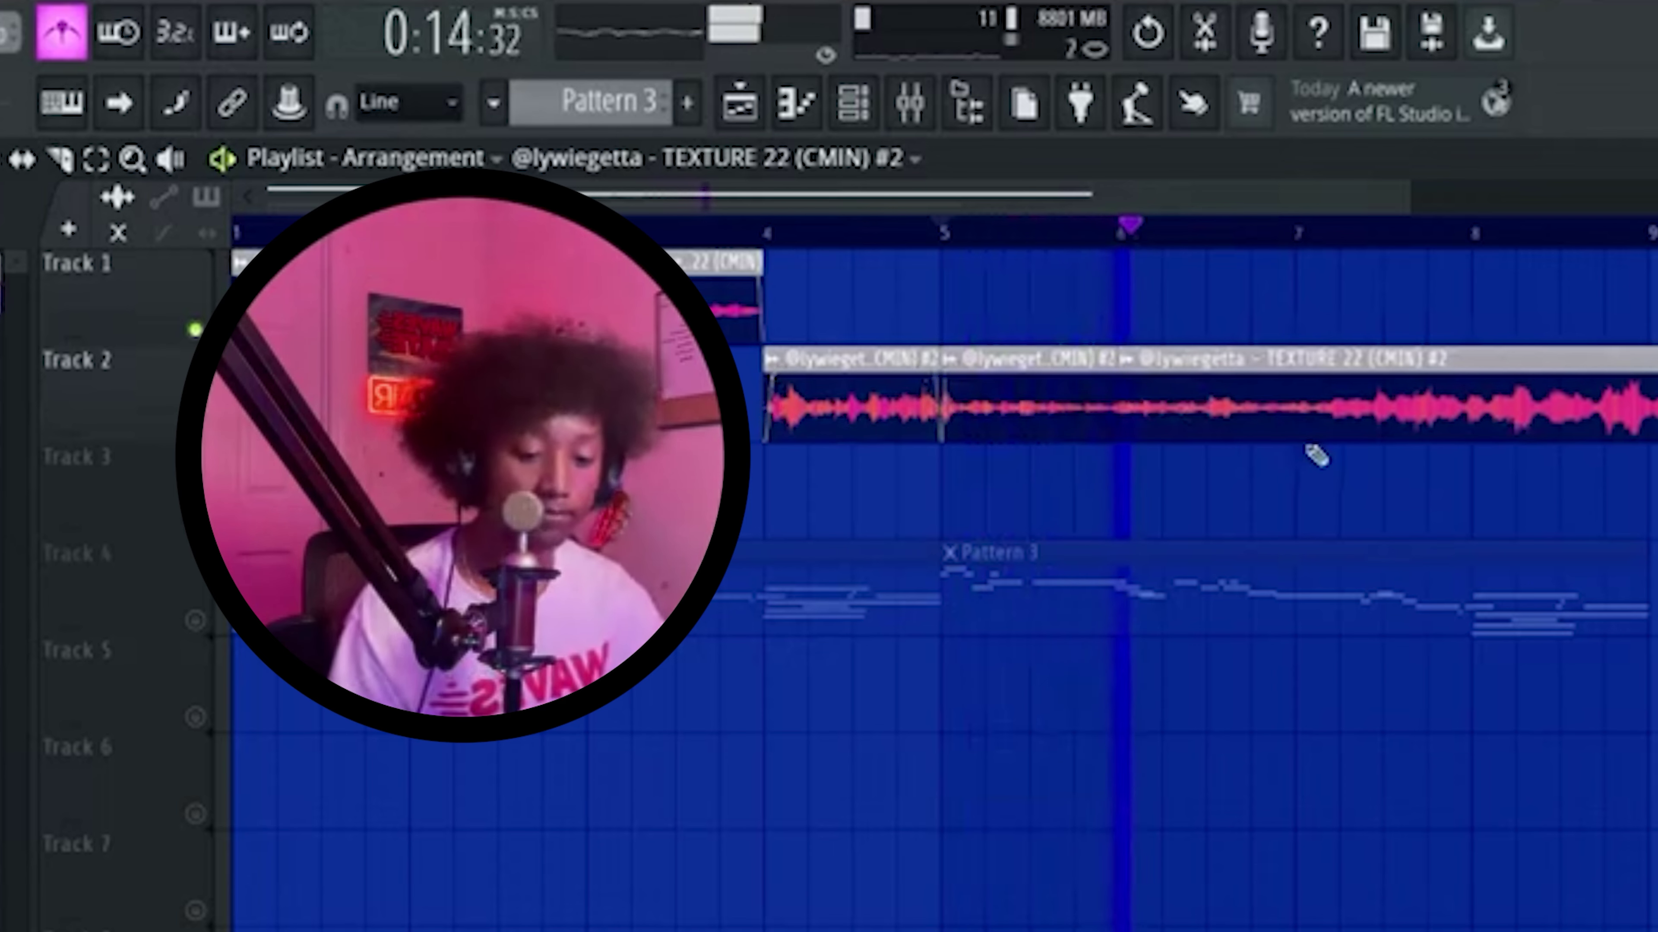
Step: Delete the TEXTURE 22 (CMIN) #2 audio from bar 7 onward on Track 2
right_click(1384, 410)
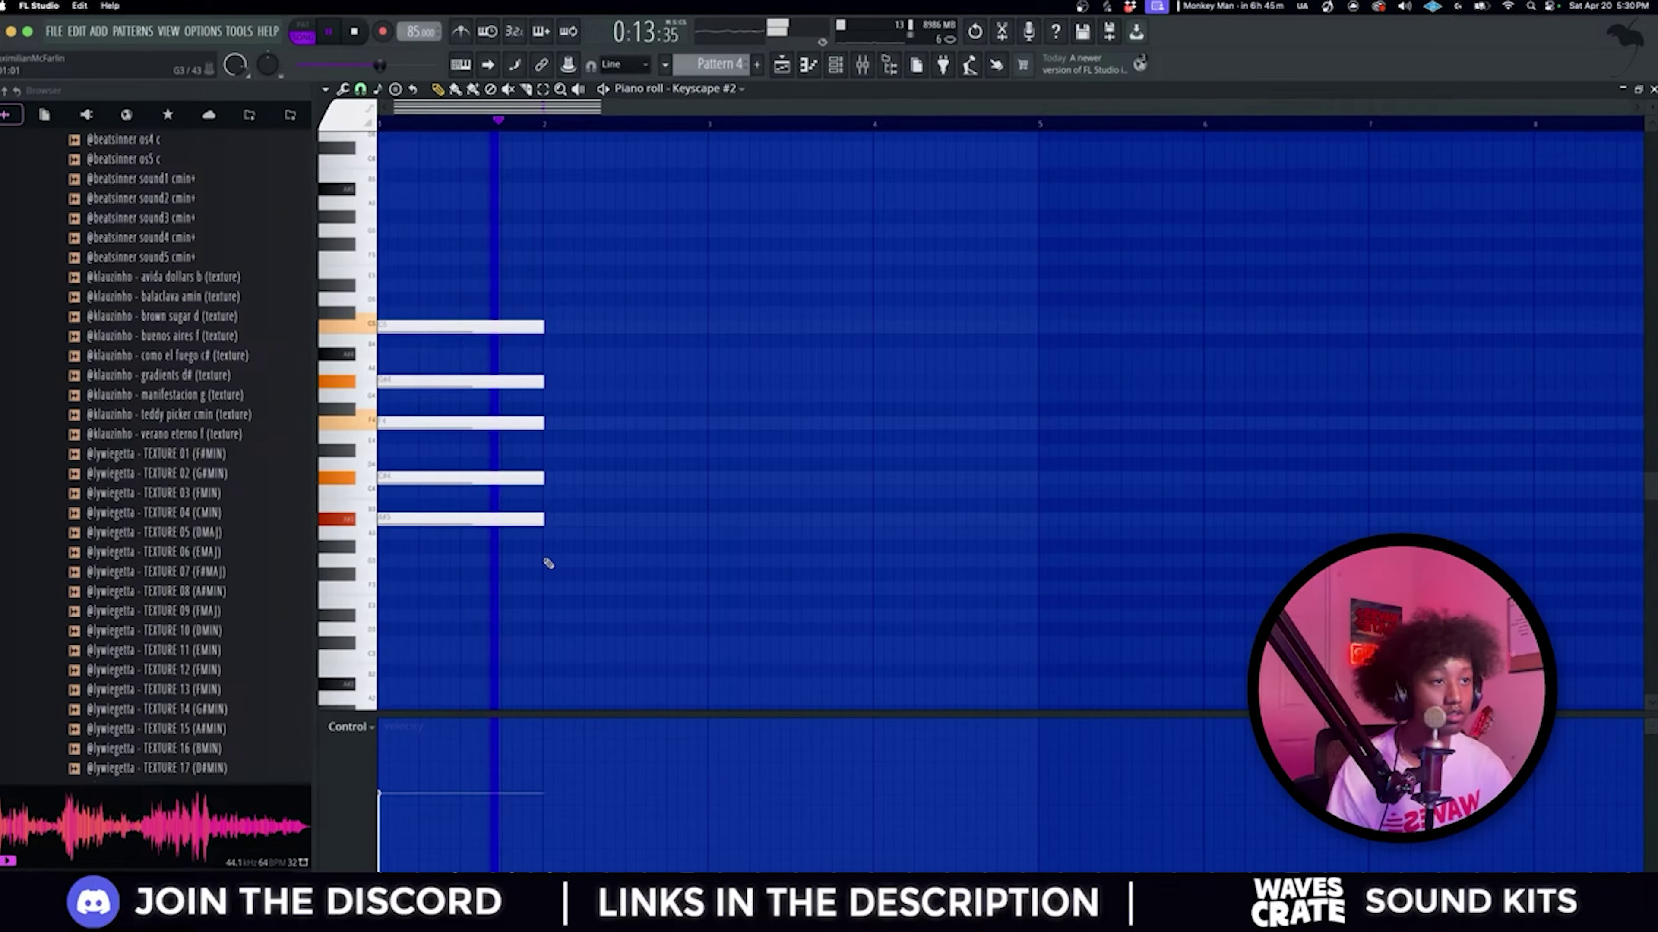
Step: Duplicate the five-note Keyscape #2 chord in Pattern 4 to bar 3 and strum the notes with a slight start-time offset
key(ctrl+a)
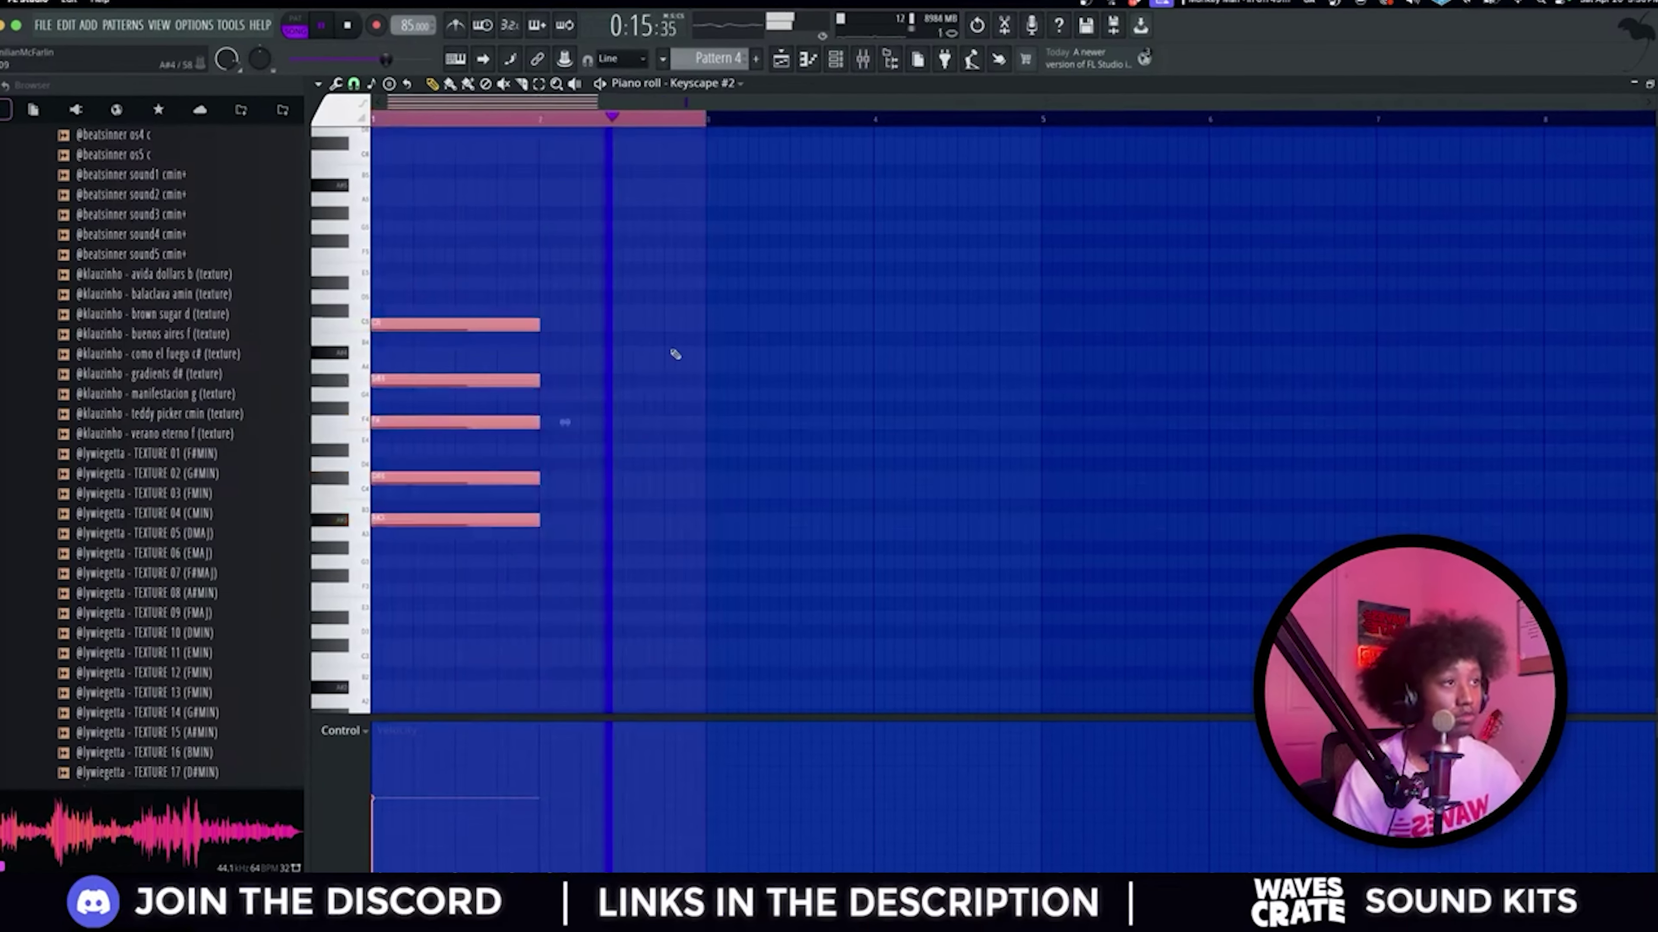
key(ctrl+b)
key(alt+s)
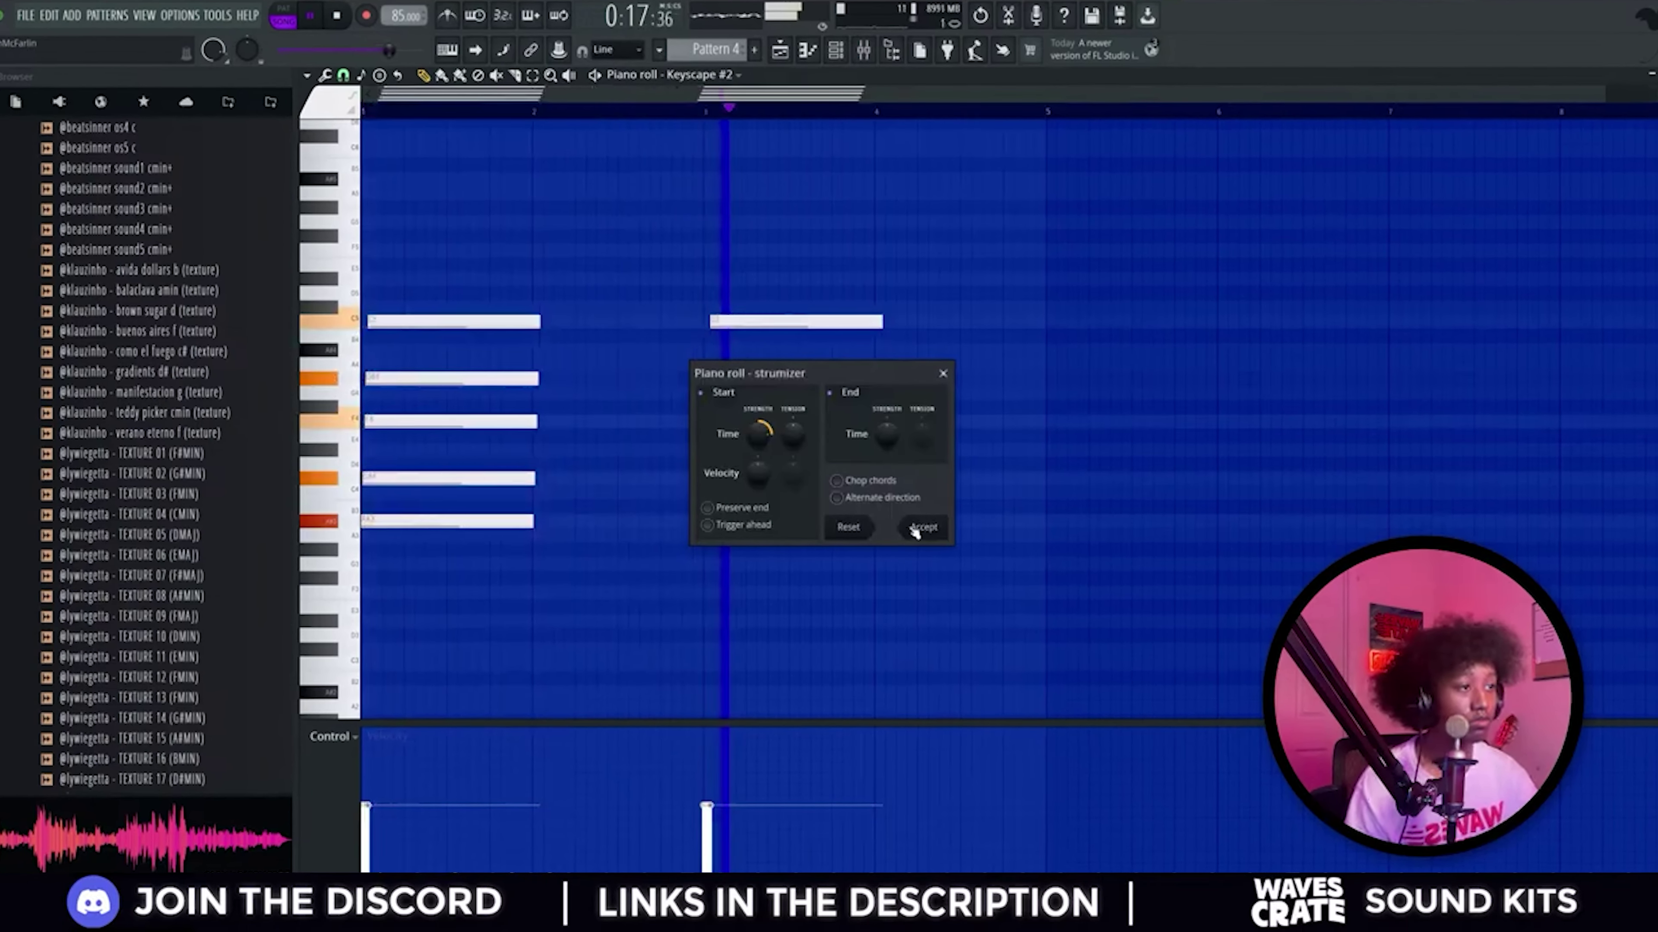
click(922, 526)
Step: Extend the TEXTURE 22 (CMIN) #2 slices on Track 2 up to bar 9 in the playlist and open the pattern selection
key(F7)
key(F6)
drag(841, 190, 904, 190)
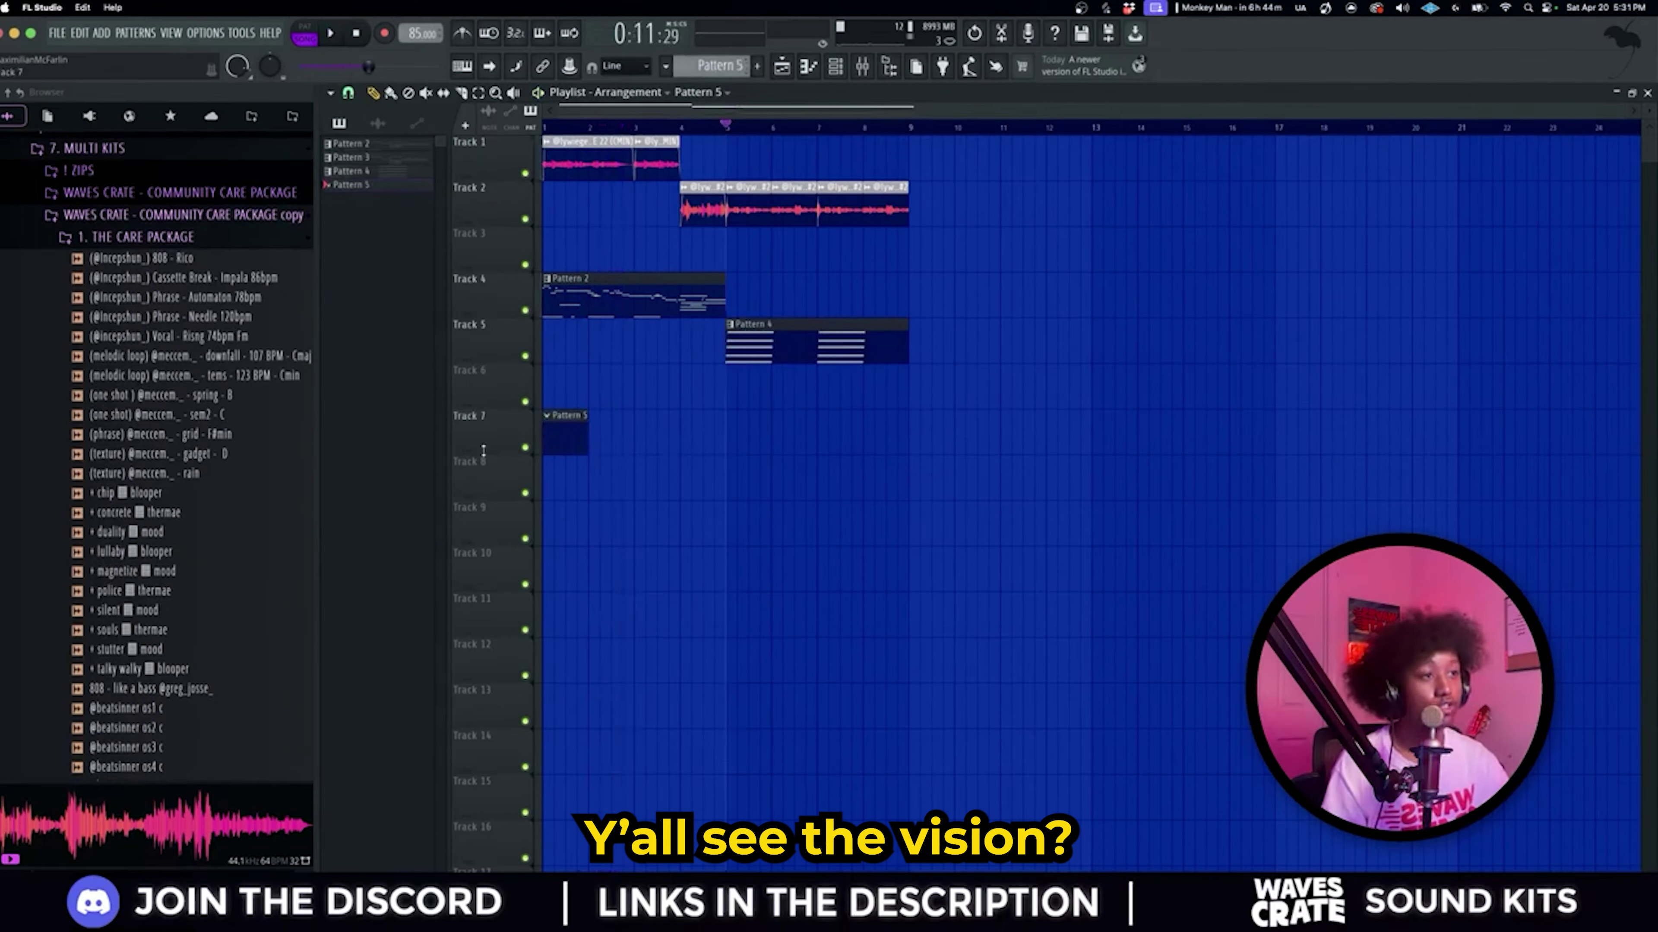
click(645, 128)
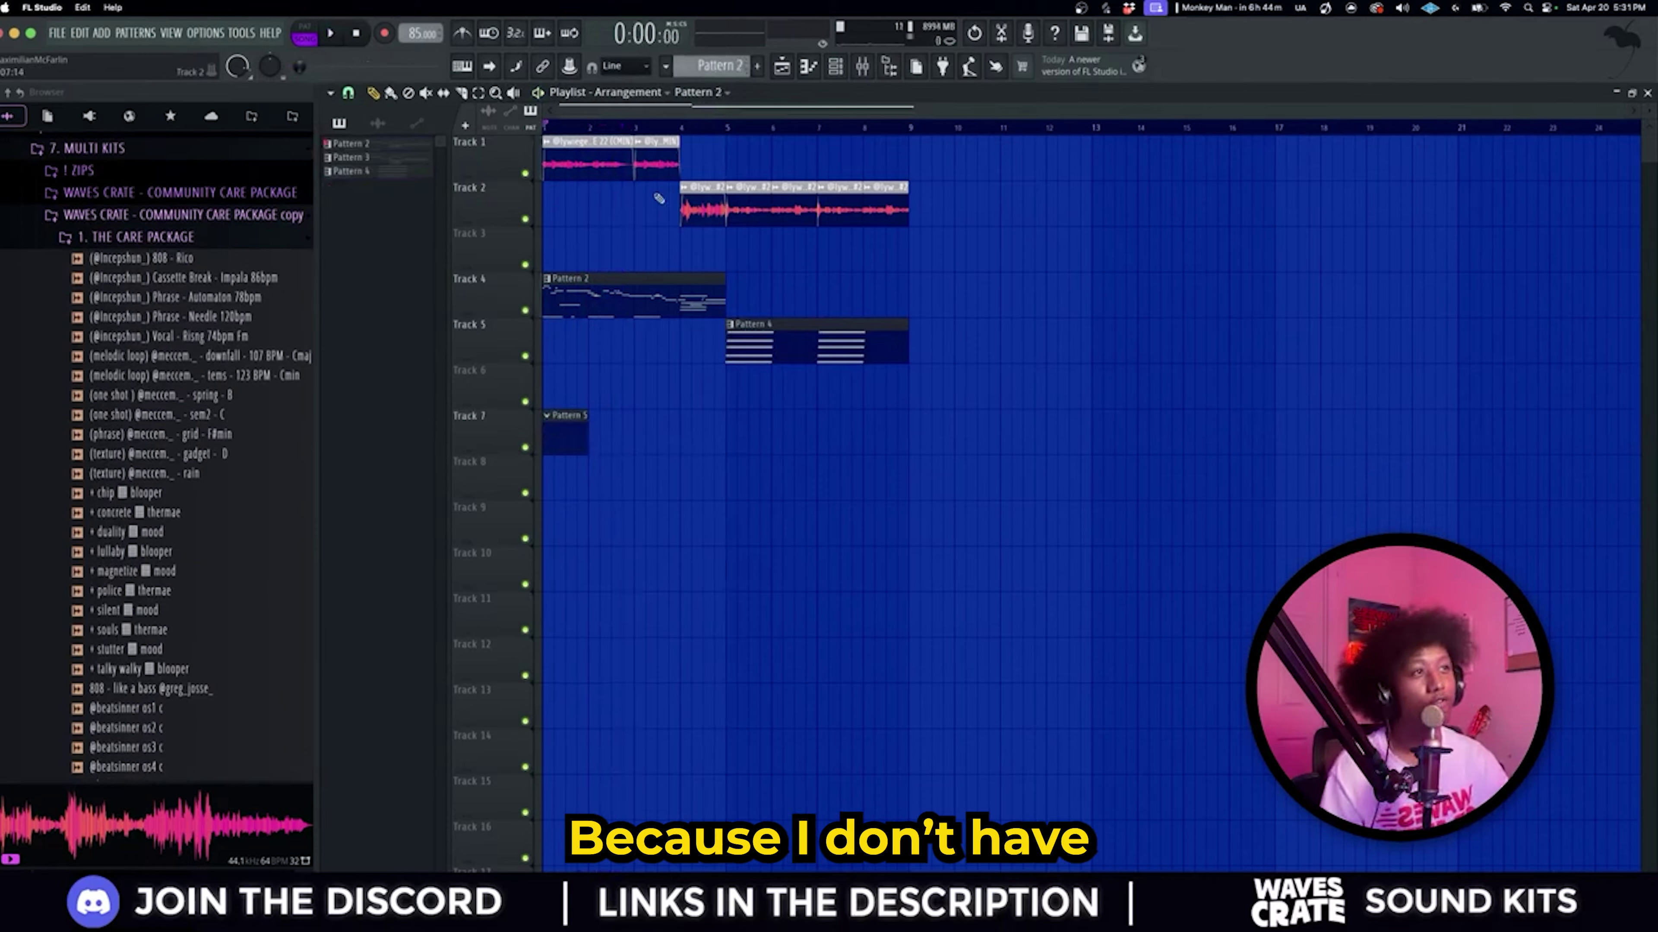
click(717, 65)
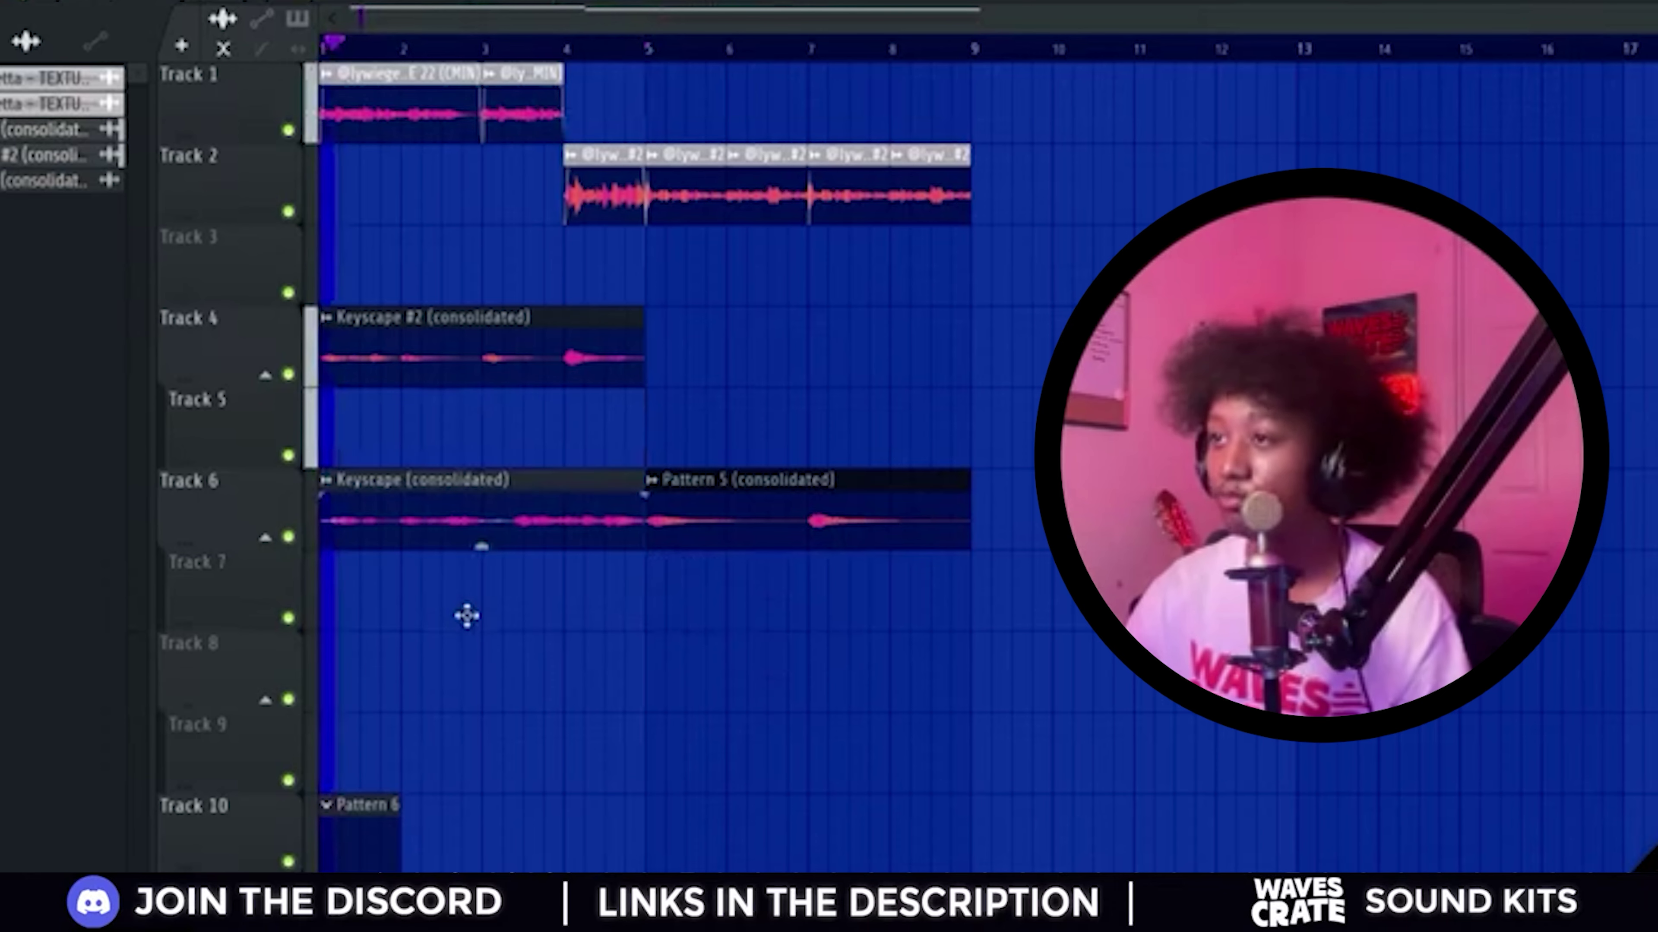
Step: Move the Keyscape (consolidated) clip to Track 7 and lay out Pattern 6 as two four-bar clips on Track 9
drag(465, 614, 470, 624)
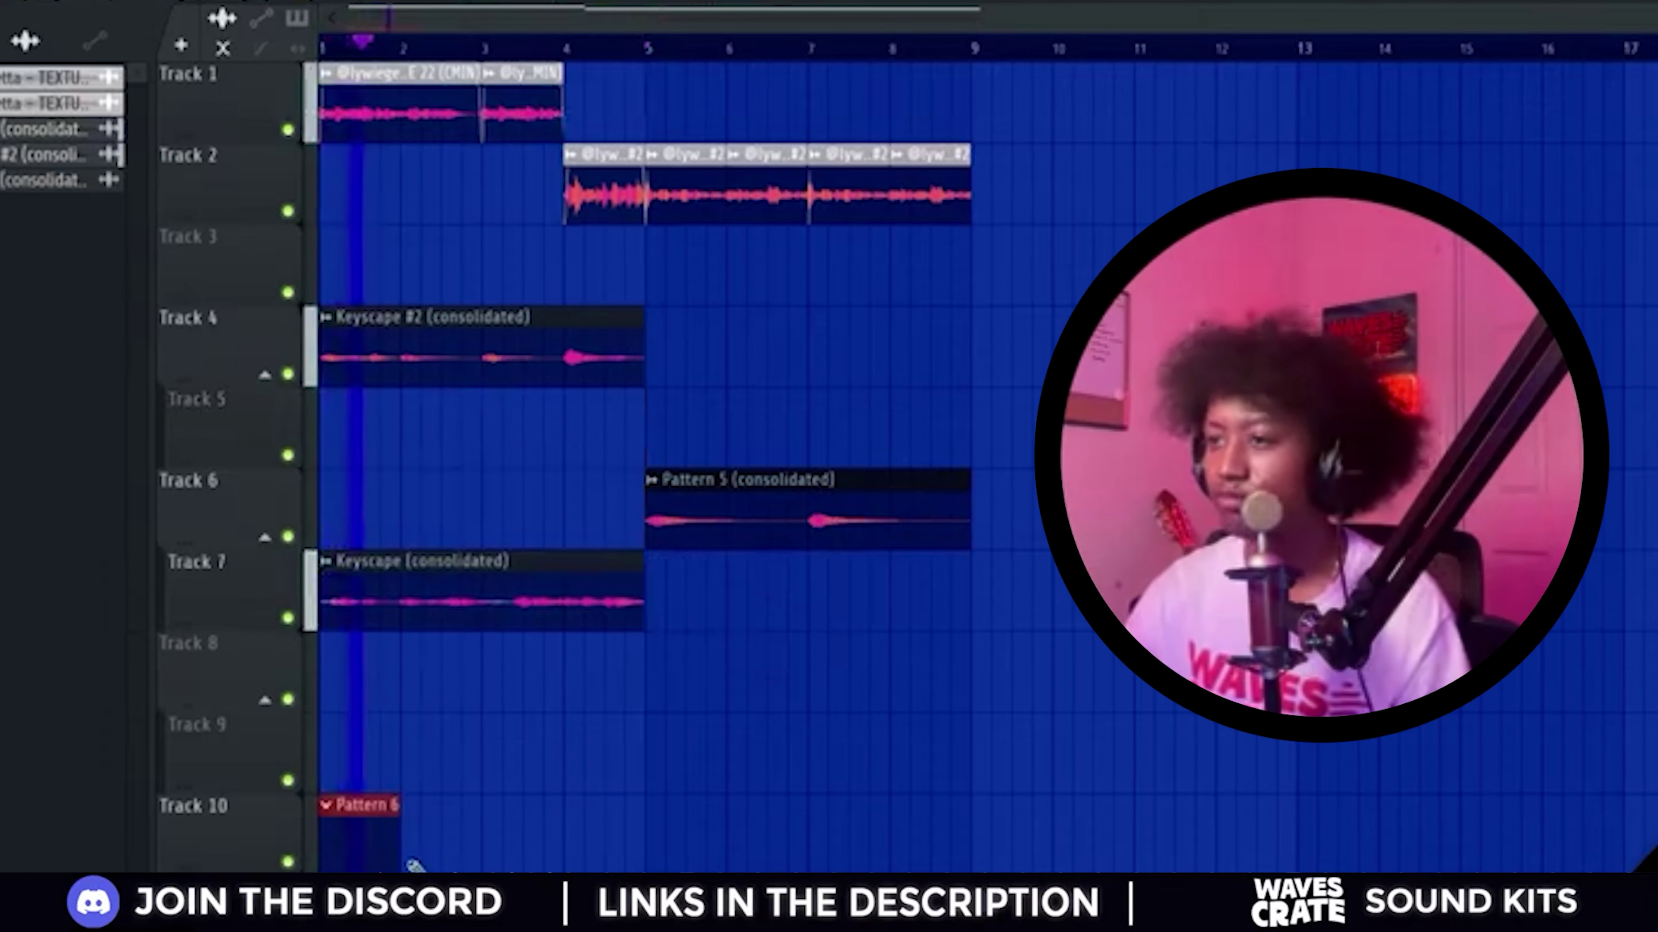
drag(412, 866, 595, 866)
click(764, 787)
drag(764, 787, 492, 748)
Step: Examine the channel rack's Audio group and the clip settings of Keyscape #2 (consolidated) and Keyscape (consolidated)
key(F6)
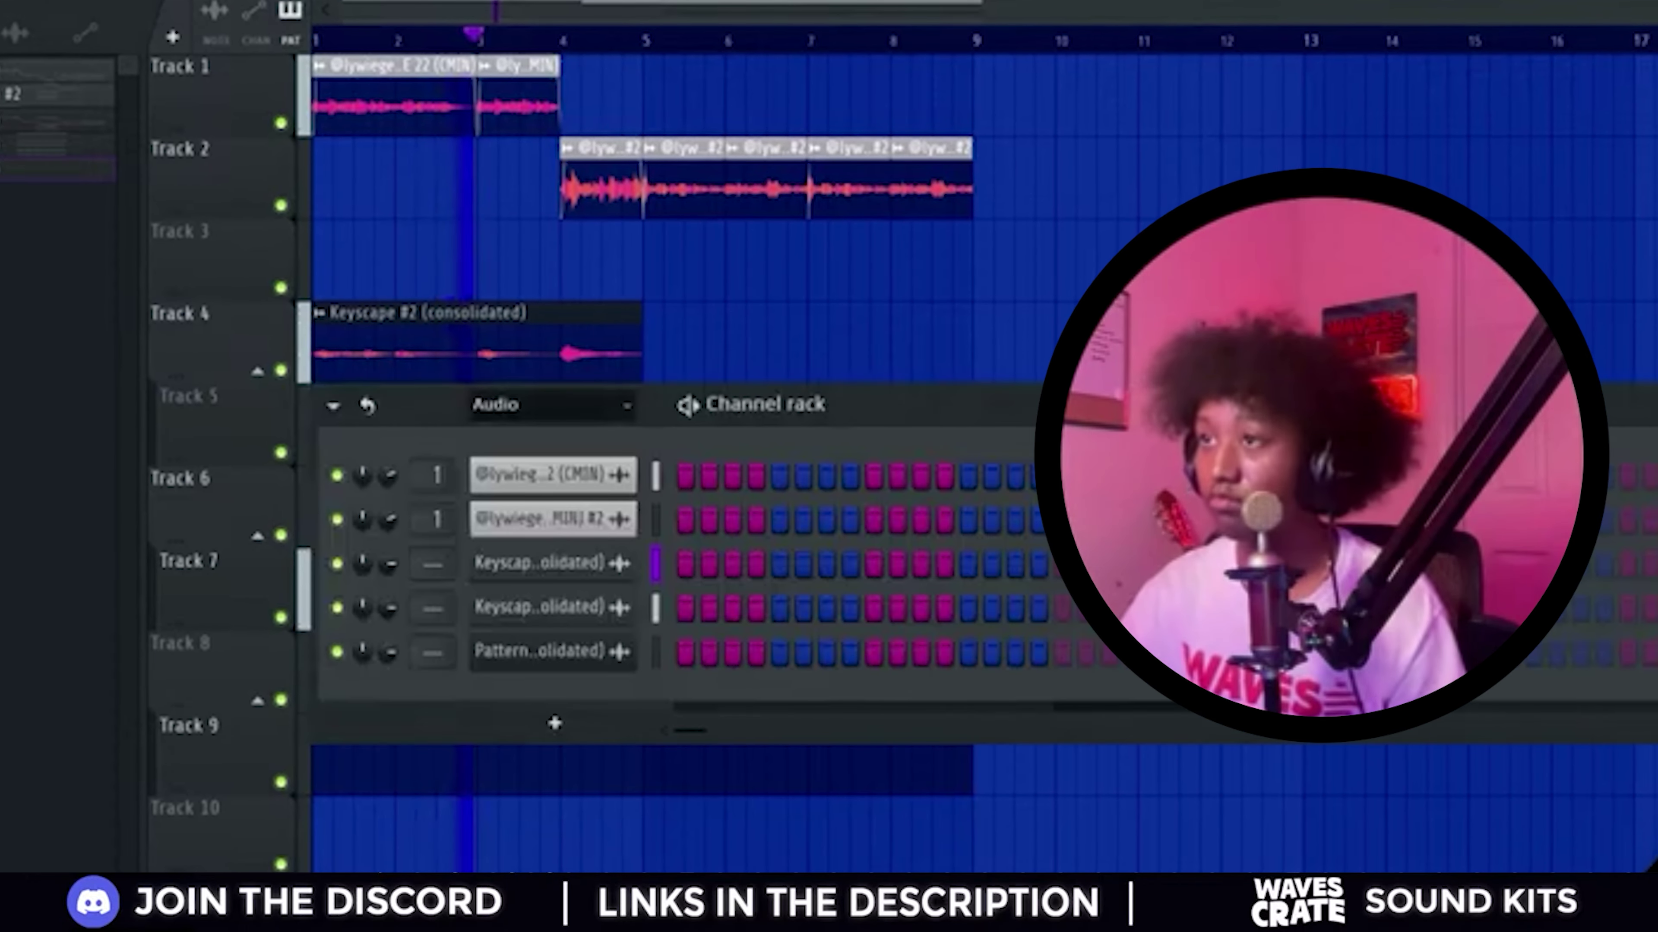
click(508, 404)
key(F6)
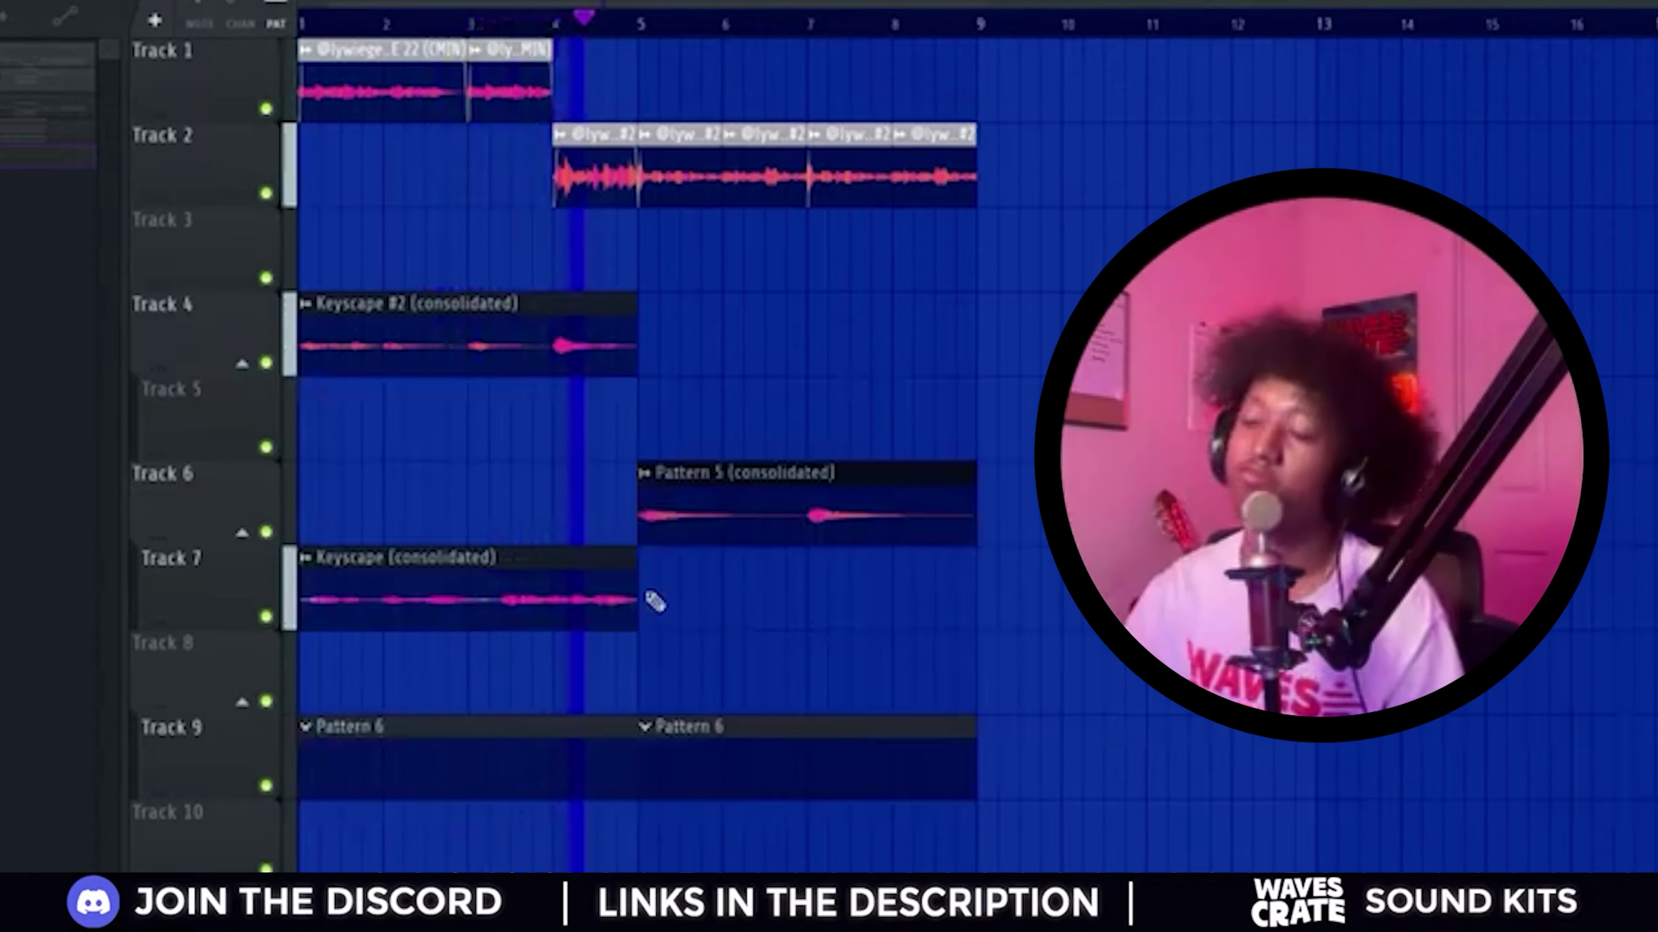
double_click(497, 352)
key(Escape)
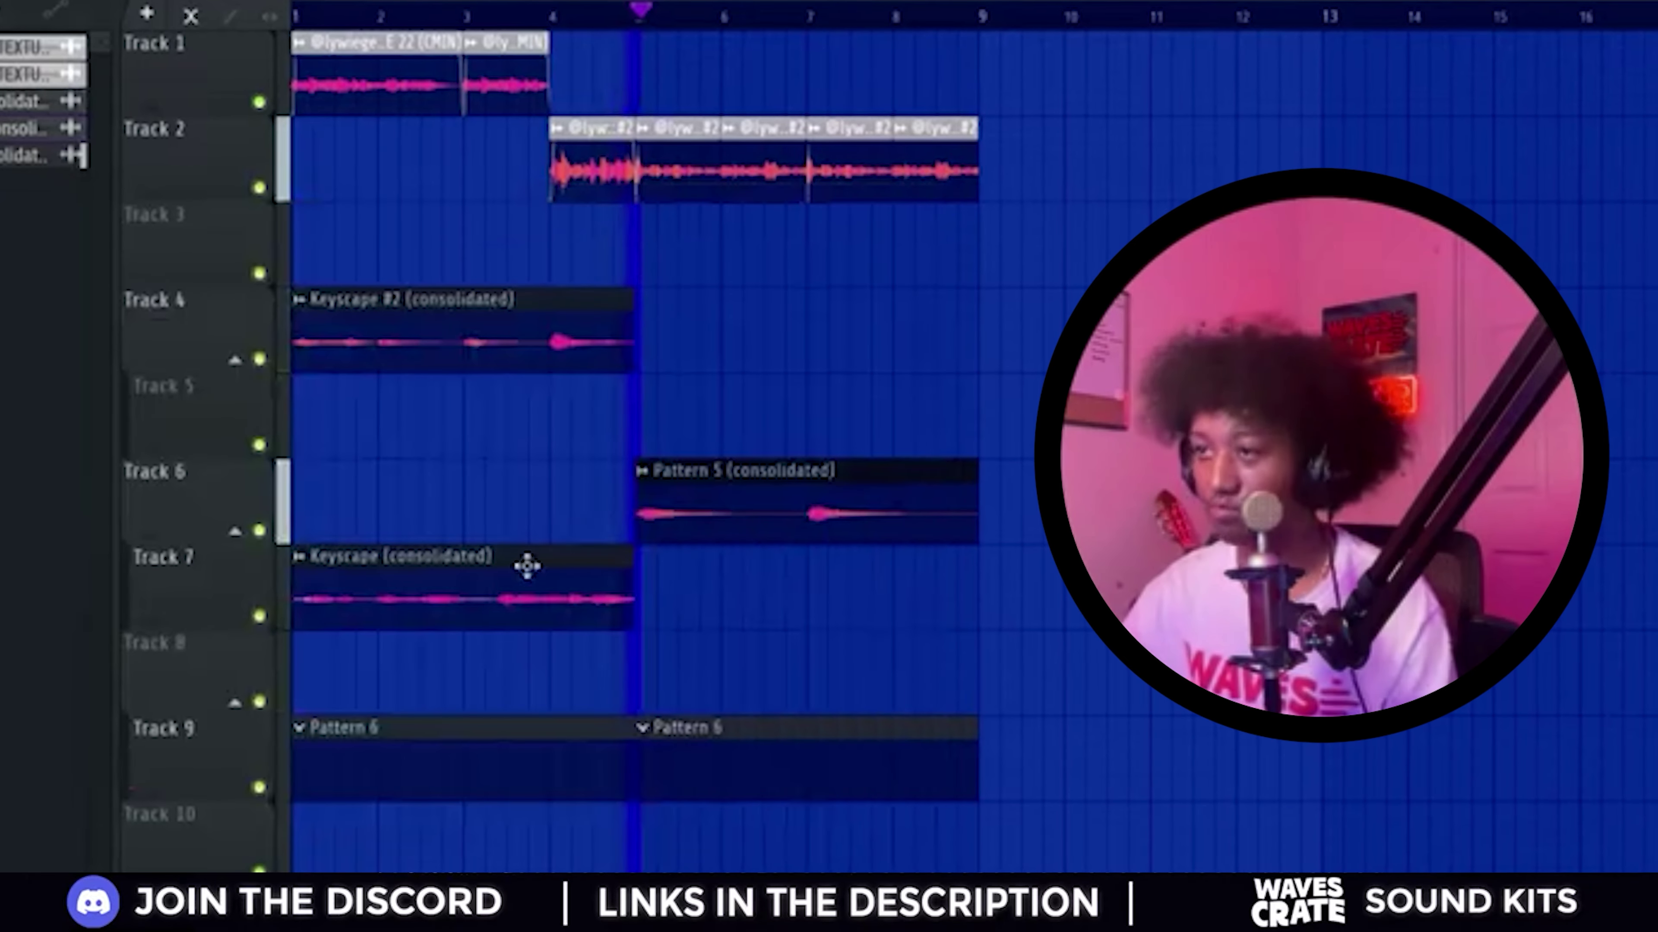
double_click(525, 566)
key(Escape)
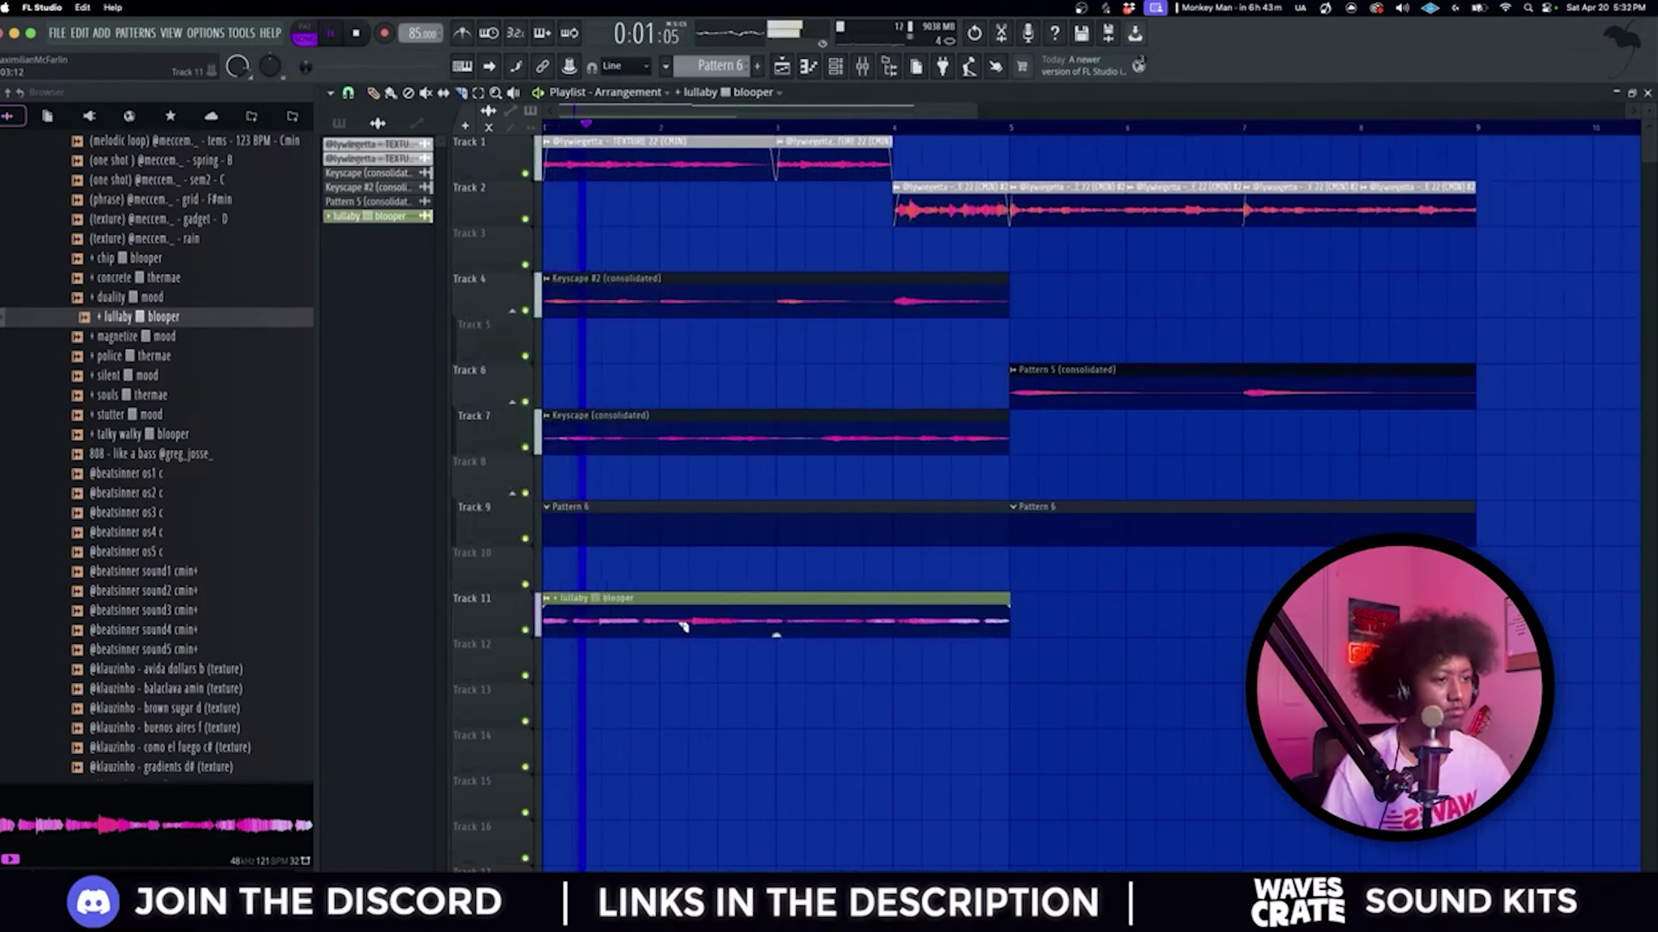
Step: Trim the lullaby blooper clip on Track 11 to its first half bar by deleting the sections after it
right_click(619, 628)
key(space)
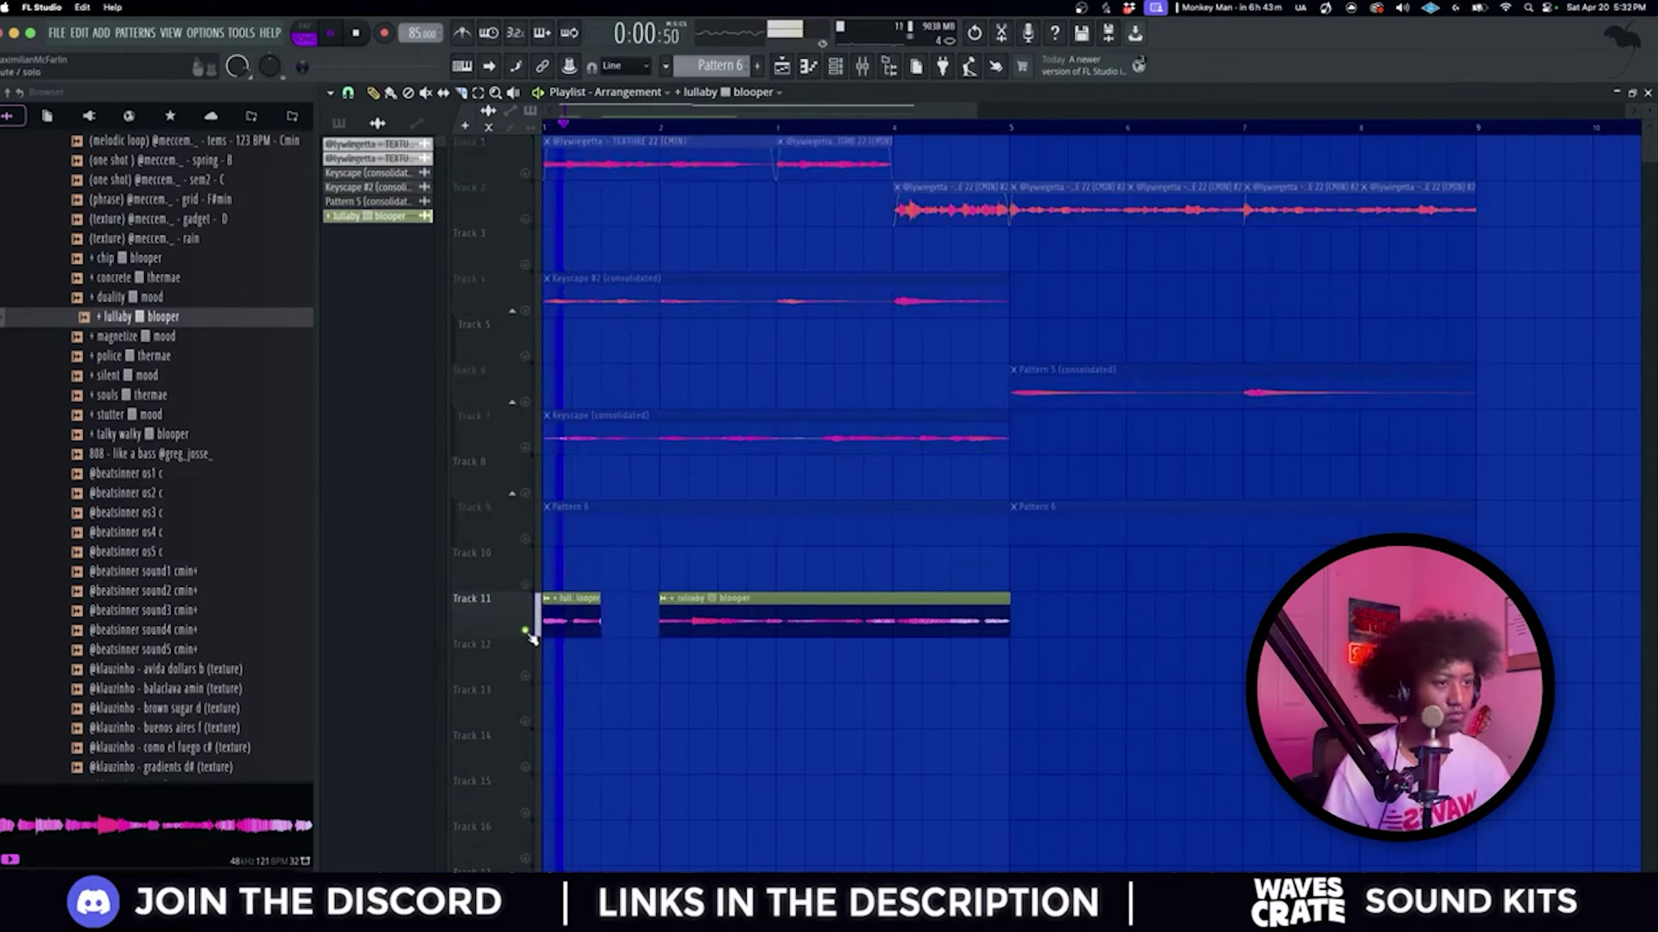
right_click(685, 623)
Step: Repeat the half-bar lullaby blooper slice on Track 11 up to bar 5 and make duplicated slices unique
key(ctrl+b)
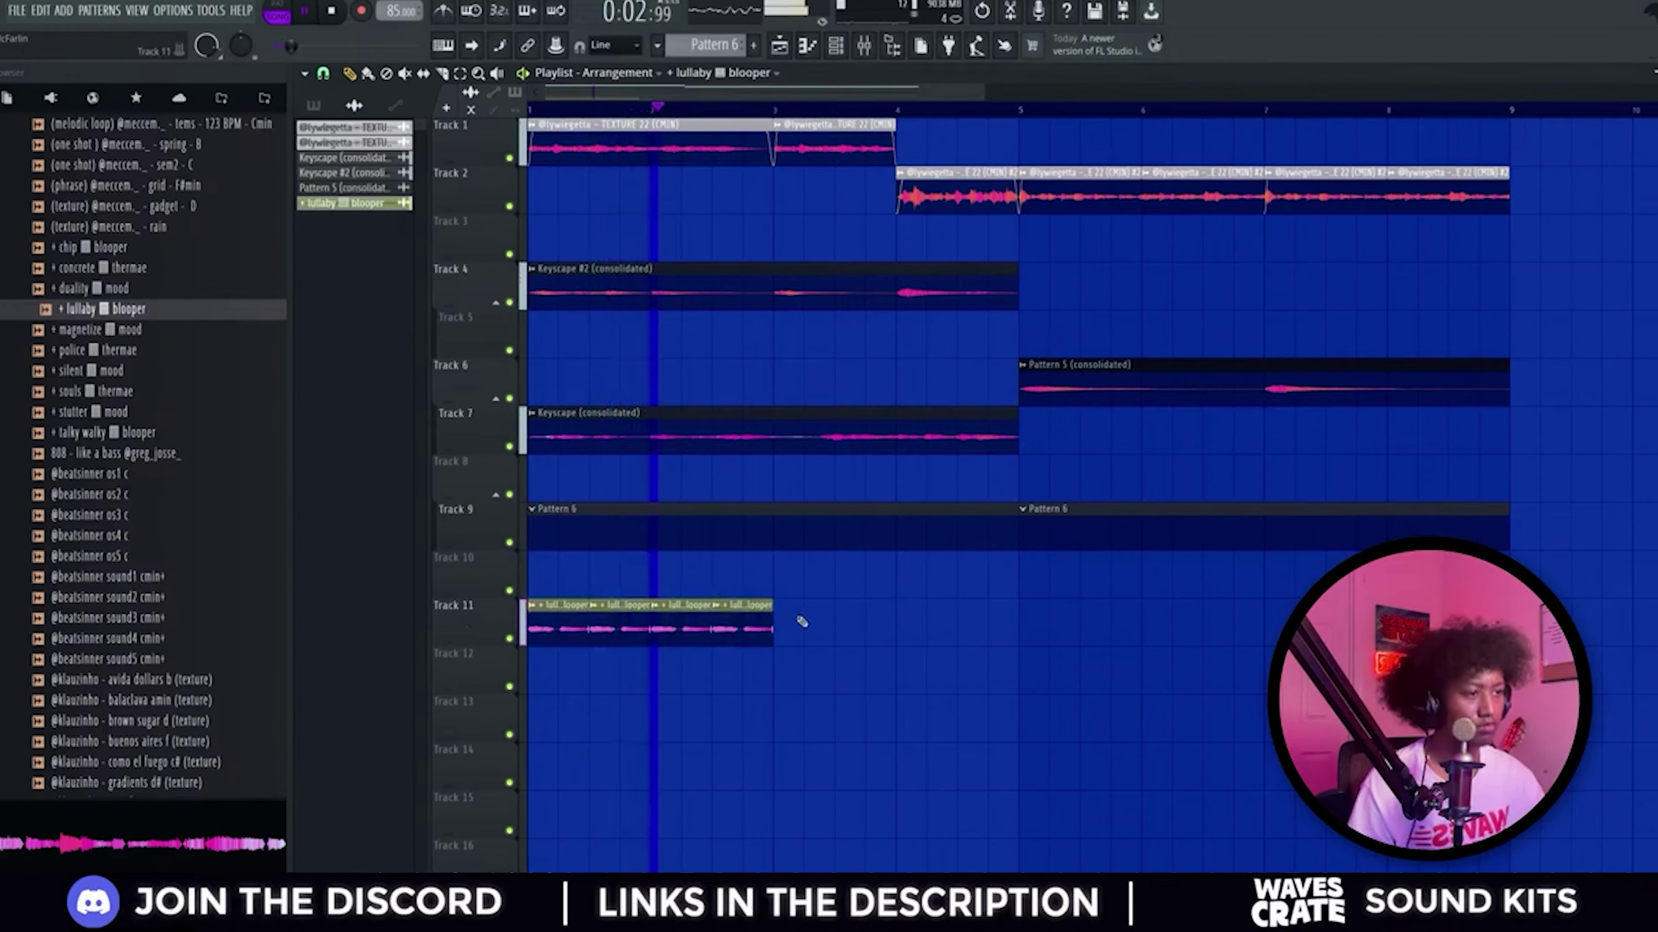
key(ctrl+b)
click(777, 605)
click(822, 754)
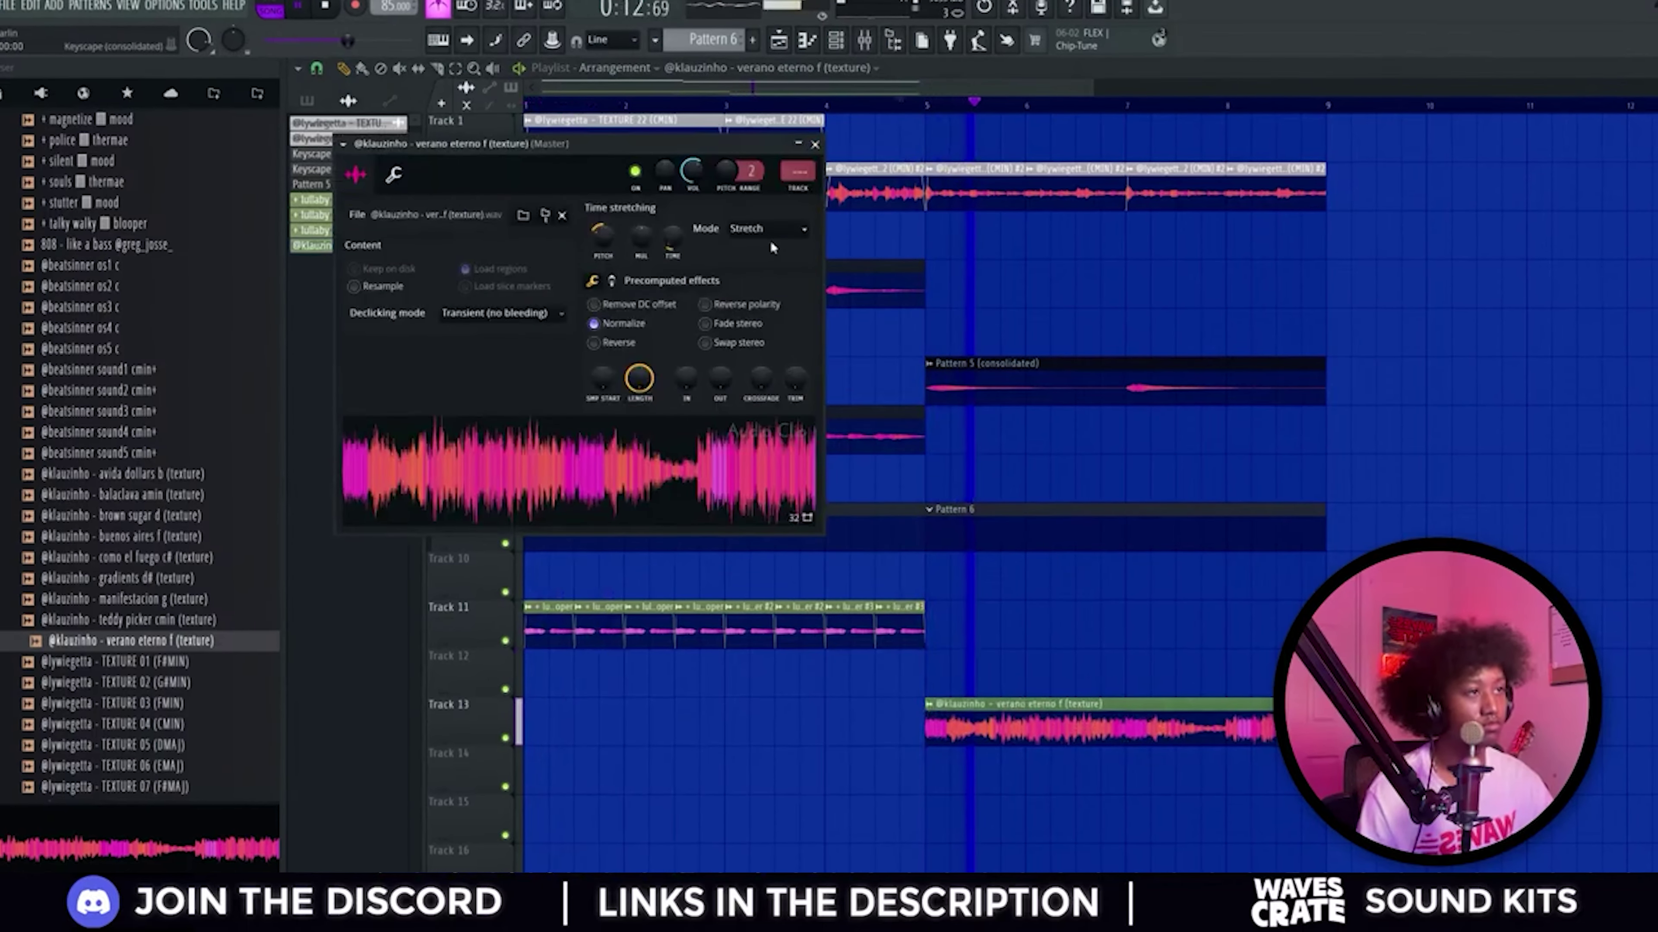
Step: Lower the volume of the verano eterno f (texture) clip on Track 13 and close the SoundShifter and mixer windows
drag(694, 176, 690, 197)
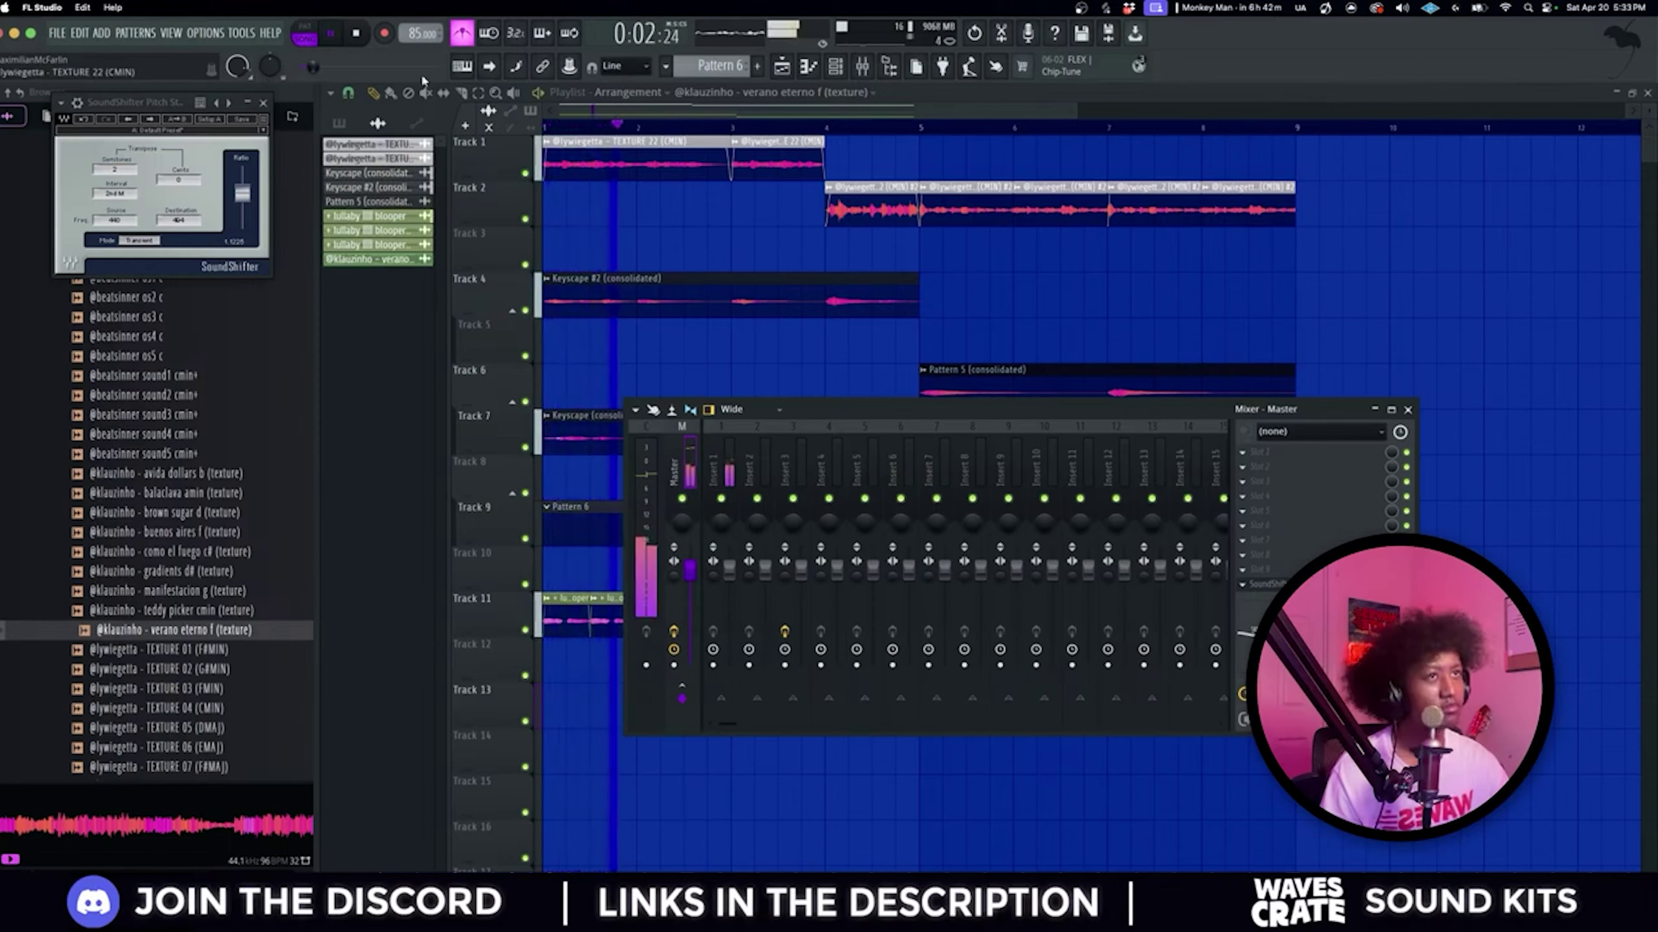
click(264, 104)
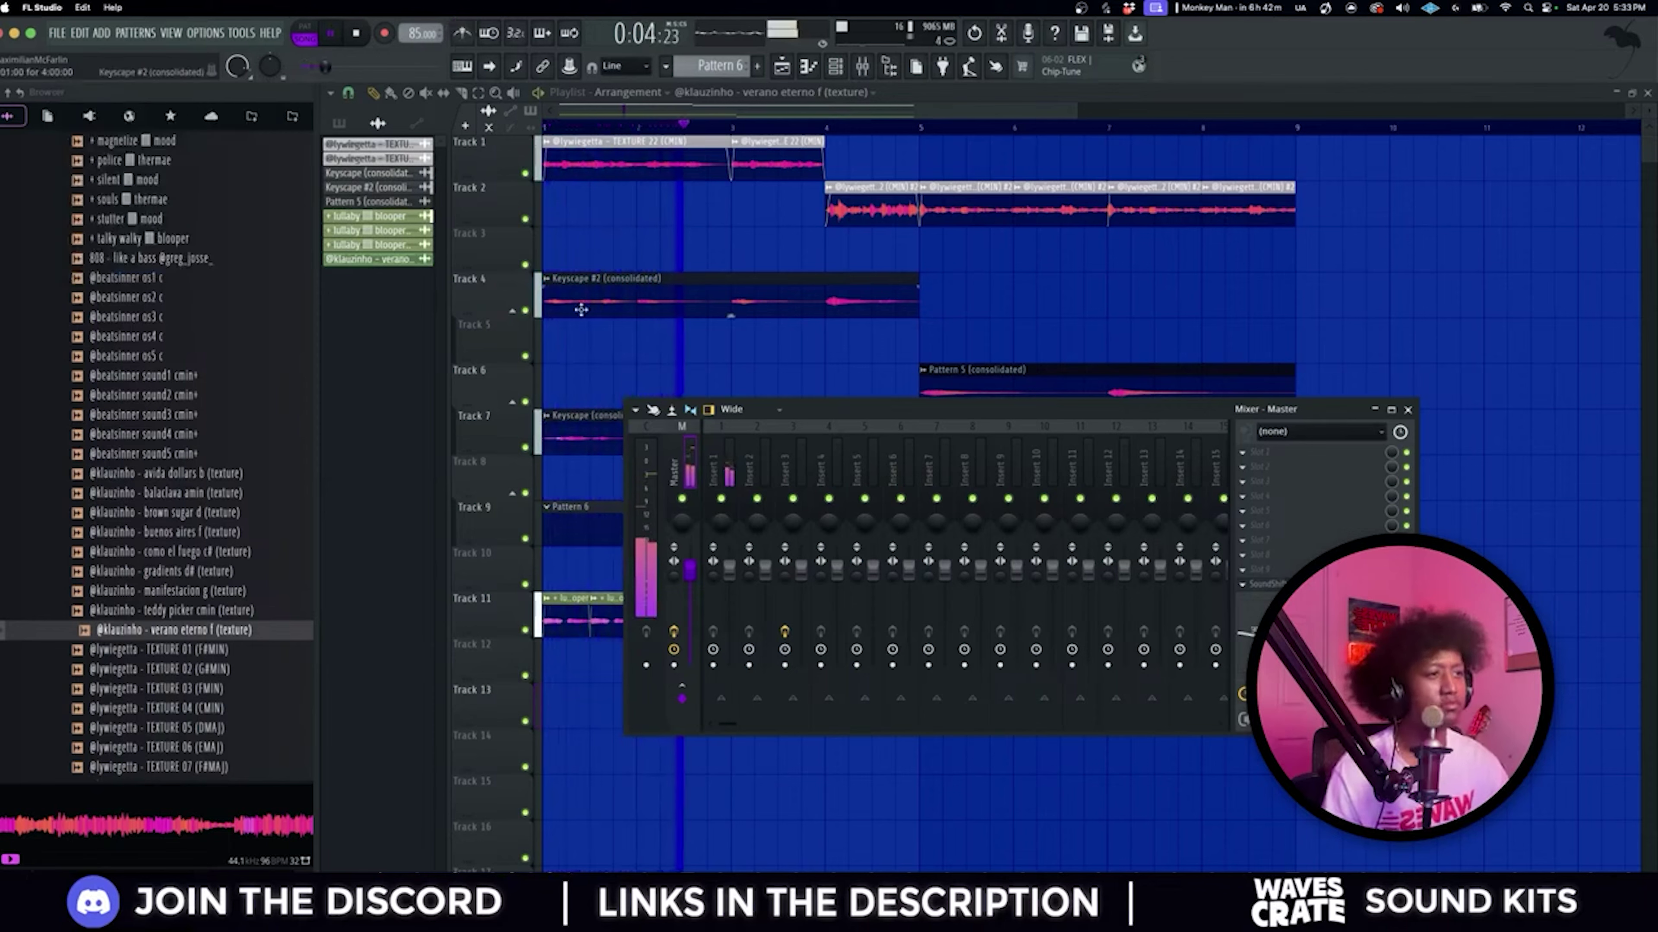
key(F9)
Step: Balance the clip volumes of Keyscape #2, Keyscape, lullaby blooper #3 and verano eterno f (texture) during playback
double_click(683, 291)
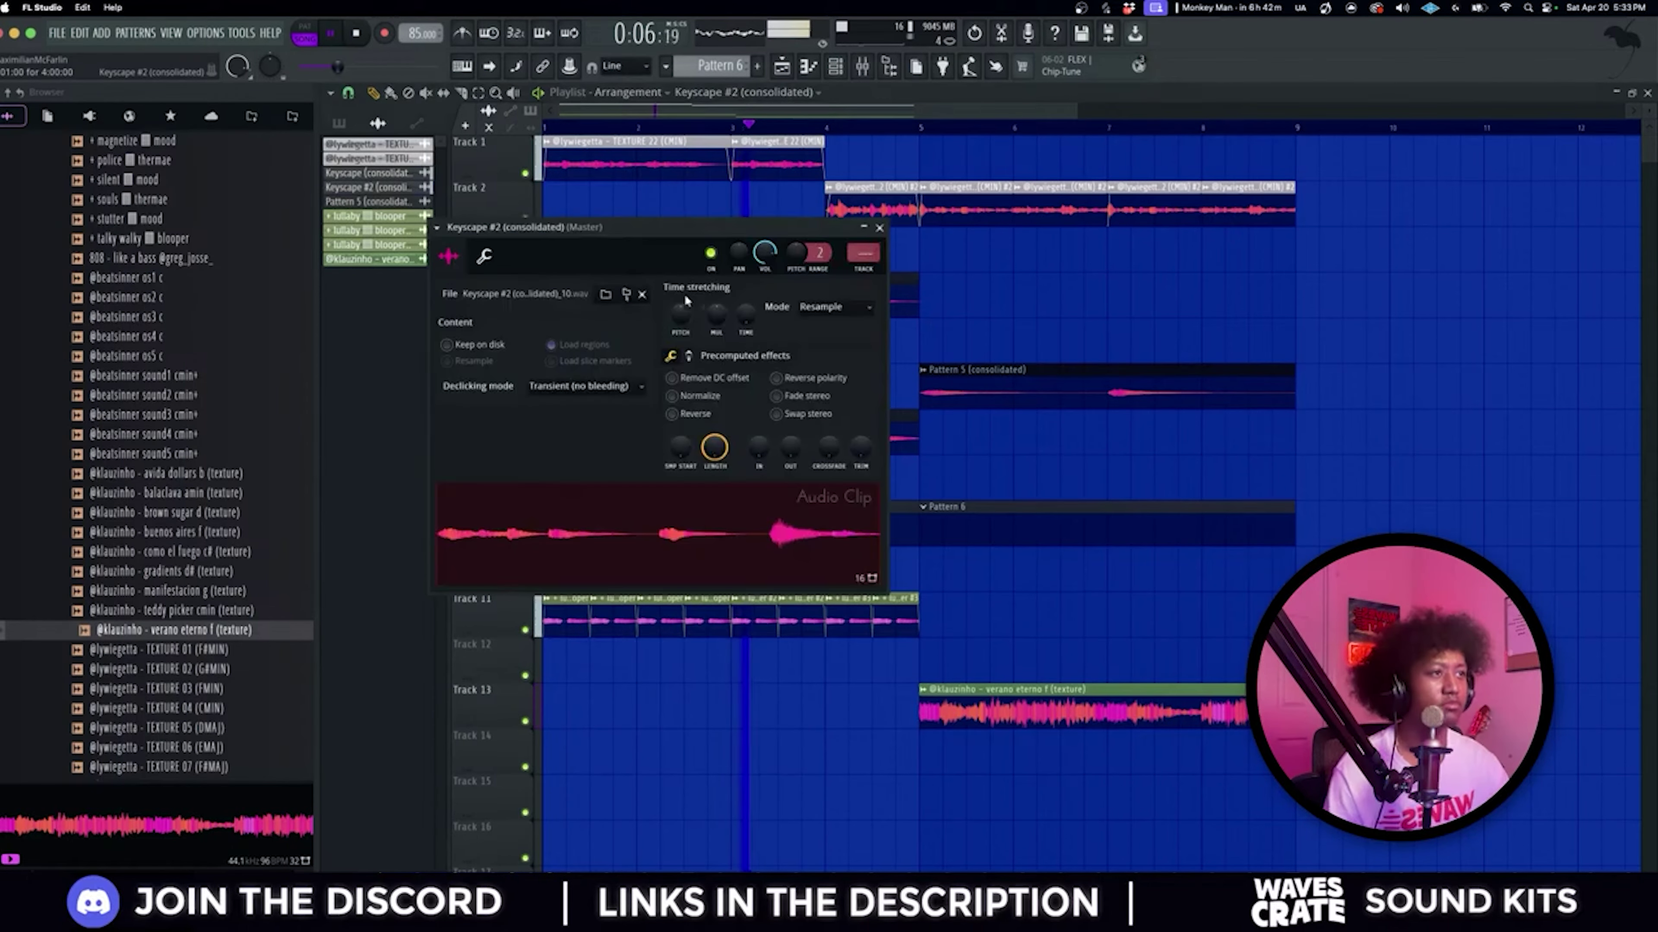
key(Escape)
double_click(689, 437)
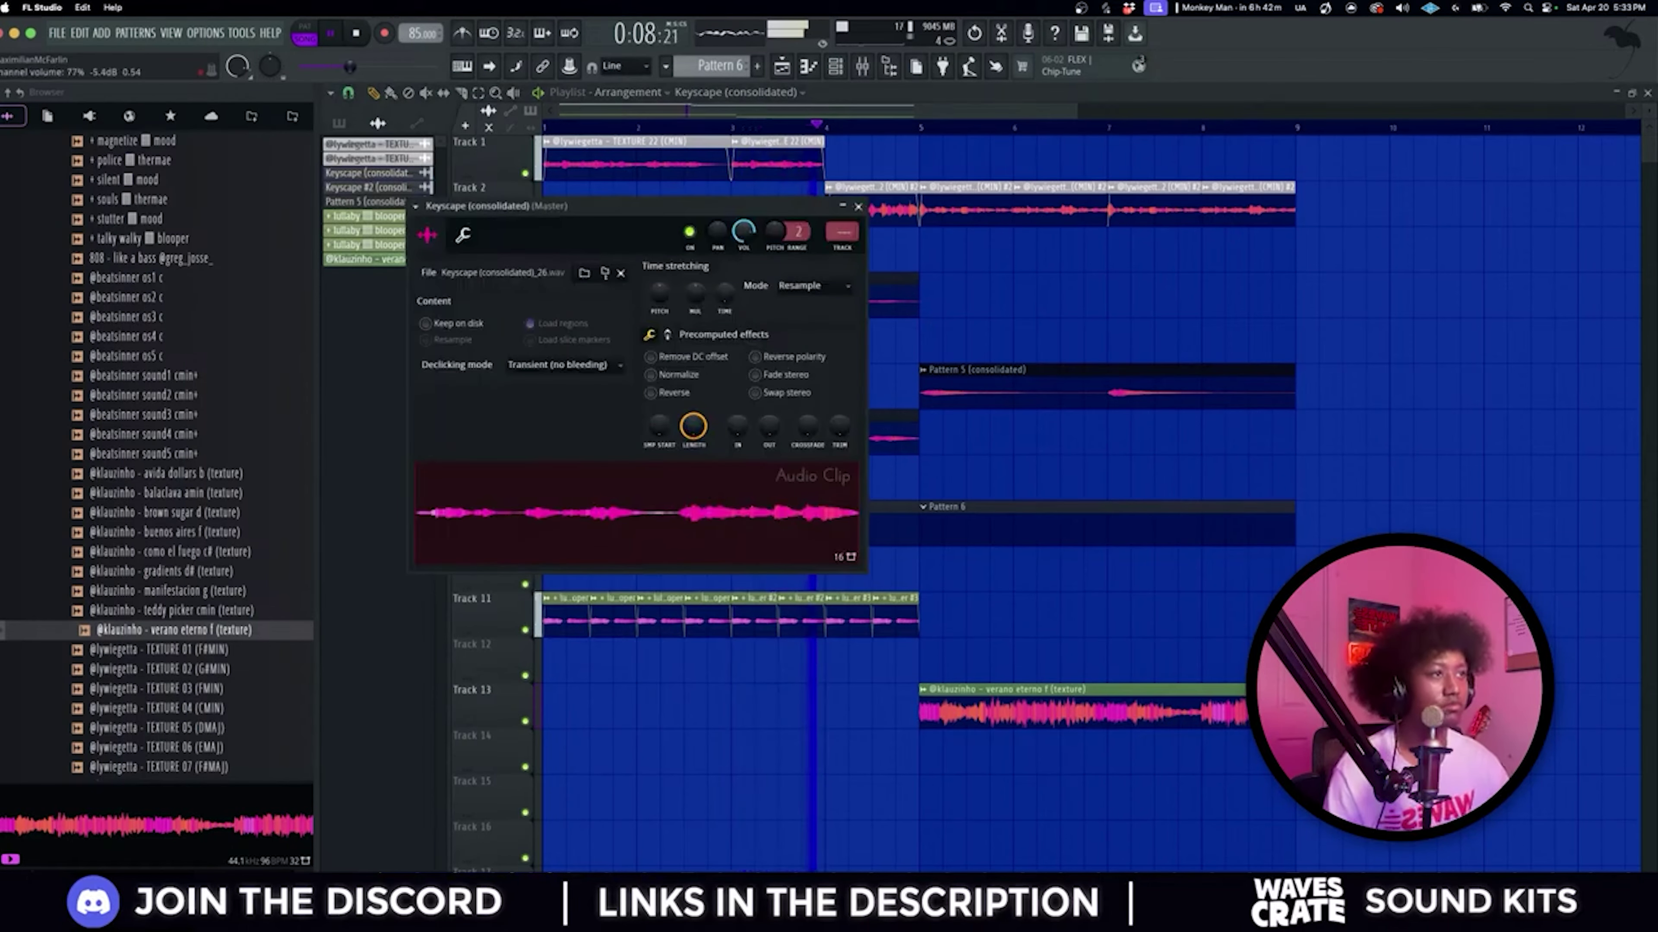
key(Escape)
double_click(844, 617)
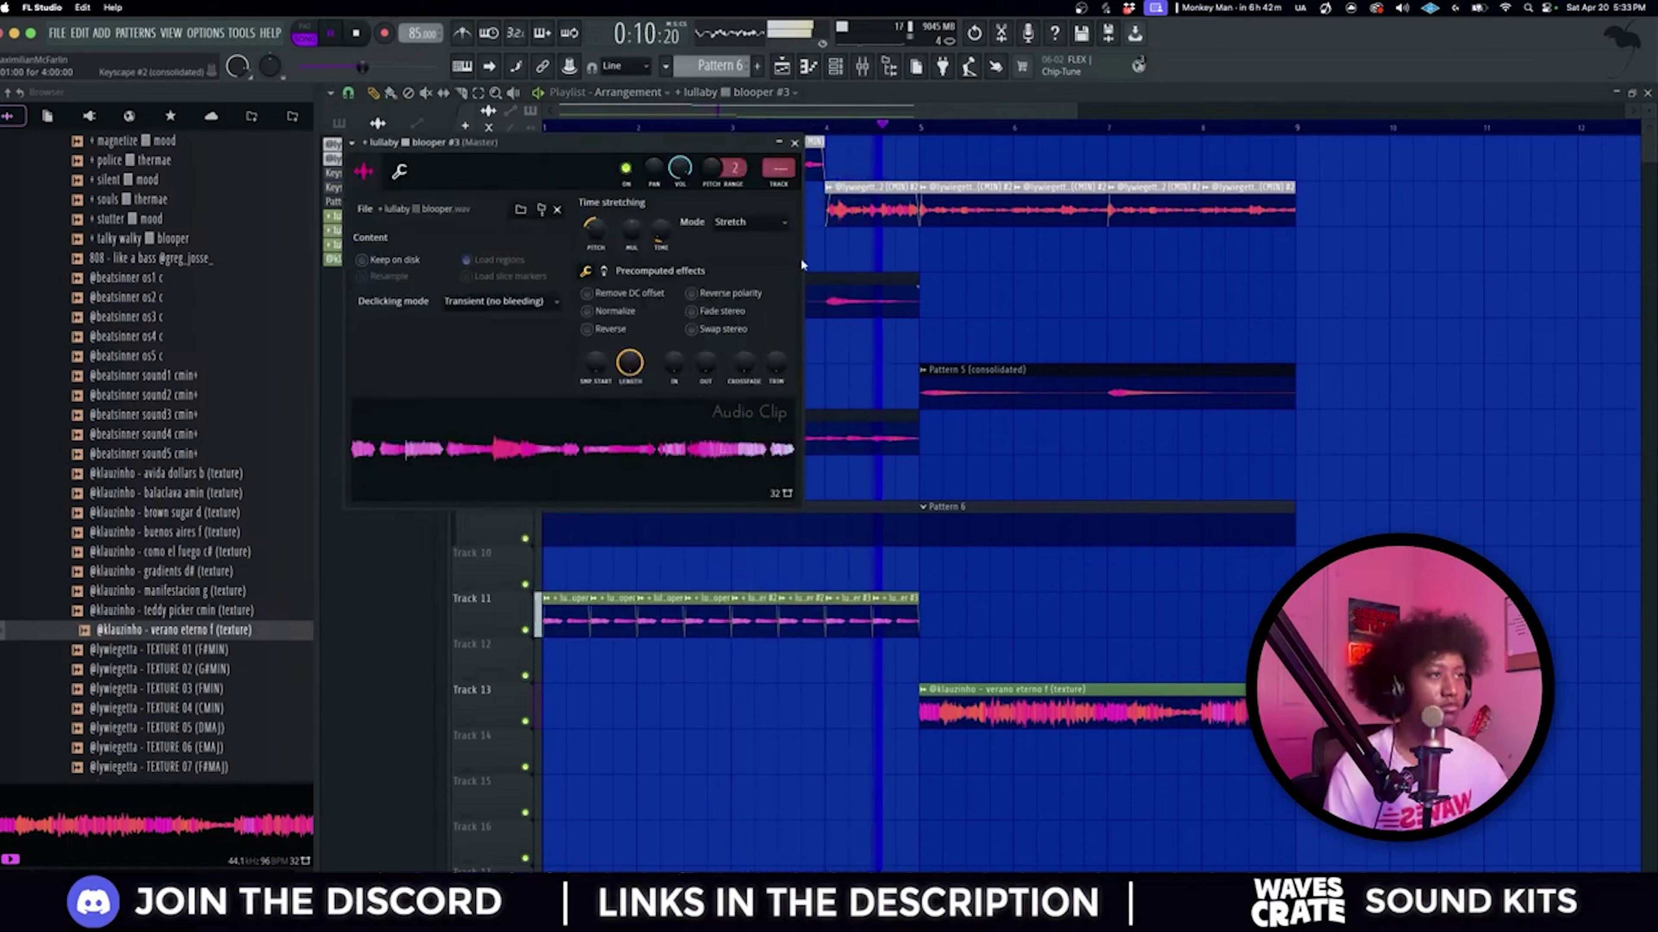
key(Escape)
double_click(1099, 712)
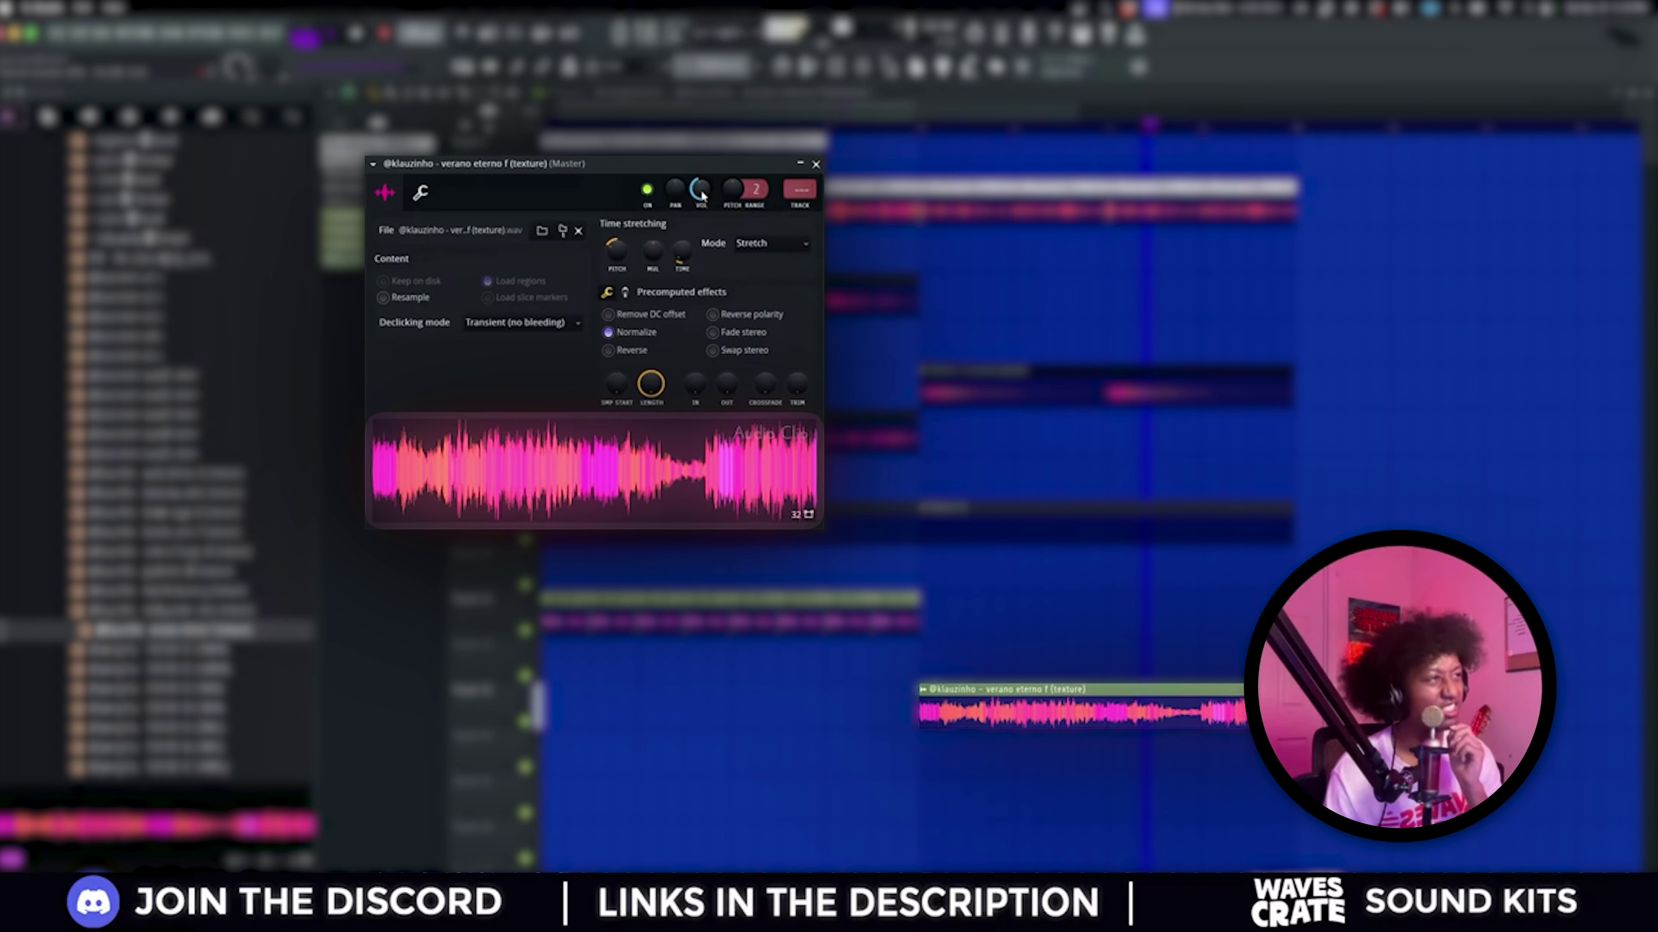
key(Escape)
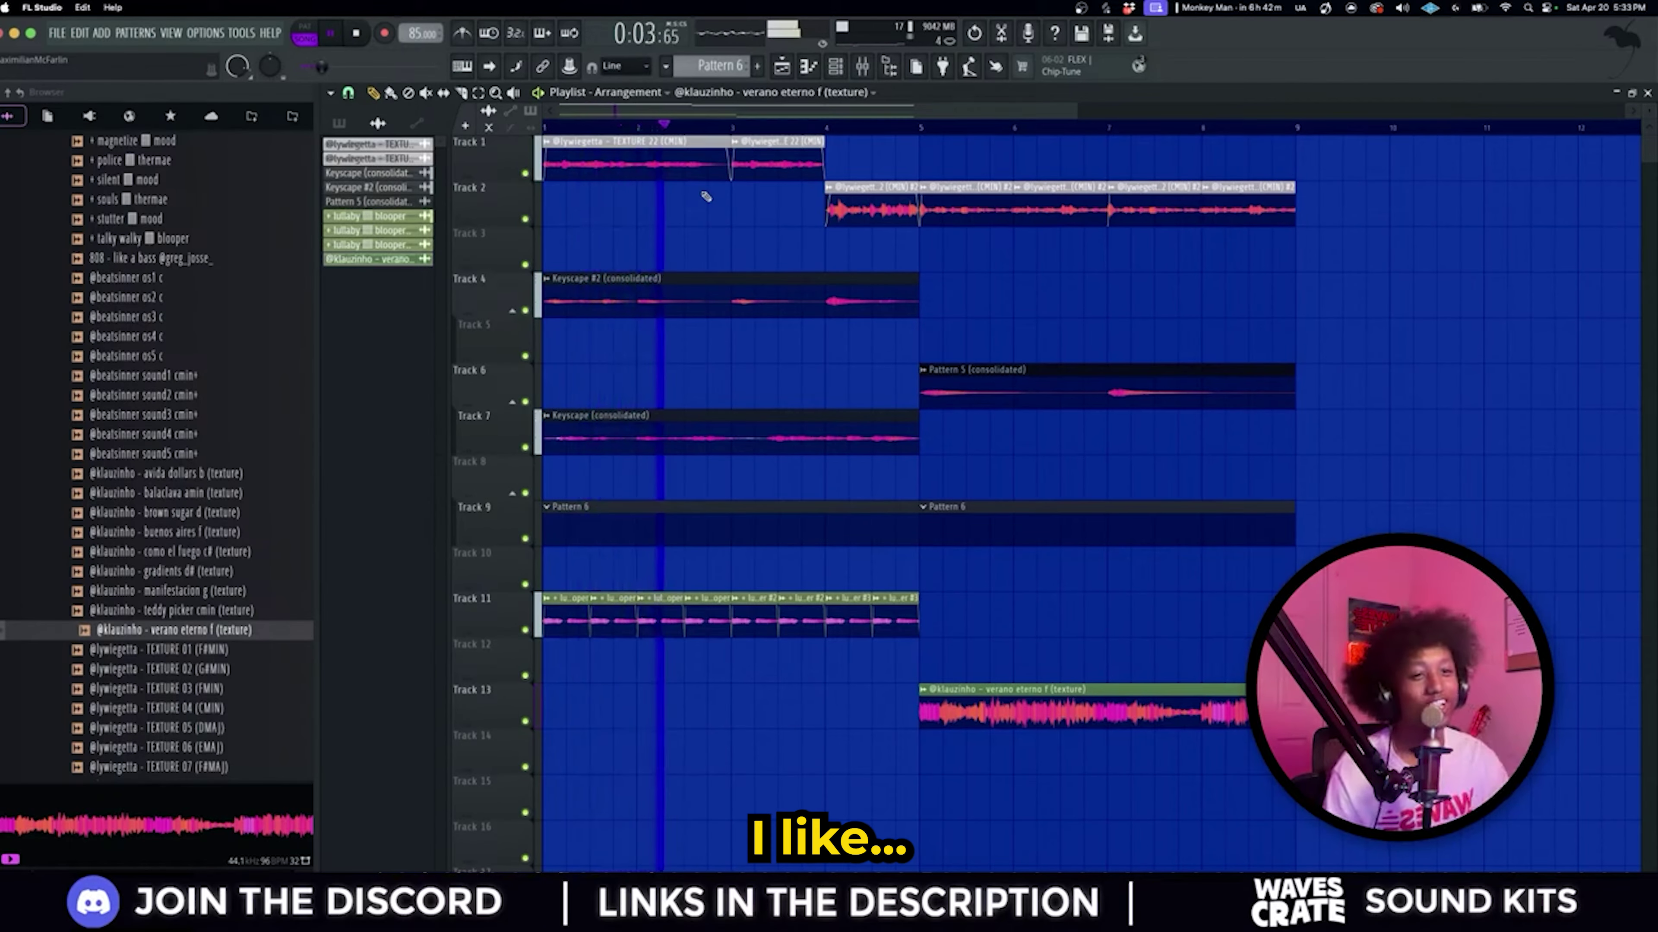
key(space)
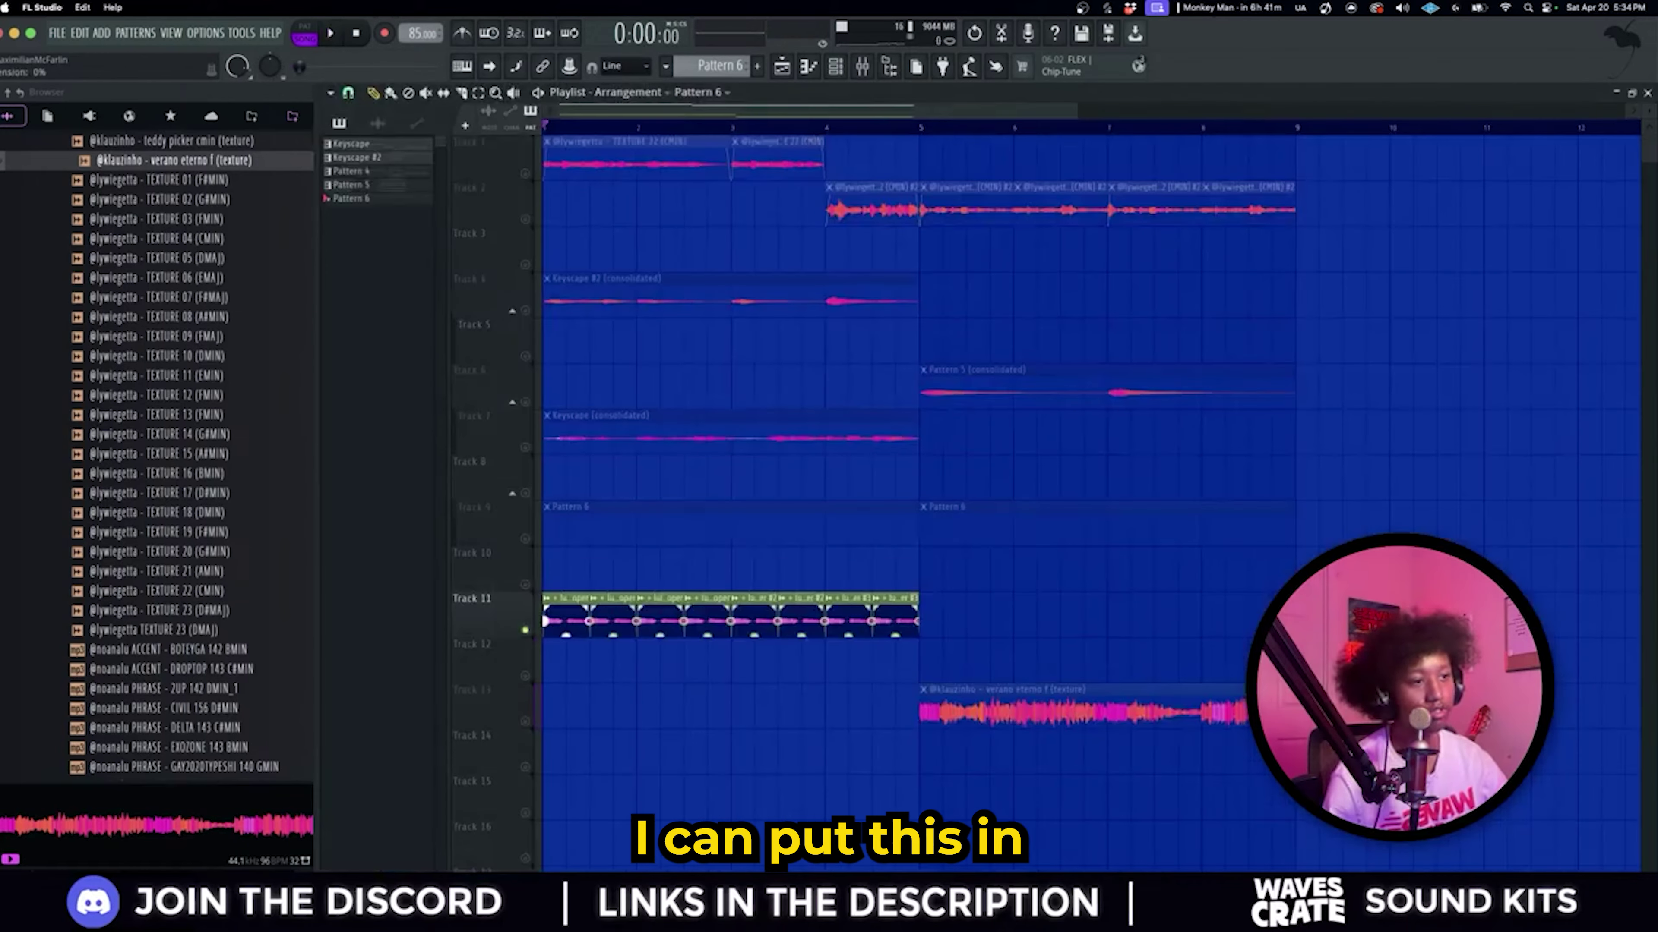
Step: Add the Chroma effect to the lullaby blooper's mixer track 2, with root note G# and the NATURAL* min scale
double_click(555, 622)
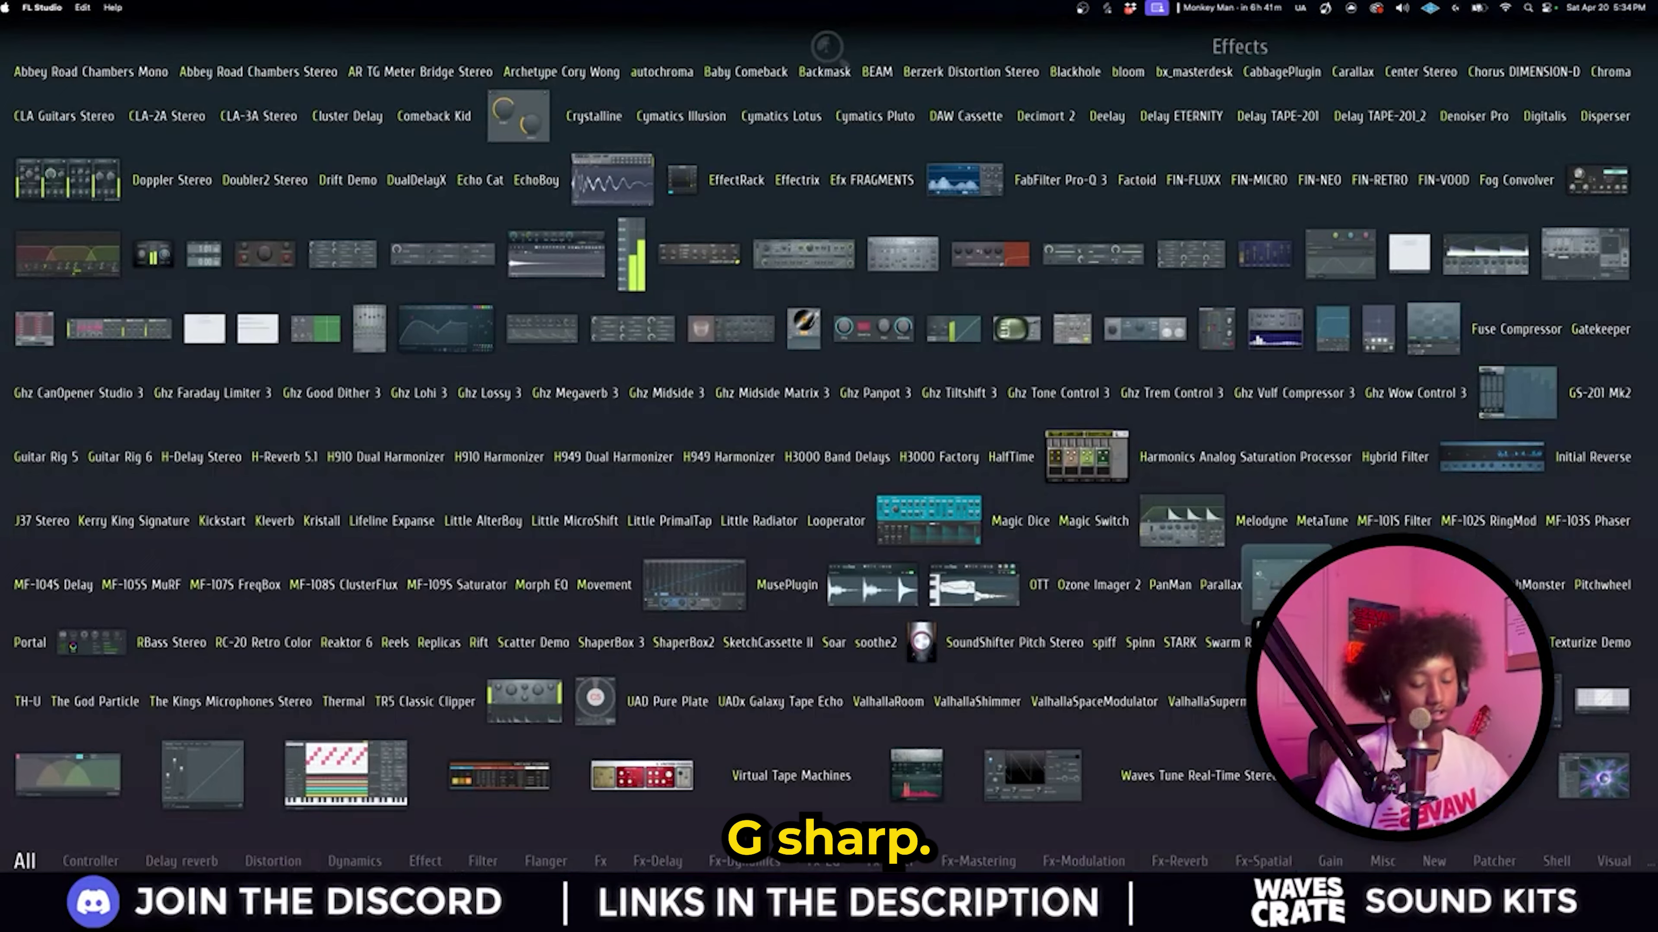
text(chr)
click(1609, 71)
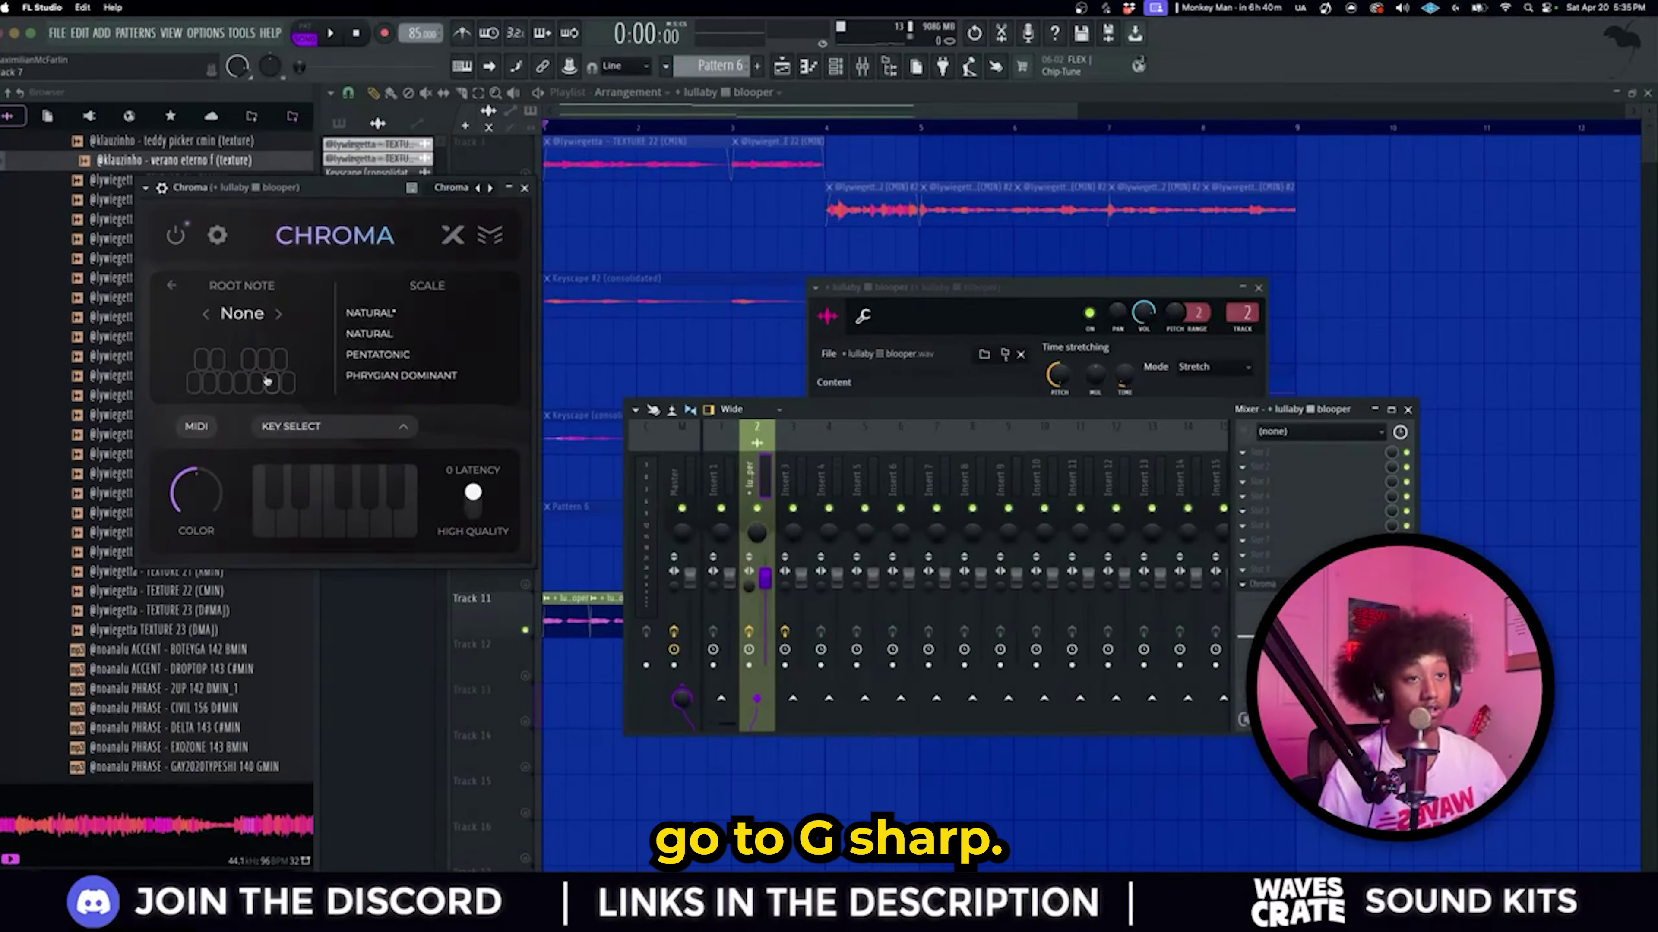
key(space)
click(246, 566)
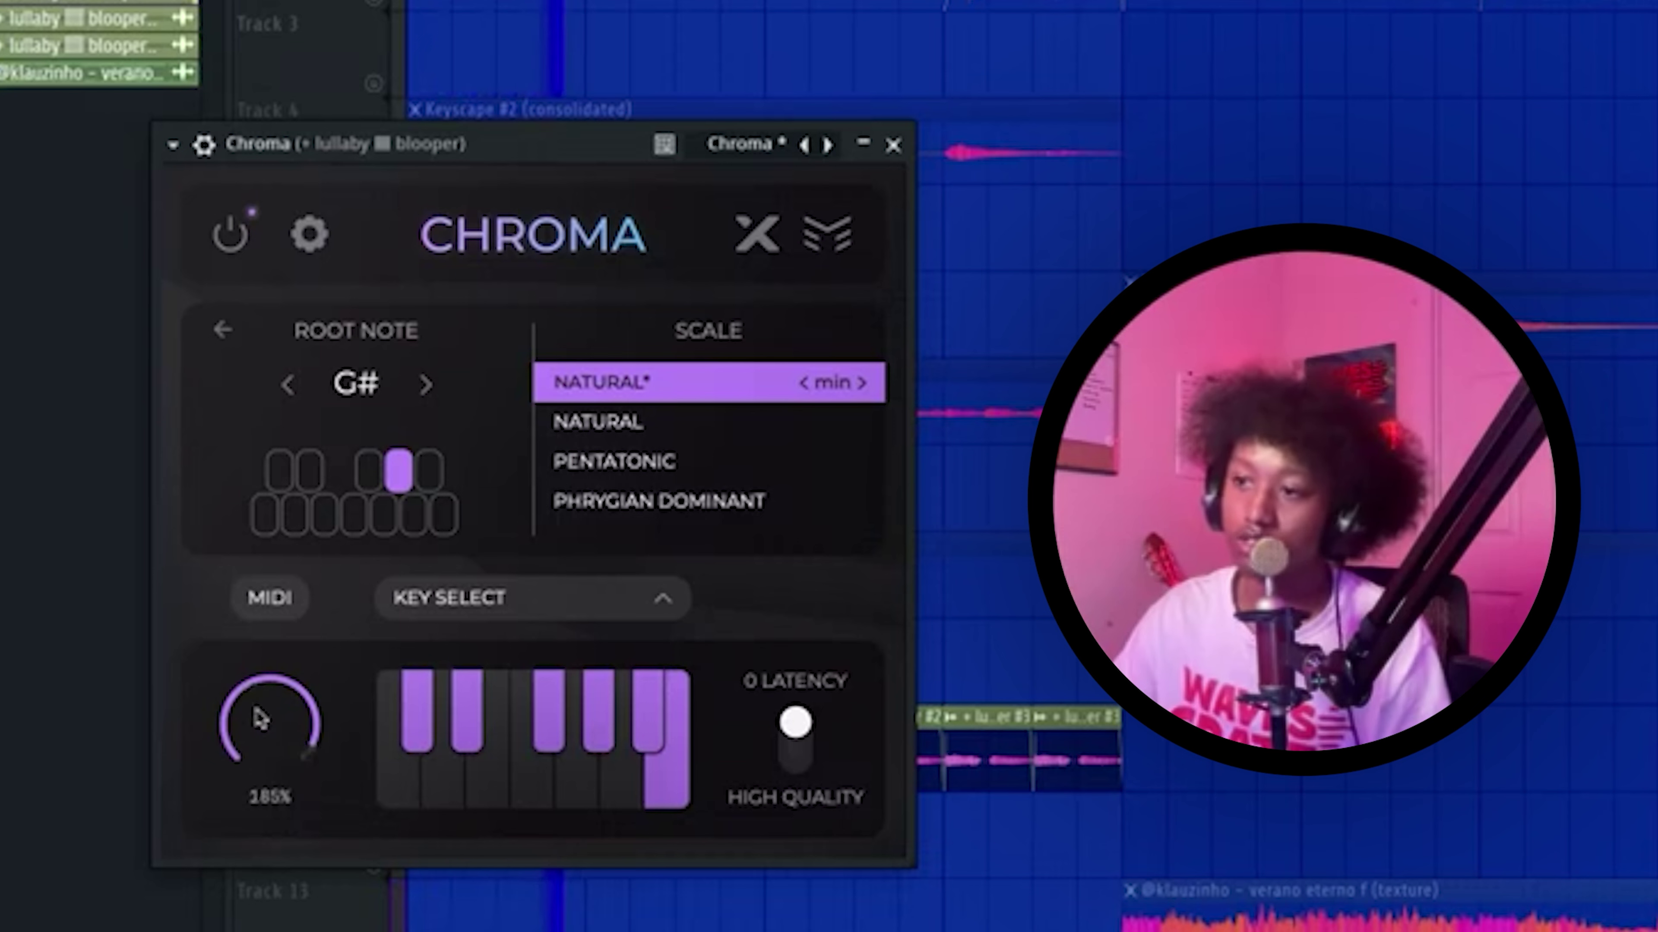
Step: Compare Chroma's Color amount at 0% with a higher setting and close the plugin window
drag(262, 718, 262, 816)
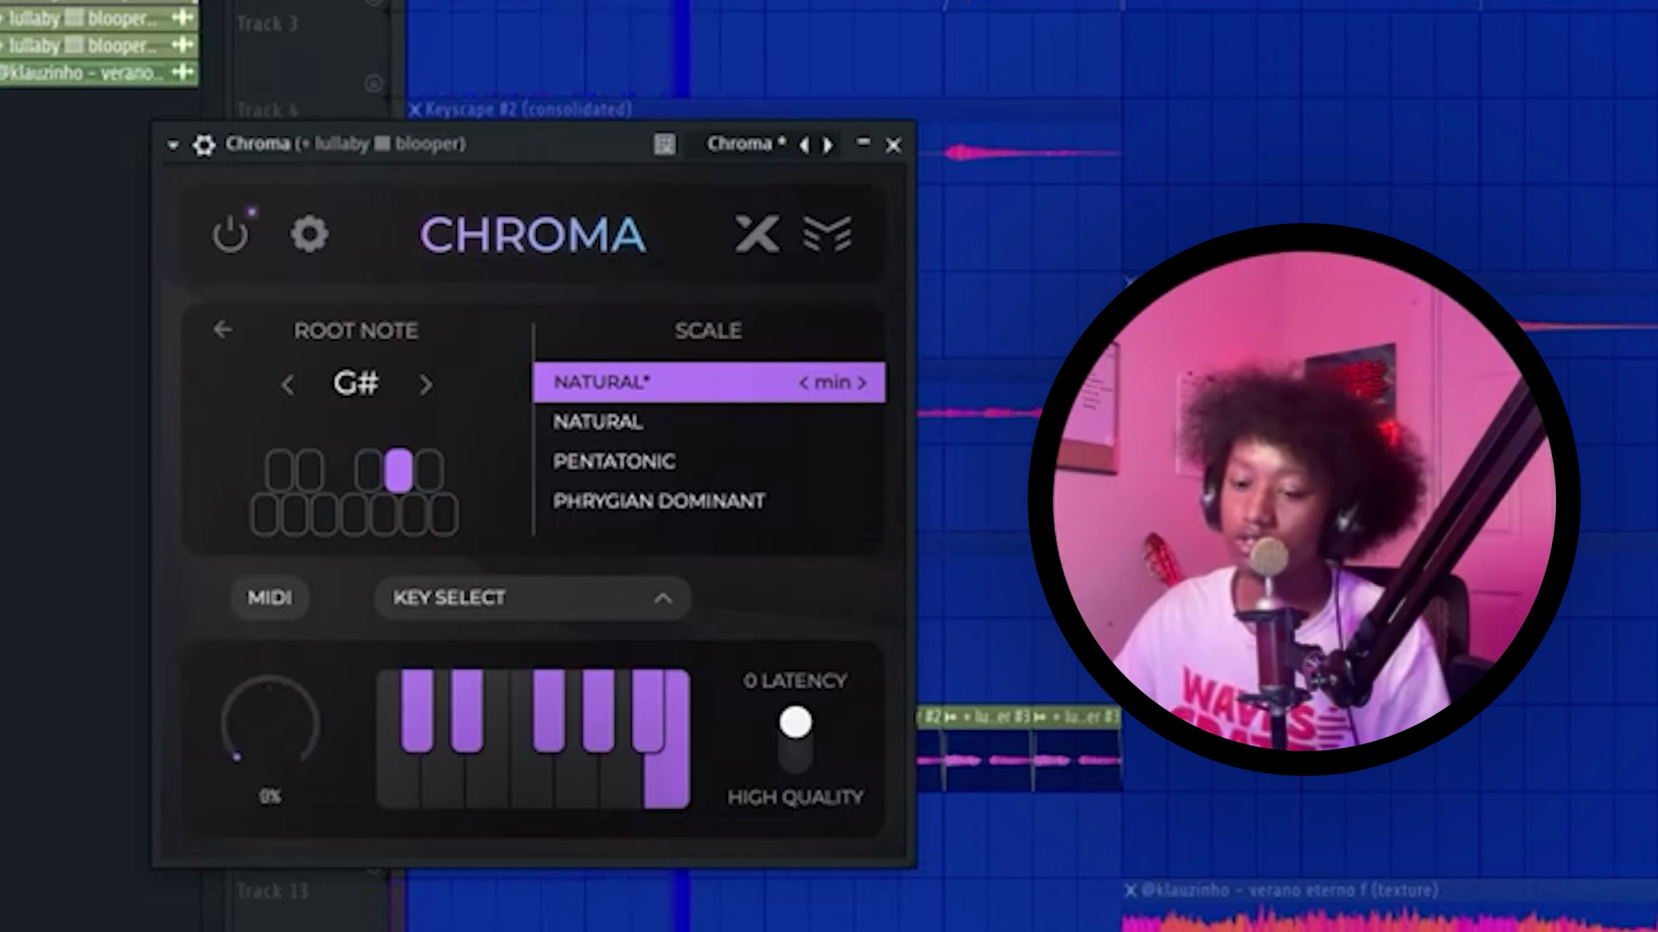
drag(269, 725, 325, 810)
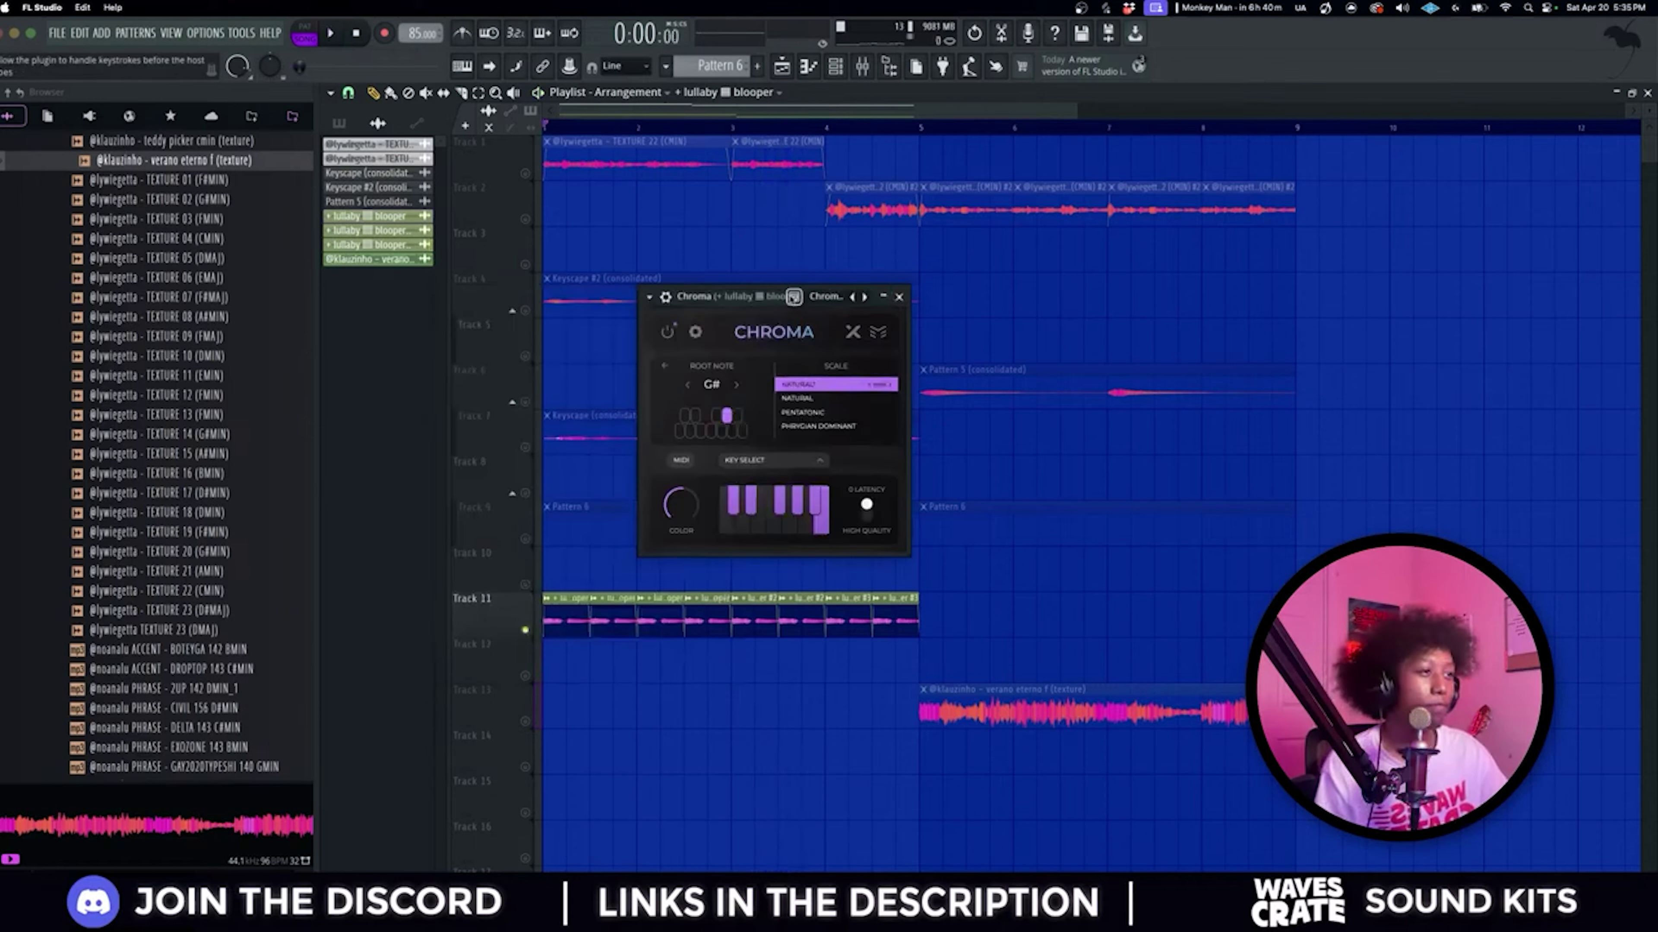
click(882, 297)
key(space)
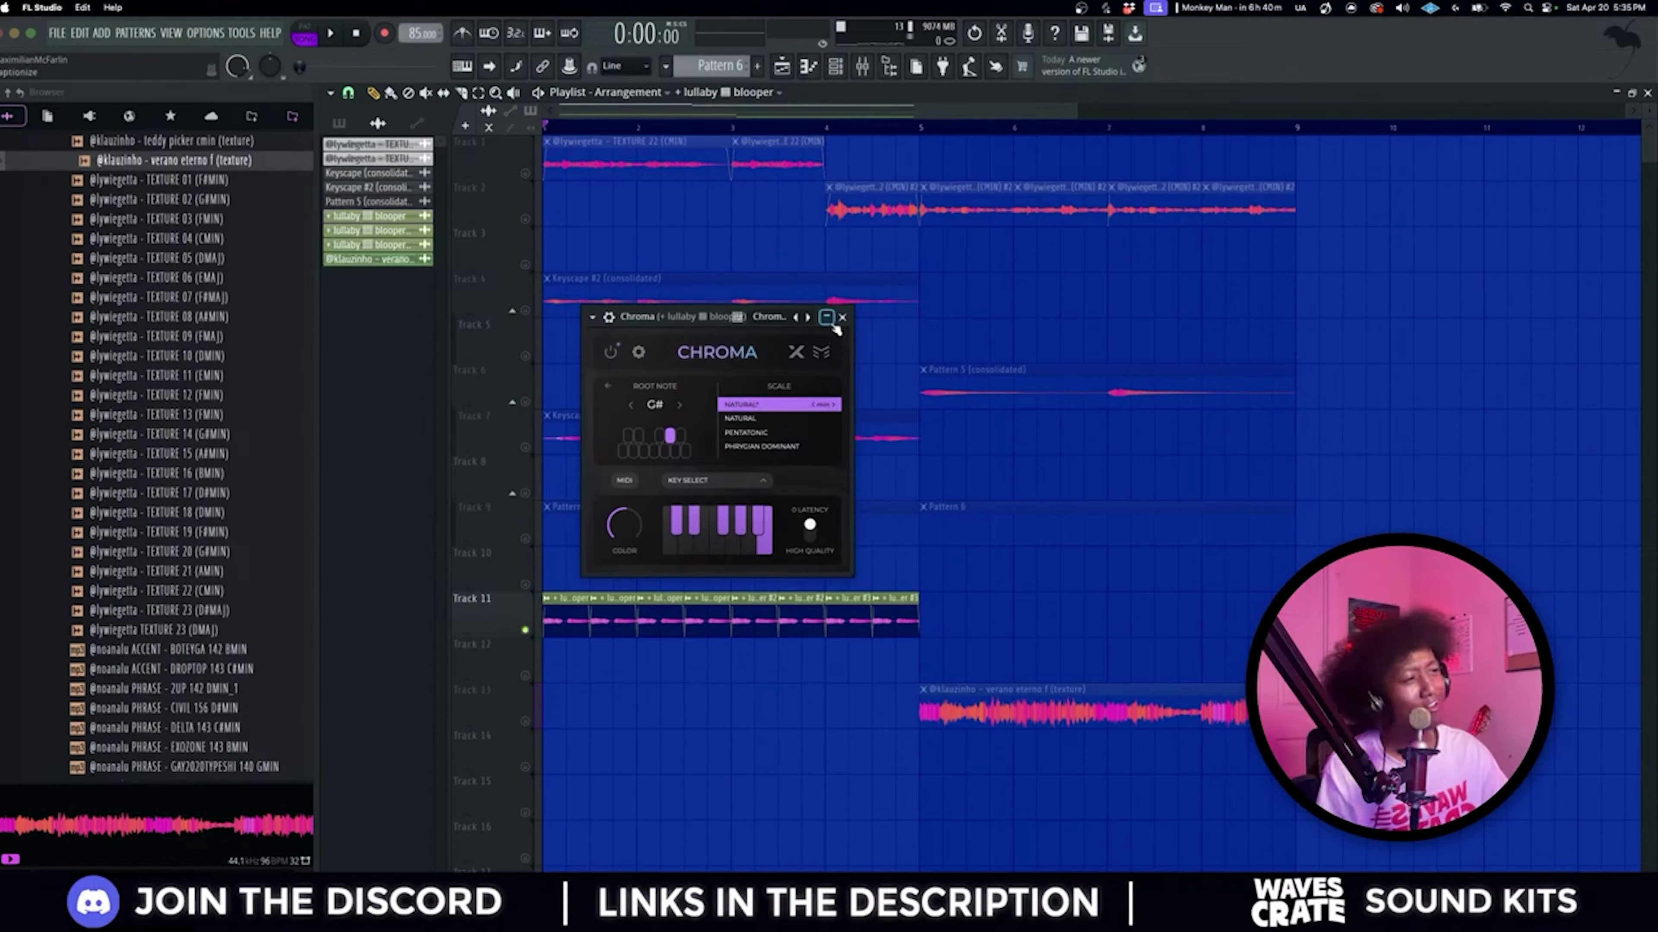
click(846, 306)
Step: Add ShaperBox 3 to the lullaby blooper's mixer track and load a preset curve into its panning shaper
double_click(566, 616)
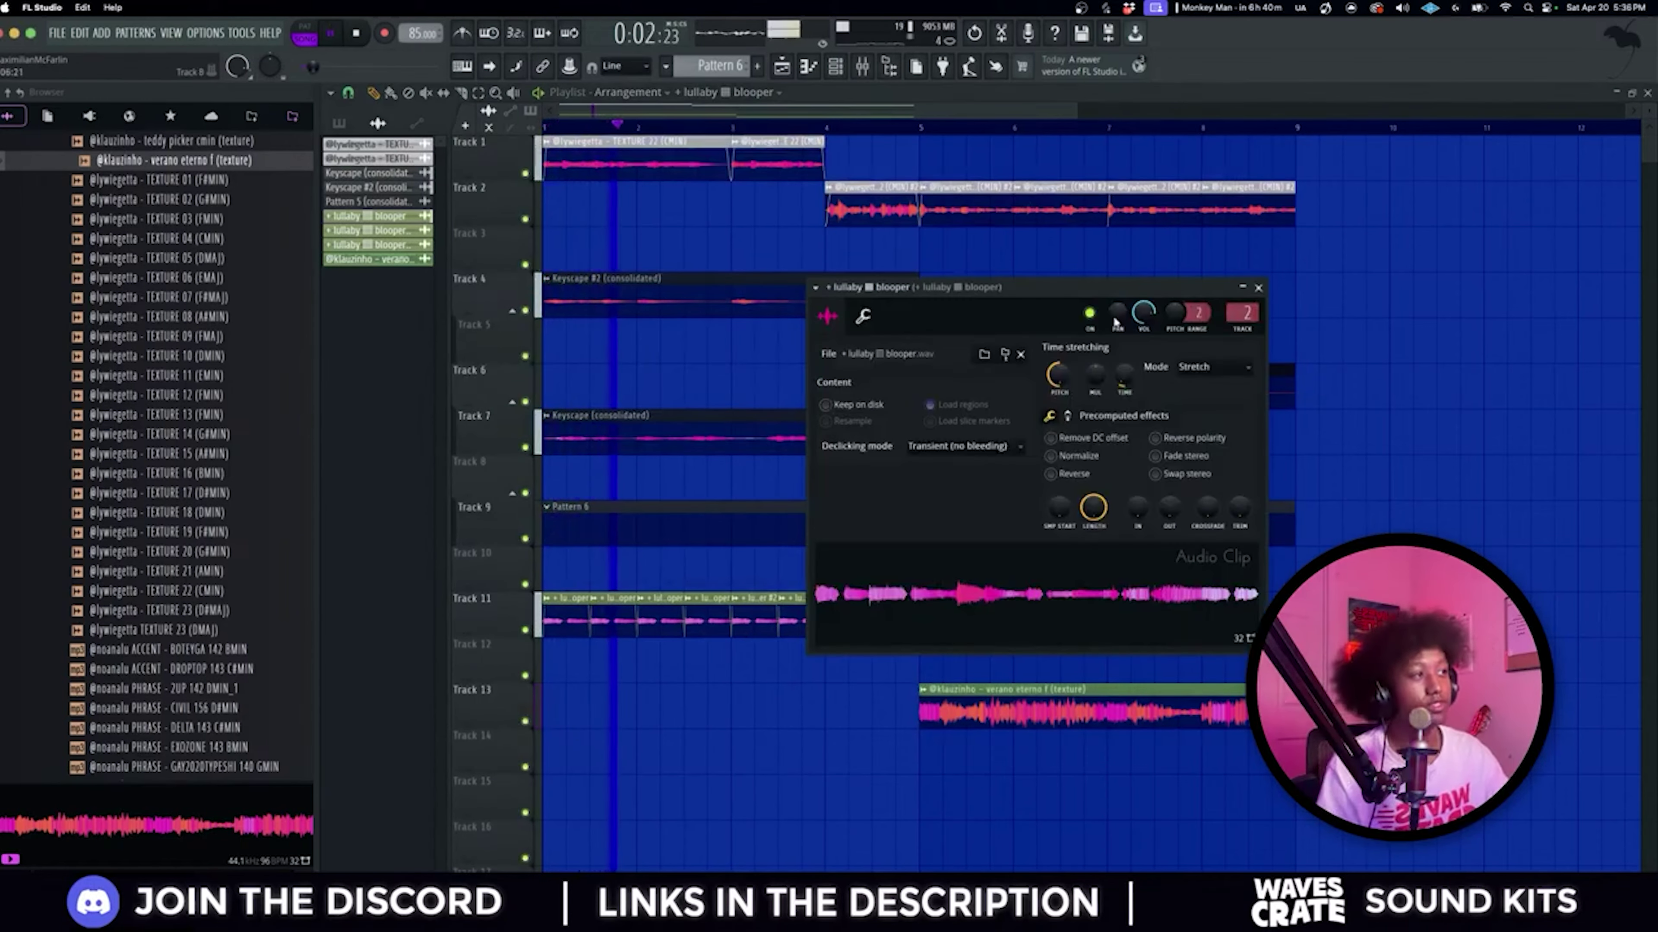
click(1258, 288)
click(862, 65)
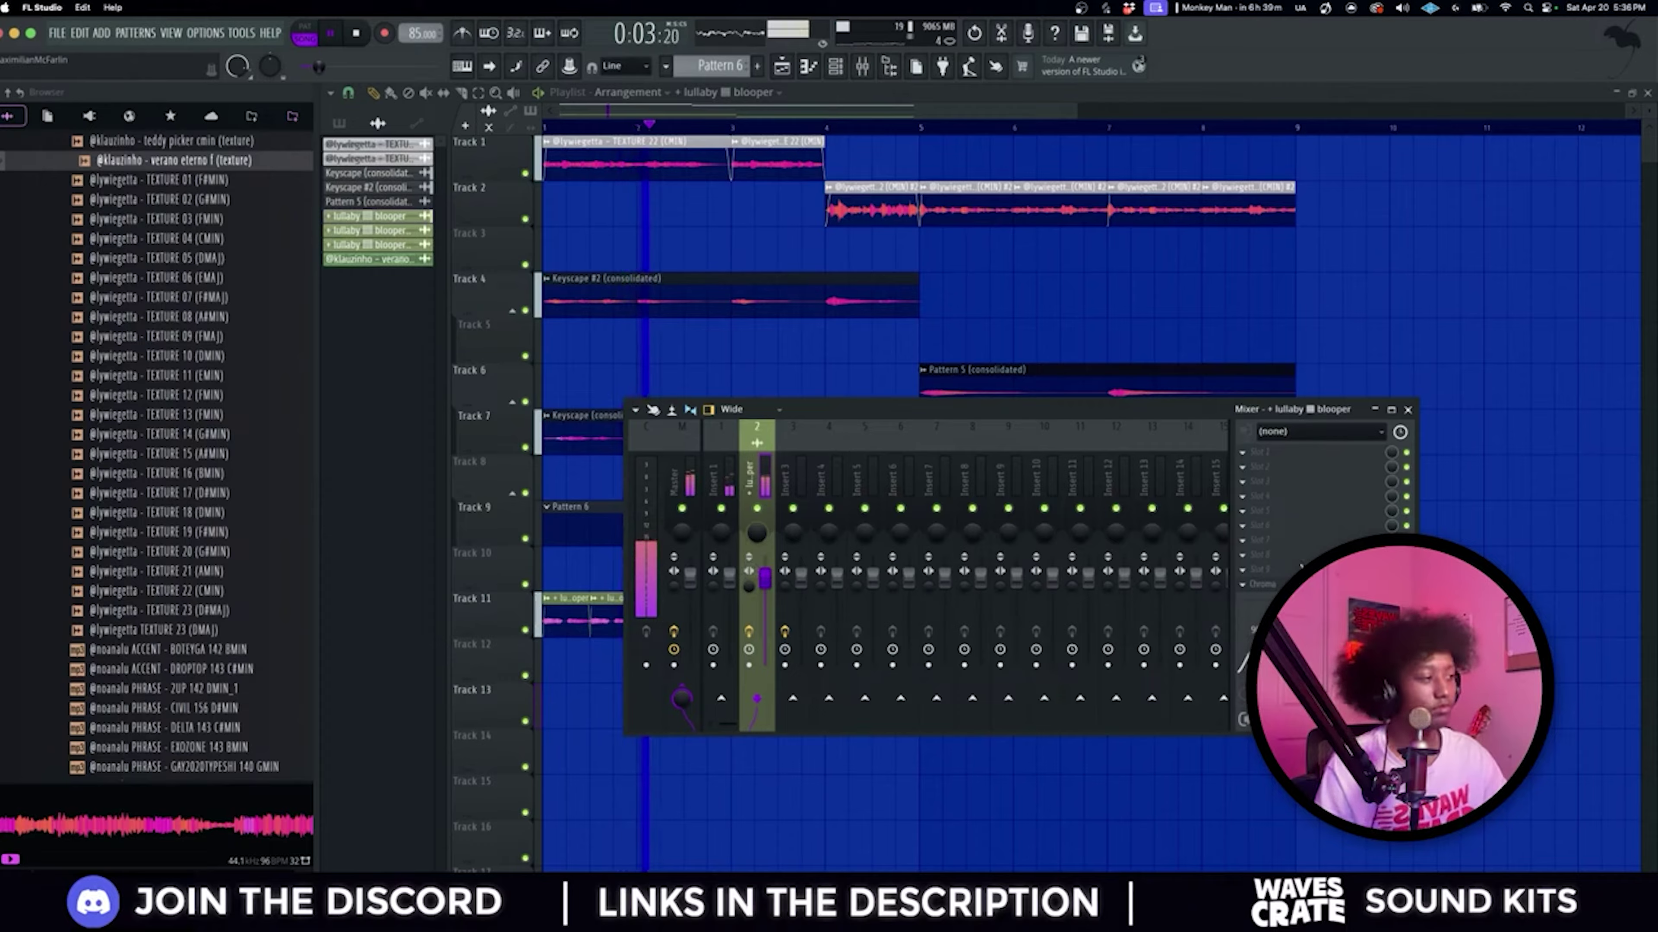
key(F8)
text(sha)
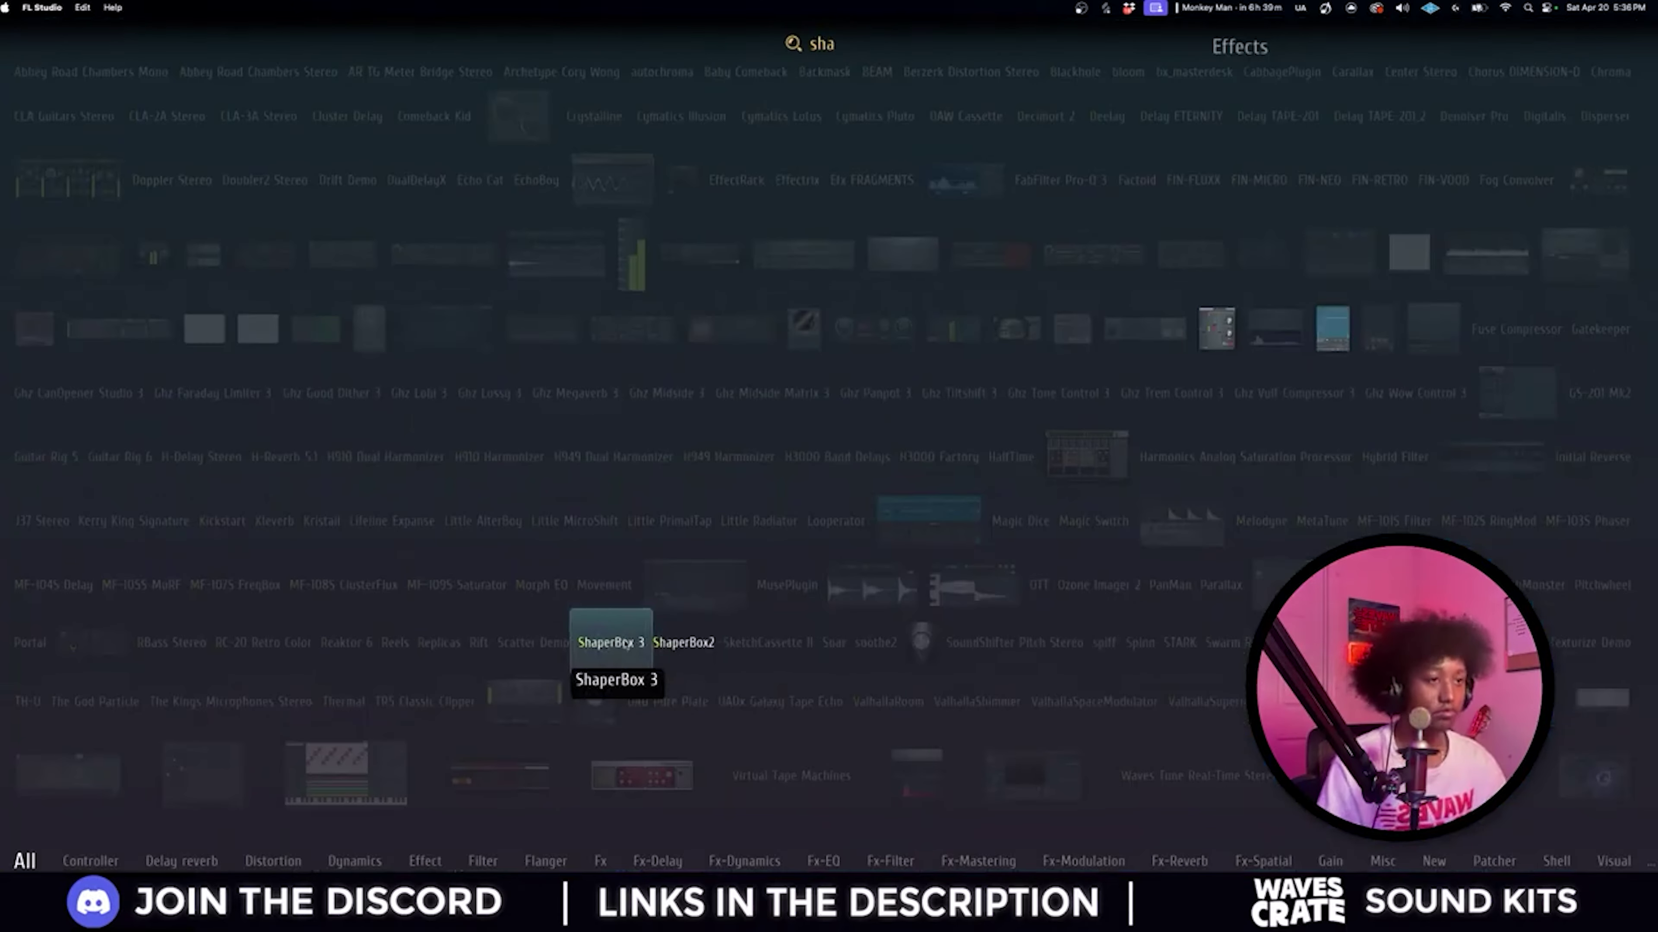
click(625, 643)
click(173, 463)
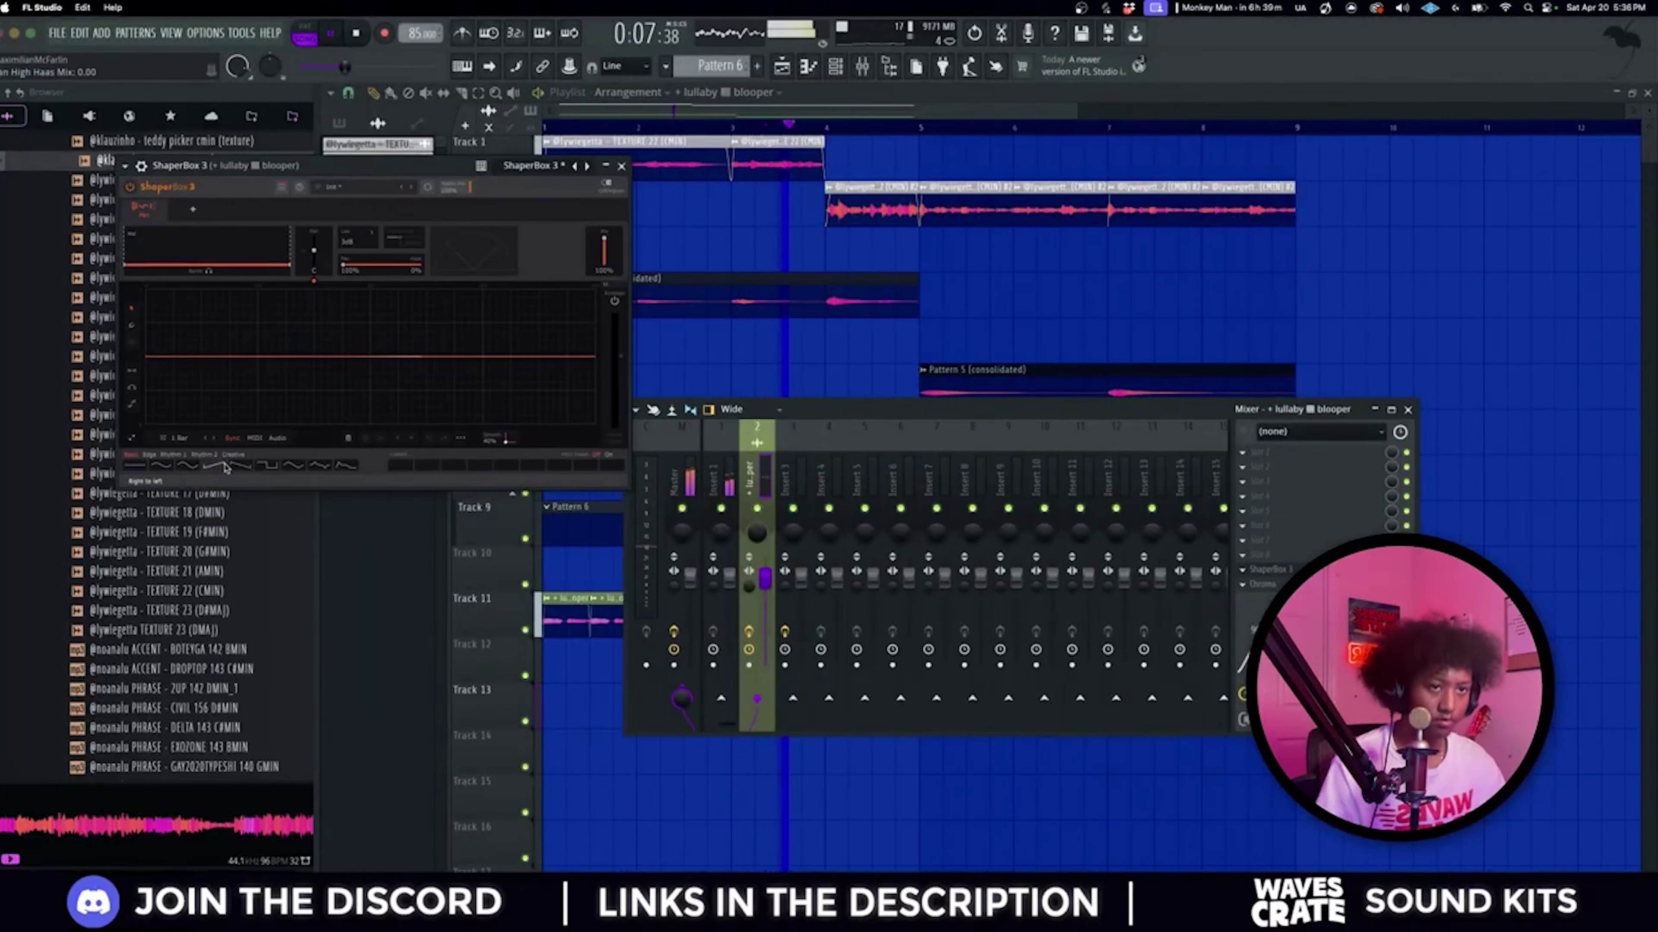
click(621, 165)
key(F9)
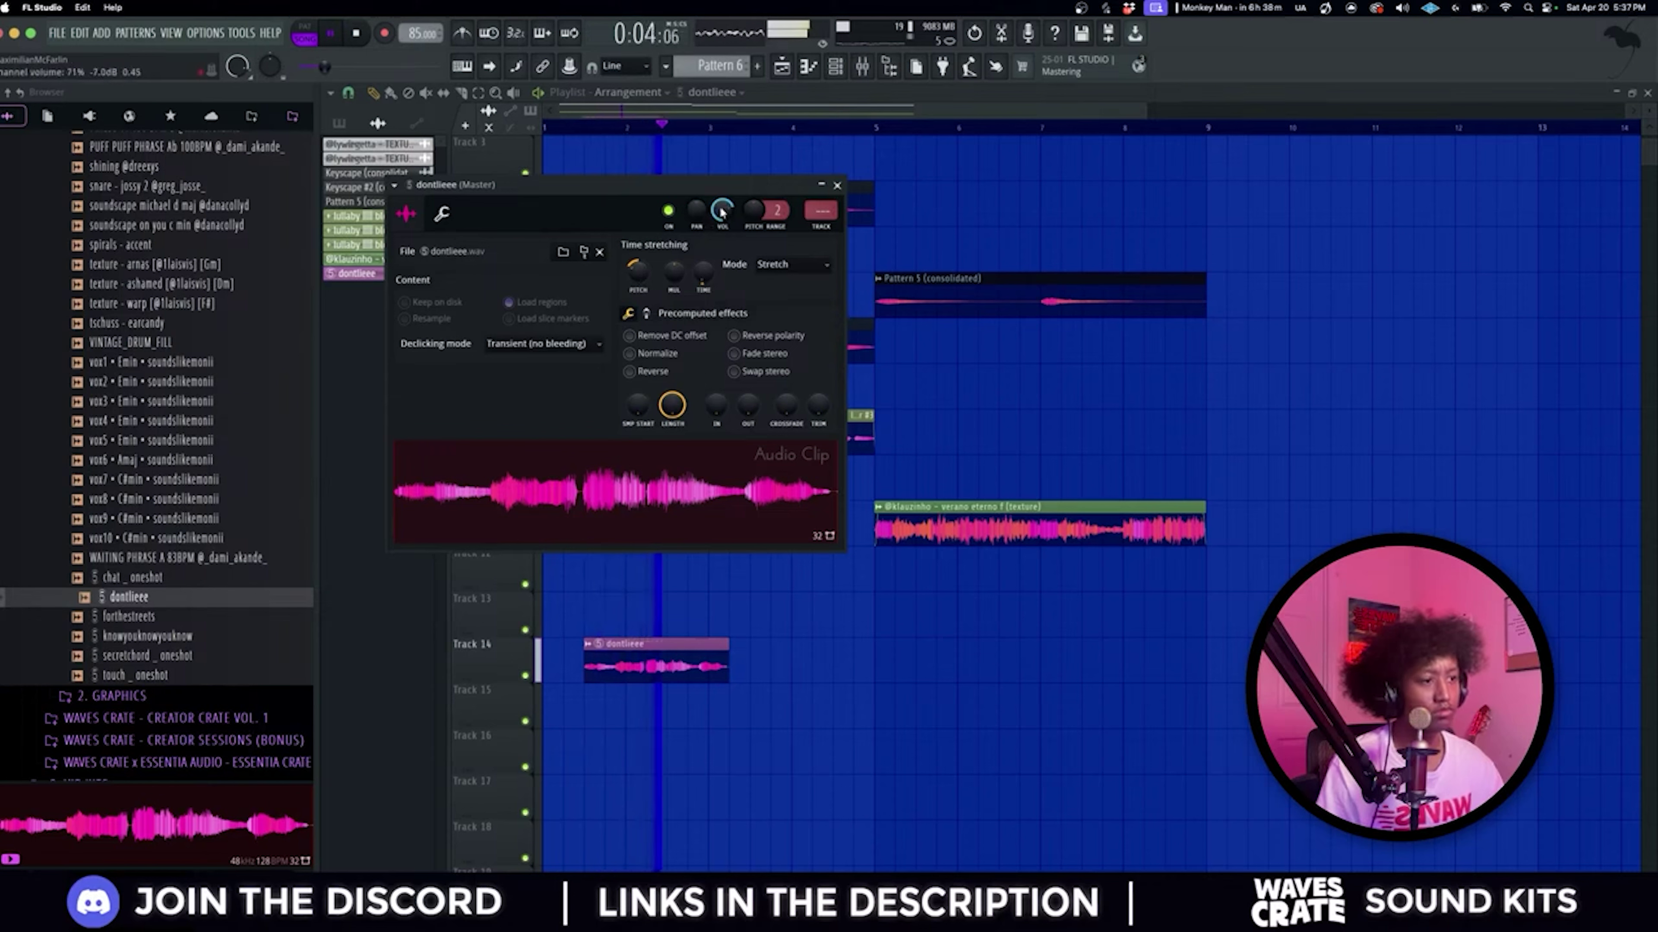
Step: Move the dontlieee clip on Track 14 to just before bar 4 and set its volume to 69%
drag(622, 662, 809, 662)
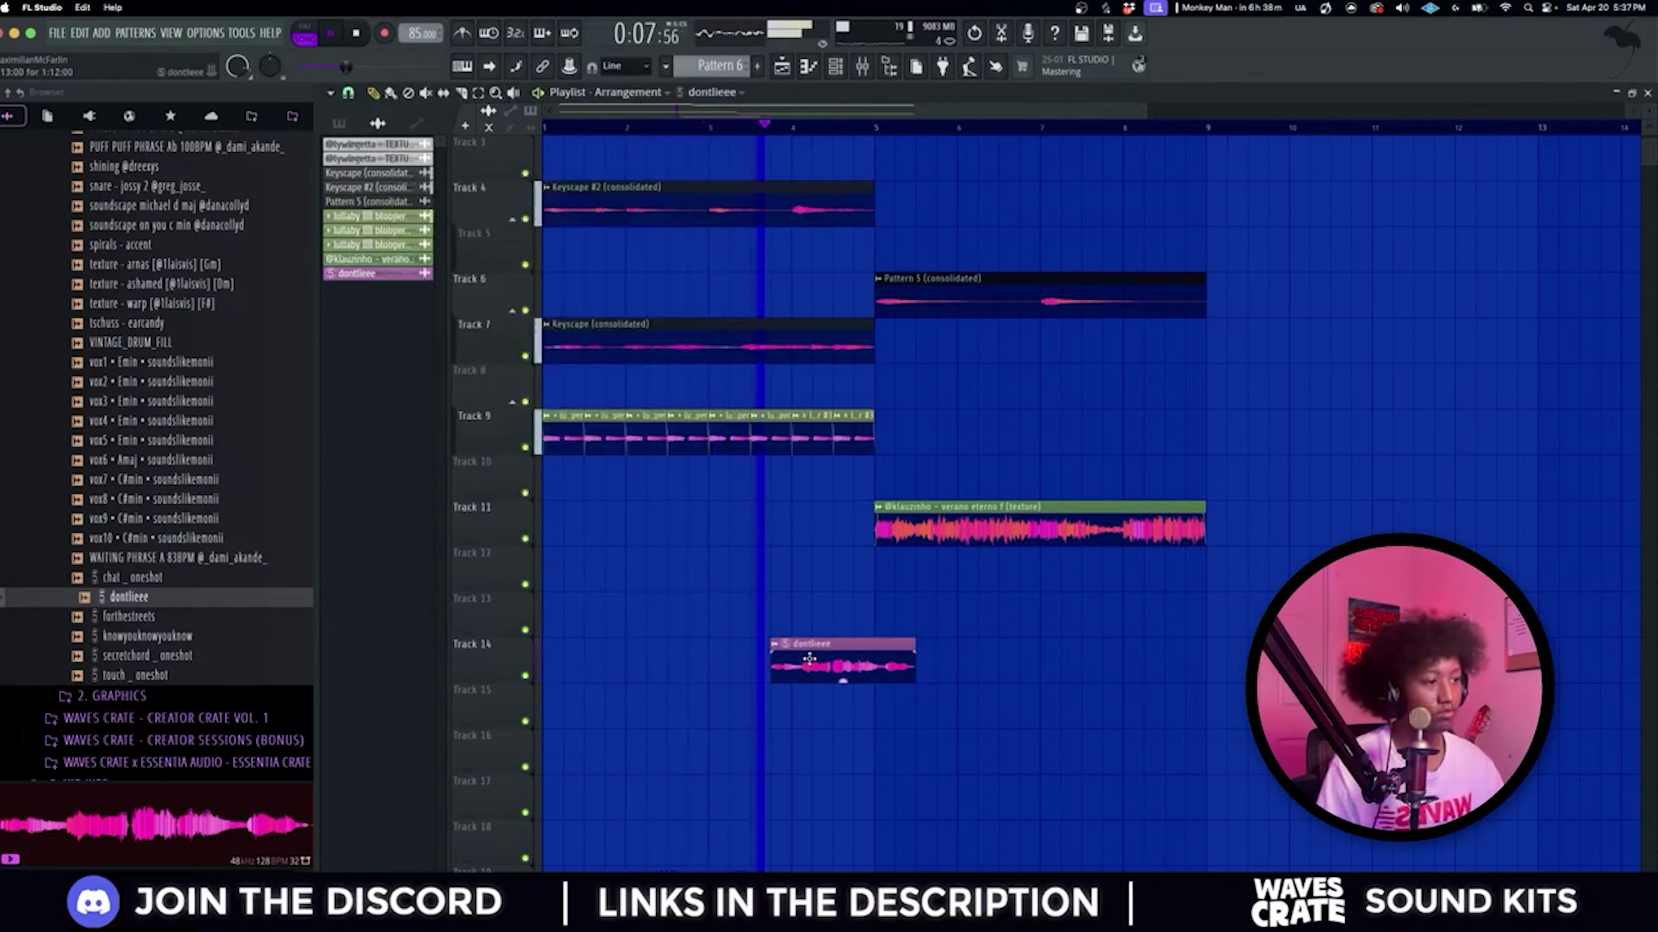
double_click(836, 645)
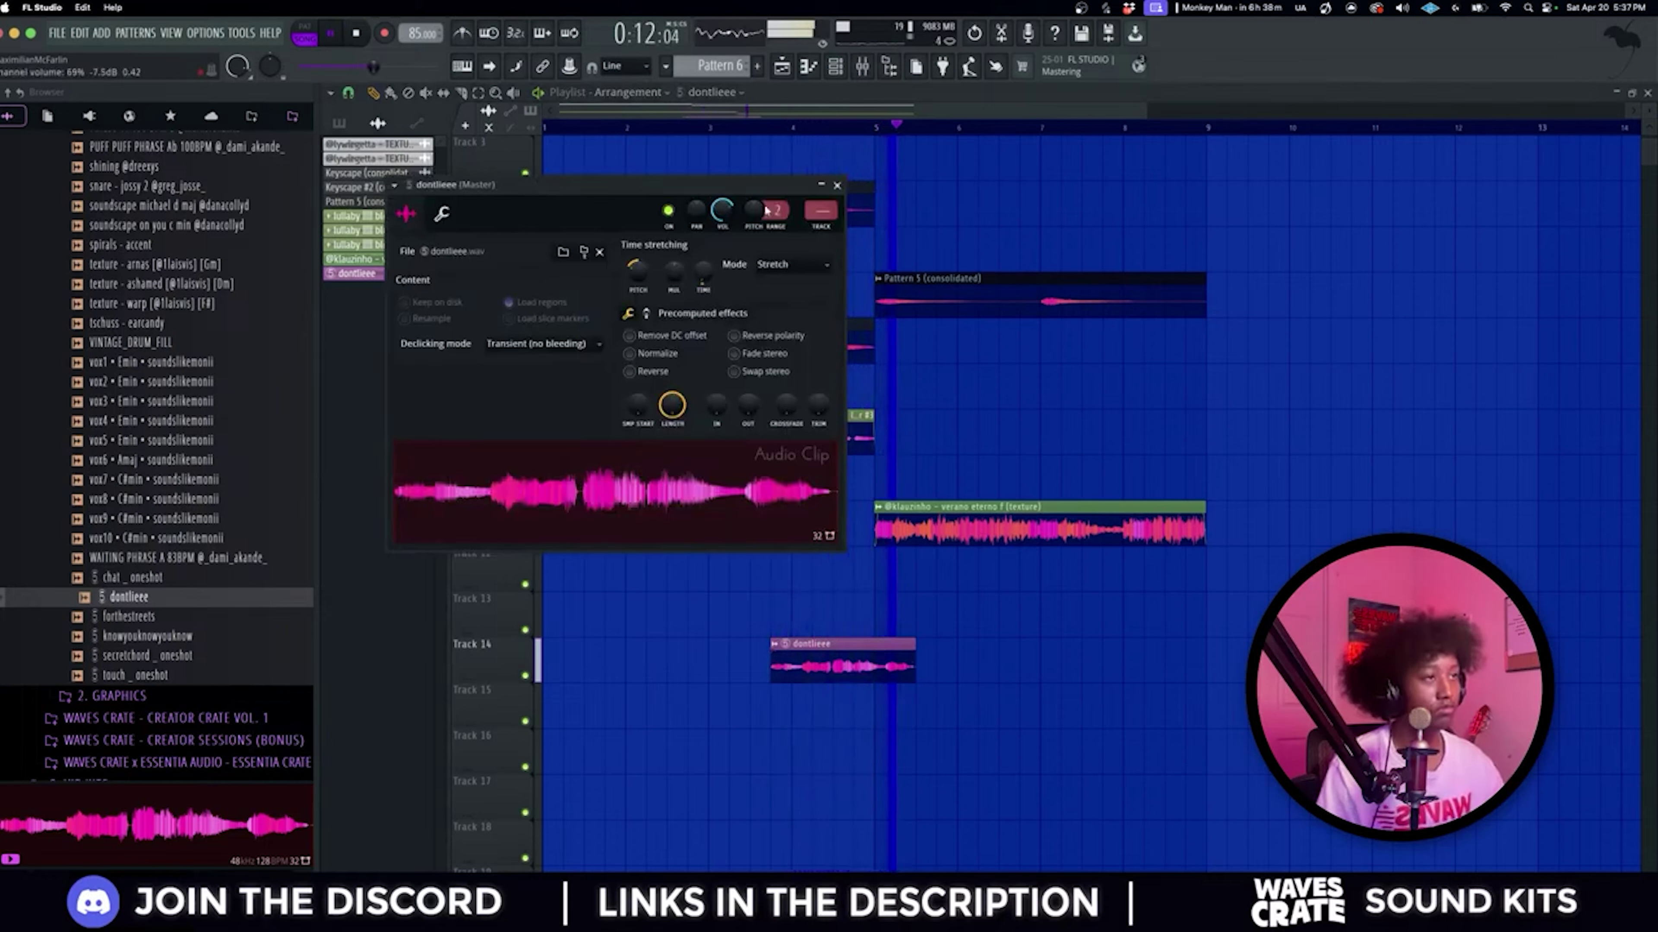
Step: Move the dontlieee vocal clip up to Track 13 and route it to mixer track 5
click(837, 185)
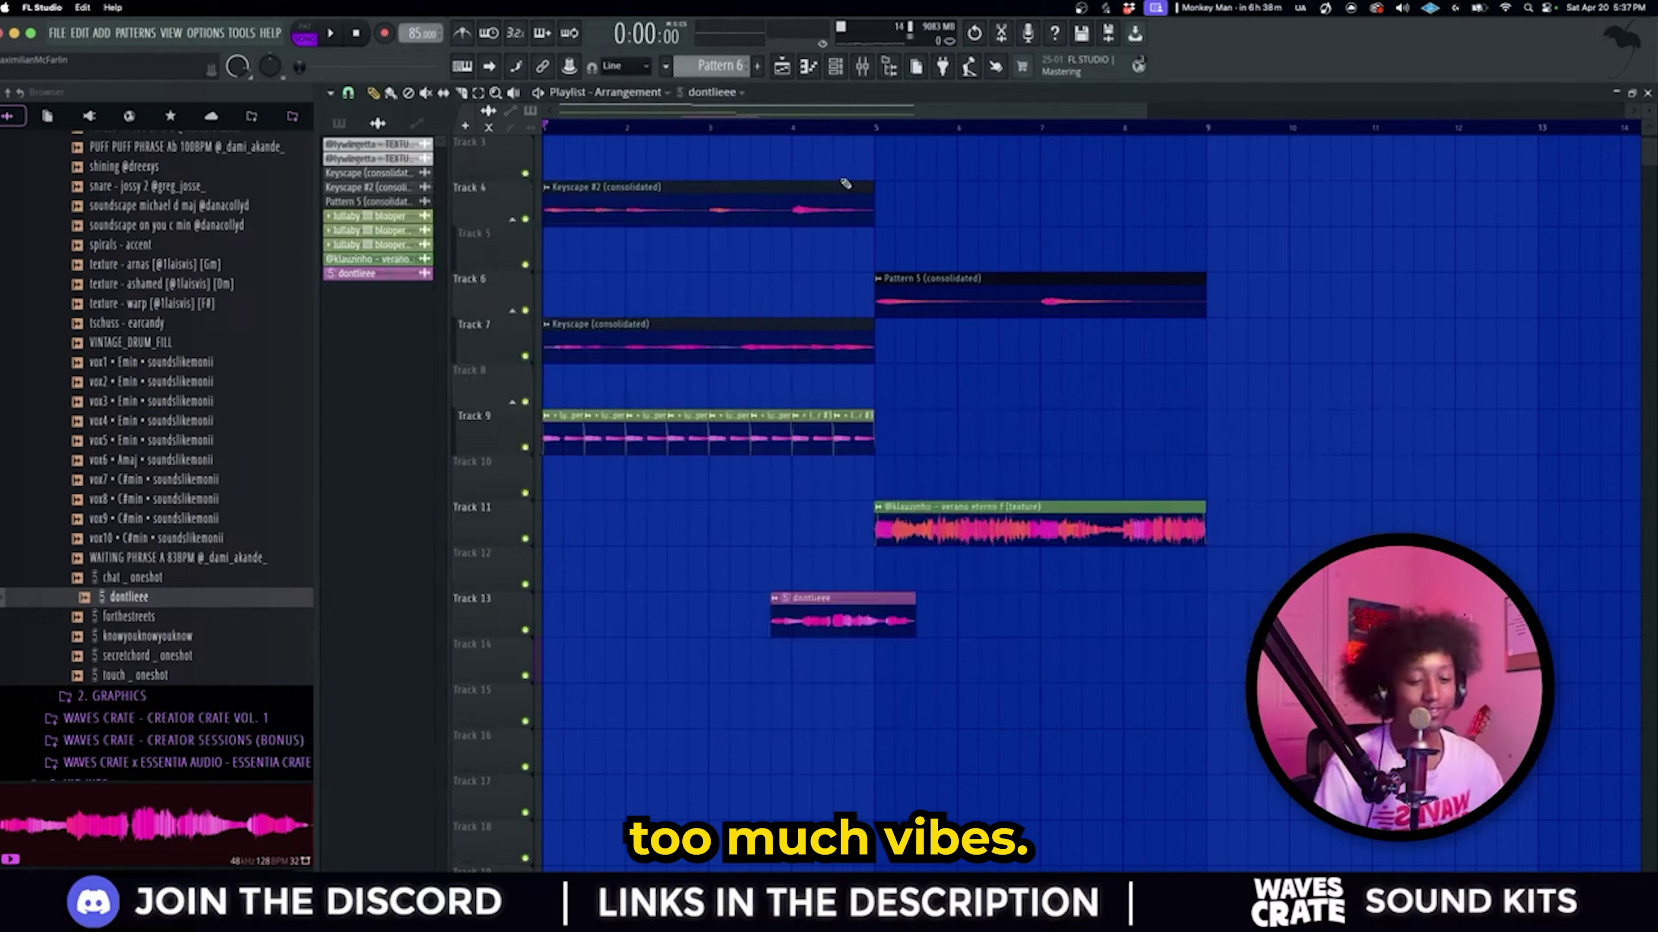
scroll(796, 430, down, 3)
scroll(754, 683, up, 2)
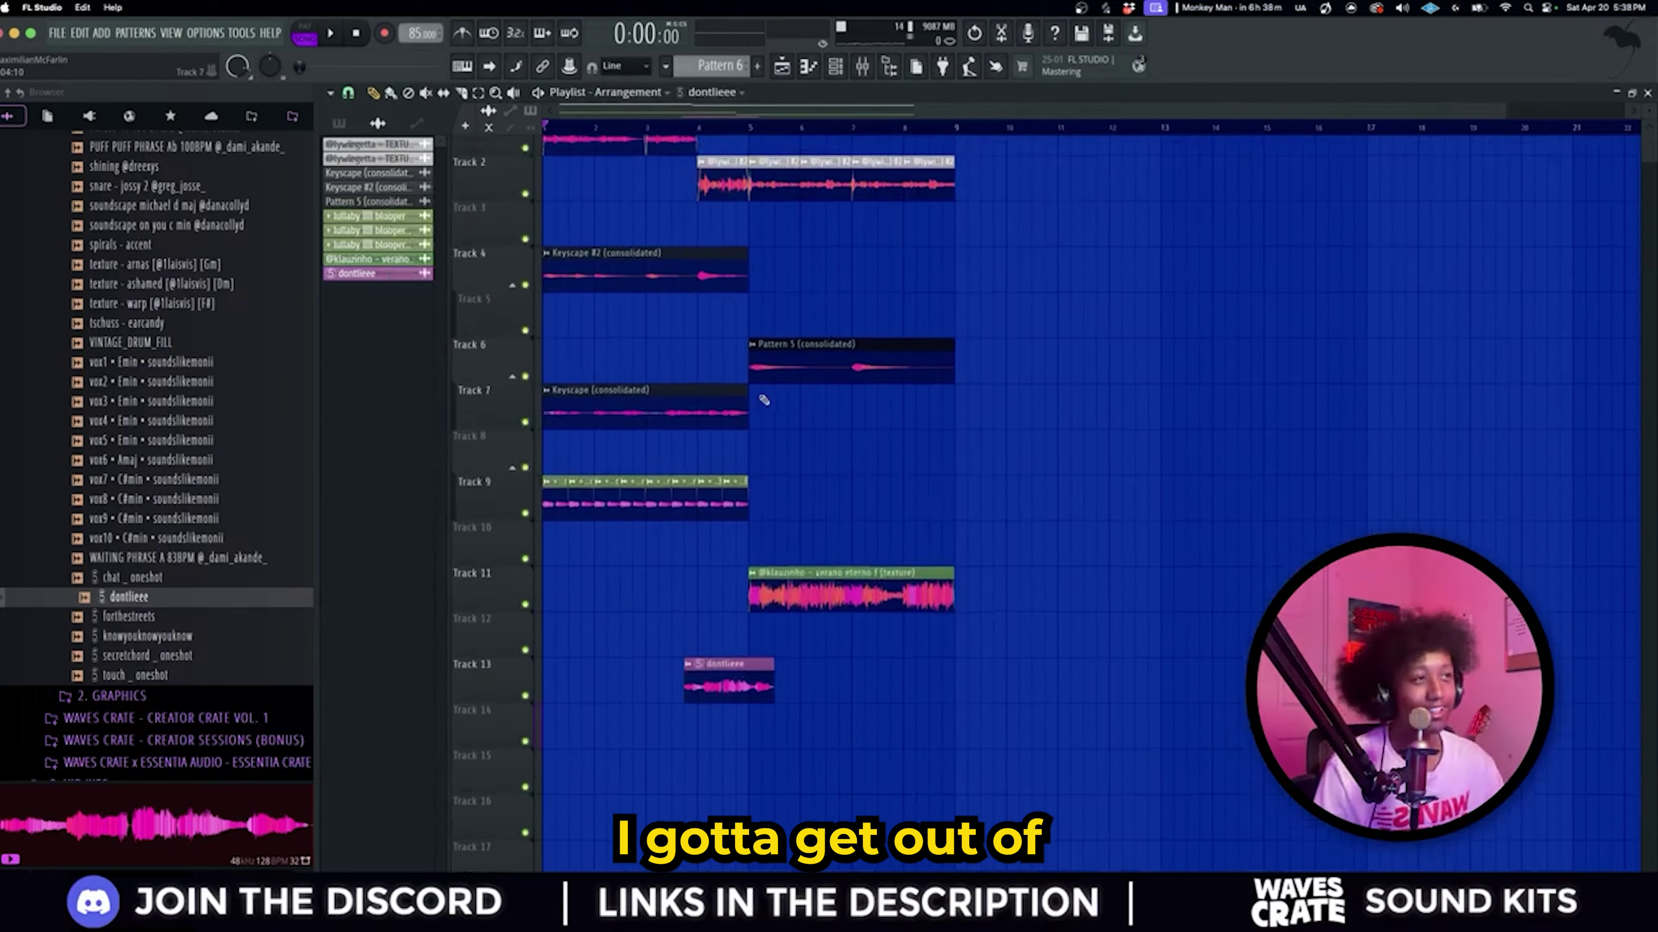
double_click(742, 699)
key(F9)
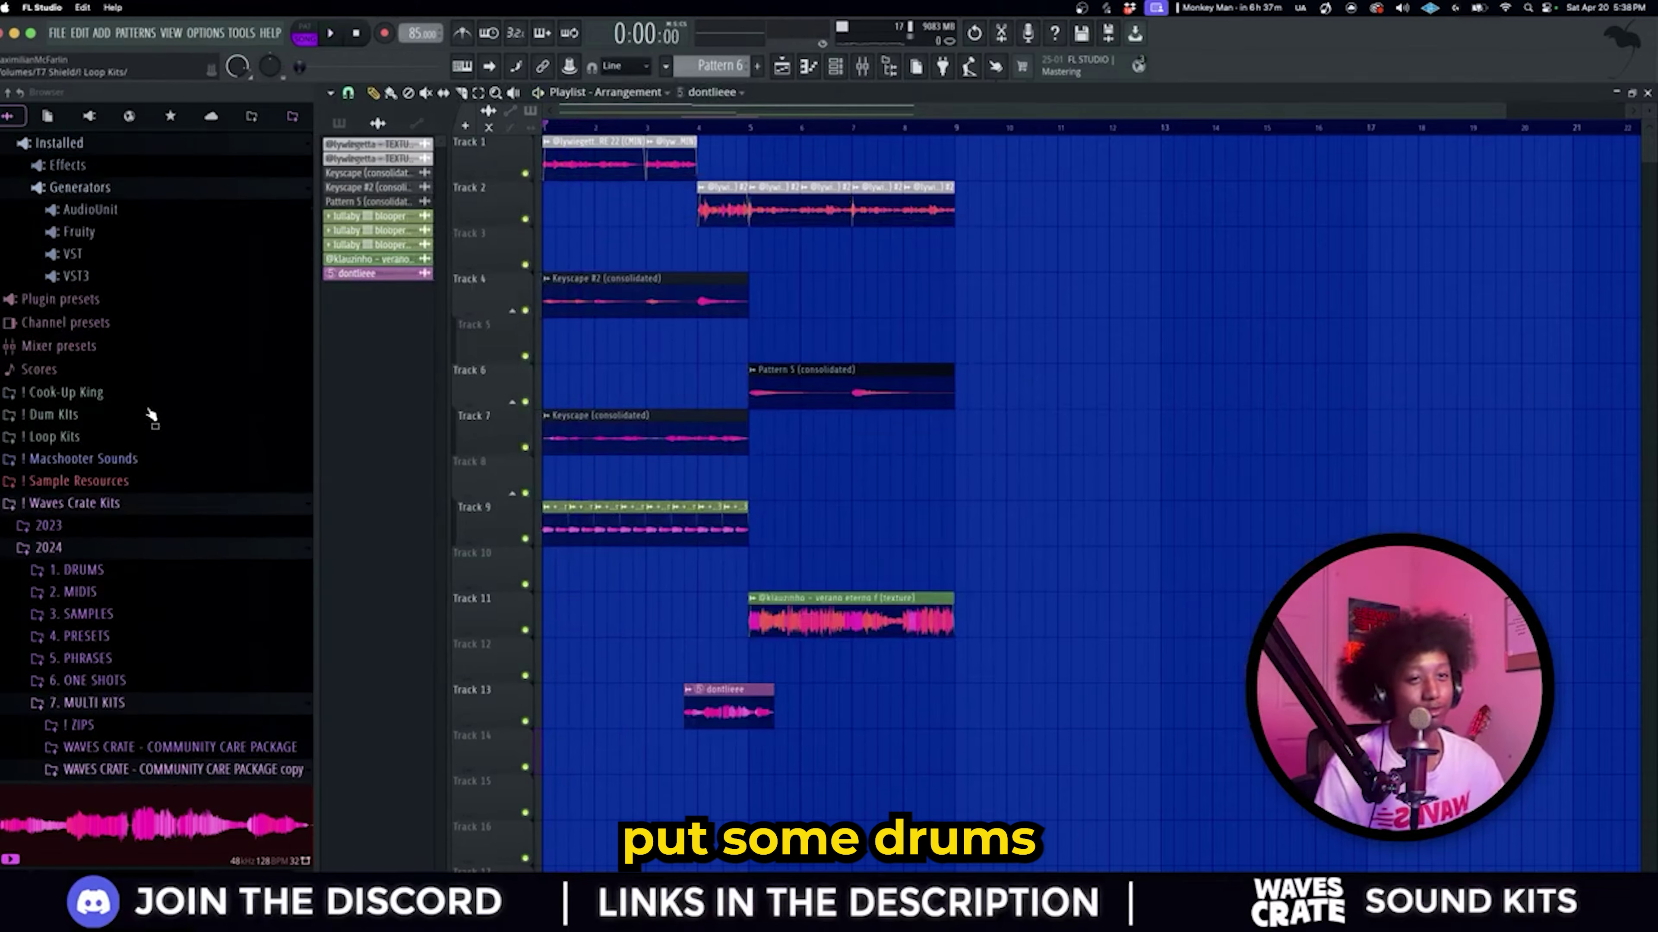
Step: Place the Bossa Fill break from Kount's Reel Break Library on Track 15 and repeat it from bar 1 up to bar 5
scroll(150, 415, up, 3)
scroll(751, 457, down, 5)
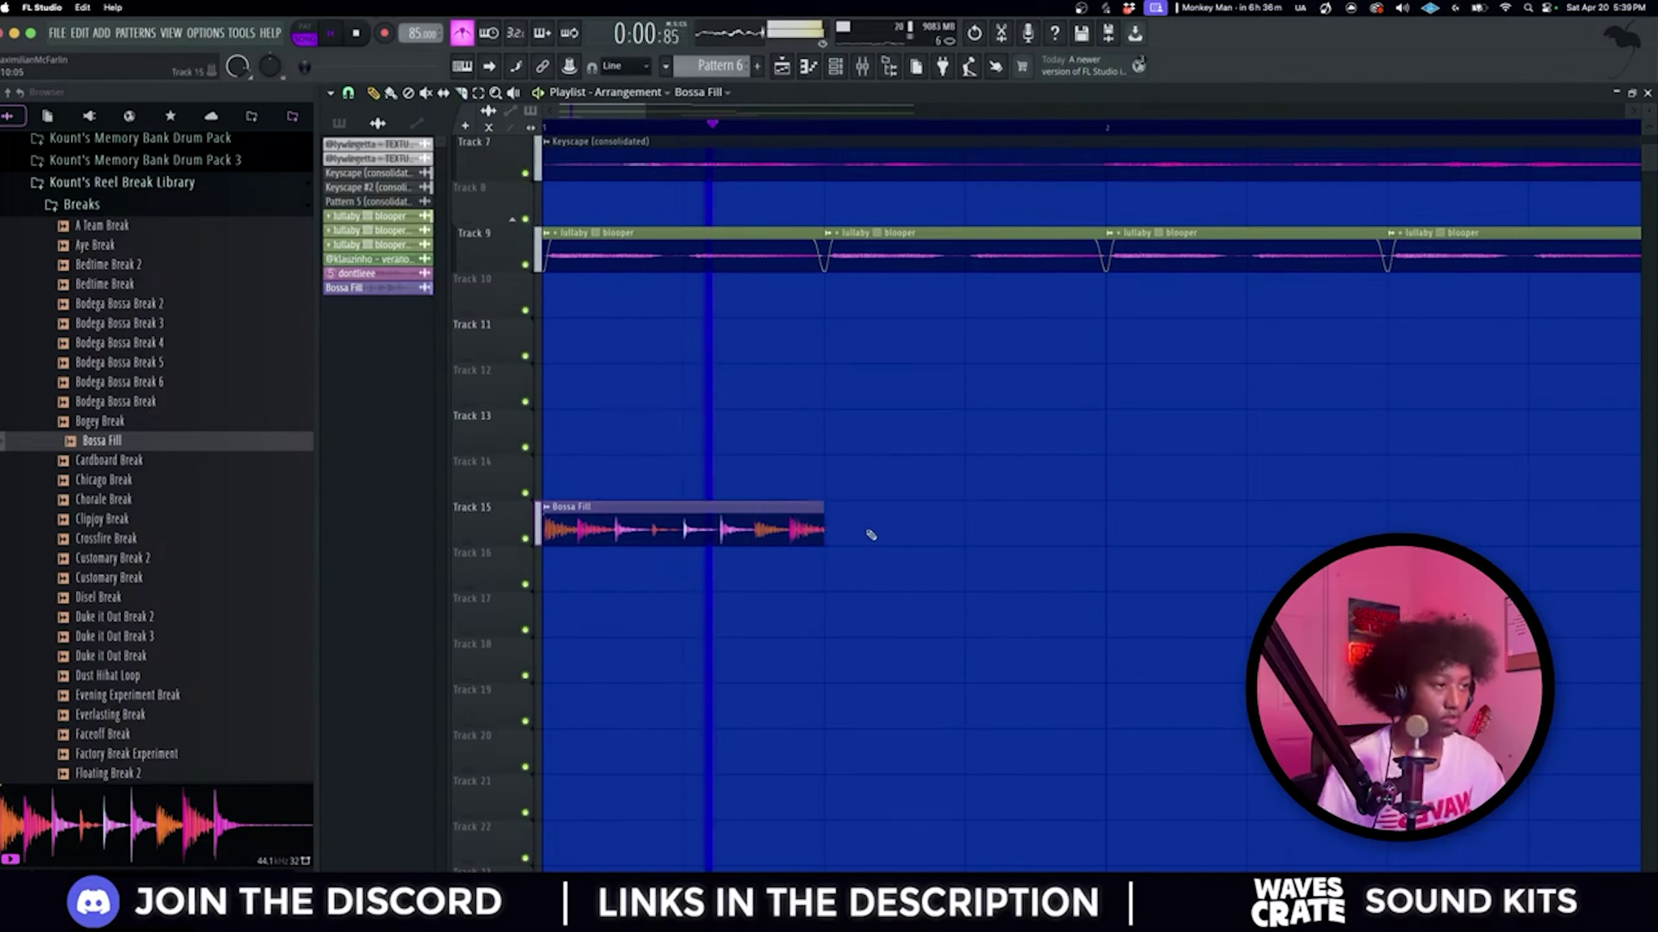
key(ctrl+b)
scroll(751, 591, down, 2)
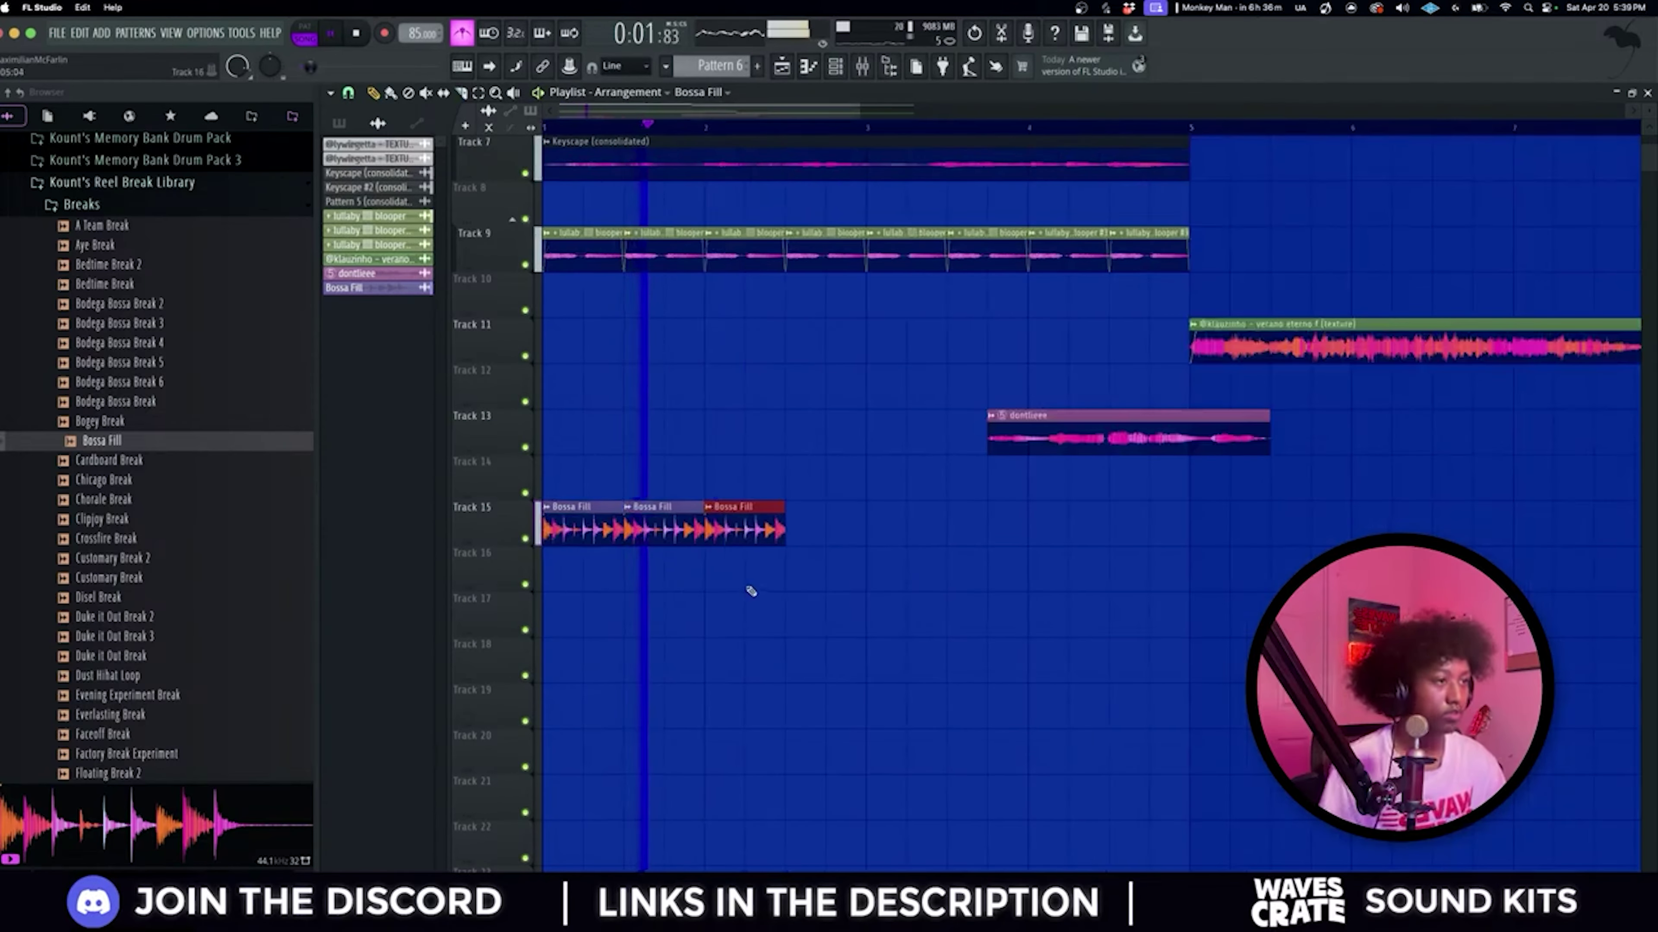
key(ctrl+b)
key(ctrl+b)
scroll(607, 591, down, 2)
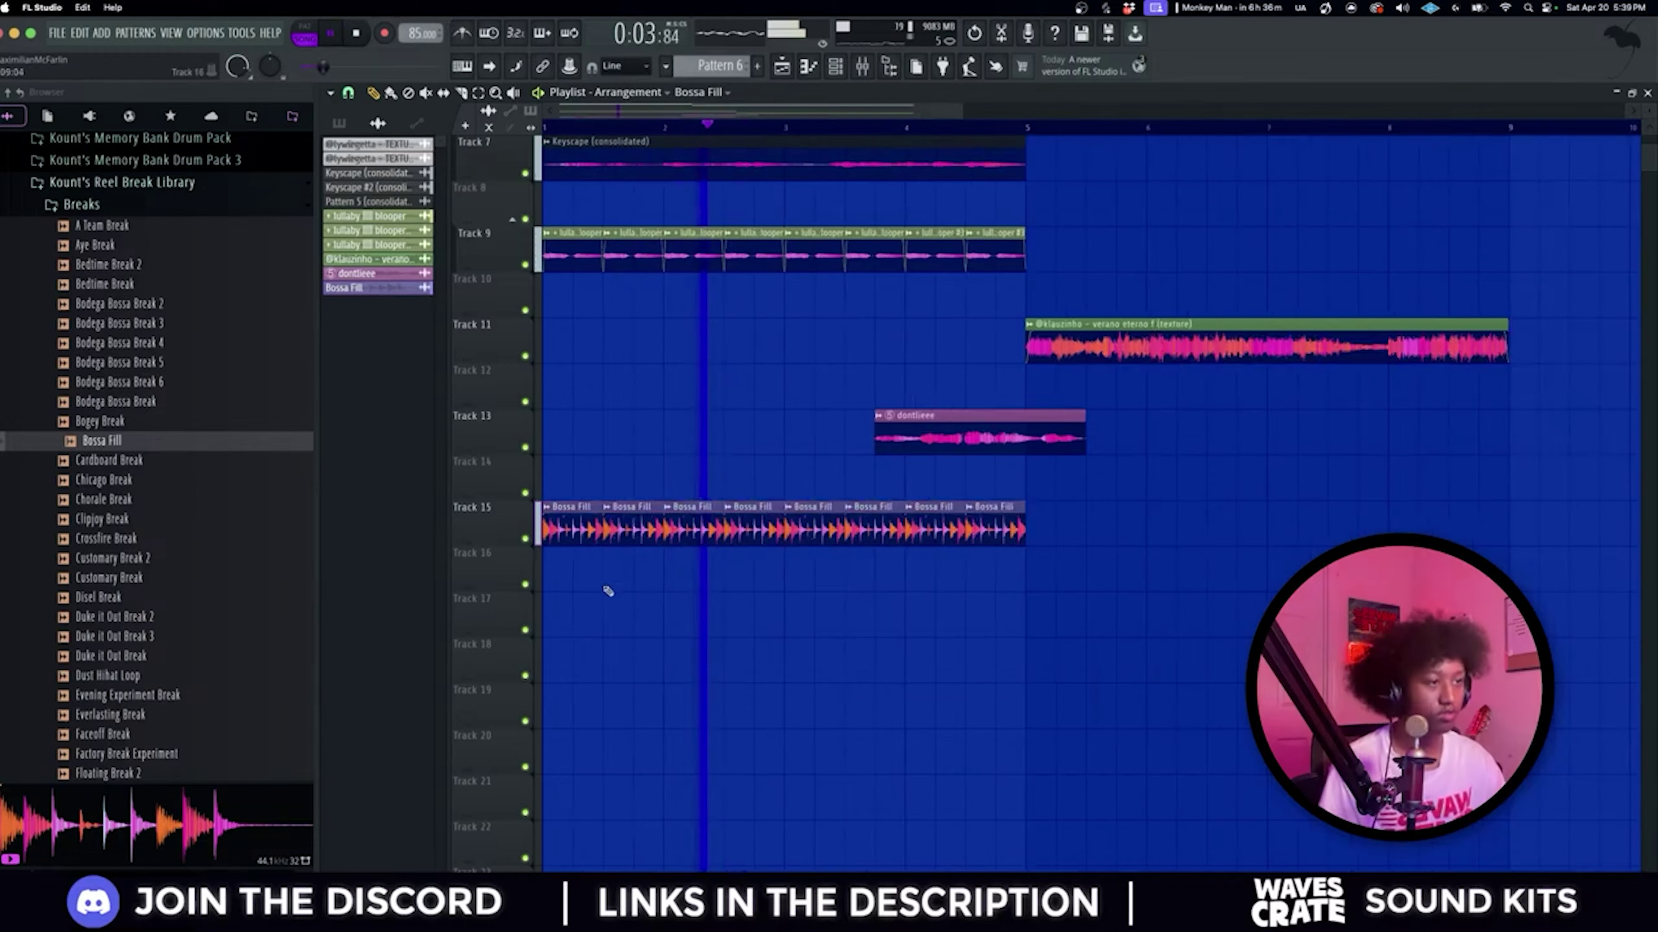
Step: Duplicate the block of Bossa Fill clips on Track 15 so the loop runs up to bar 9
double_click(566, 532)
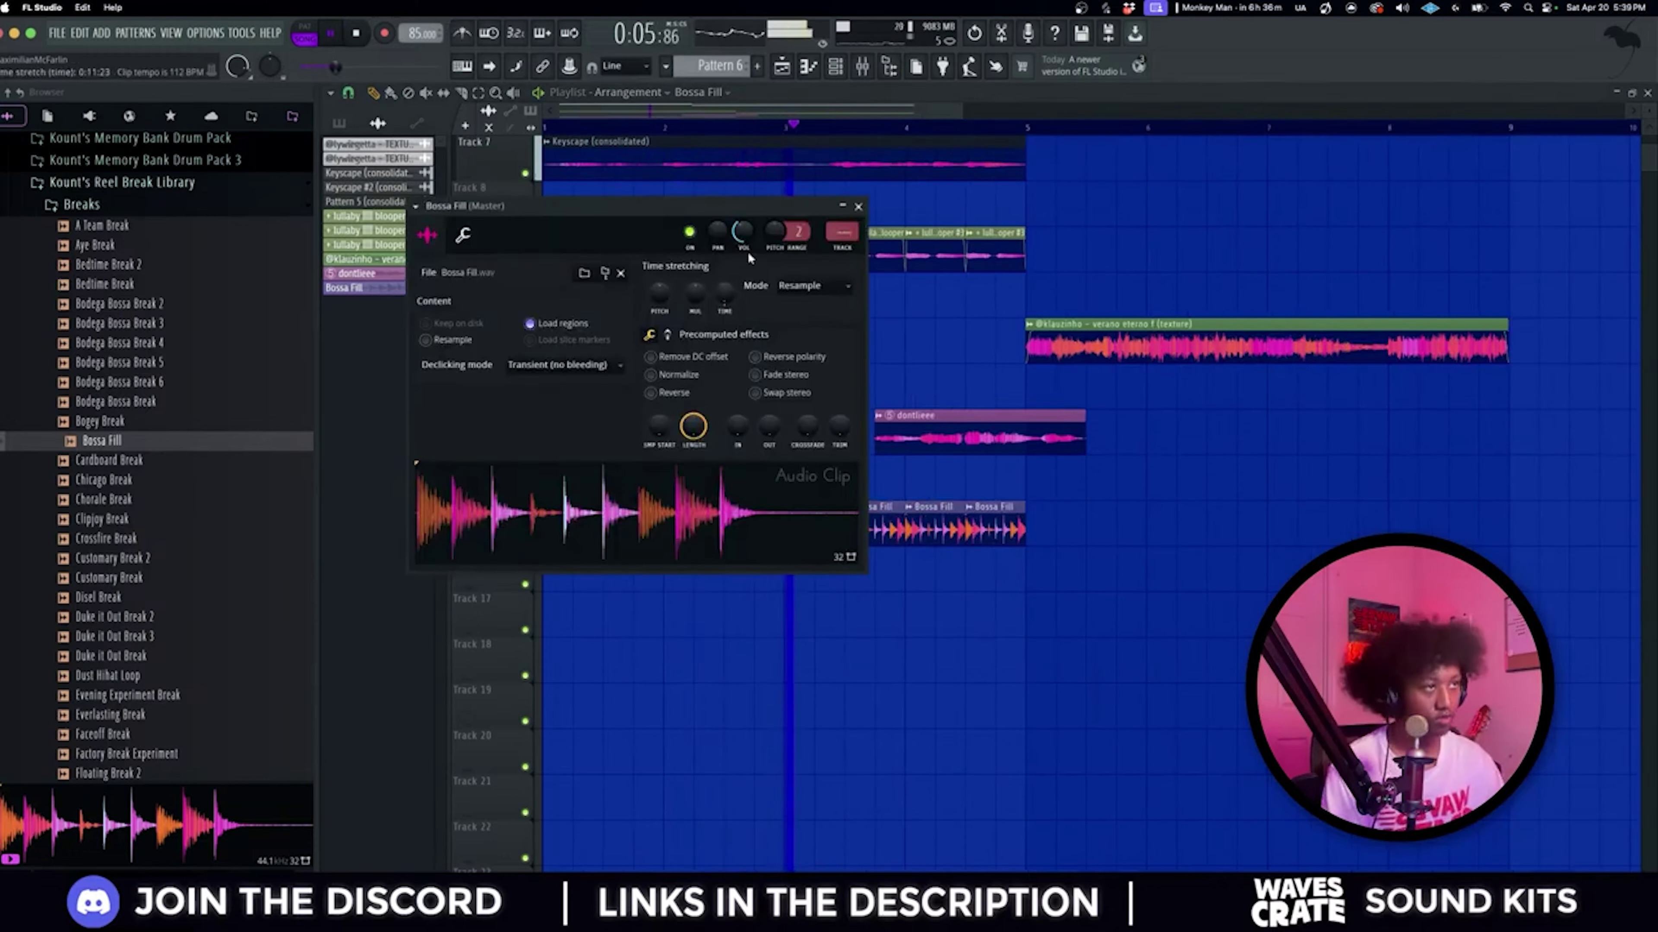
key(Escape)
scroll(991, 540, down, 2)
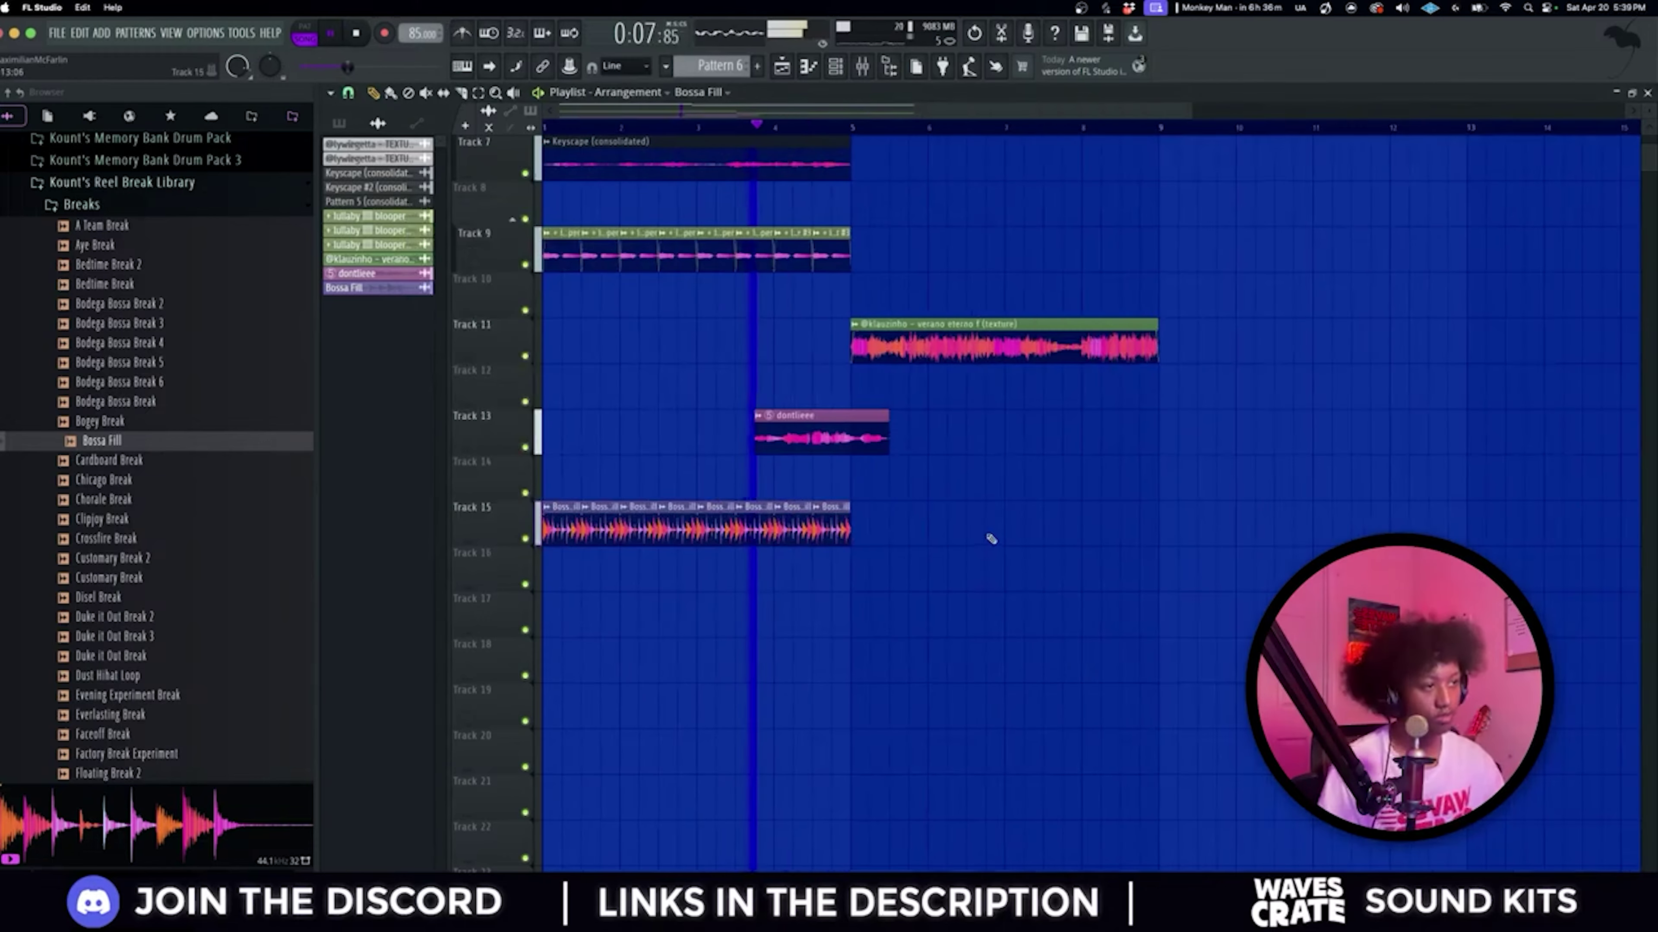
key(ctrl+b)
scroll(836, 521, down, 2)
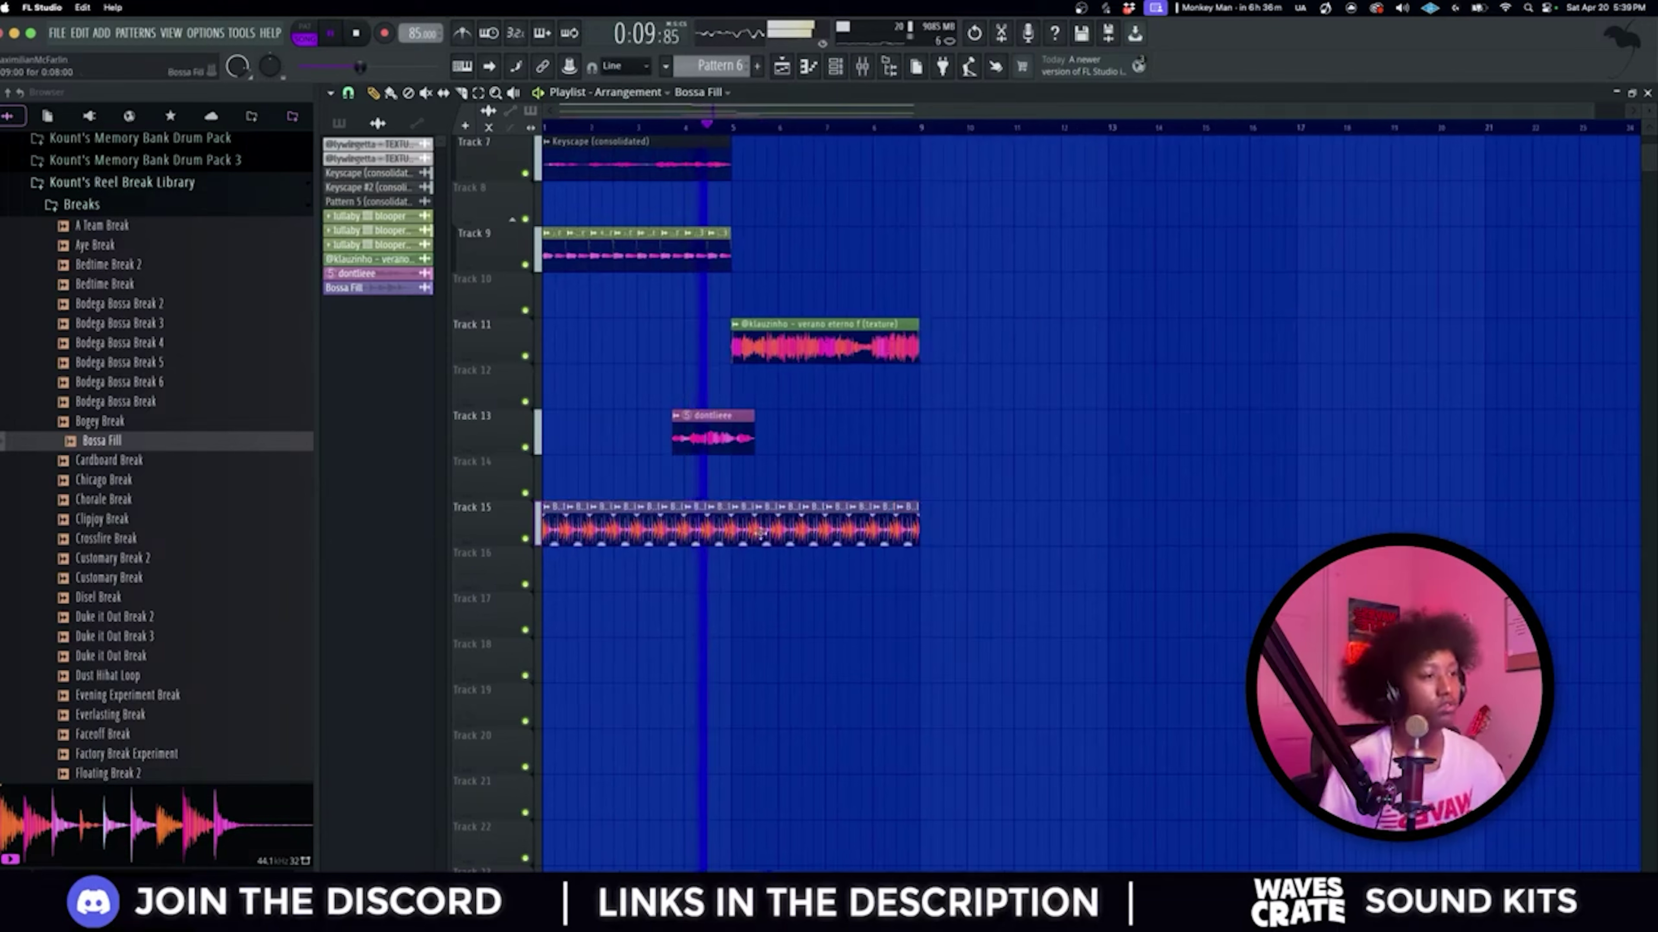
Step: Set Bossa Fill's volume to 38%, route it to mixer track 6 and cut its low shelf to -18.0 dB
double_click(716, 529)
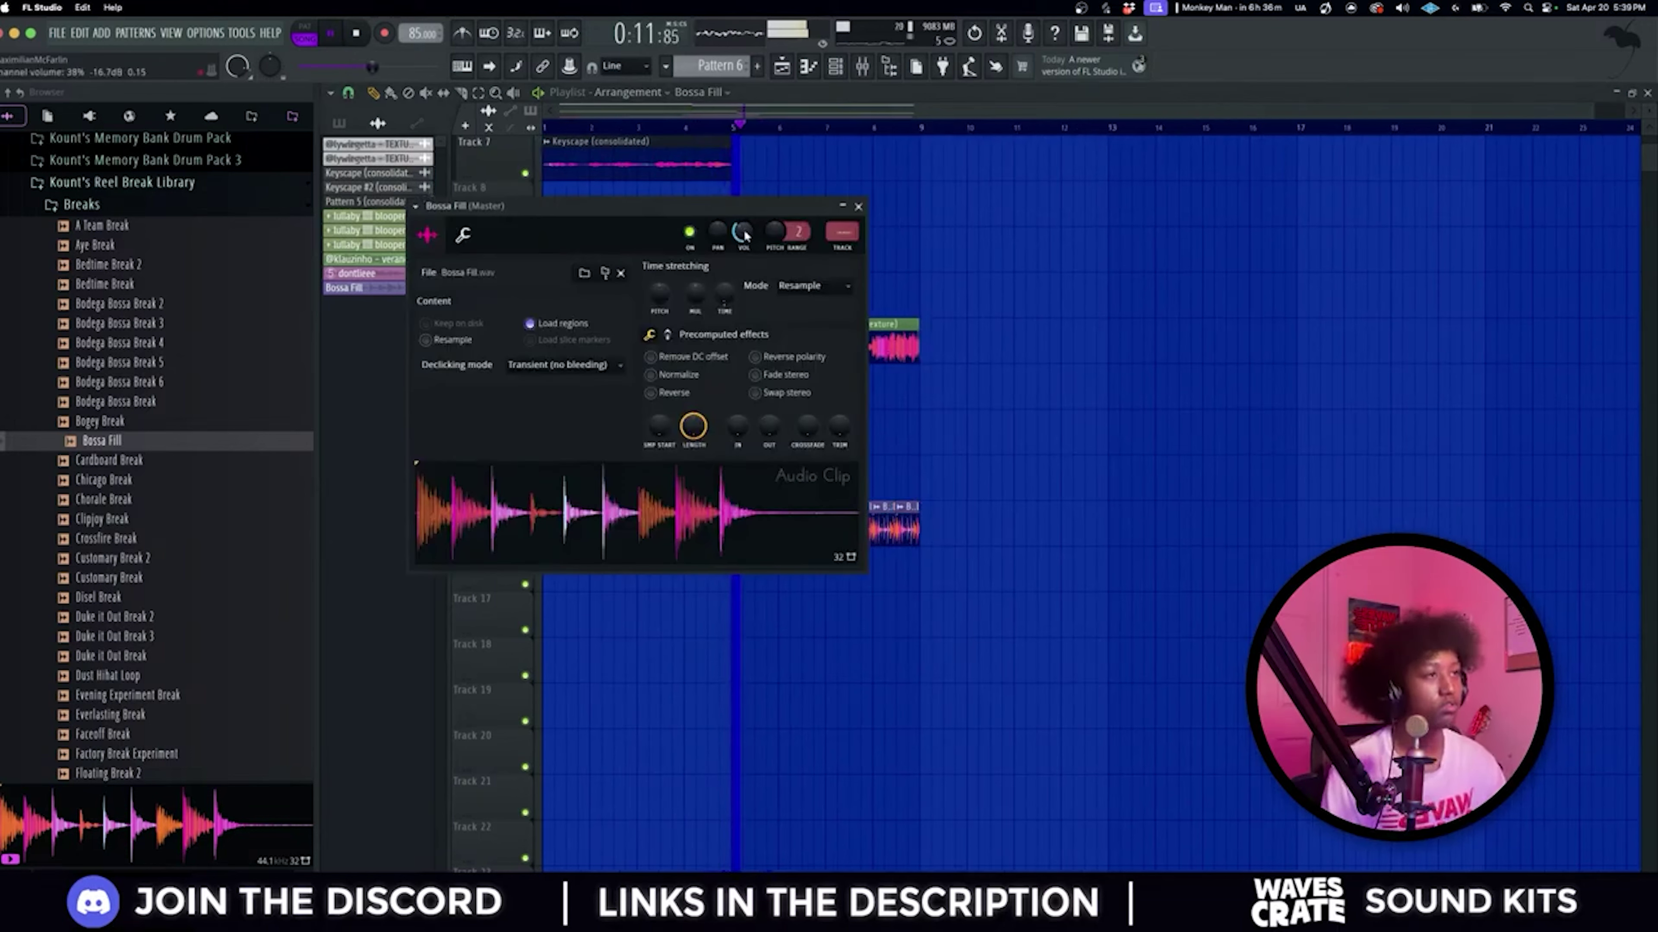
click(843, 232)
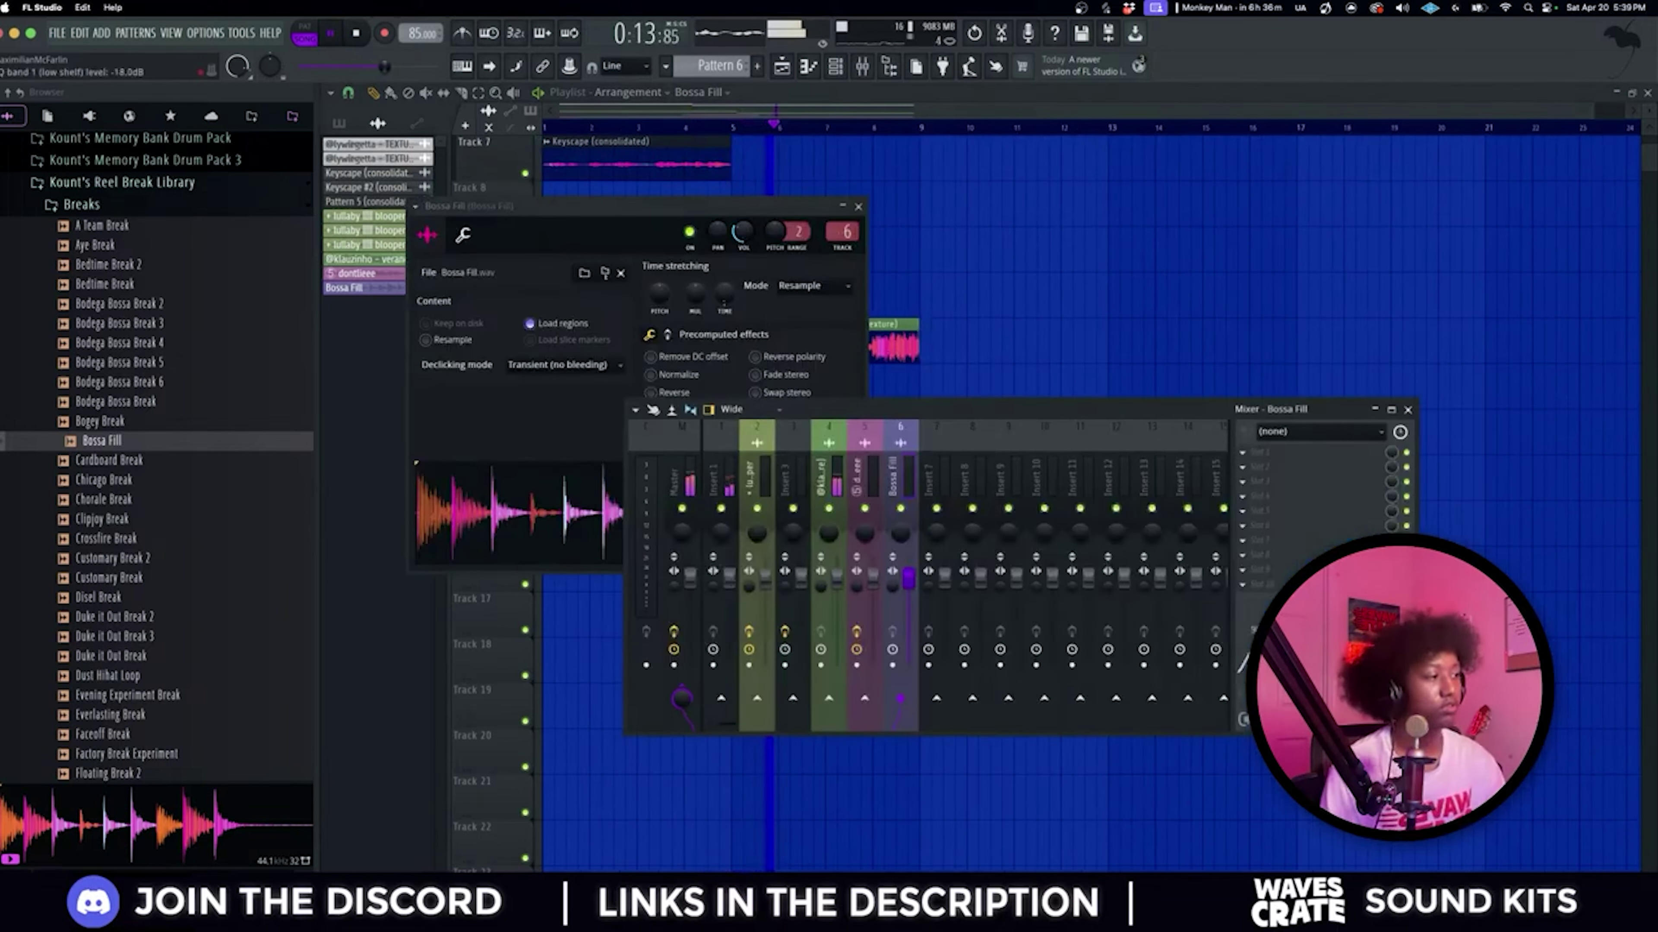
click(859, 206)
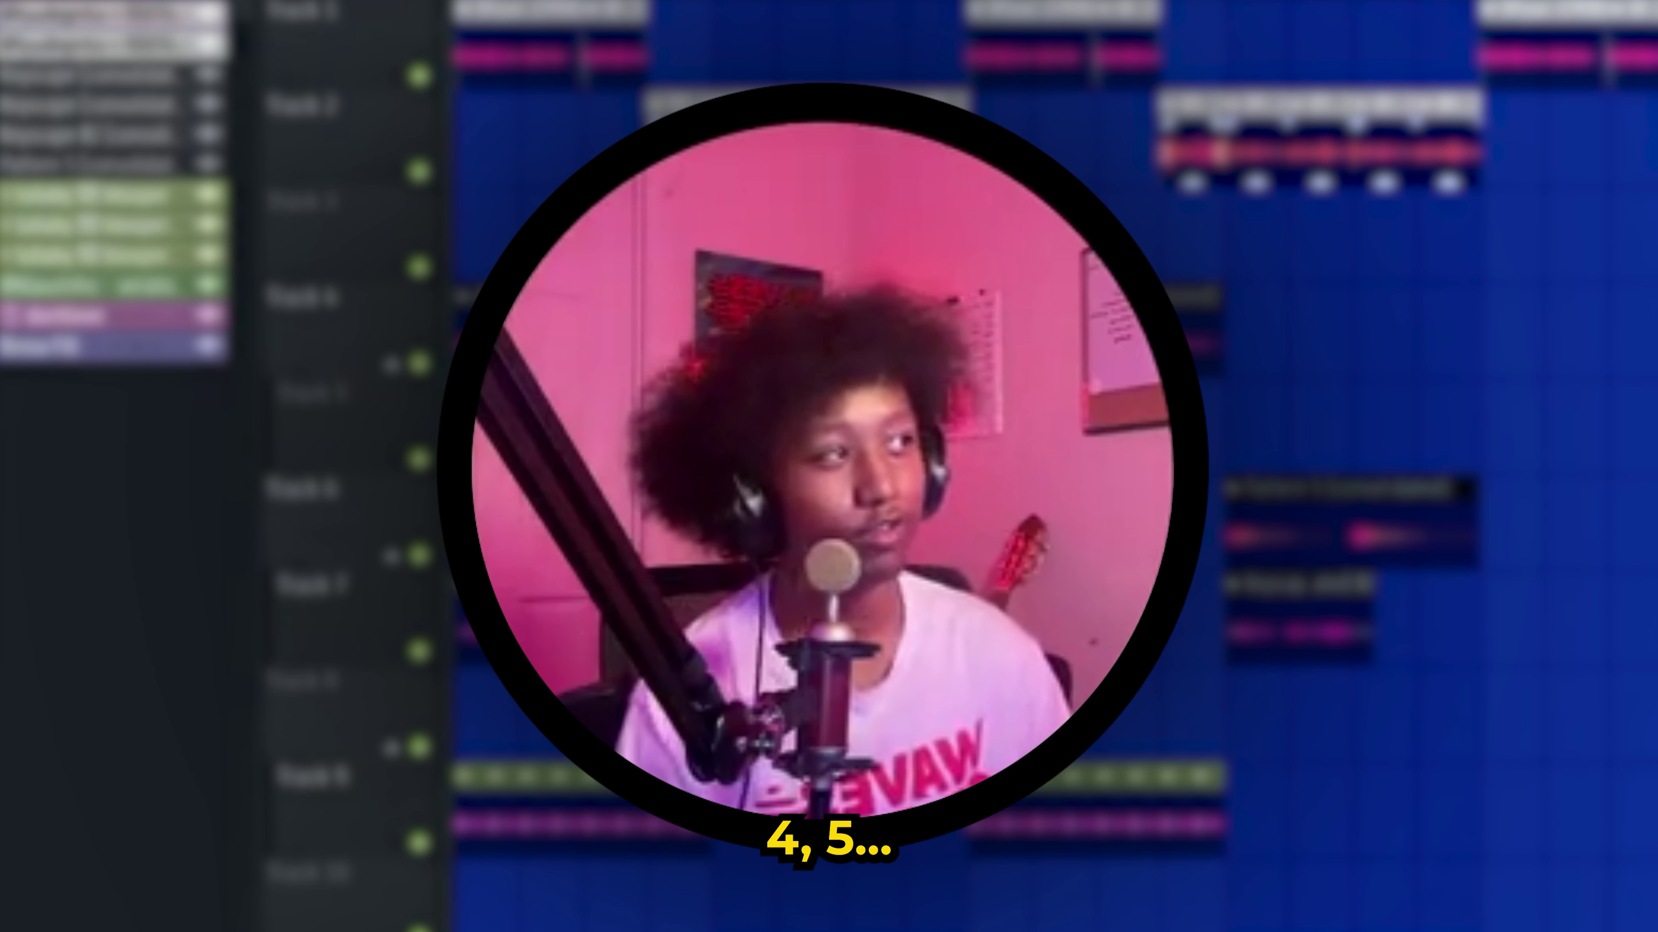
Step: Set the dontlieee clip's volume to 63% and check its mixer track during playback
scroll(658, 555, down, 1)
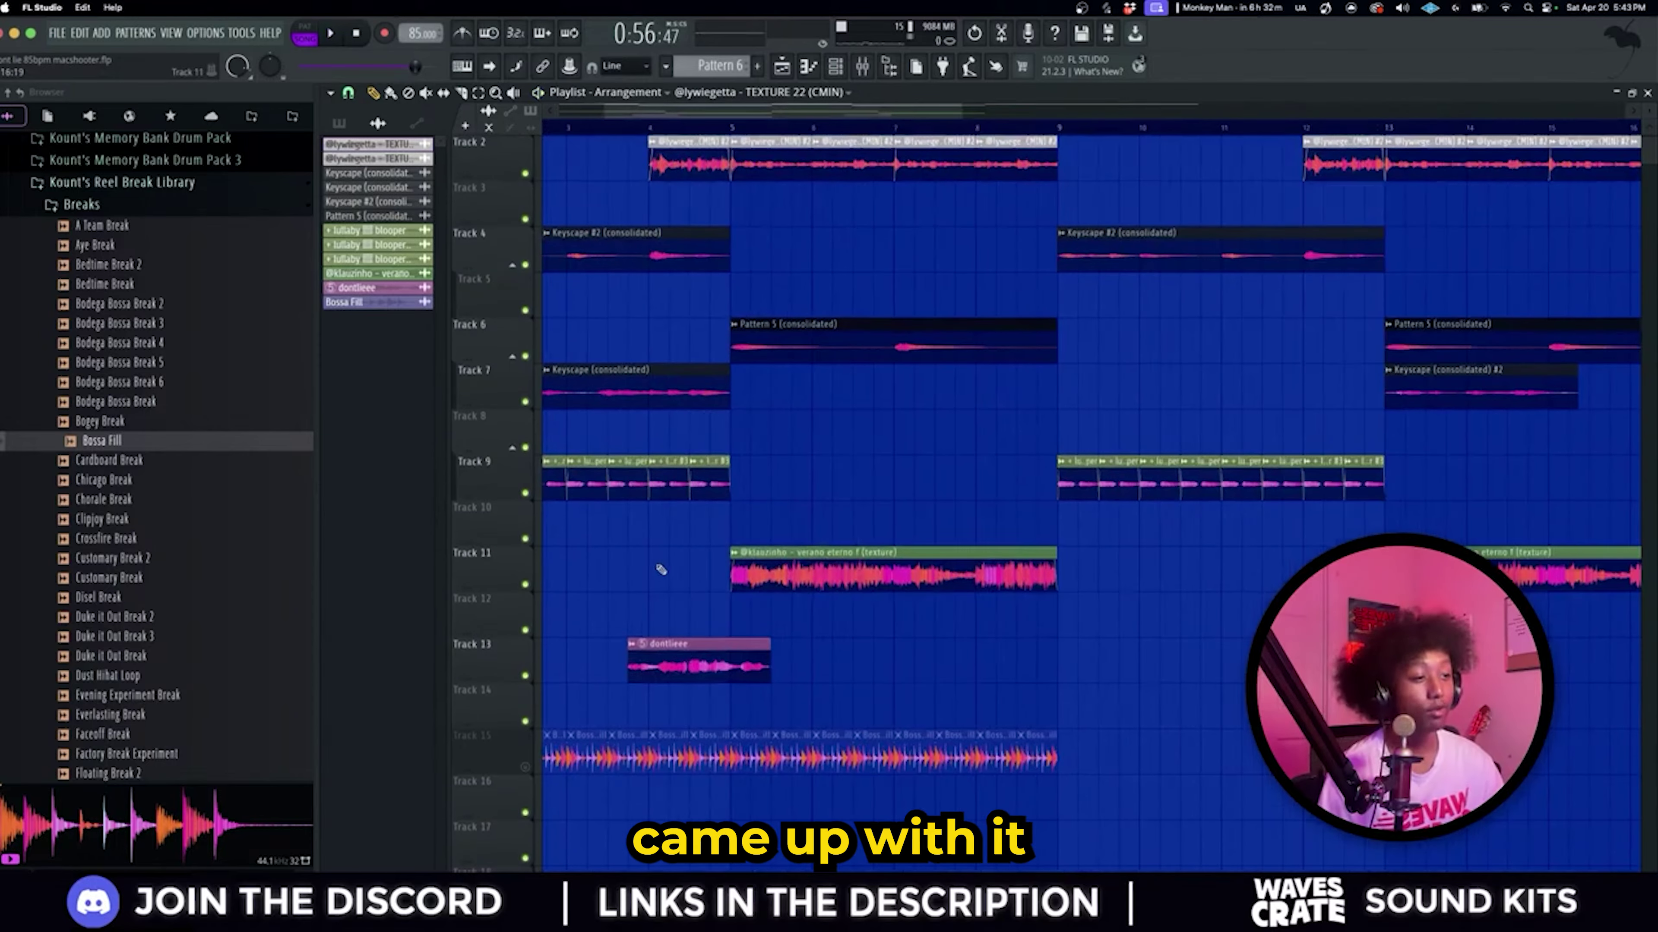
double_click(692, 663)
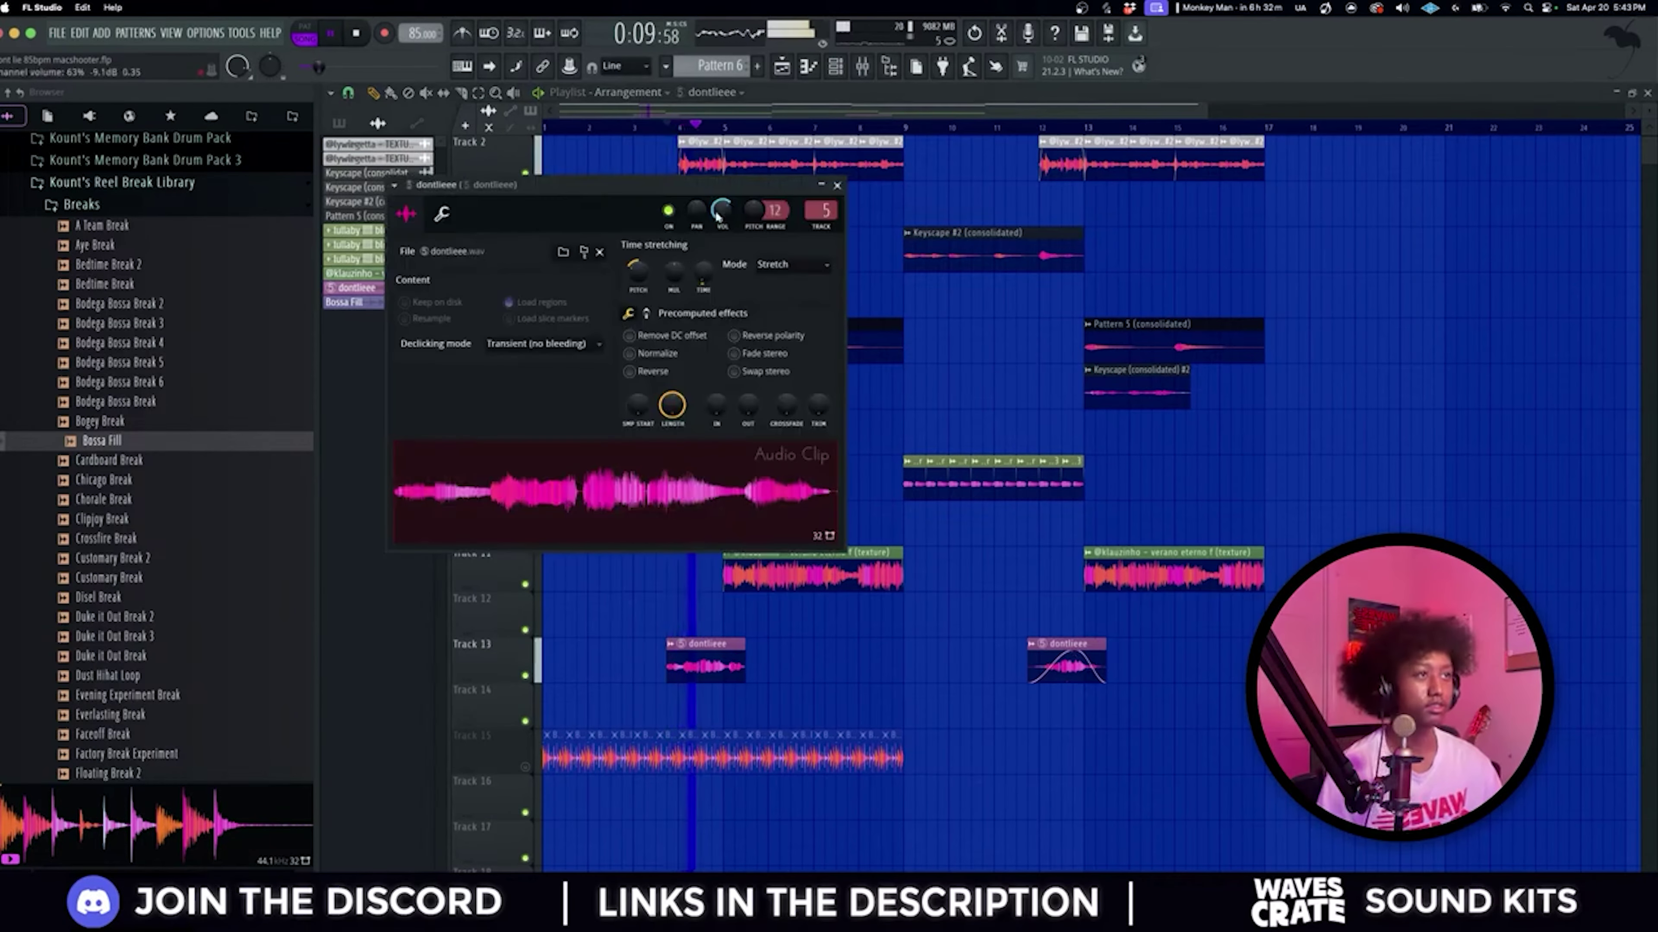
key(Escape)
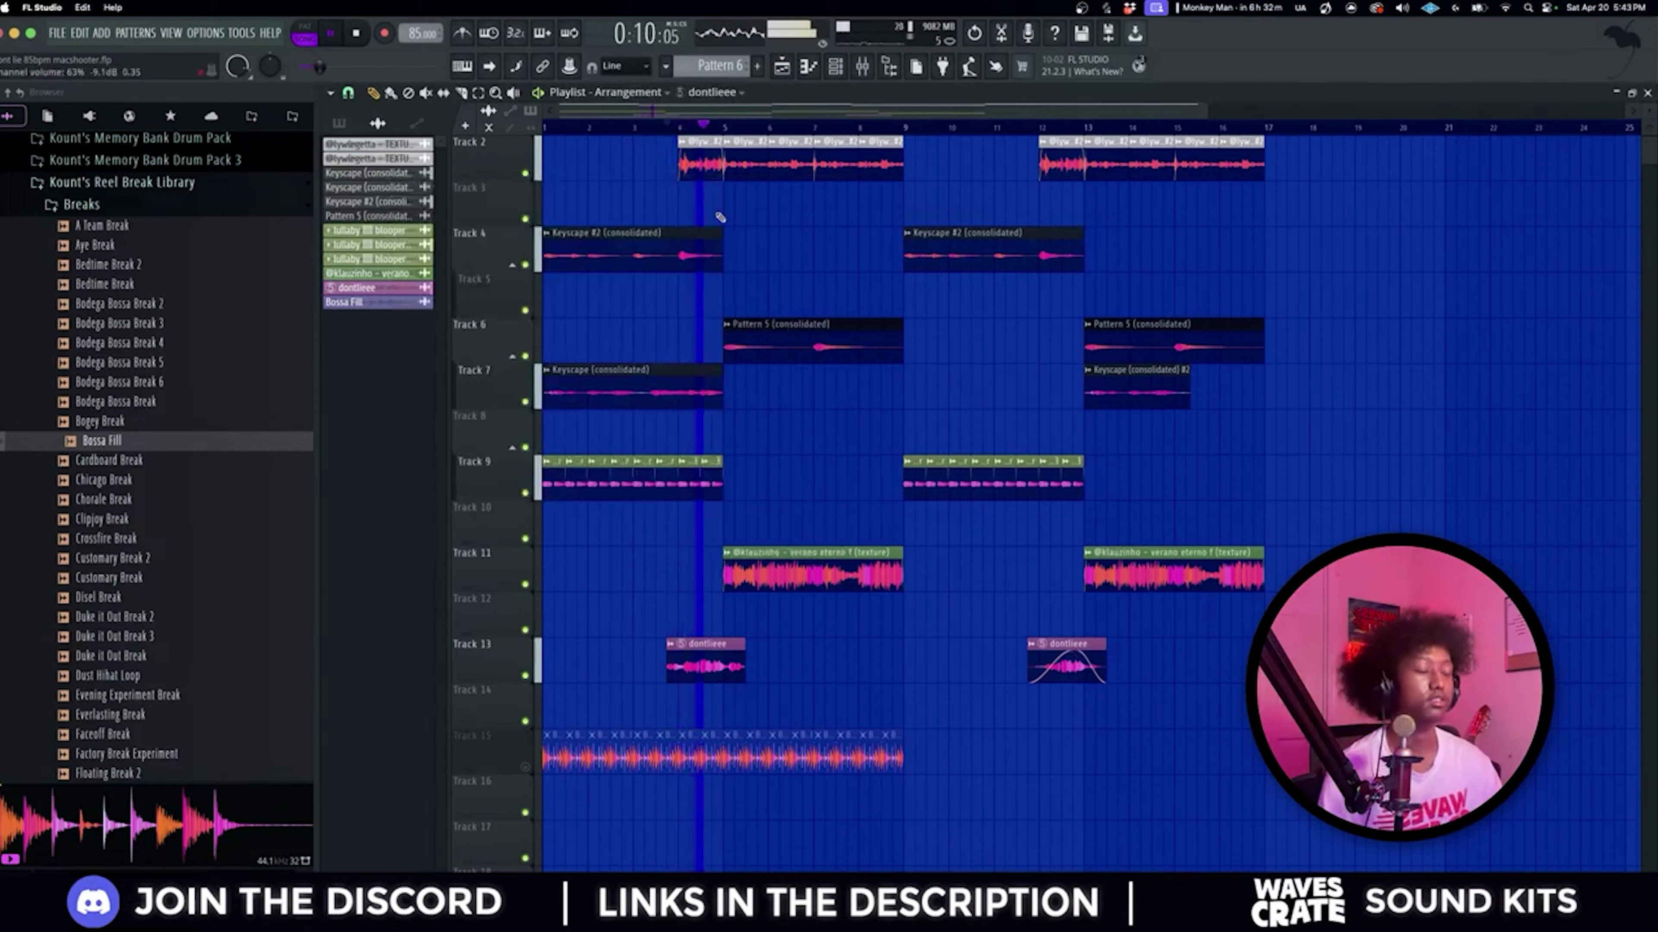
double_click(692, 679)
key(Escape)
key(F9)
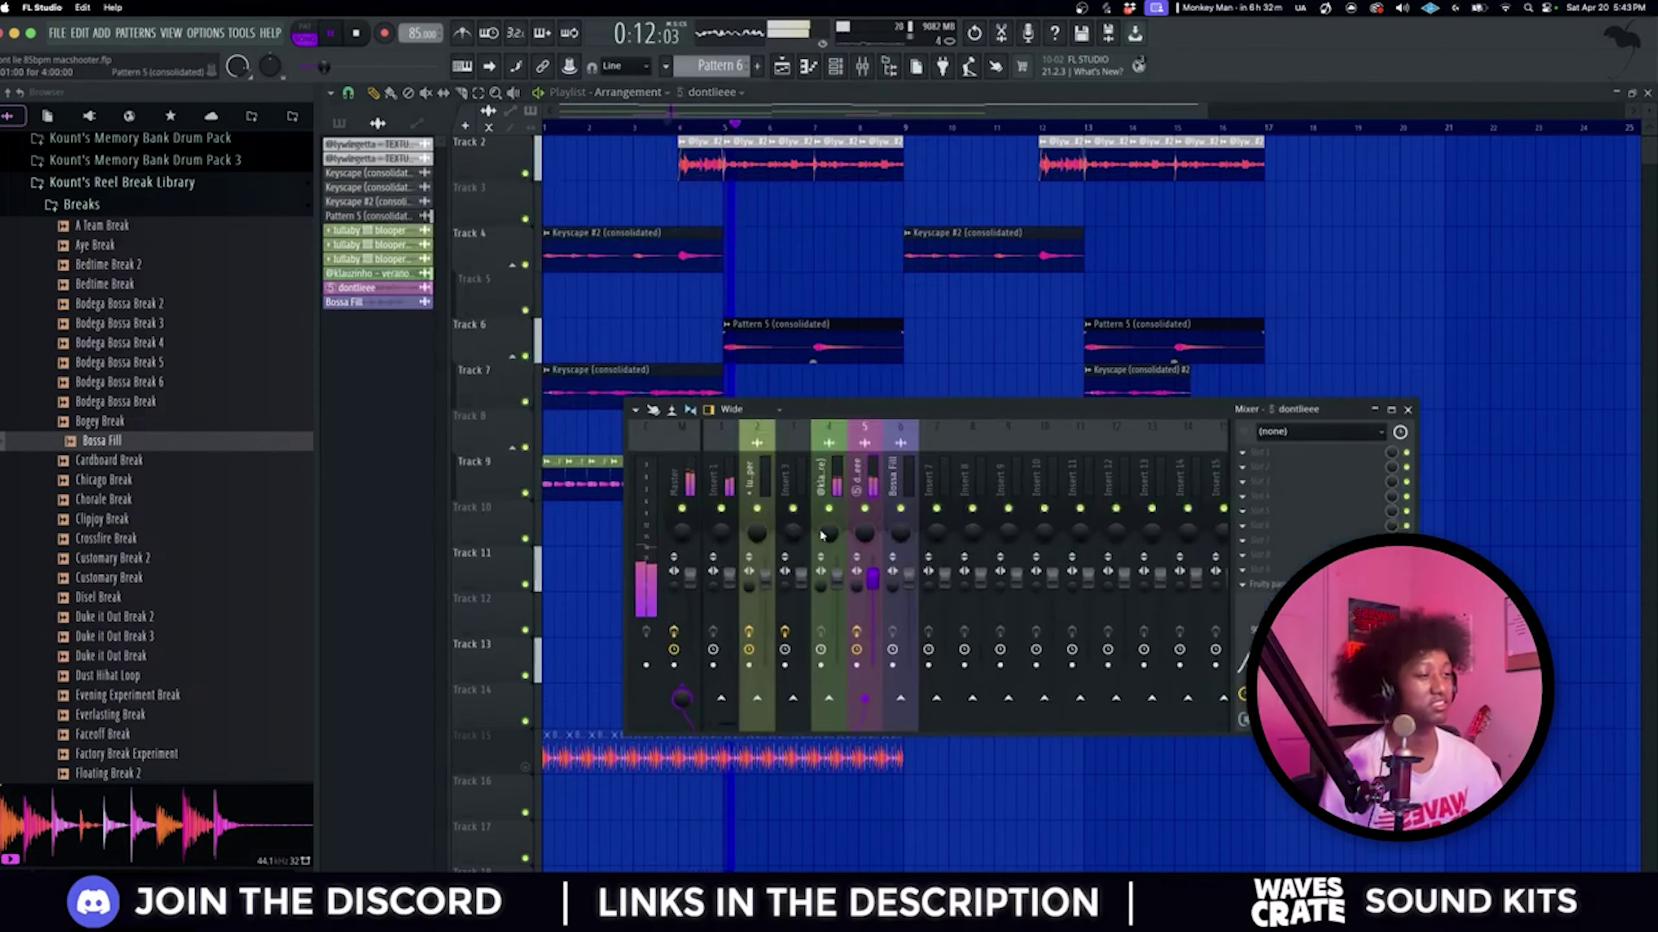
key(F9)
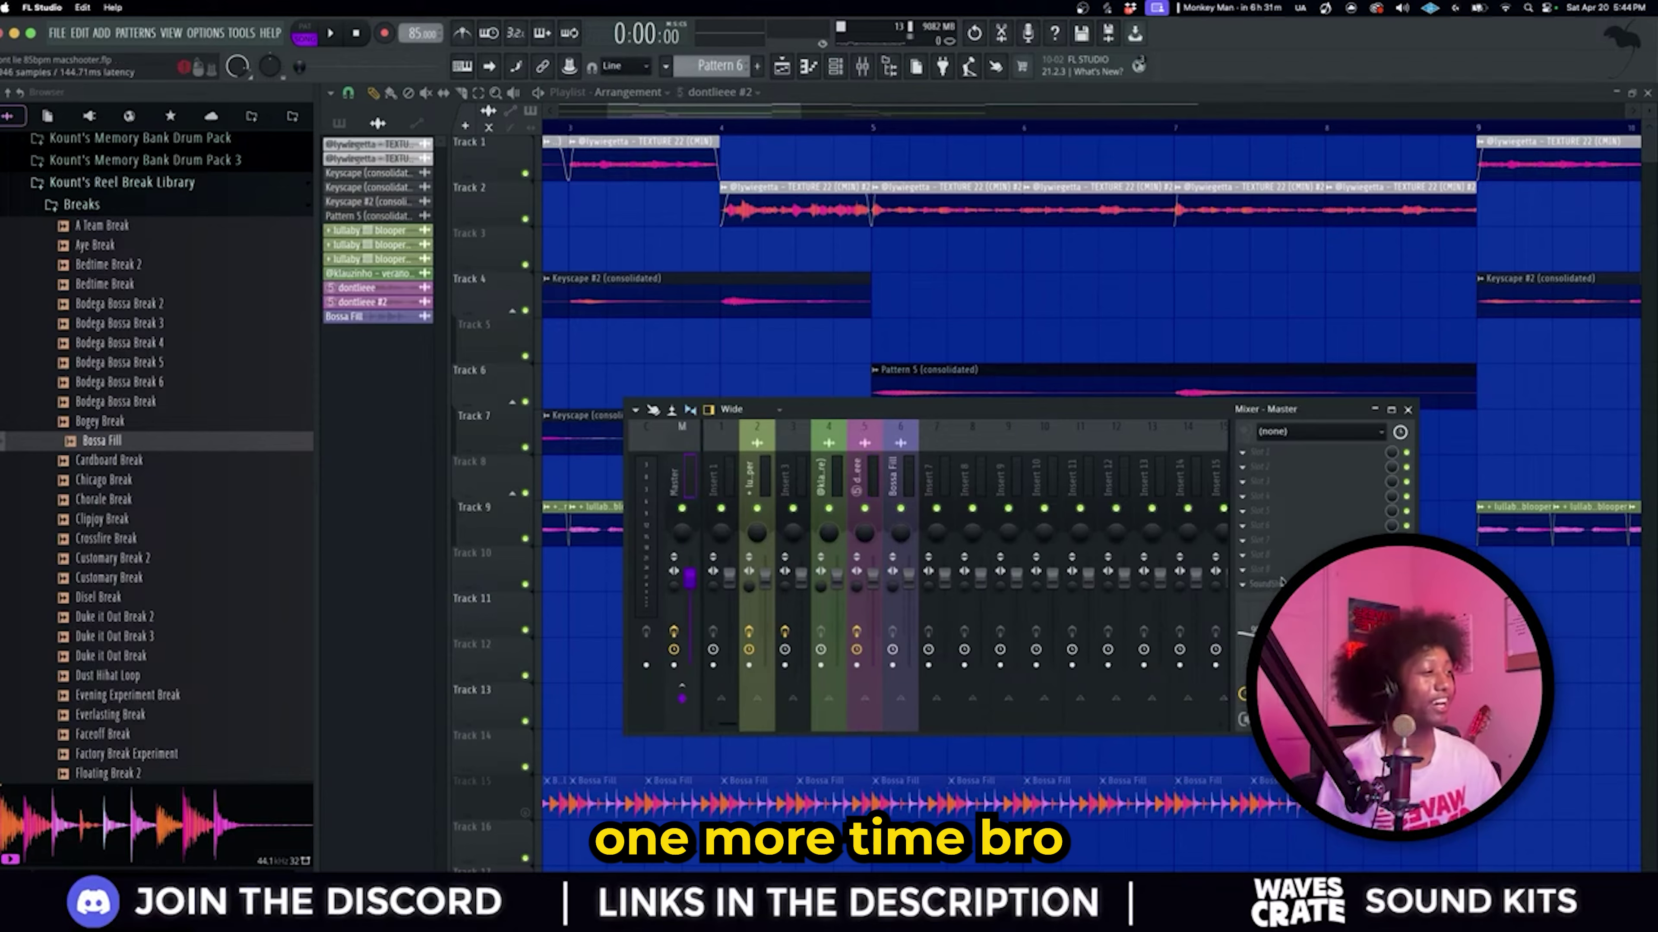
Step: Play the arrangement through SoundShifter Pitch on the Master track and raise the Master low shelf to 2.8 dB
key(F9)
key(space)
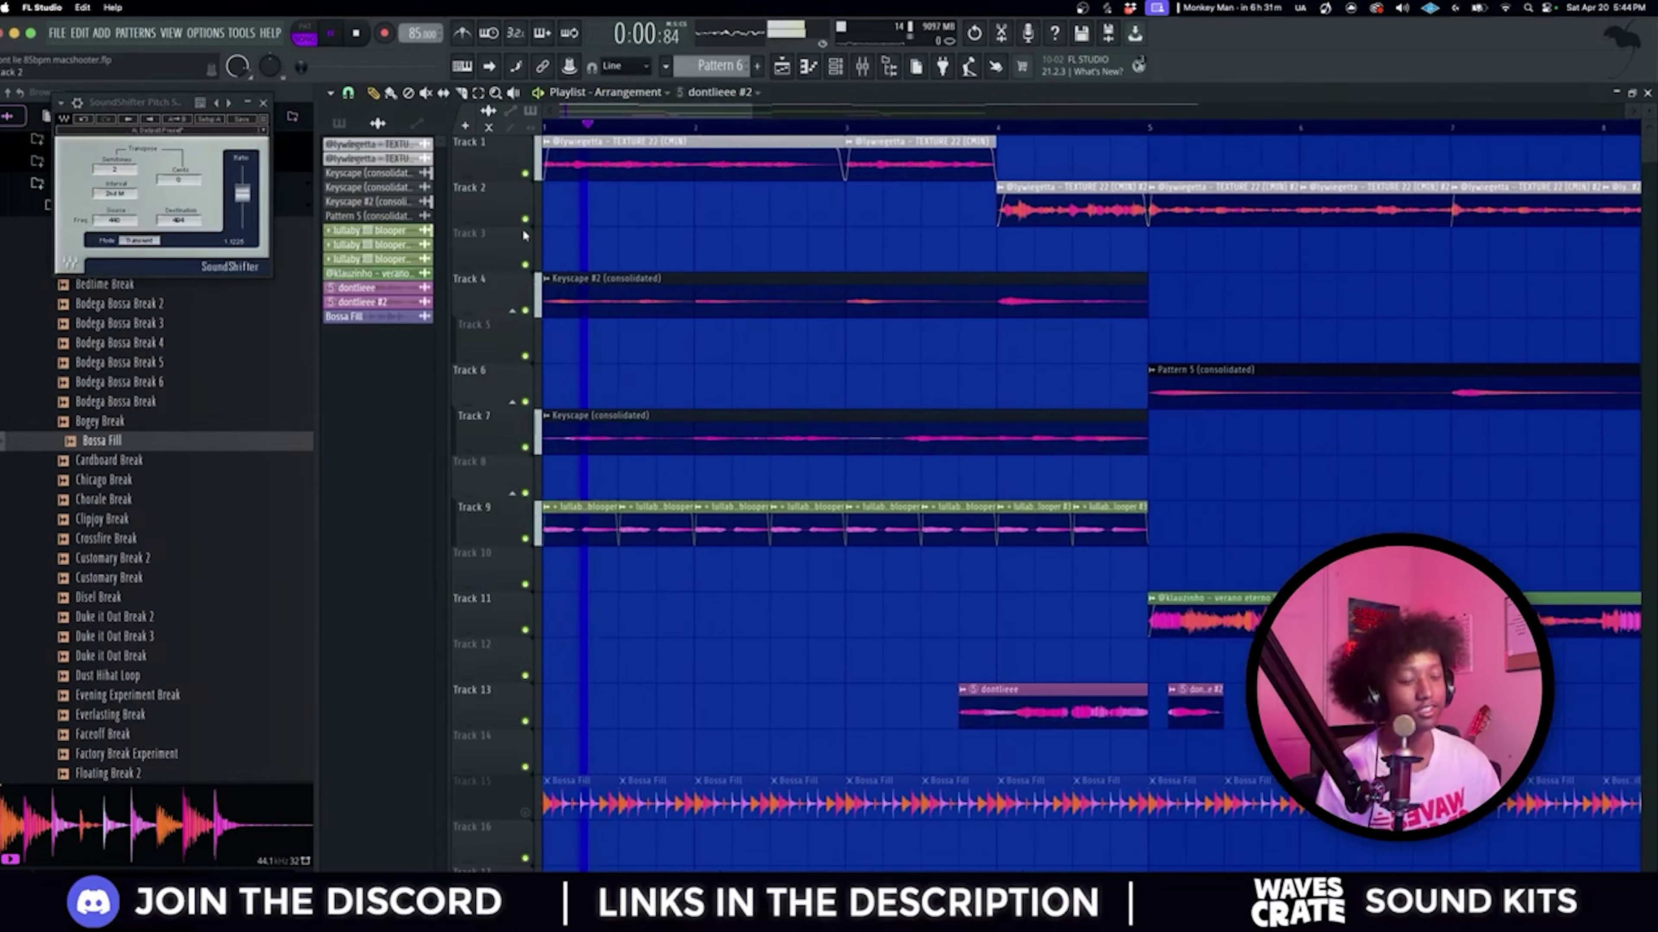
scroll(723, 309, down, 3)
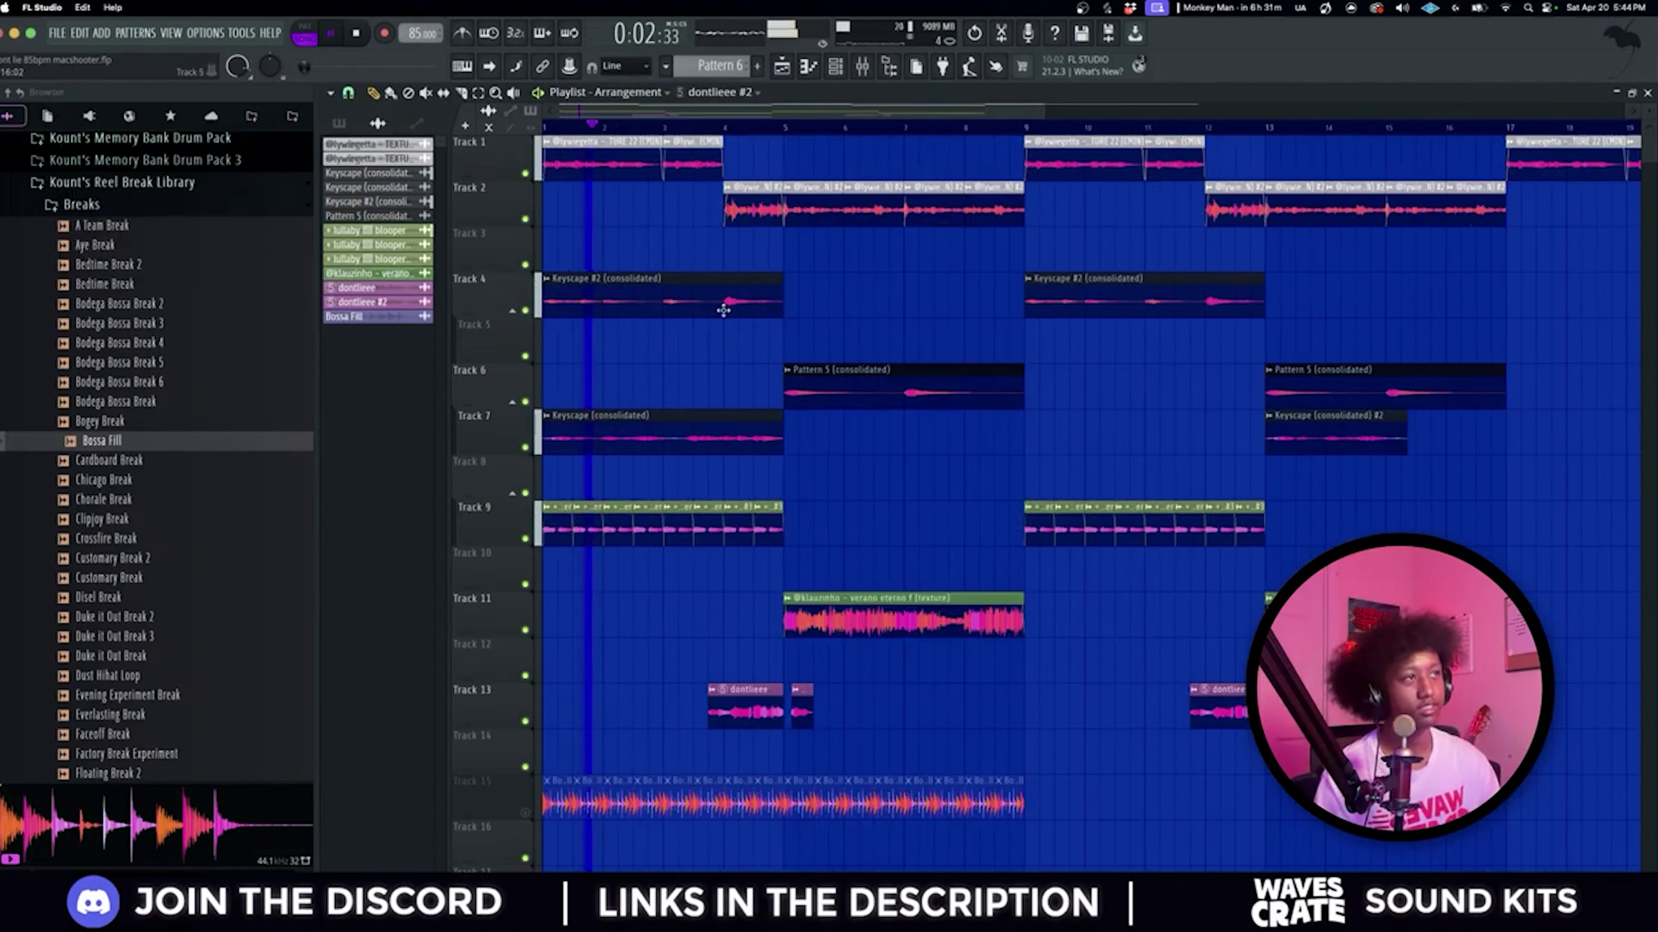
click(844, 72)
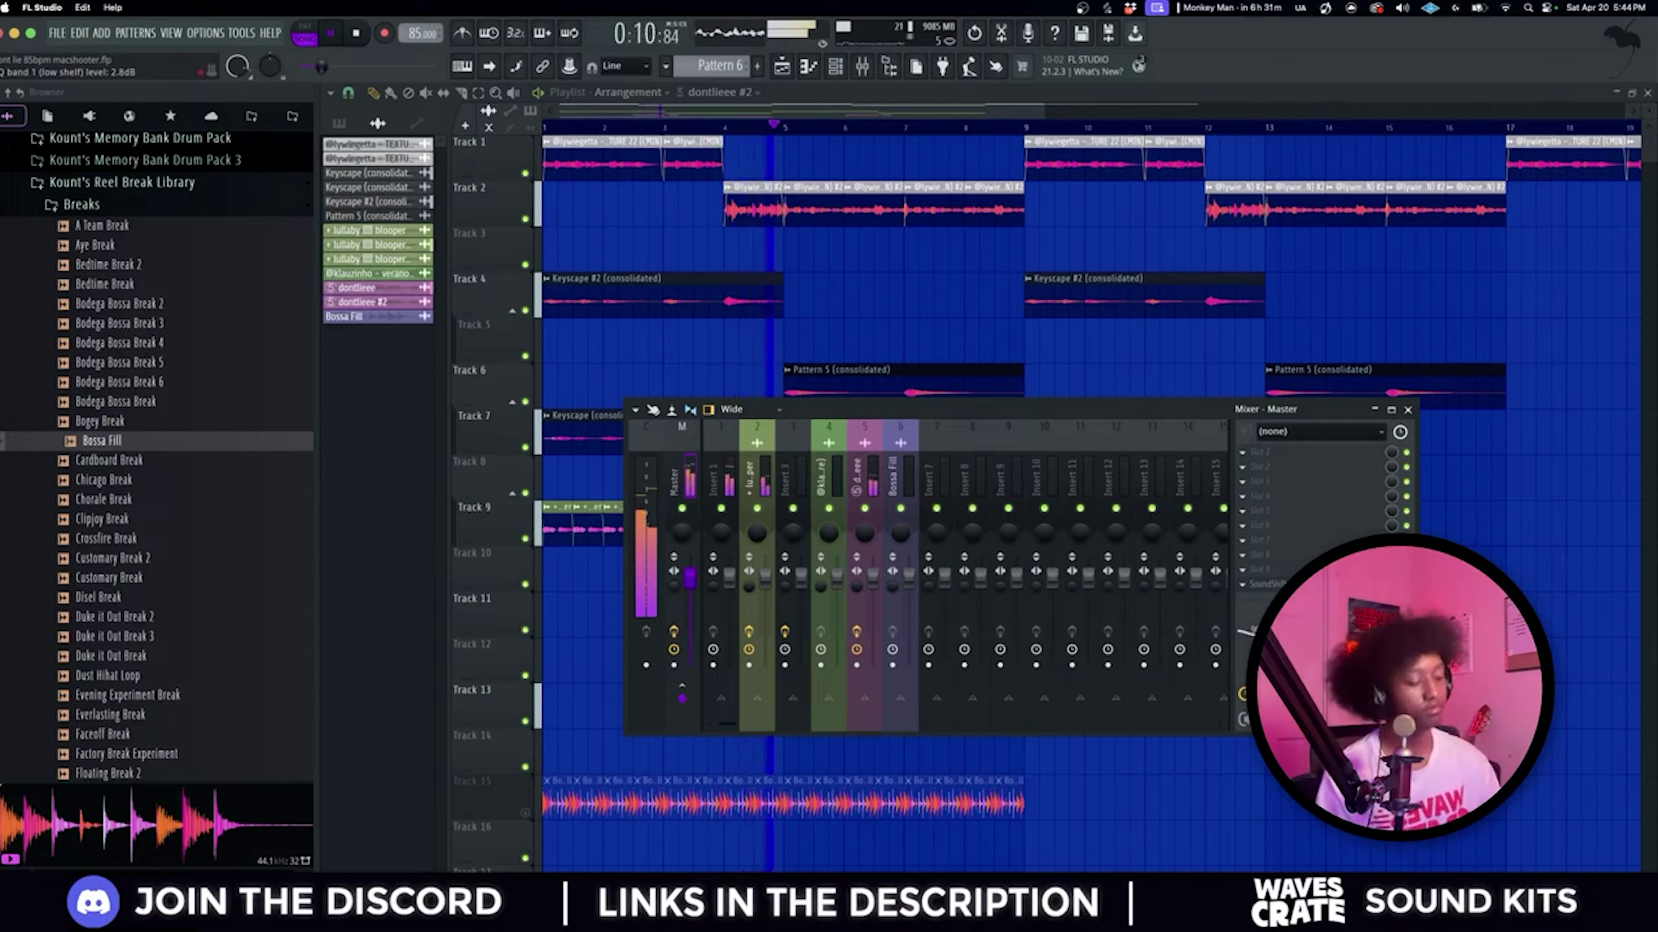
key(F9)
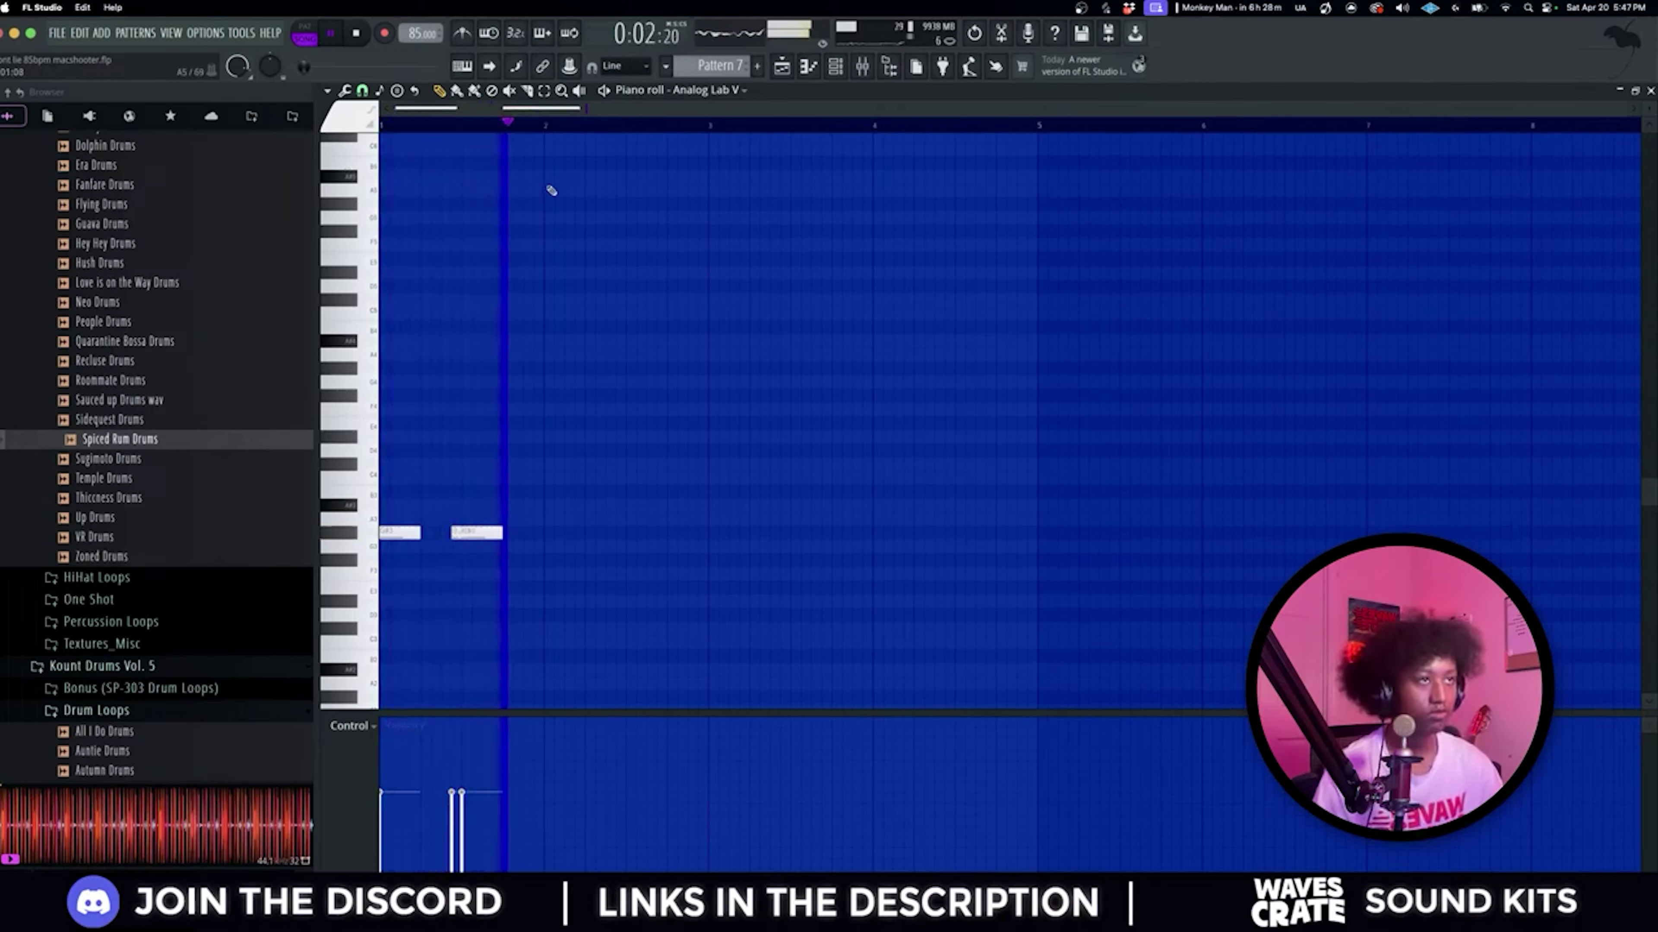
Step: Duplicate the opening one-bar Analog Lab V phrase in Pattern 7 until it fills four bars
key(ctrl+a)
key(ctrl+b)
key(ctrl+a)
key(ctrl+b)
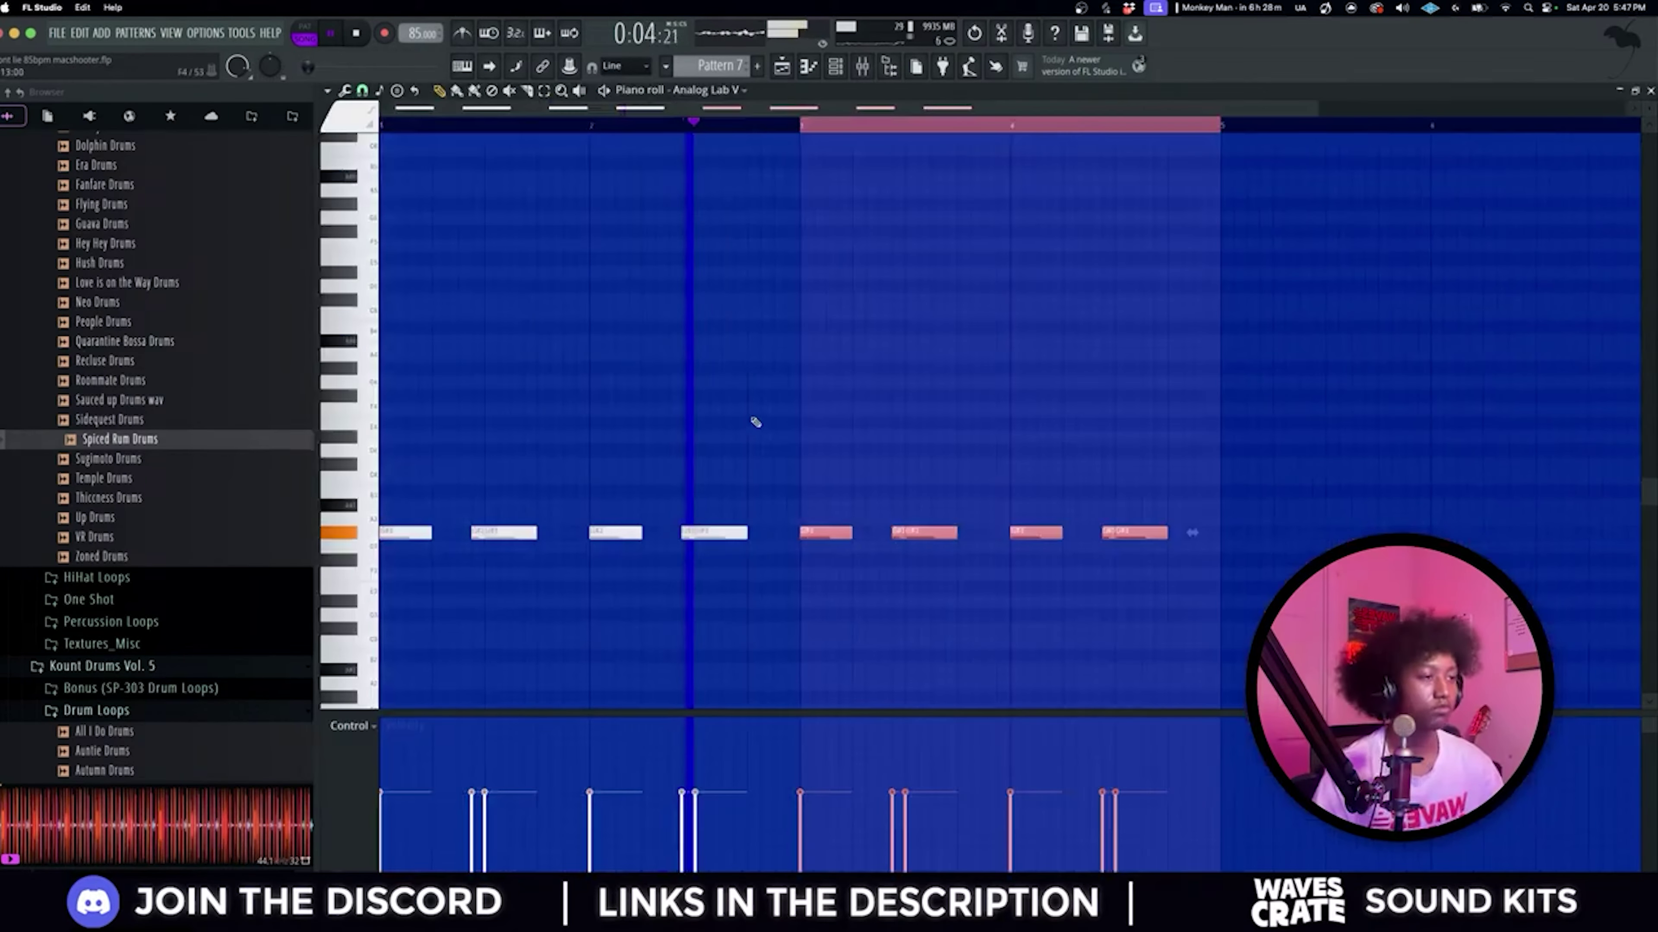
click(755, 418)
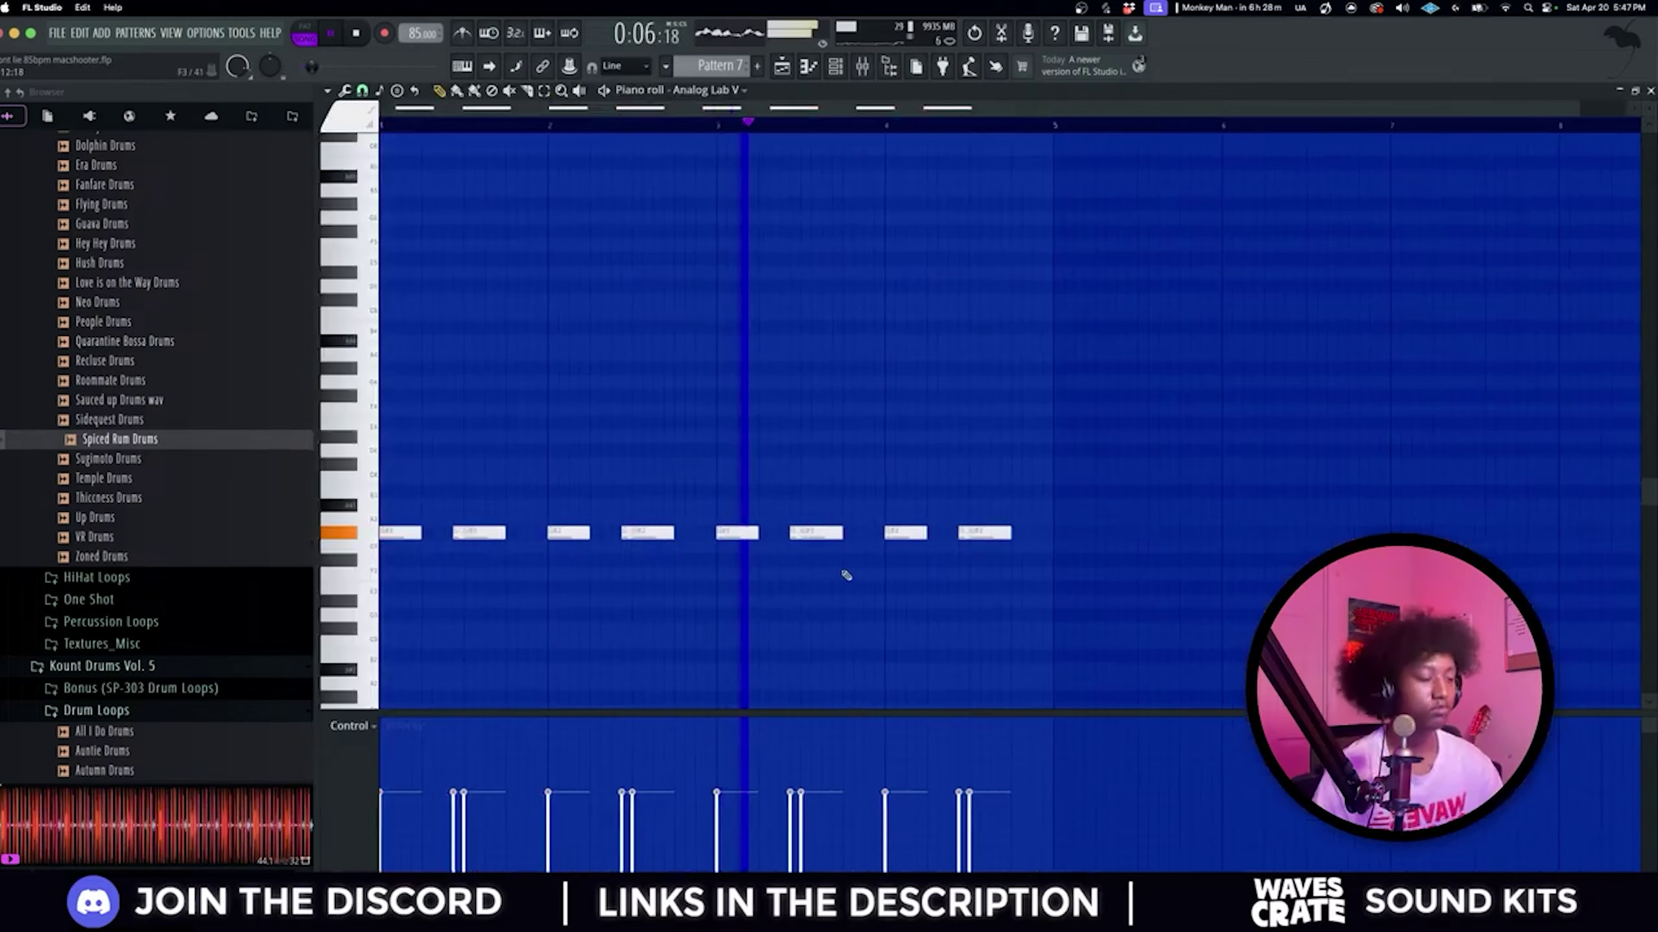
Step: Transpose the bar 4 notes up seven semitones and down an octave, for a net drop of five semitones
drag(1028, 552, 878, 522)
key(shift+Up)
key(shift+Up)
key(shift+Up)
key(shift+Up)
key(shift+Up)
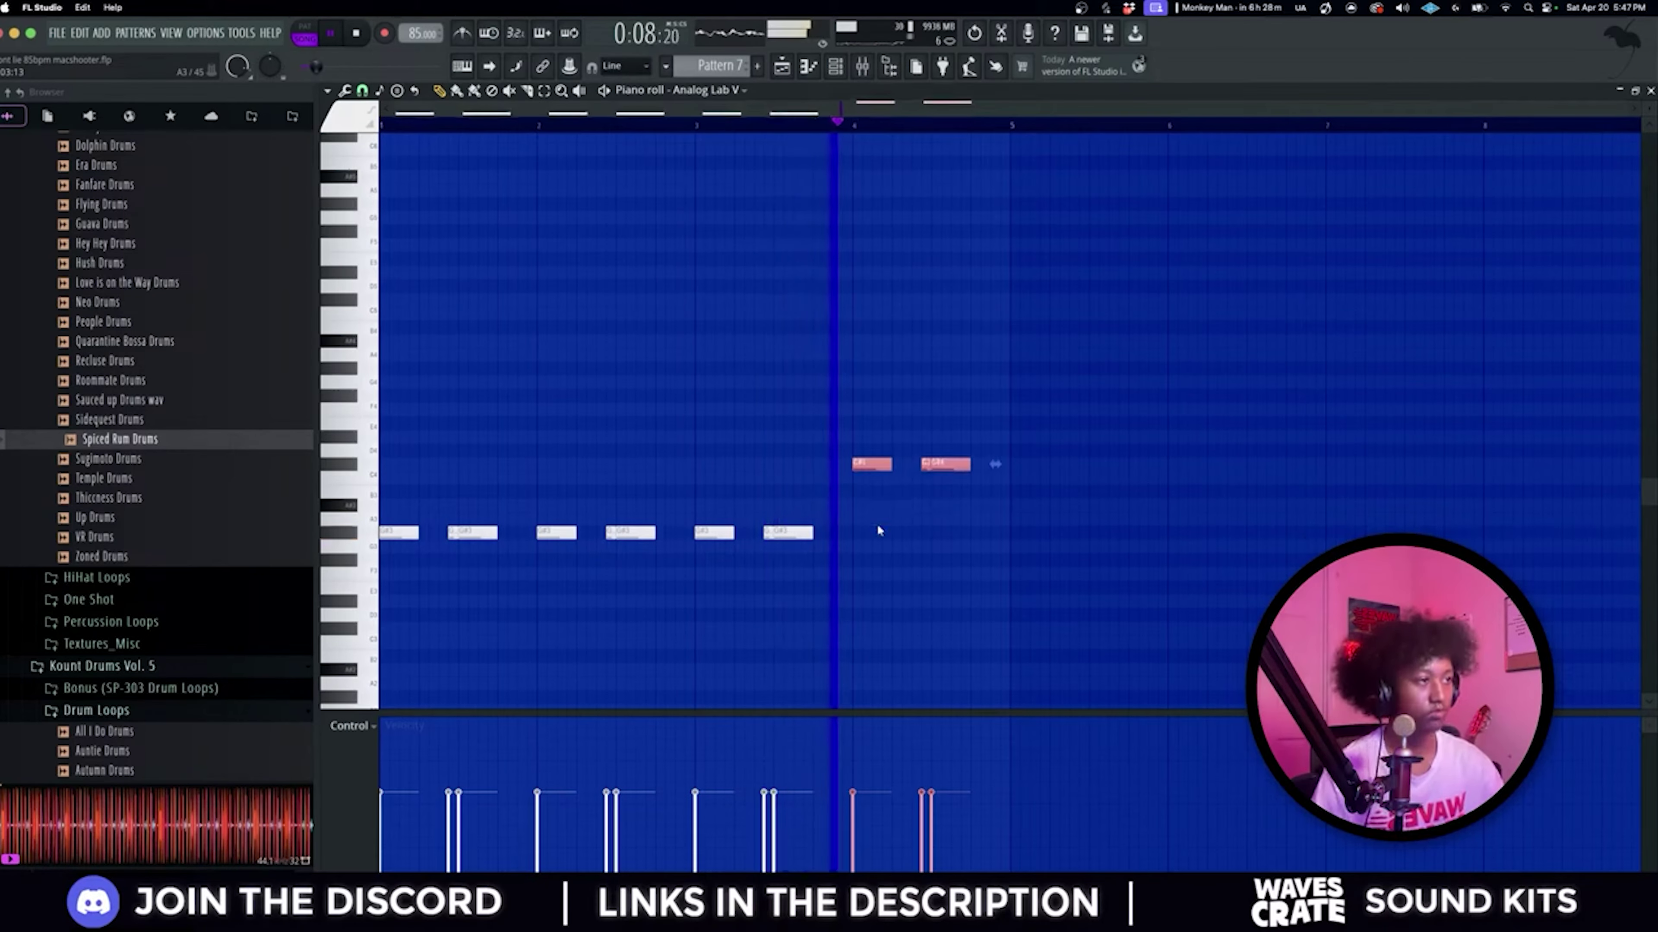
key(shift+Up)
key(shift+Up)
key(ctrl+Down)
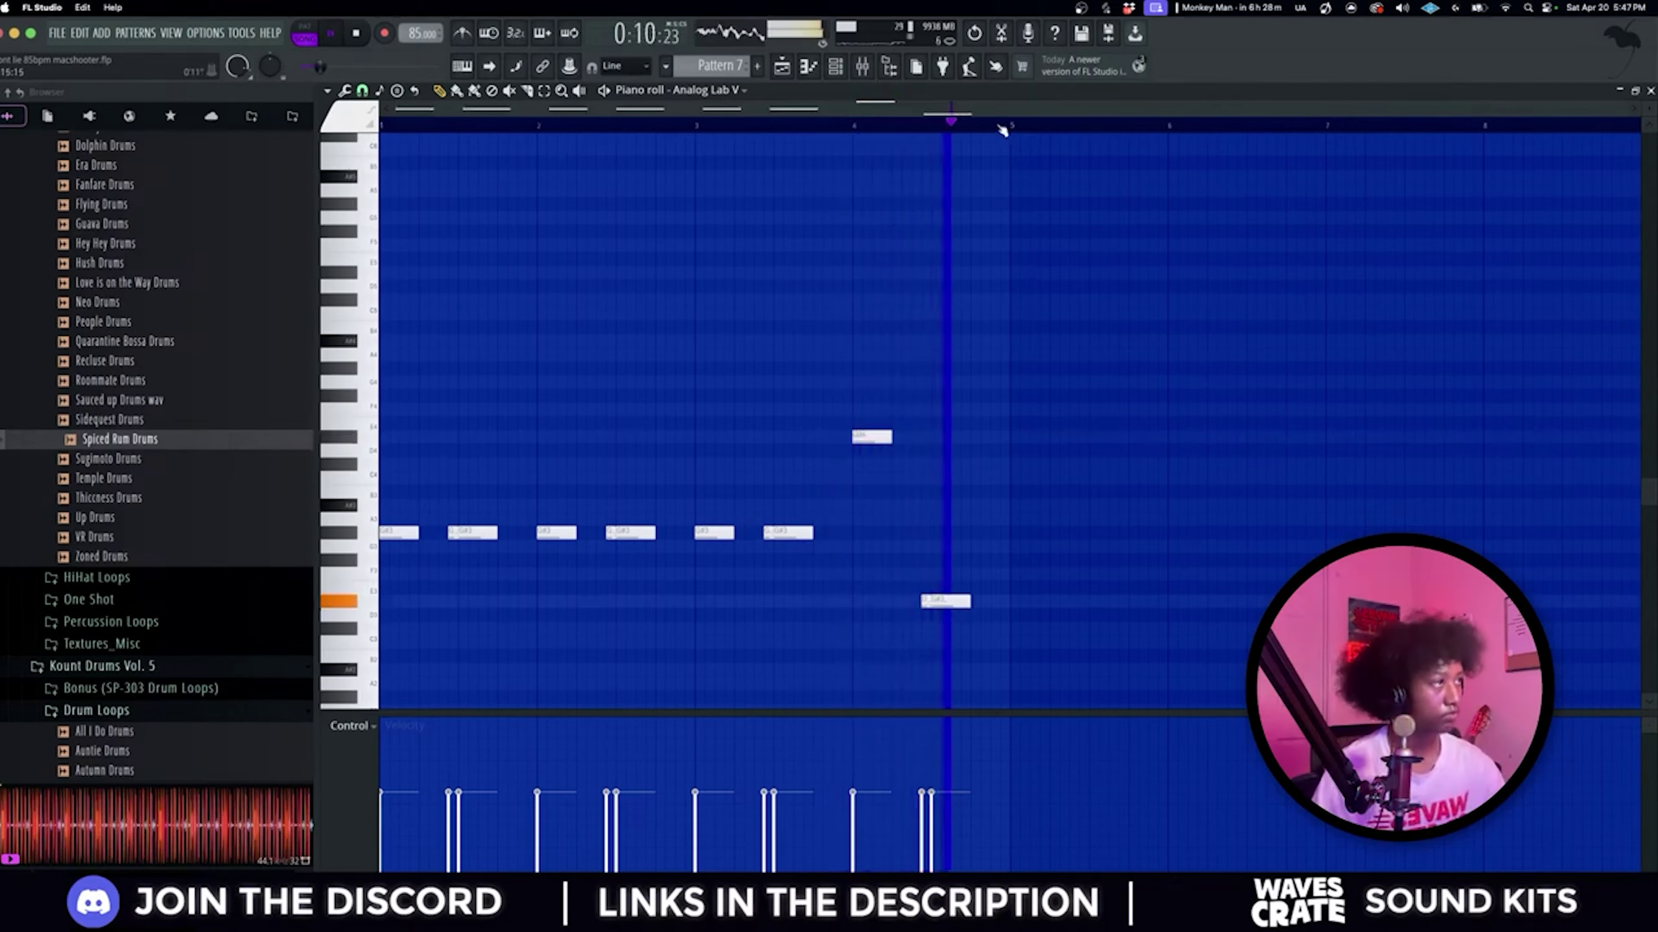
Step: Duplicate the four-bar phrase into bars 5 to 8 and raise the copy by two semitones
key(ctrl+b)
key(shift+Up)
key(shift+Up)
Step: Lower the last note of bar 5 and all notes in bars 6 and 7 by one octave
click(861, 505)
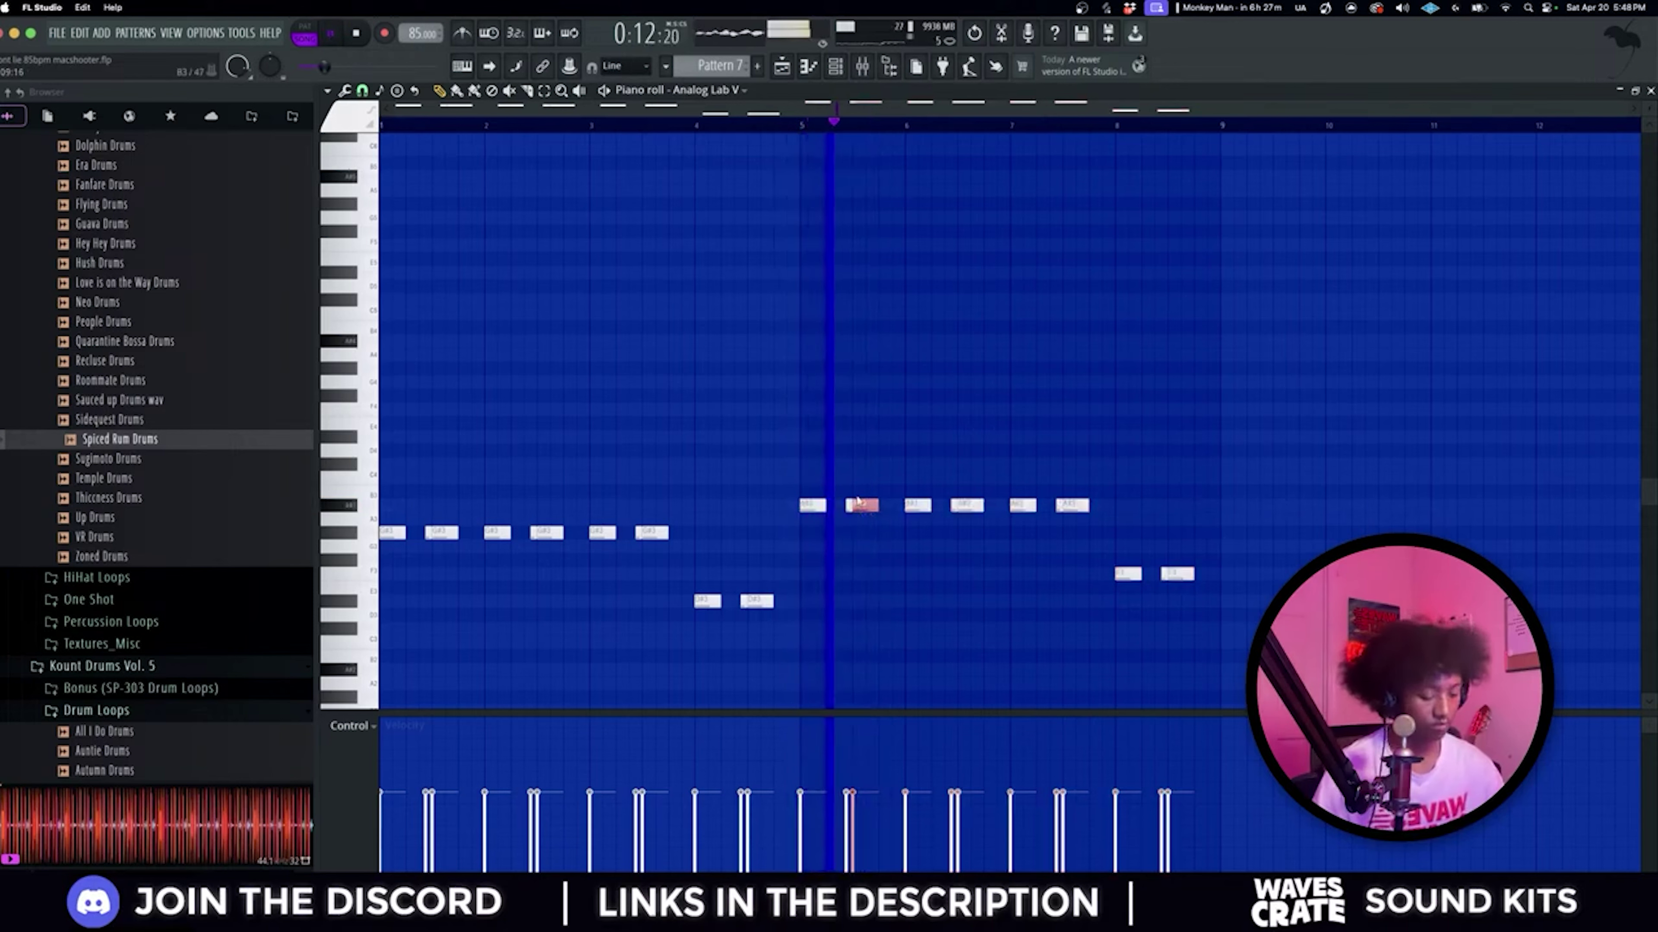
key(ctrl+Down)
drag(973, 540, 935, 473)
key(ctrl+Down)
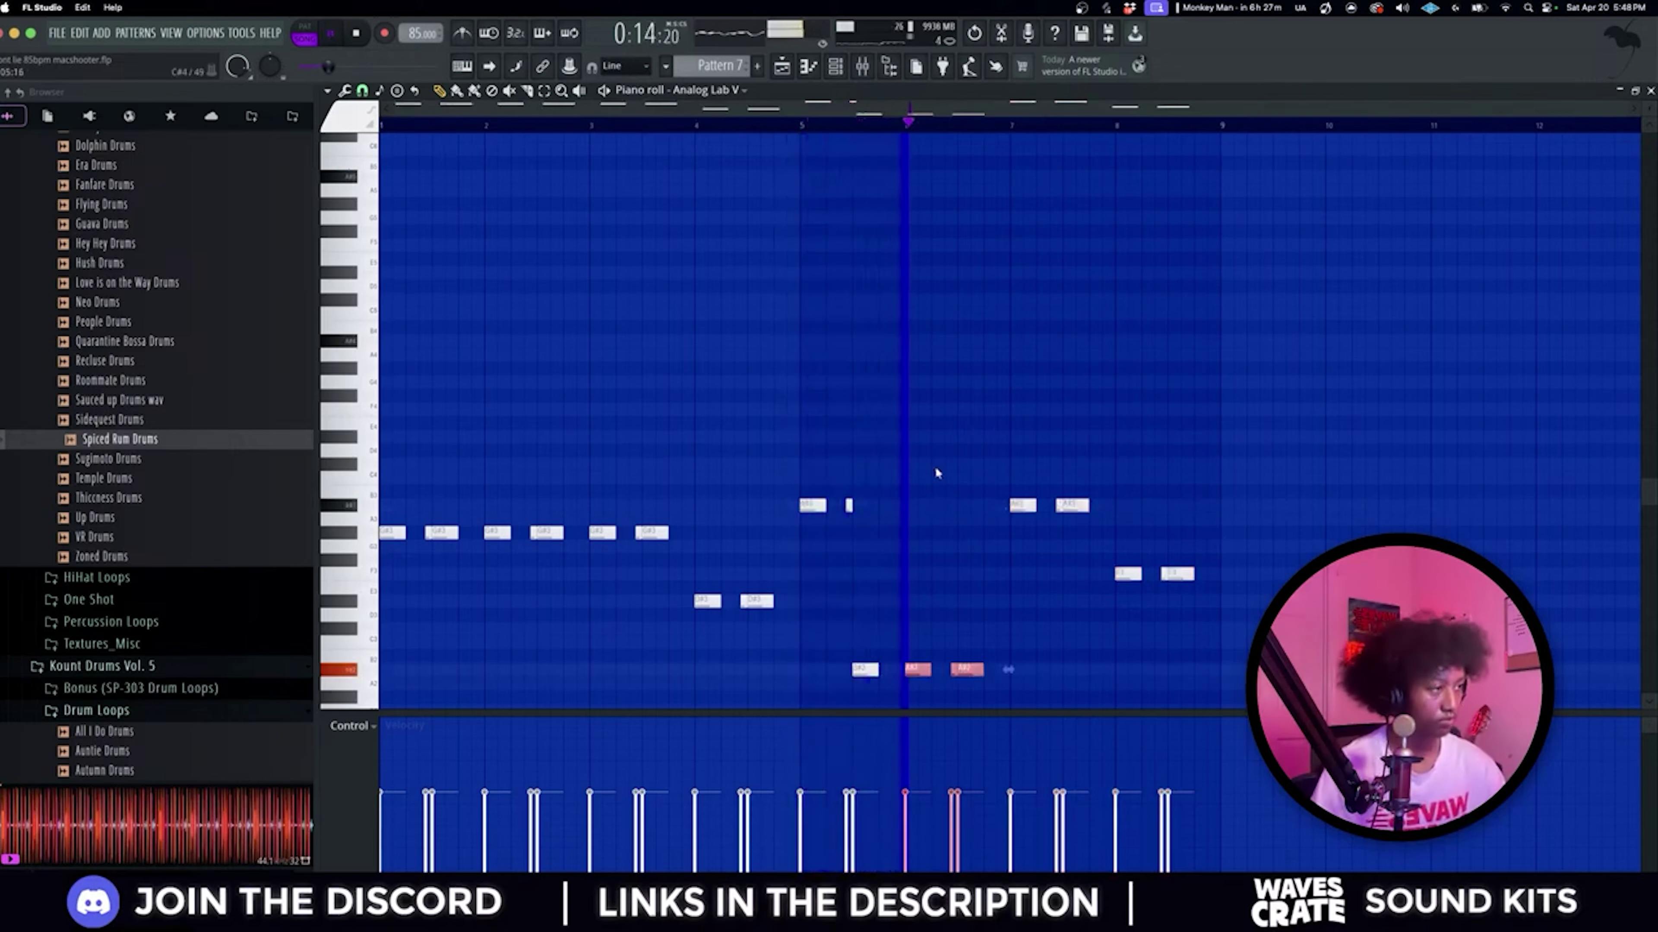
drag(1099, 523, 923, 488)
key(ctrl+Down)
click(1099, 630)
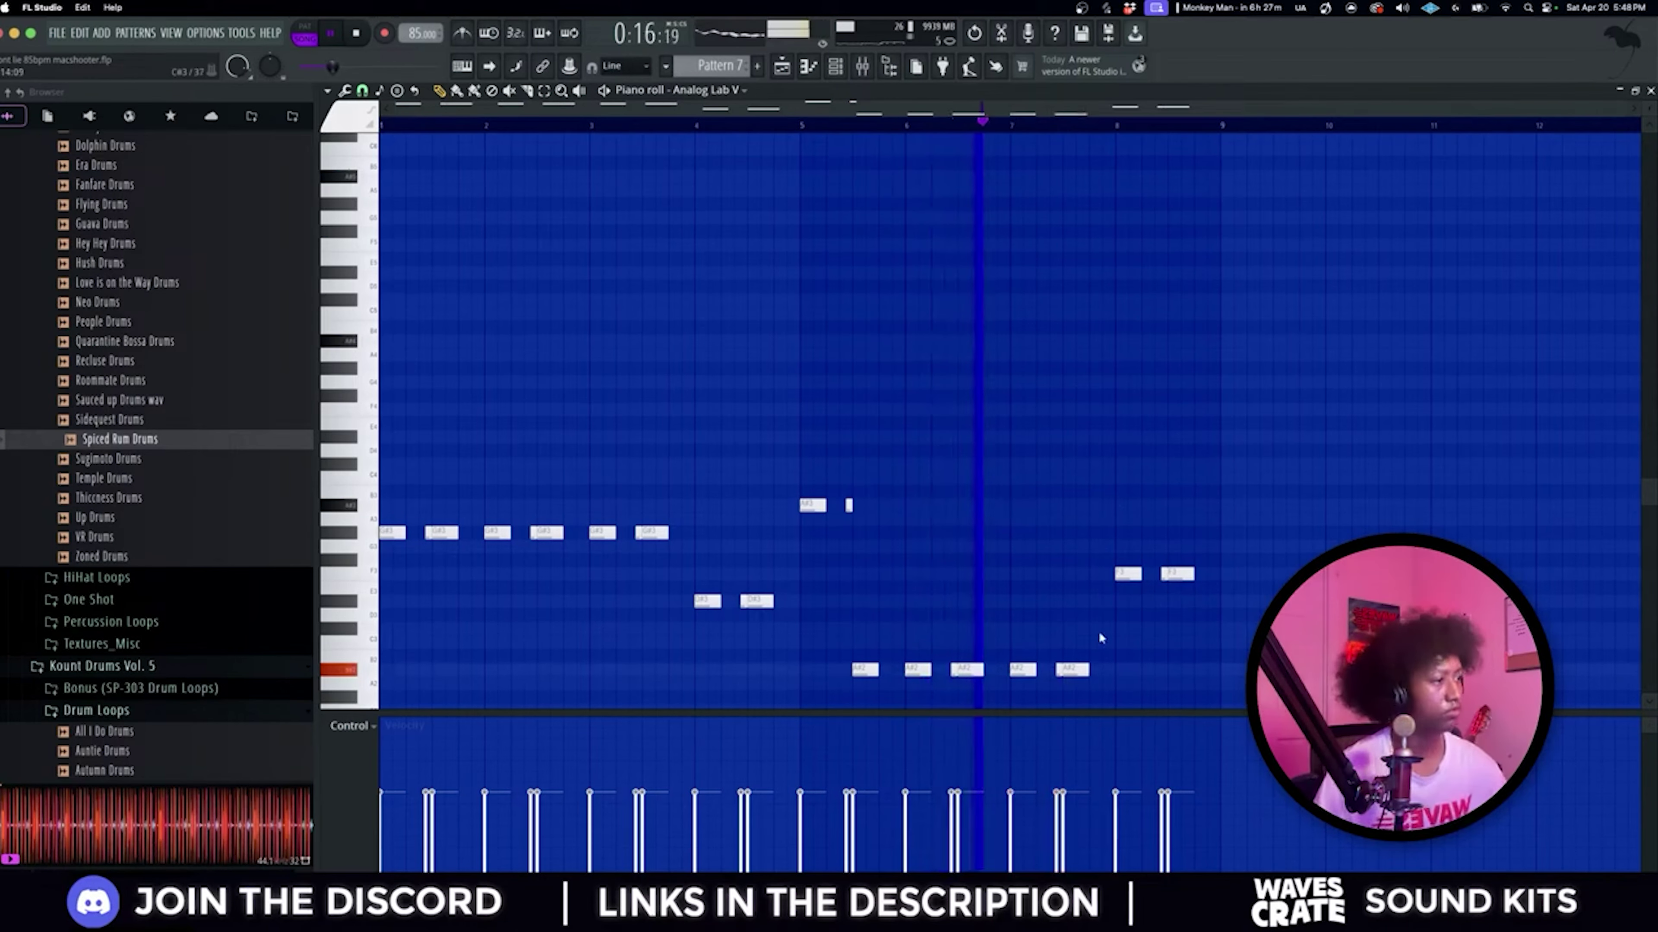
Step: Audition the end of the phrase and lower the bar 8 notes by six semitones
scroll(1098, 630, down, 2)
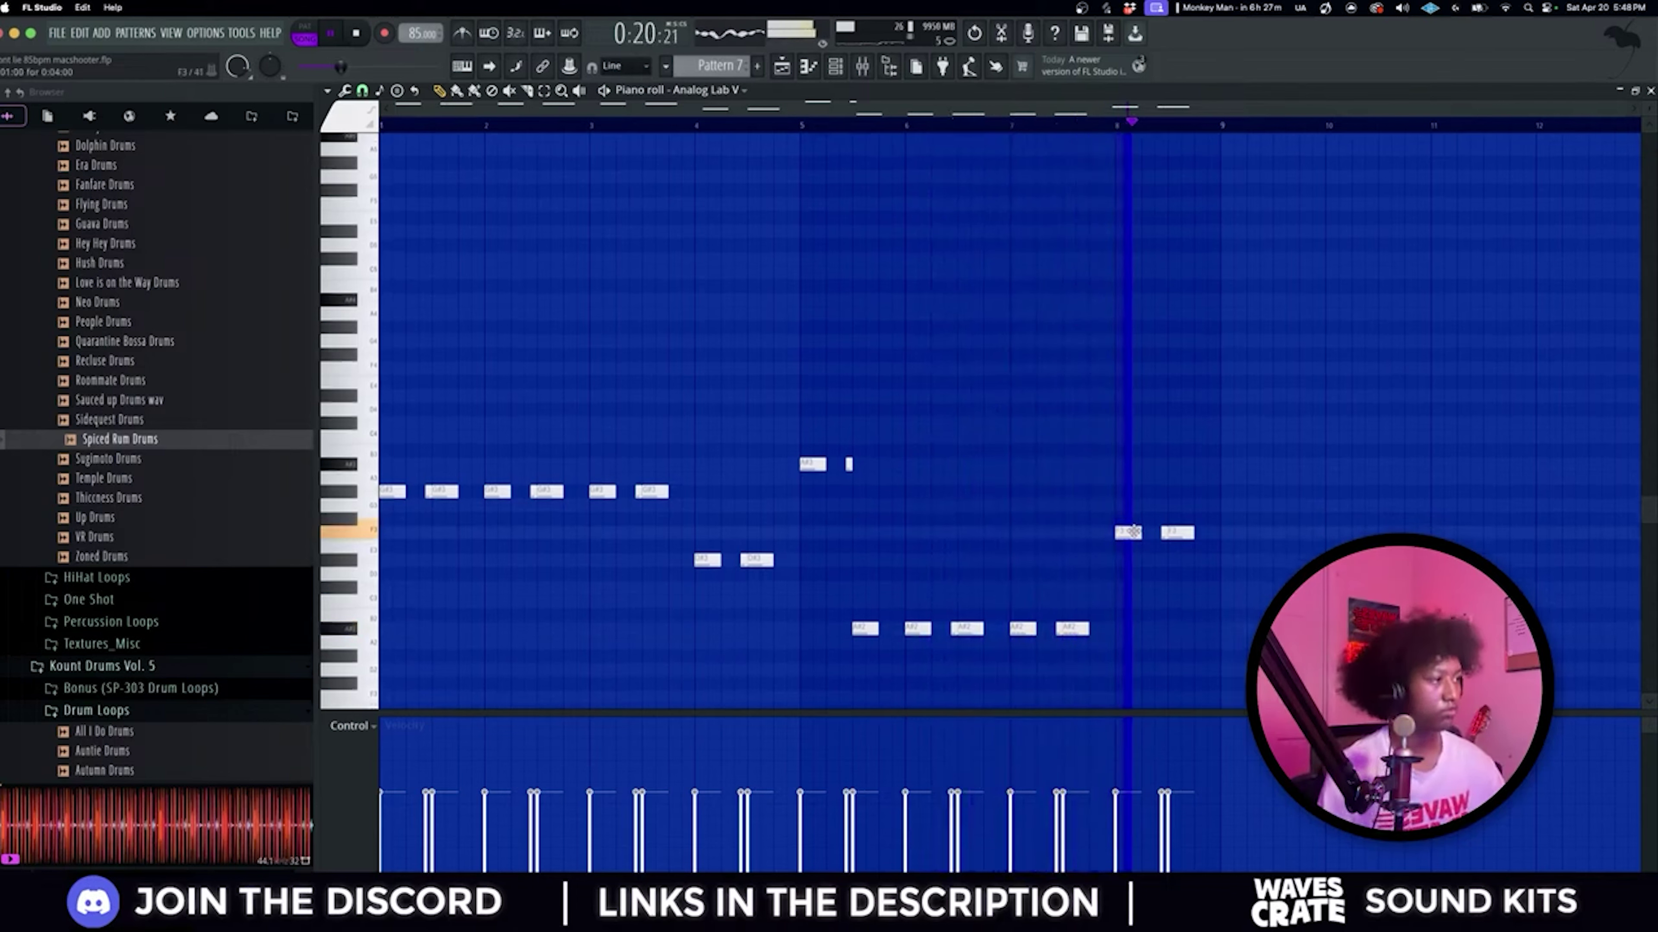
click(1030, 126)
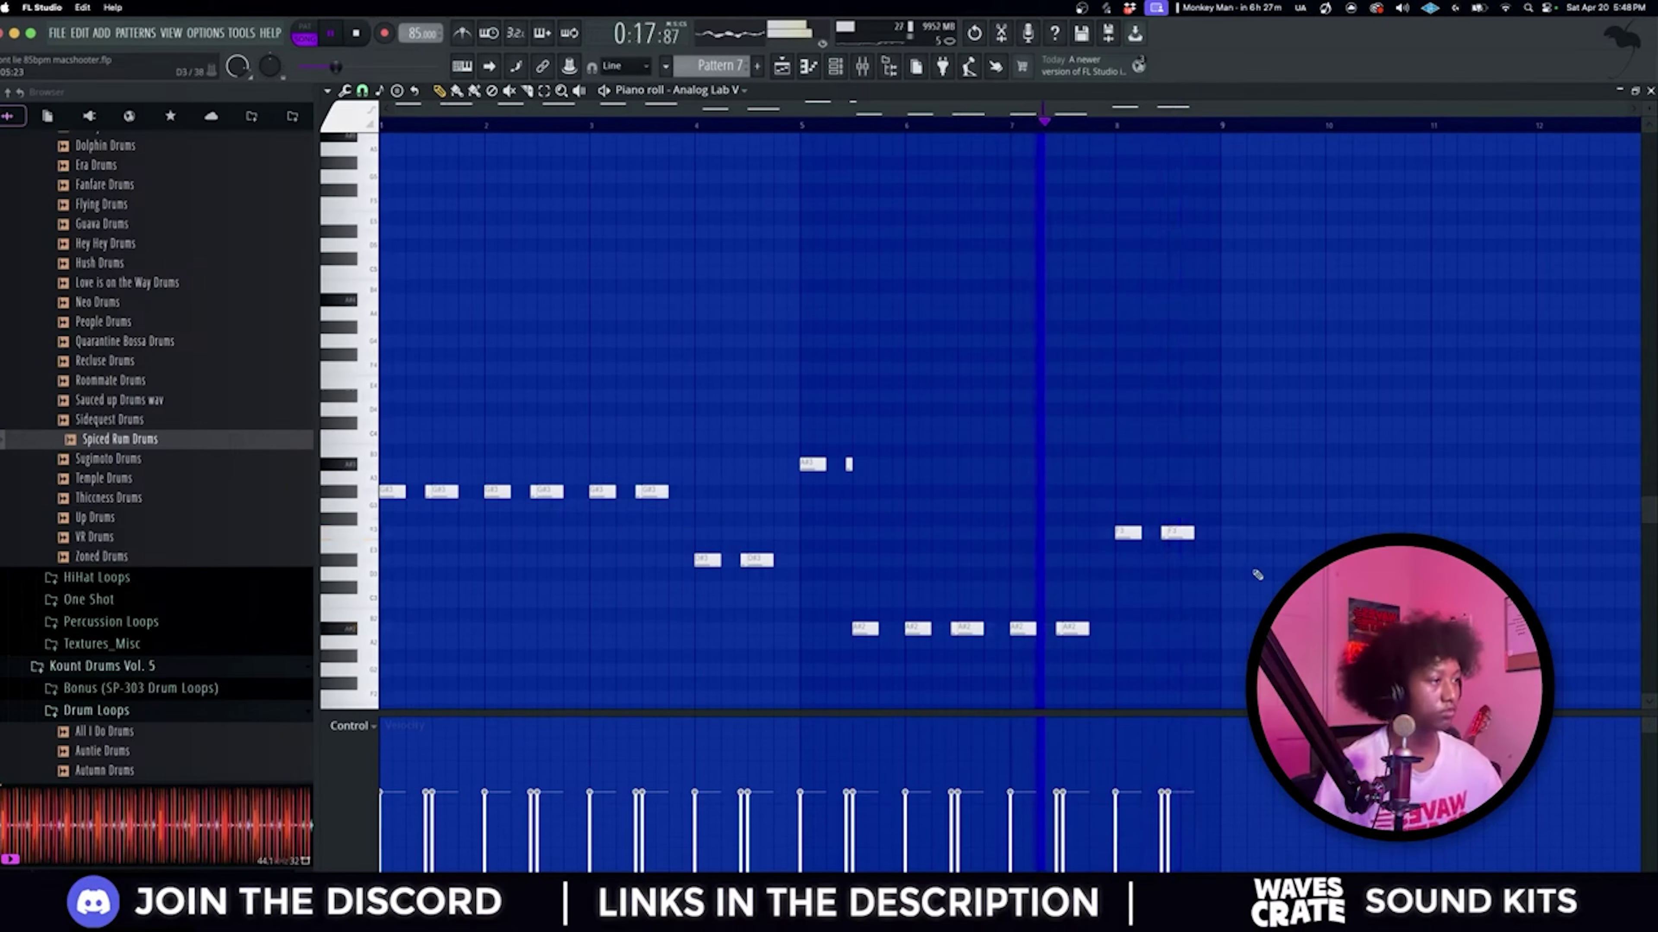
drag(1208, 542, 1053, 483)
key(shift+Down)
key(Down)
key(Down)
key(Down)
key(Down)
key(Down)
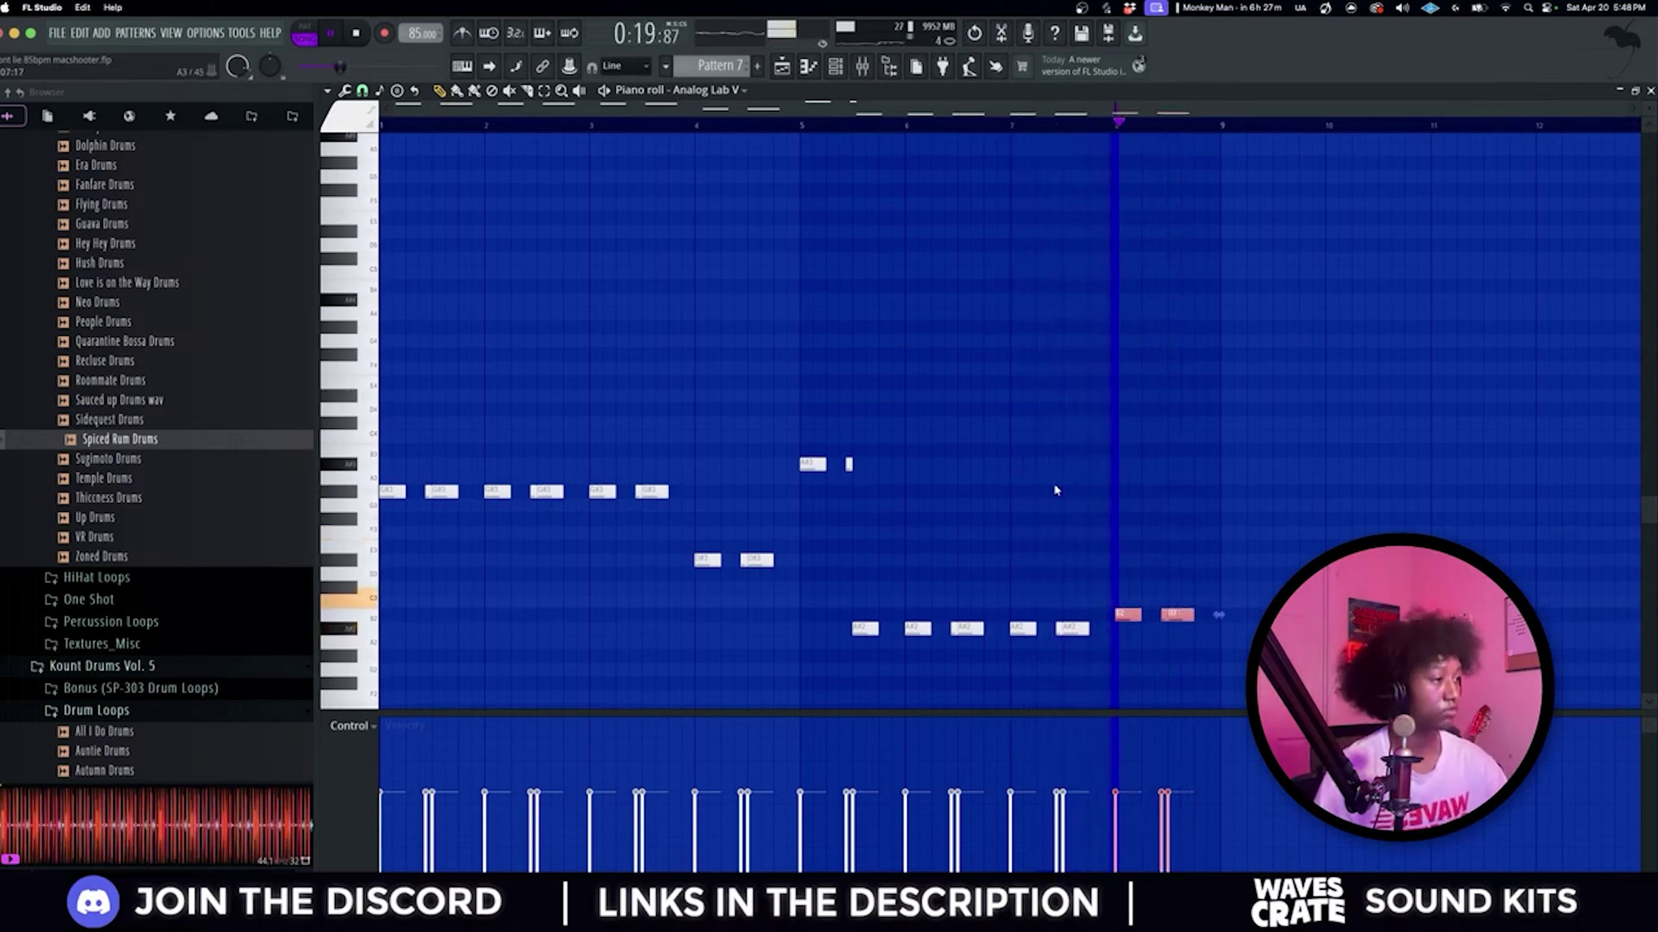
Step: Replay the phrase from bar 7 and raise the bar 8 notes by two semitones
click(1057, 131)
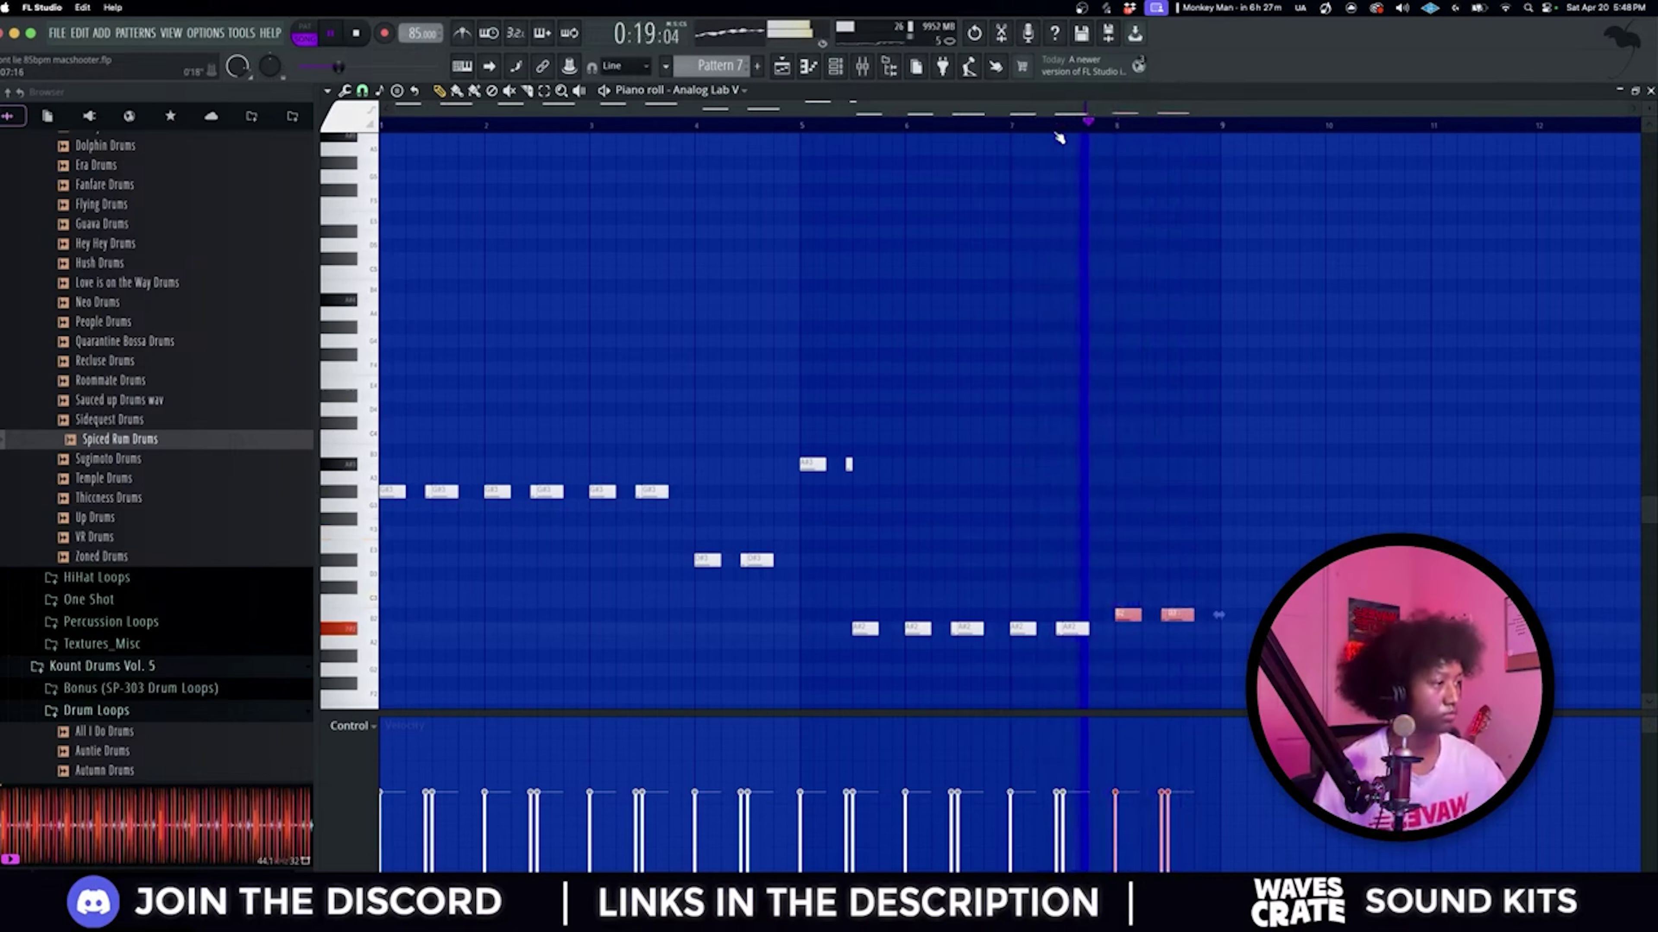
key(ctrl+a)
key(ctrl+Up)
drag(1149, 449, 1150, 423)
key(ctrl+a)
key(ctrl+Down)
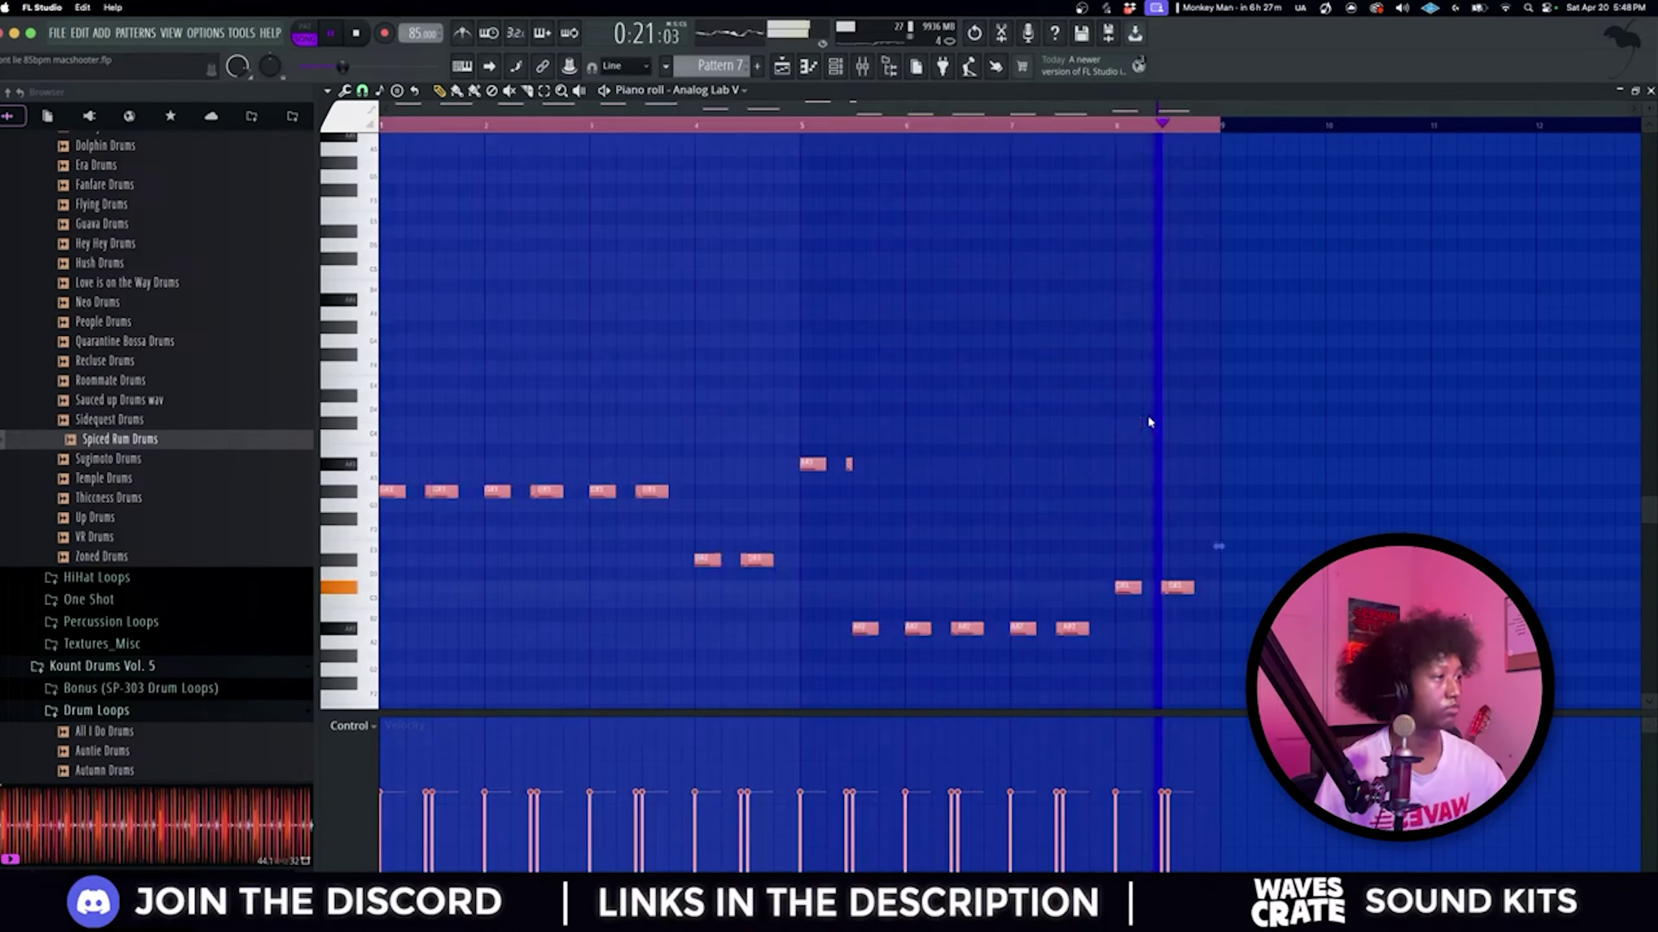
Step: Return to the Playlist arrangement and open the Channel rack to reach the Analog Lab V channel
key(F5)
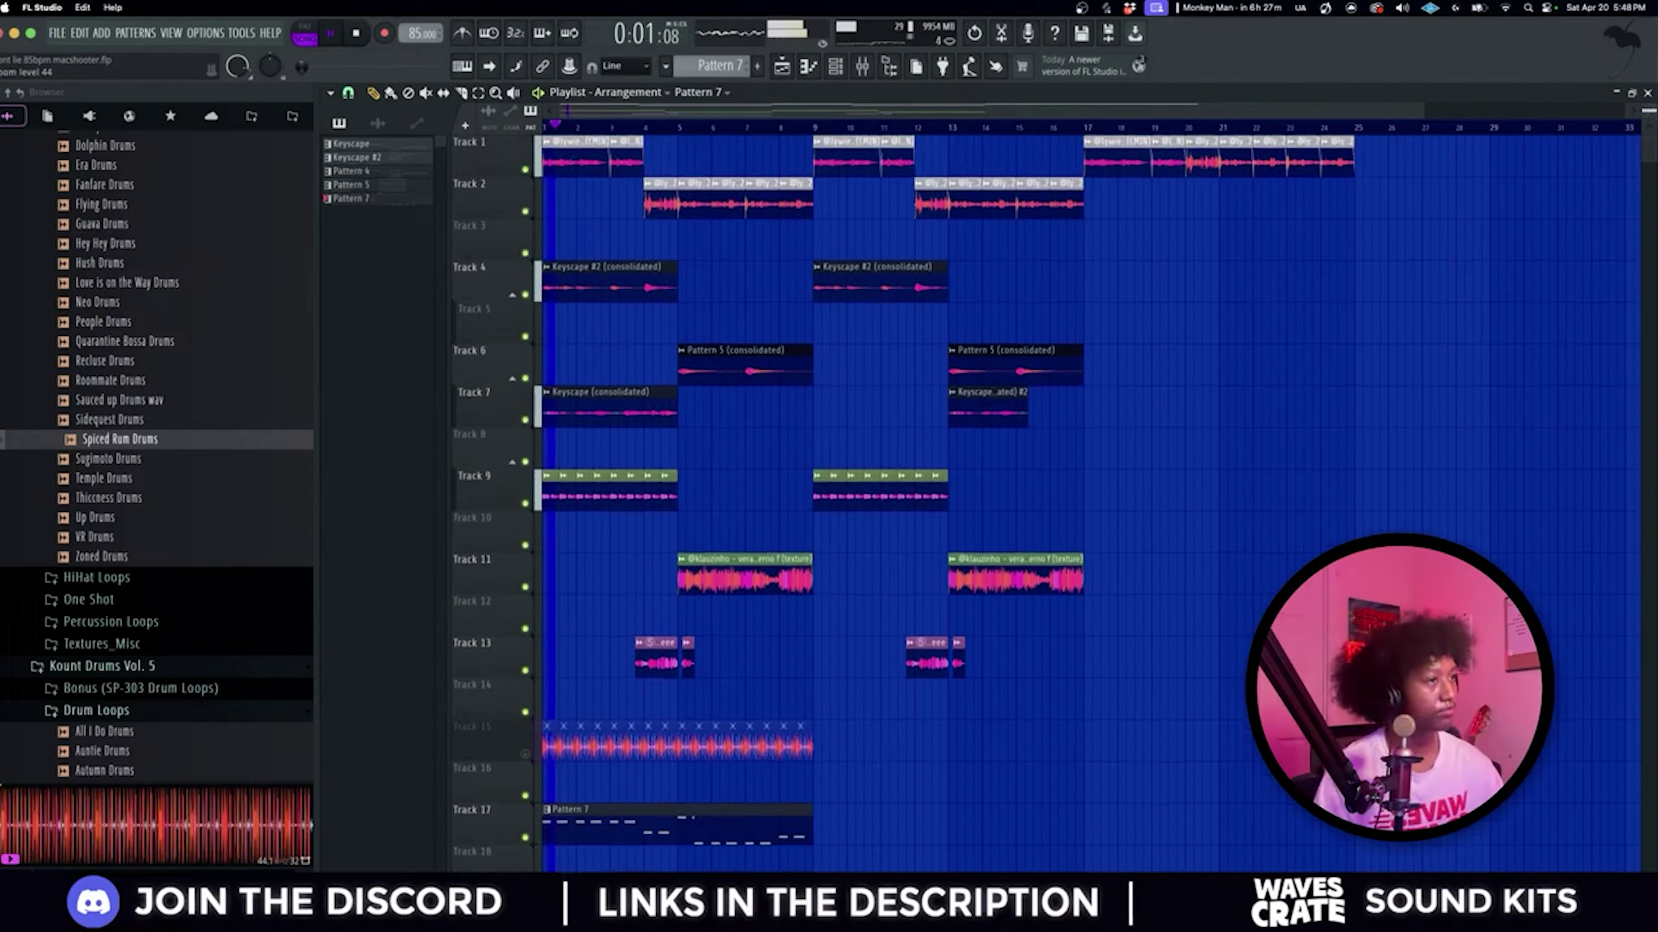
scroll(936, 93, down, 2)
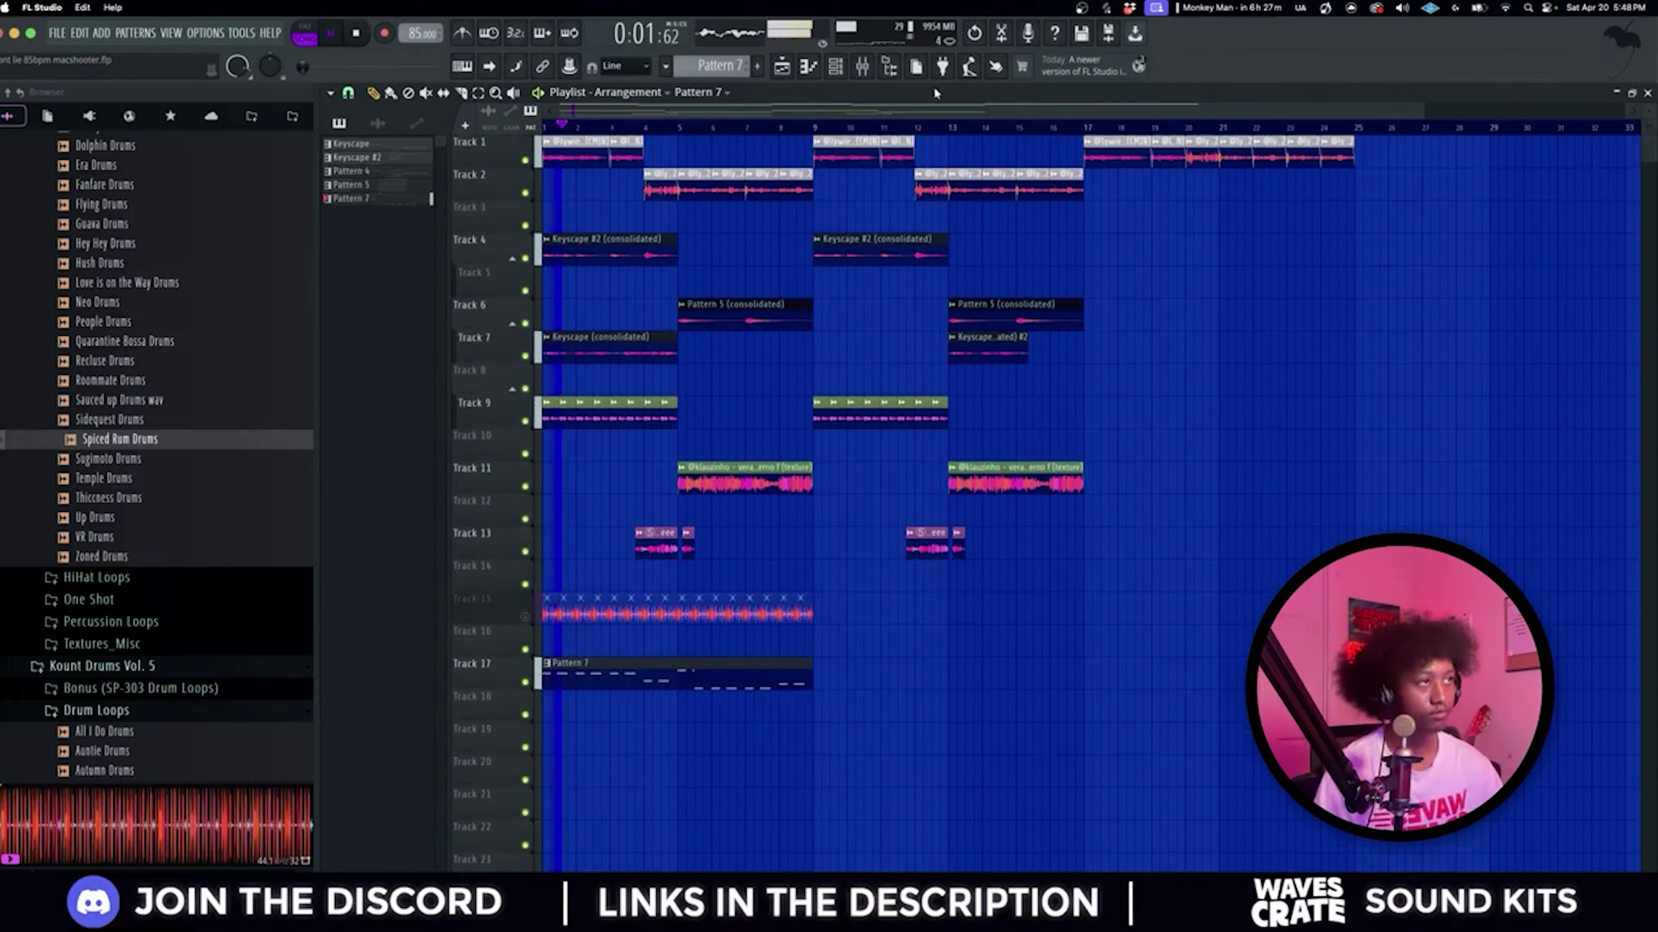
click(836, 68)
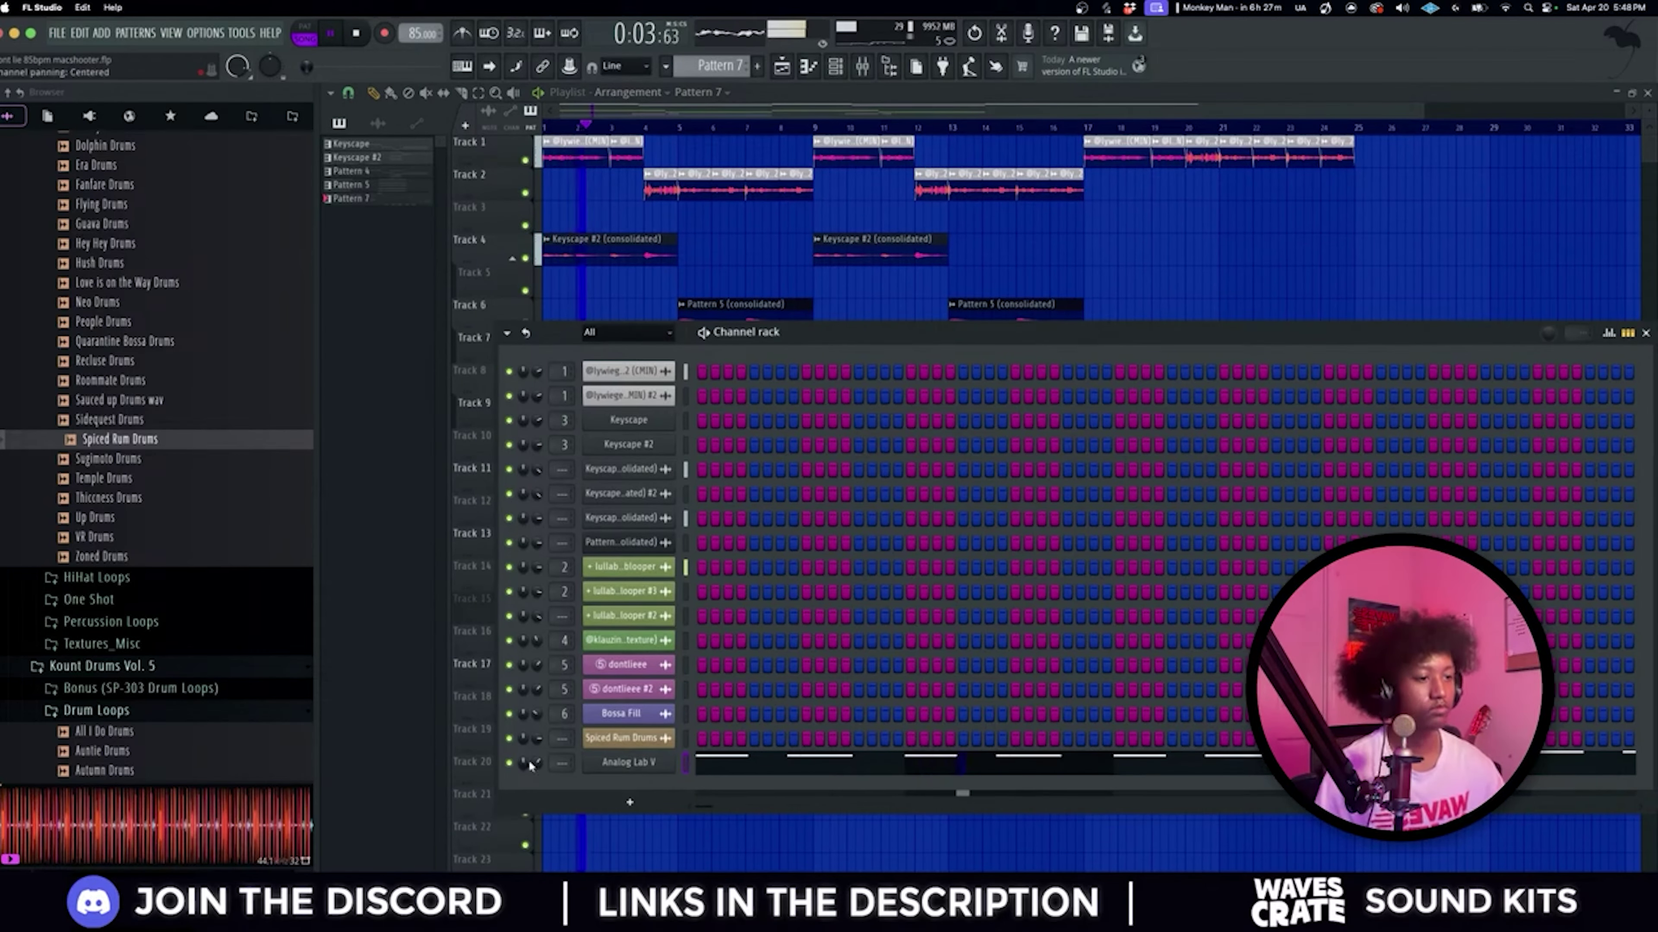